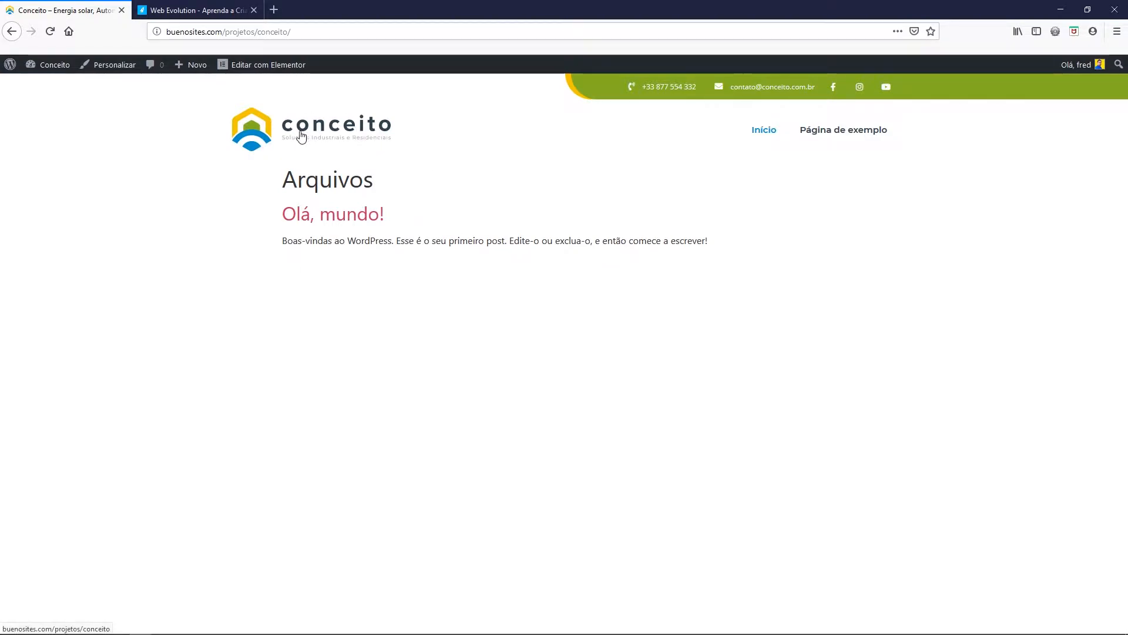
- Open conceitoelmec.com.br in a new browser tab and look through its homepage sections
left_click(274, 9)
type("conceitoelmec.com.br/")
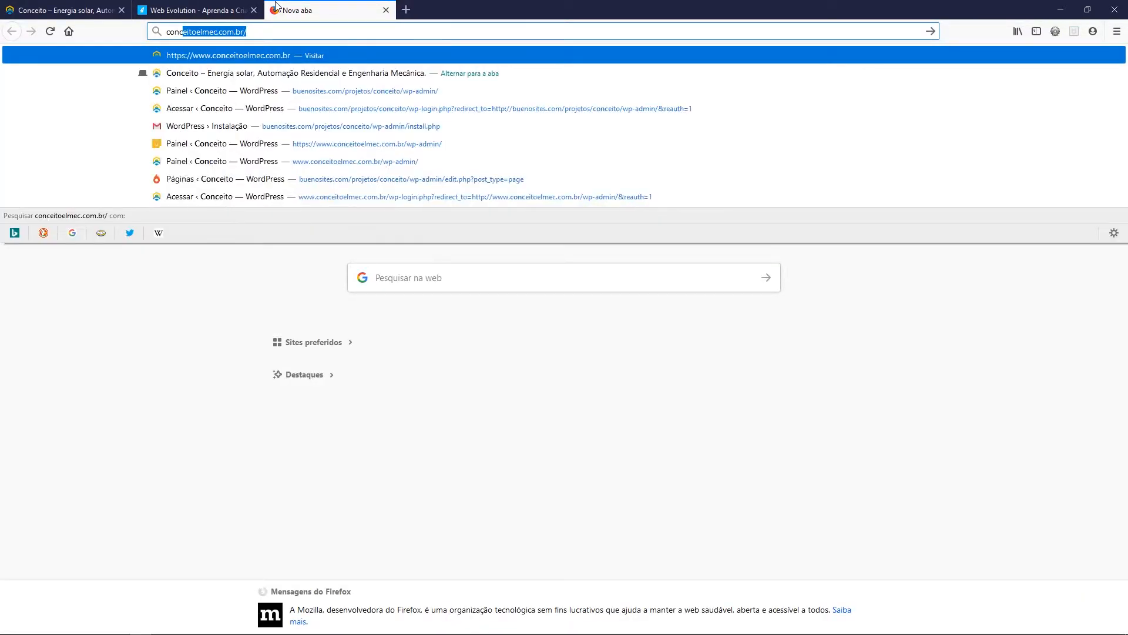
key("Return")
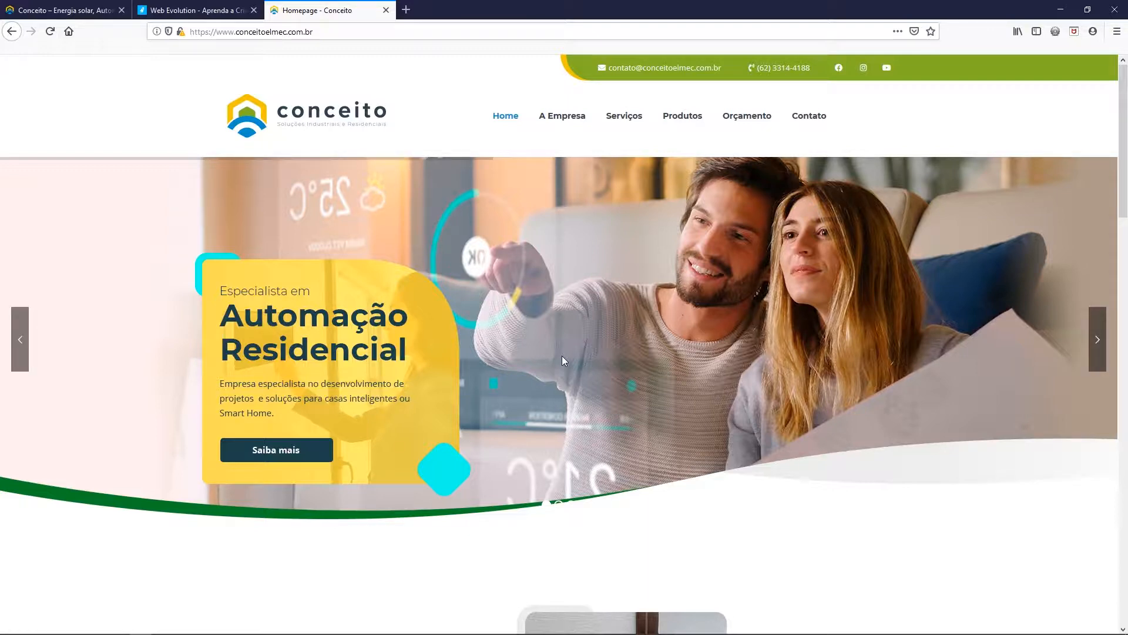
scroll(761, 302, "down", 7)
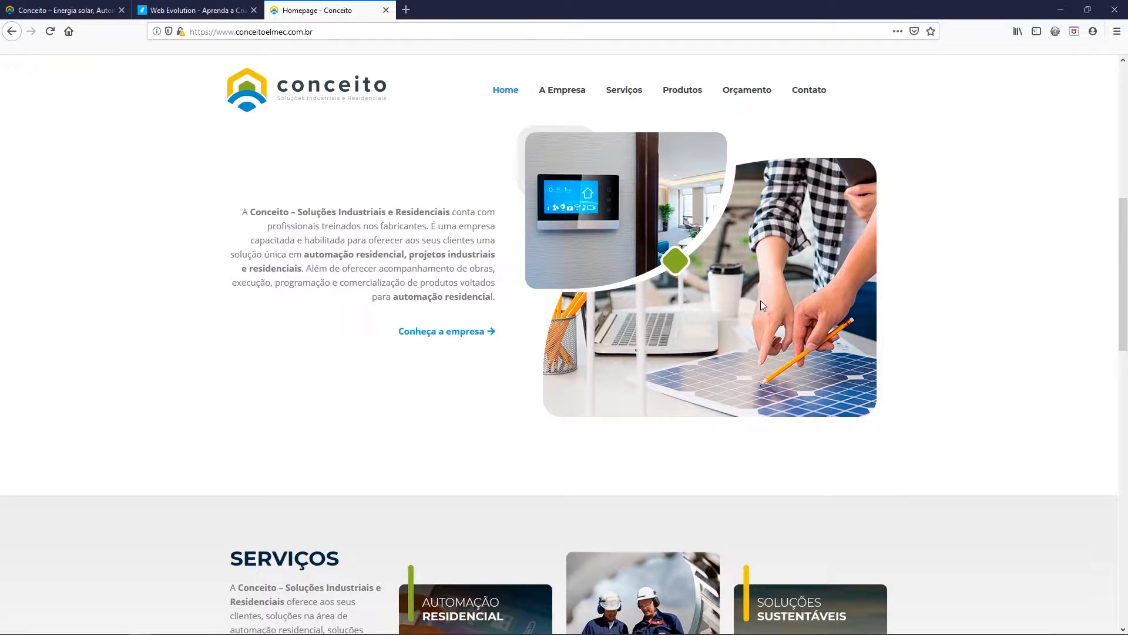
scroll(502, 306, "down", 3)
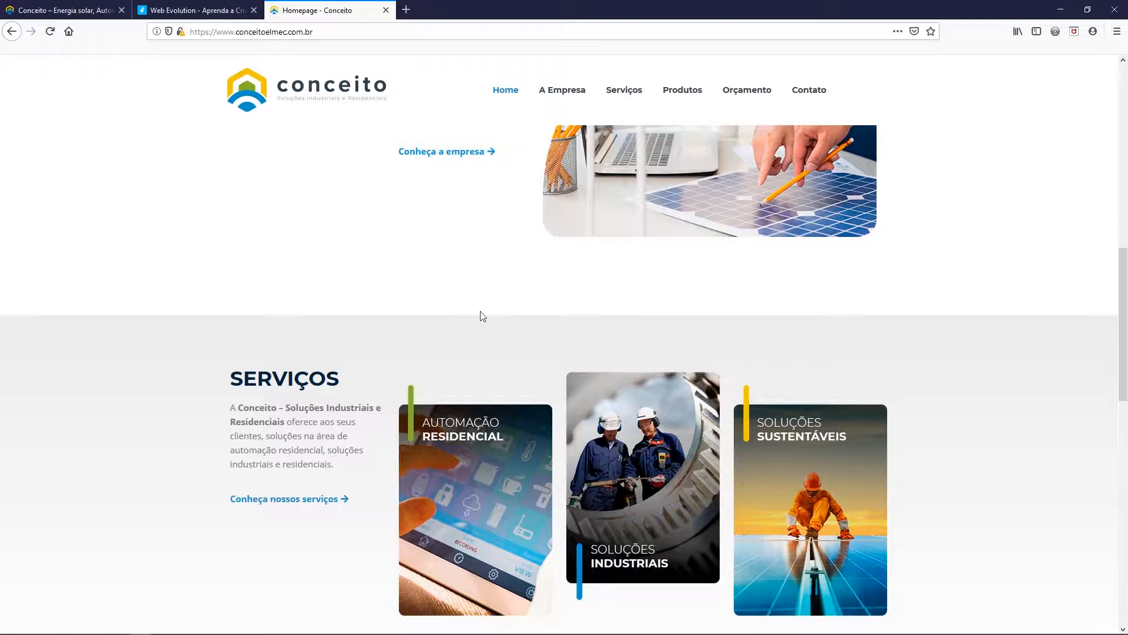
scroll(241, 282, "up", 5)
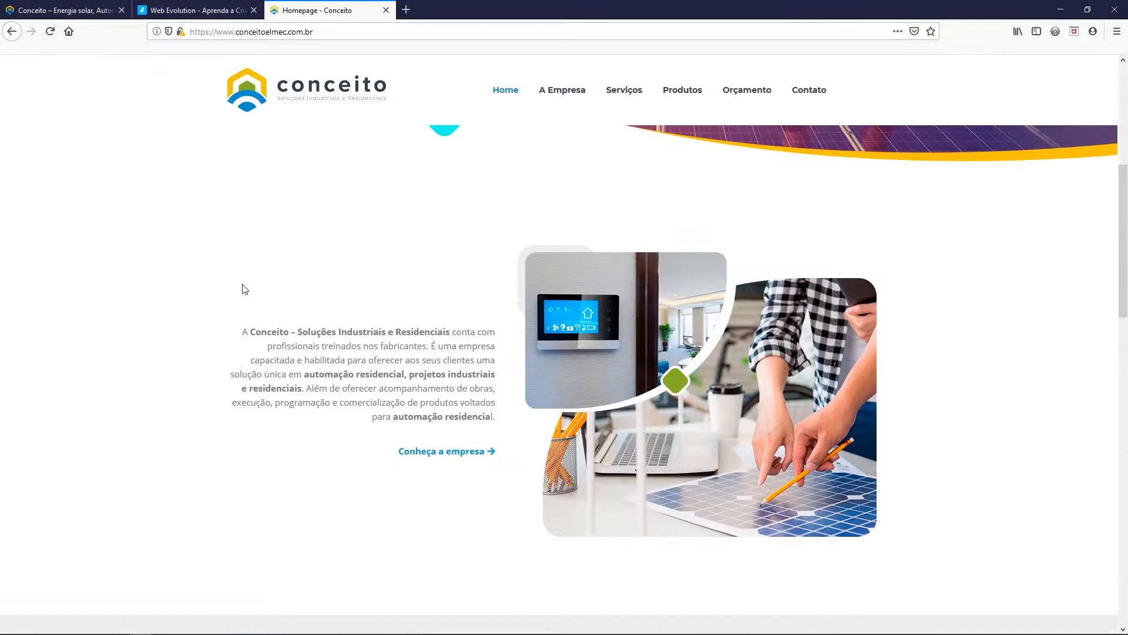
scroll(244, 289, "up", 5)
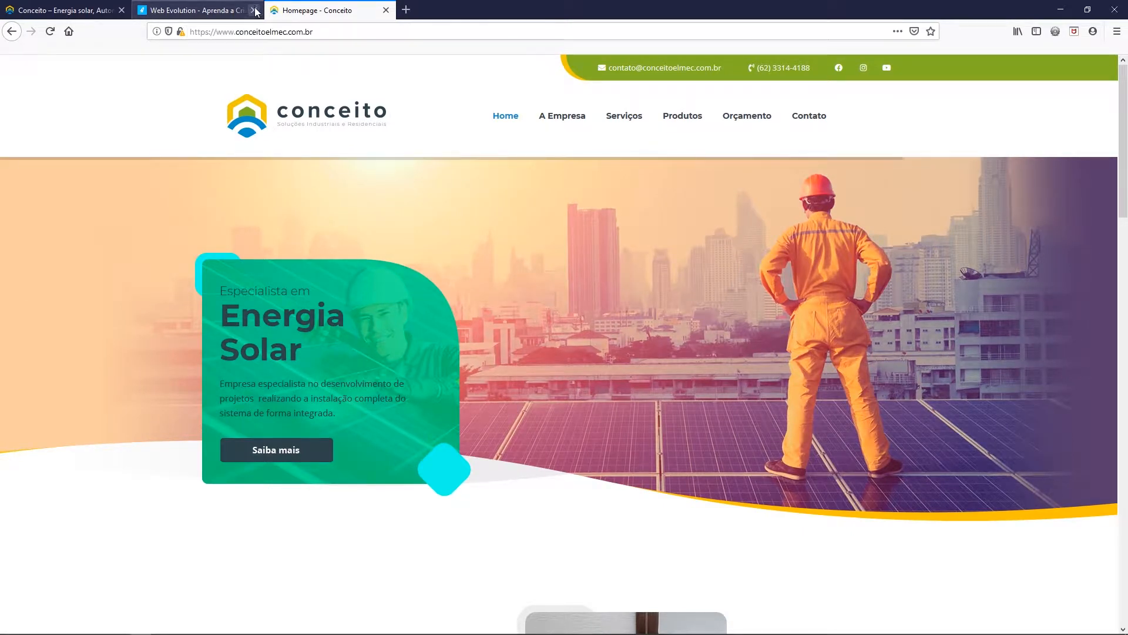
- Close the Web Evolution page and examine the footer of the finished Conceito homepage as a reference
middle_click(182, 10)
left_click(79, 10)
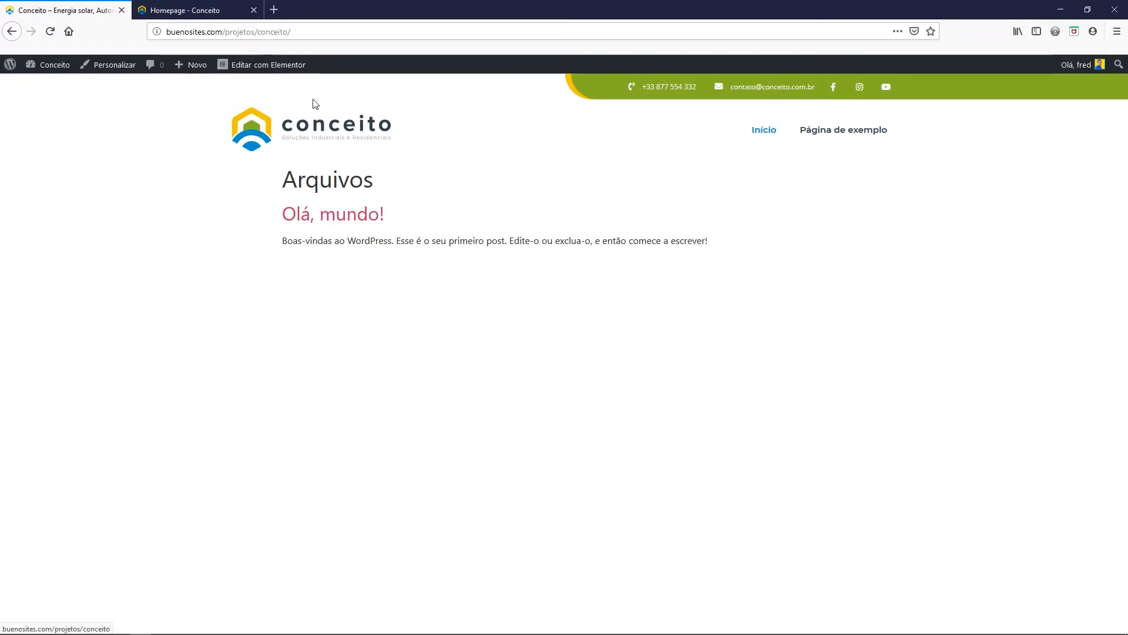
left_click(197, 12)
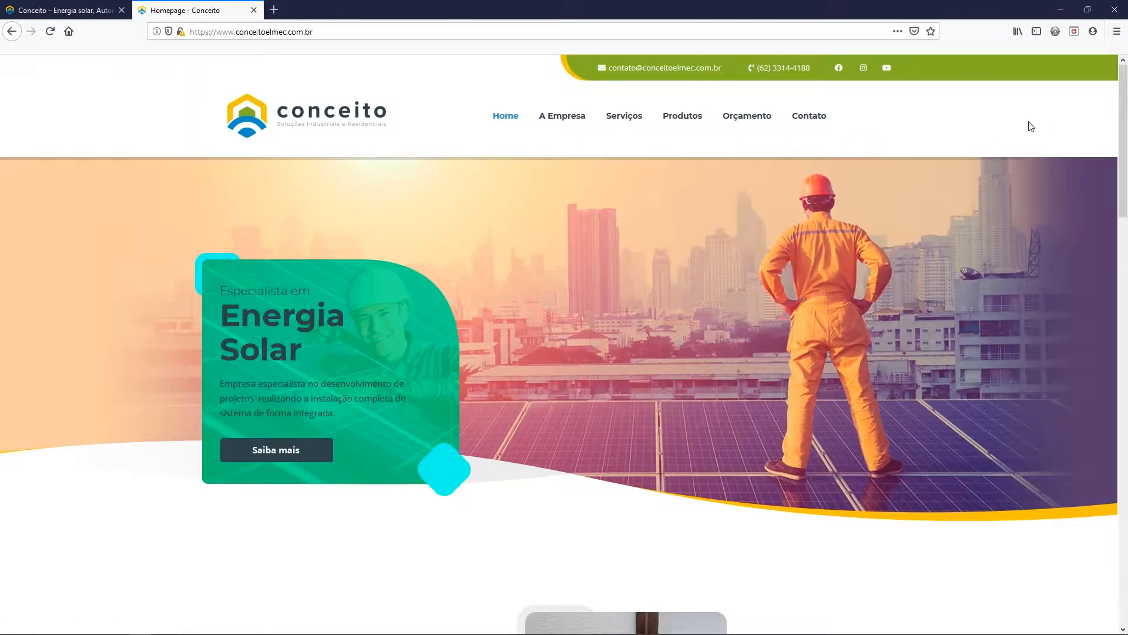
left_click_drag(1122, 103, 1095, 550)
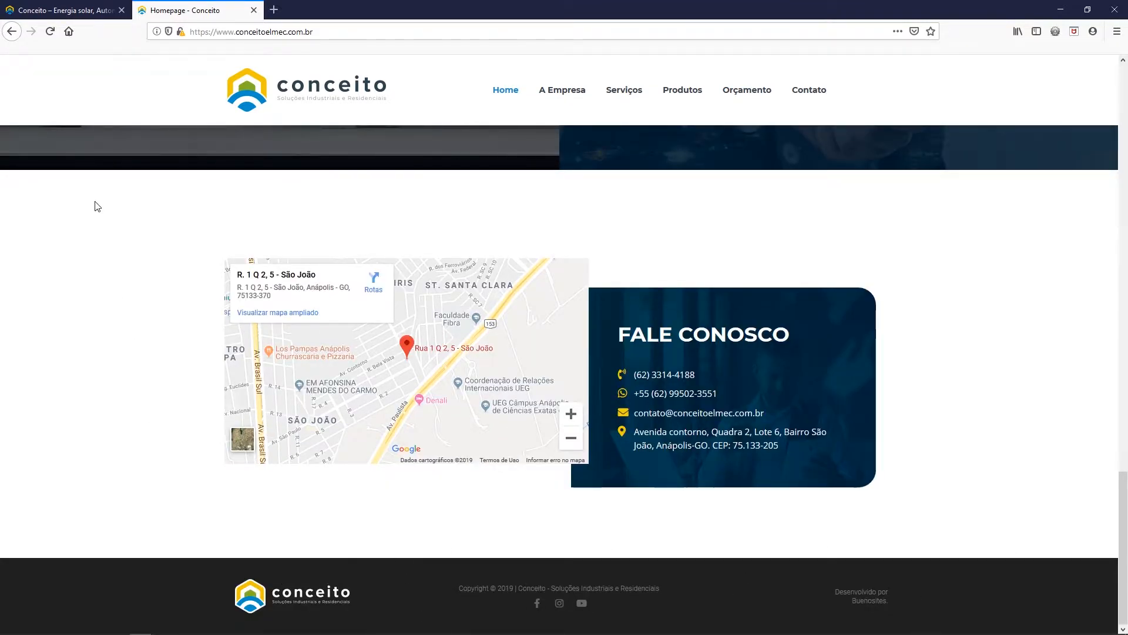
- Go to the WordPress dashboard of the buenosites.com/projetos/conceito site and open the Theme Builder's Footer templates
left_click(92, 10)
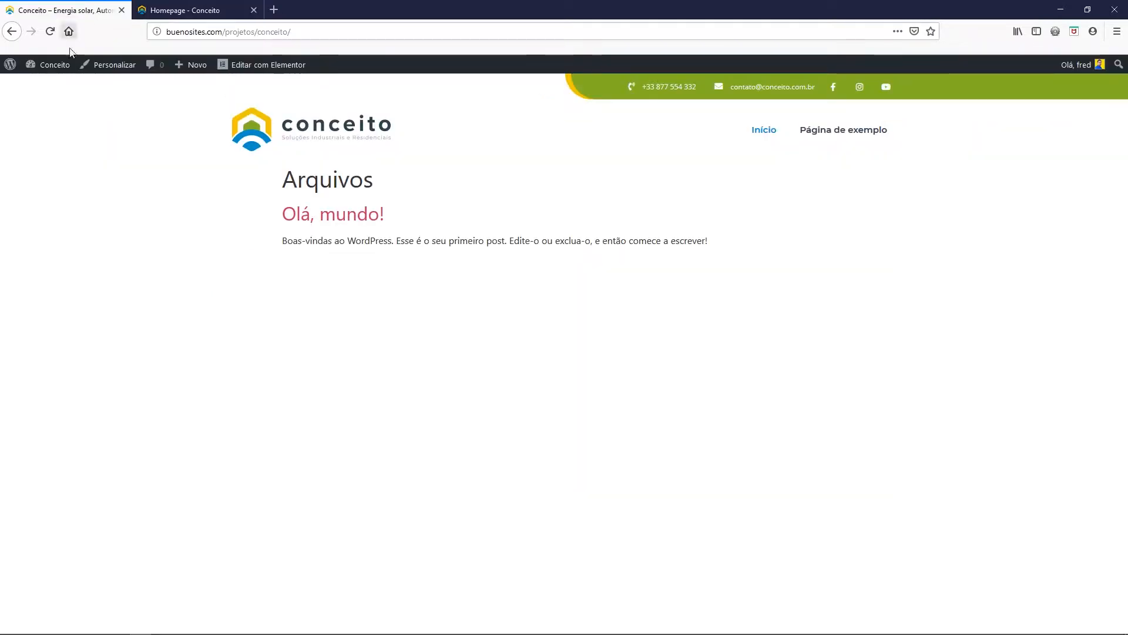
mouse_move(57, 69)
left_click(38, 85)
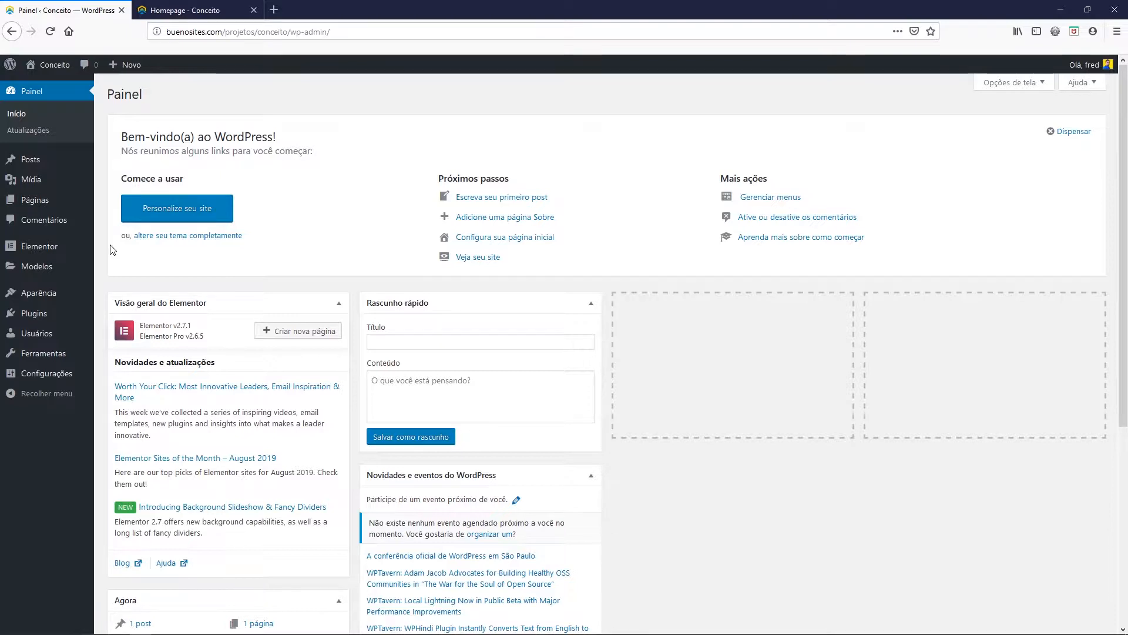
mouse_move(42, 253)
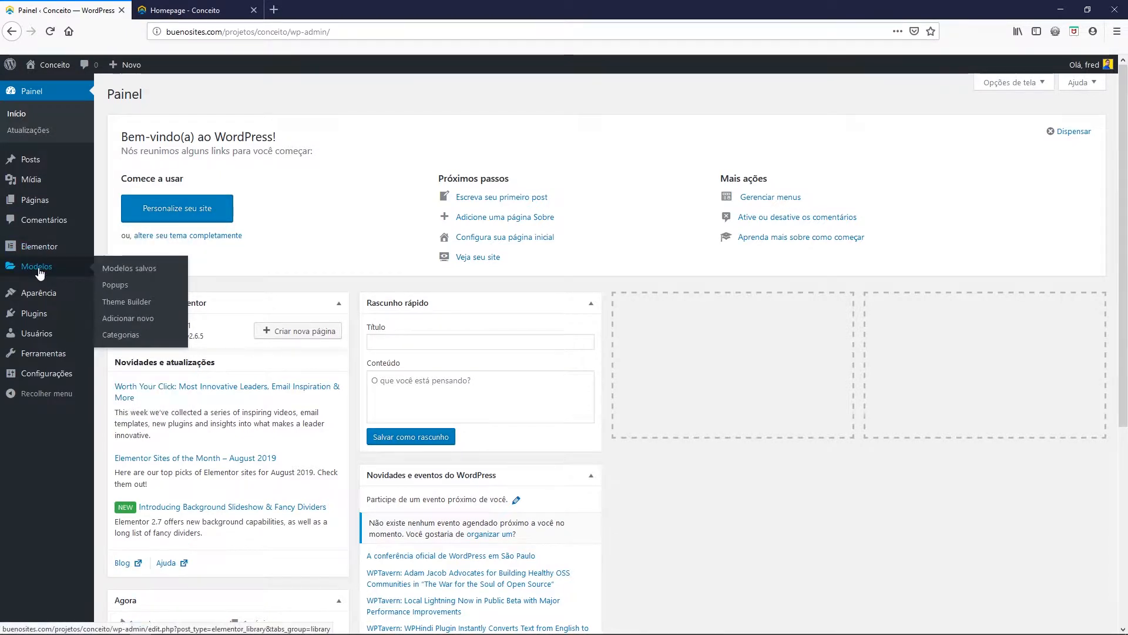
left_click(119, 302)
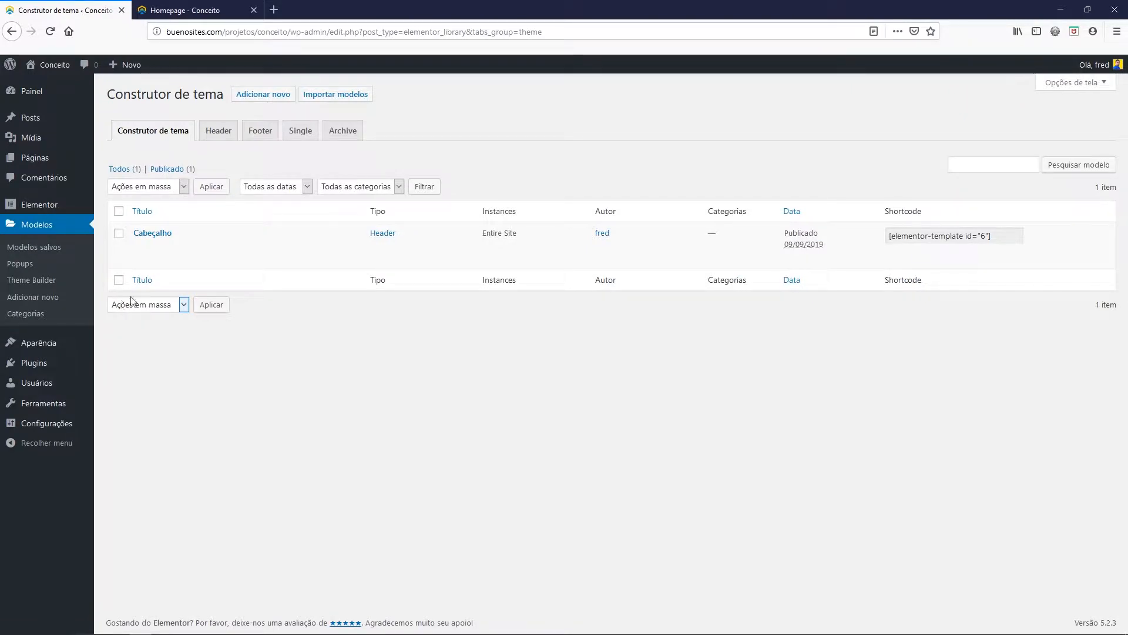
left_click(260, 132)
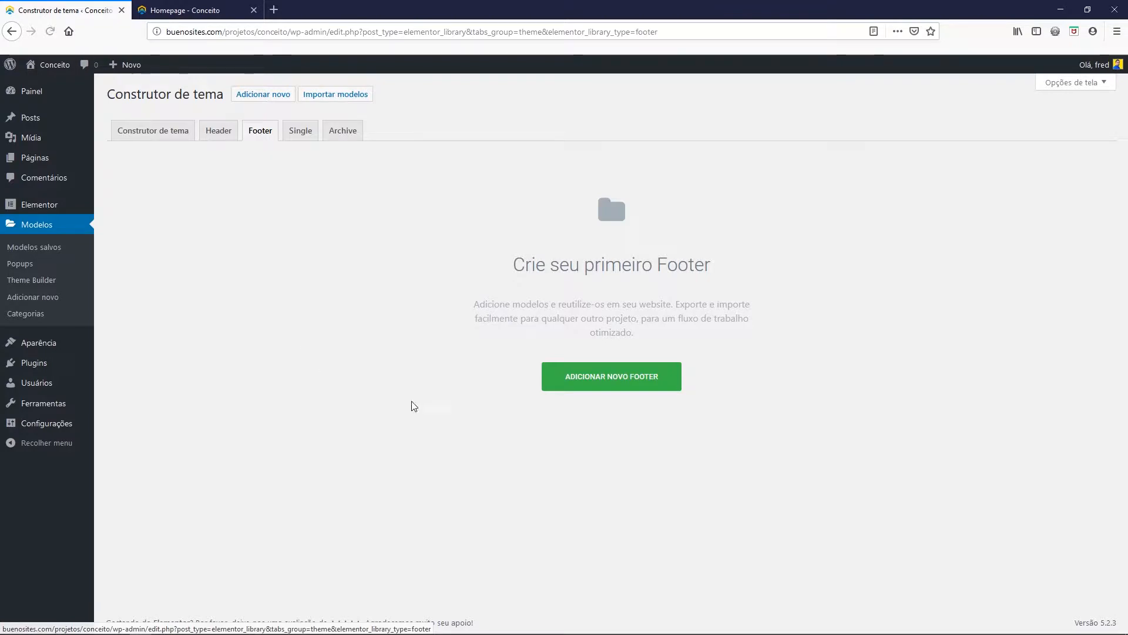
- Create a new Footer template named Rodapé
left_click(609, 378)
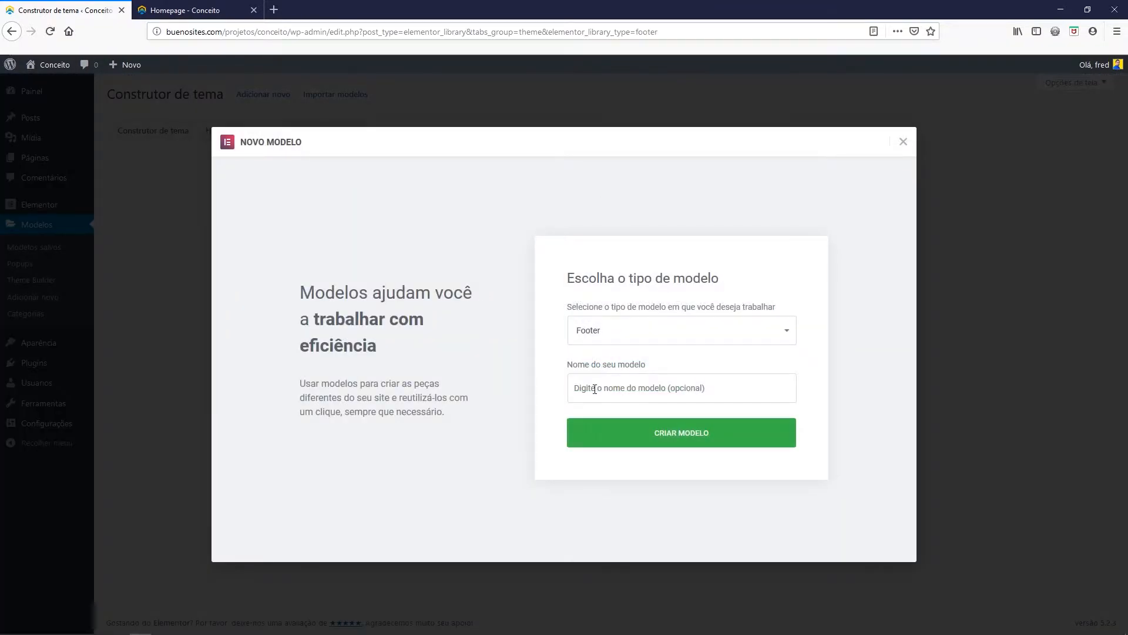
left_click(594, 389)
type("roda")
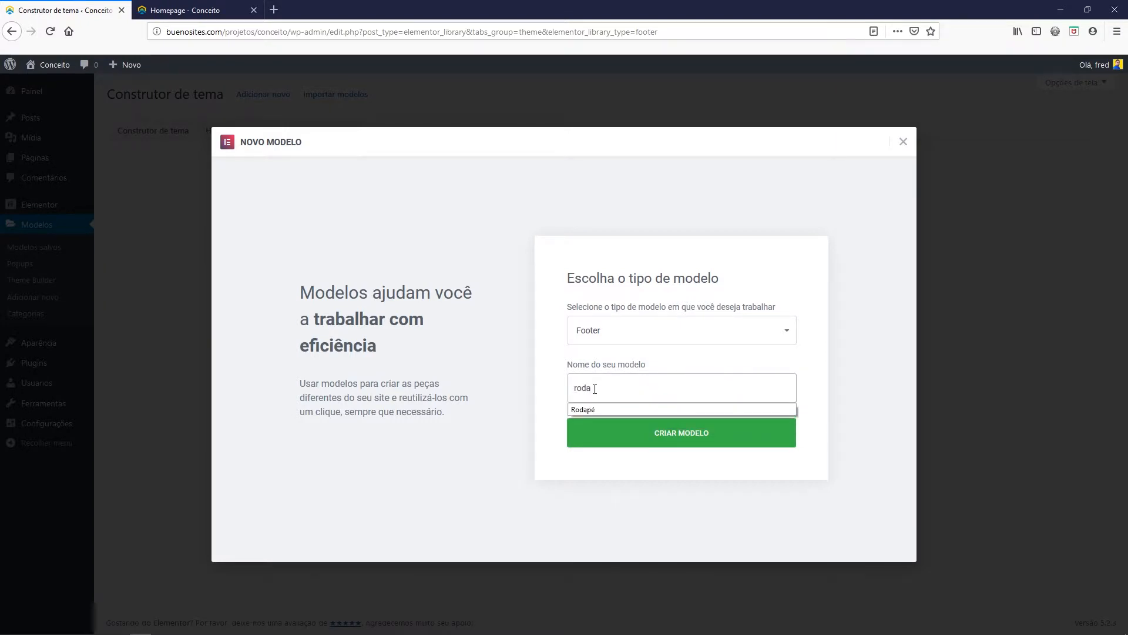
key("Down")
left_click(594, 410)
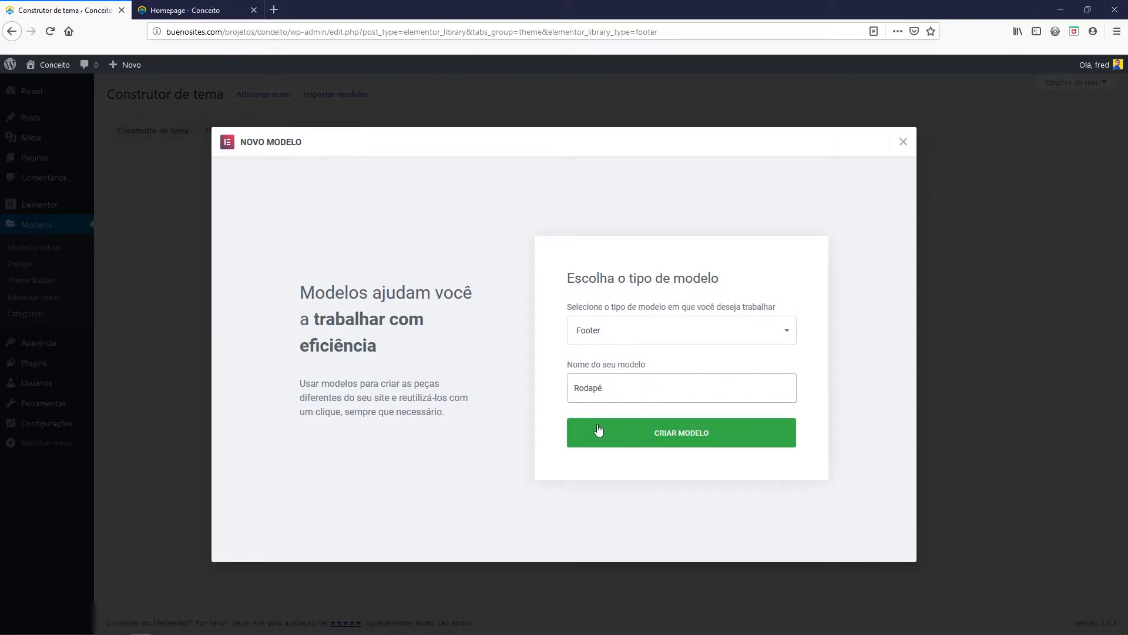
left_click(674, 441)
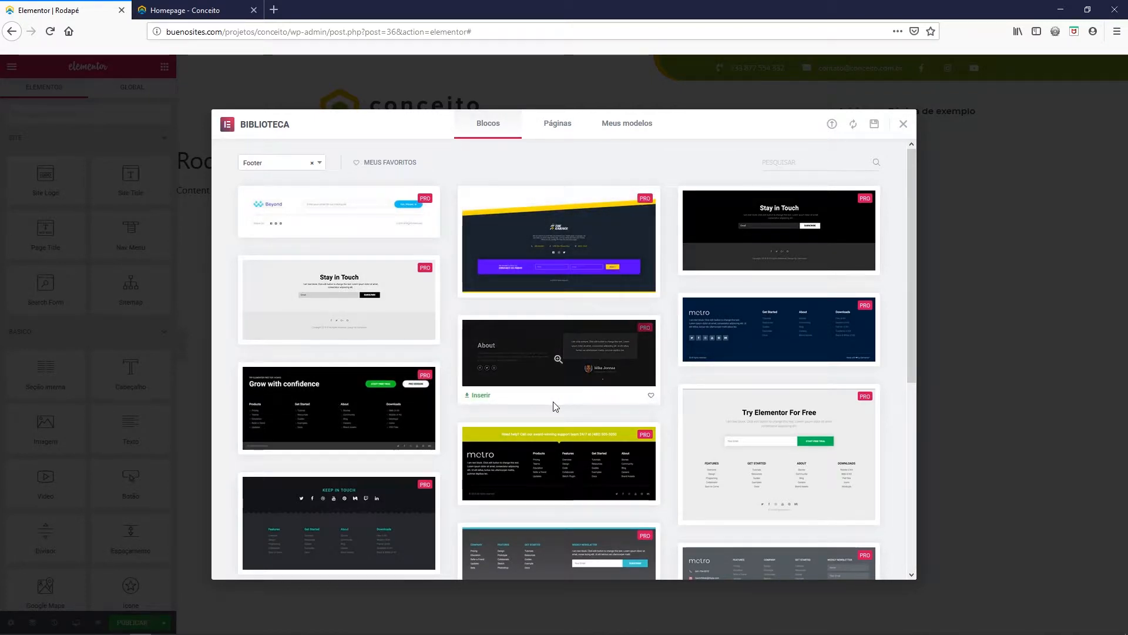
- Compare the library's footer blocks with the reference site's footer and insert the slim dark block with text and social icons
scroll(556, 405, "down", 1)
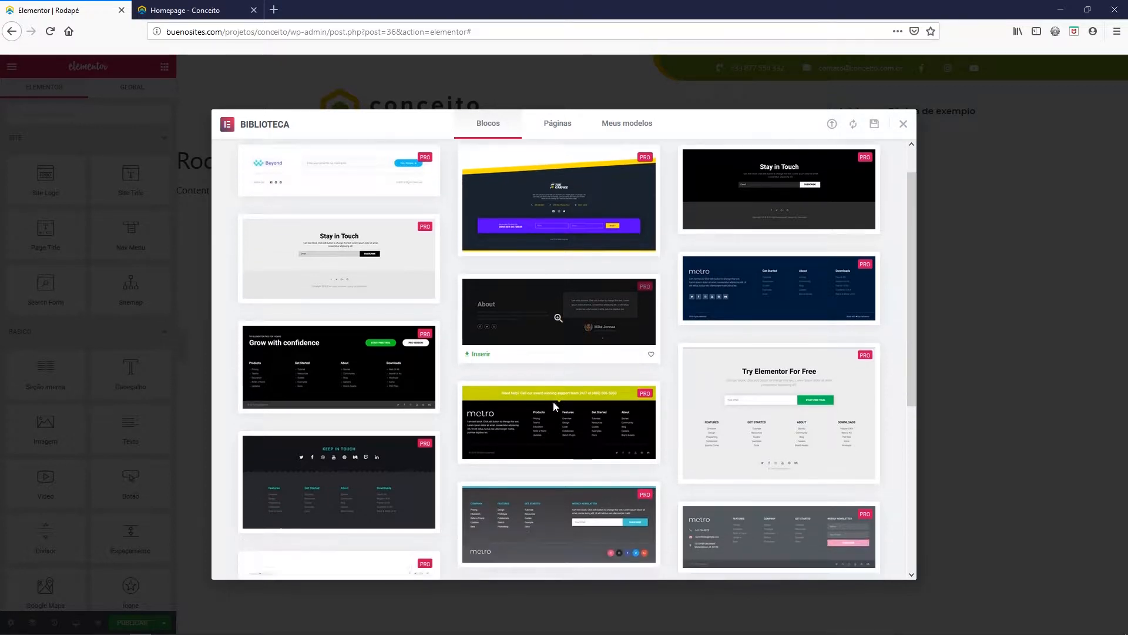
scroll(556, 409, "down", 1)
scroll(555, 406, "down", 4)
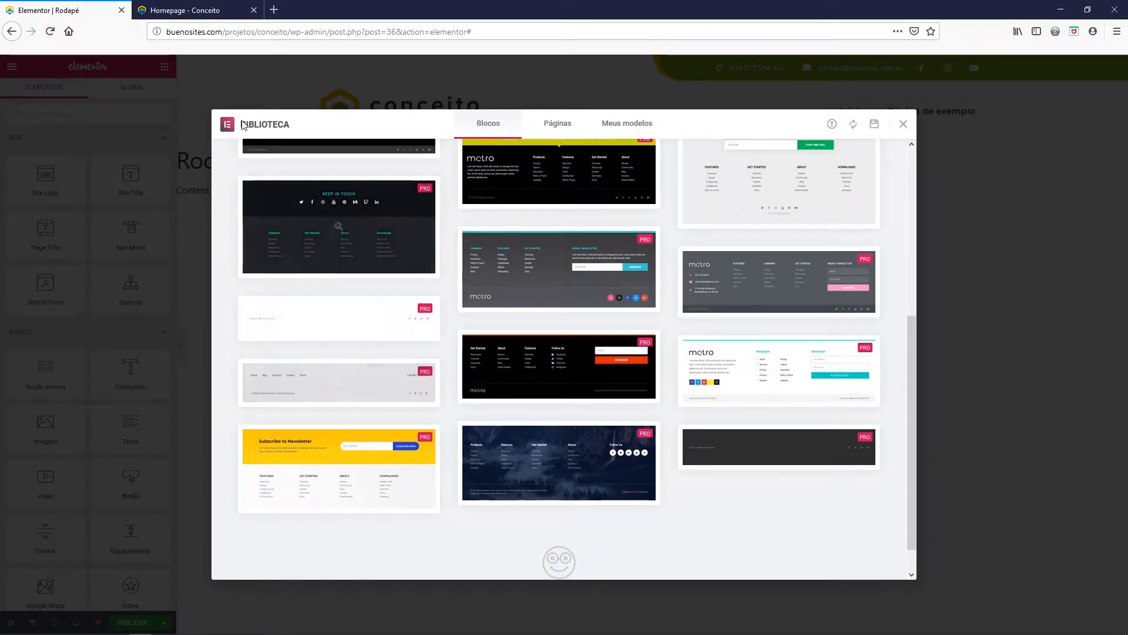
left_click(182, 10)
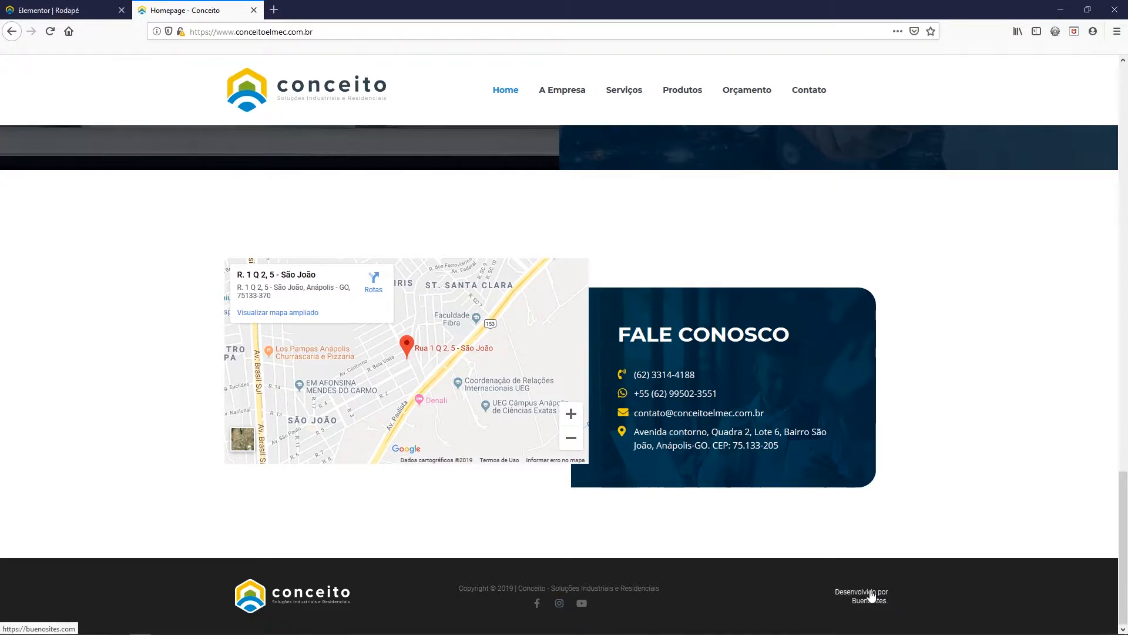
left_click(74, 12)
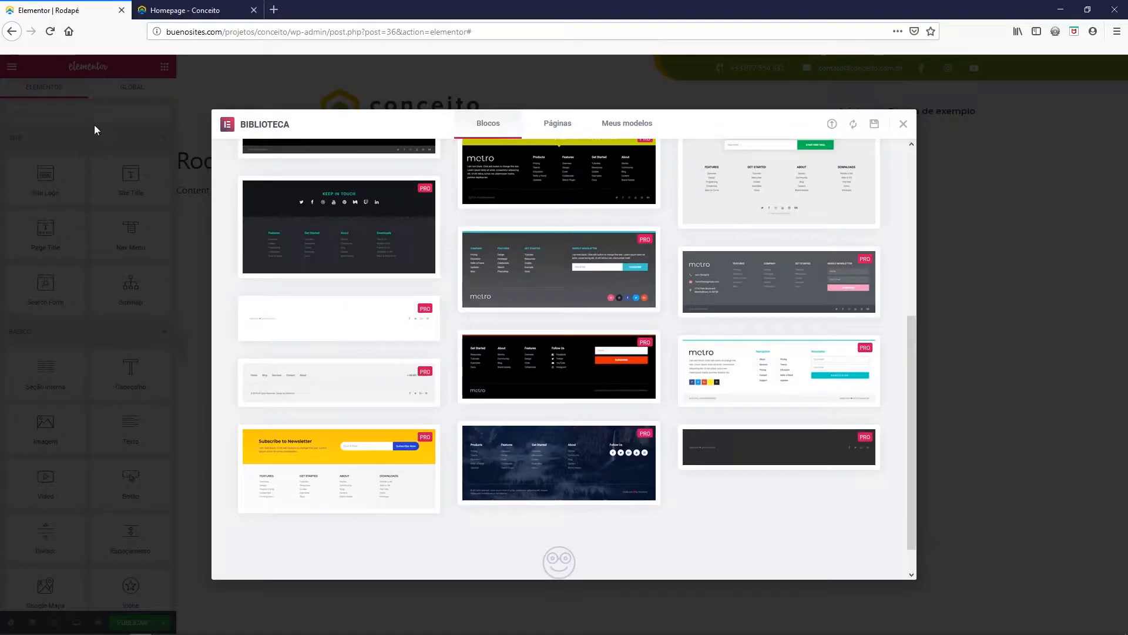
scroll(676, 477, "up", 3)
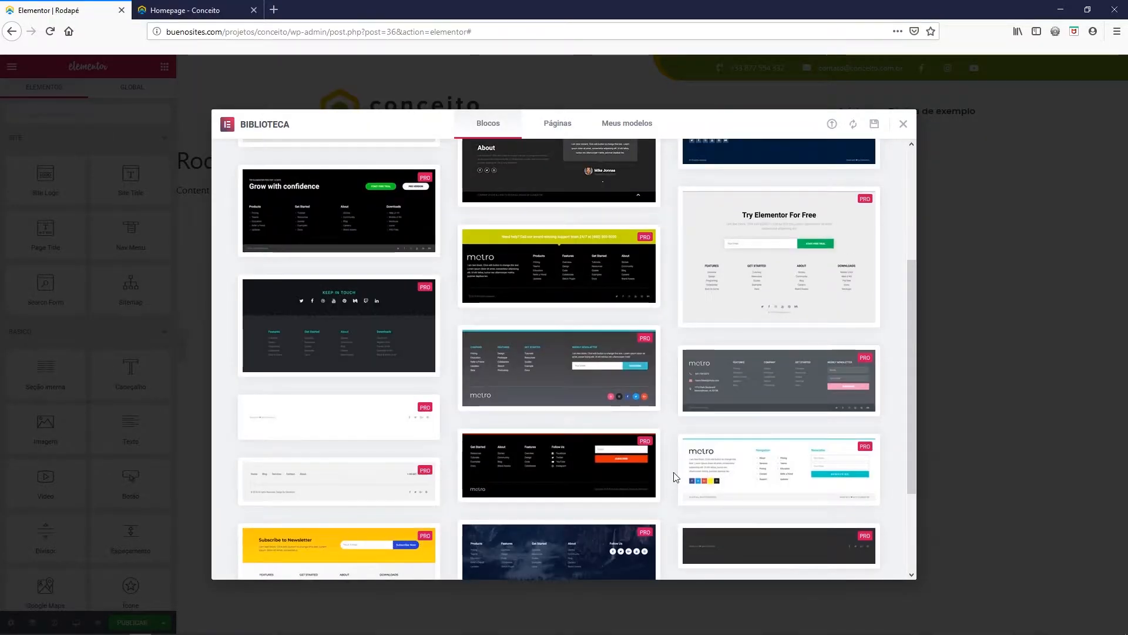
scroll(676, 478, "down", 5)
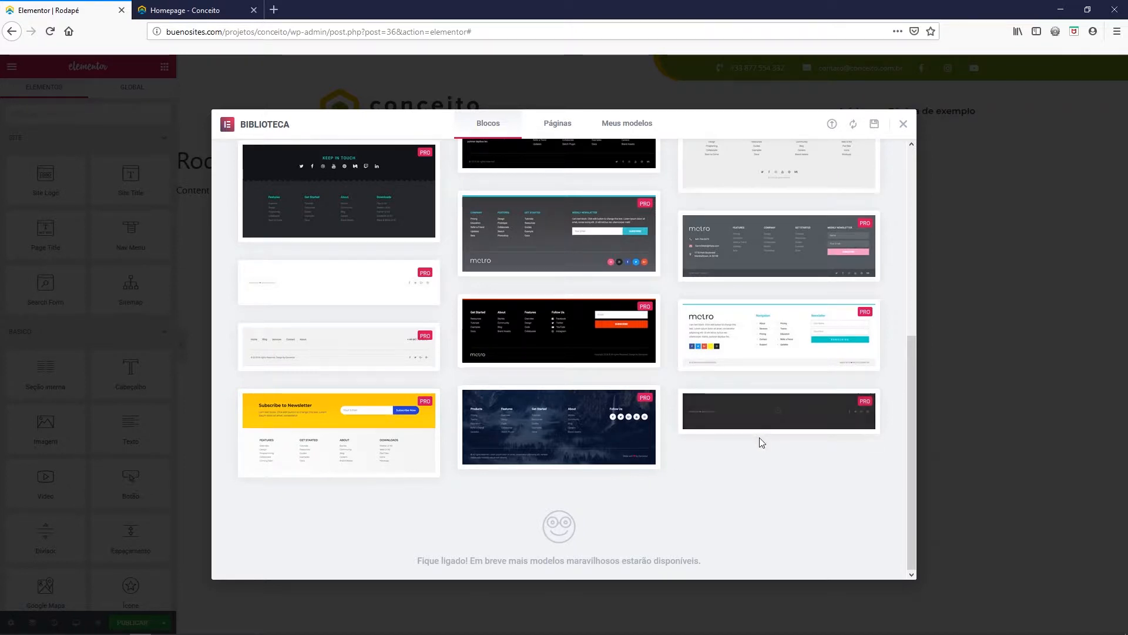
mouse_move(801, 413)
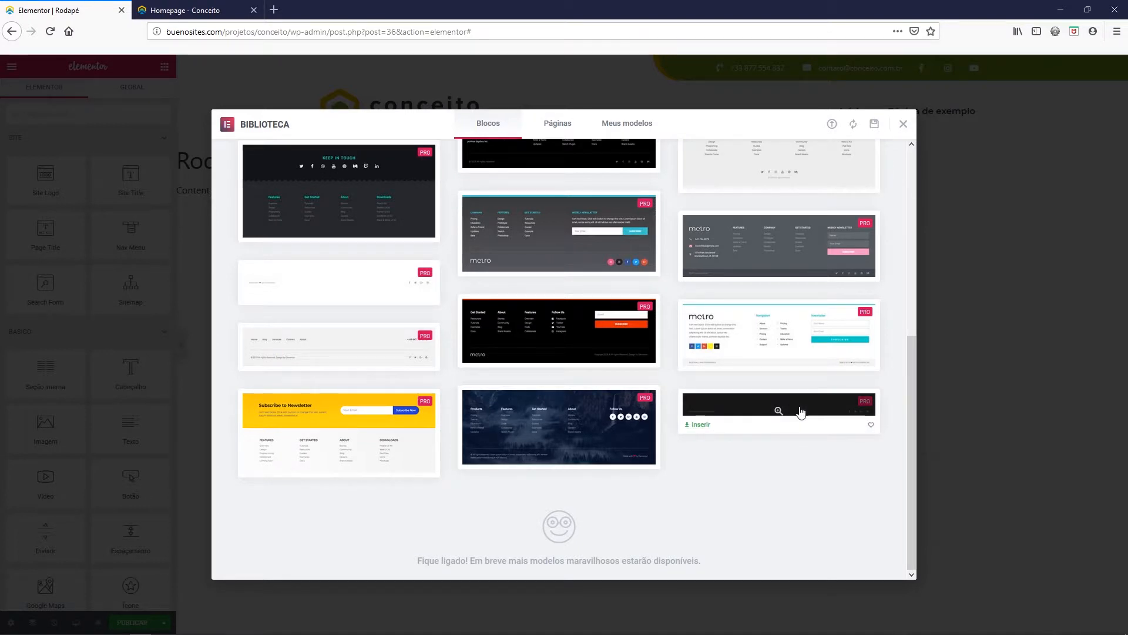
left_click(703, 426)
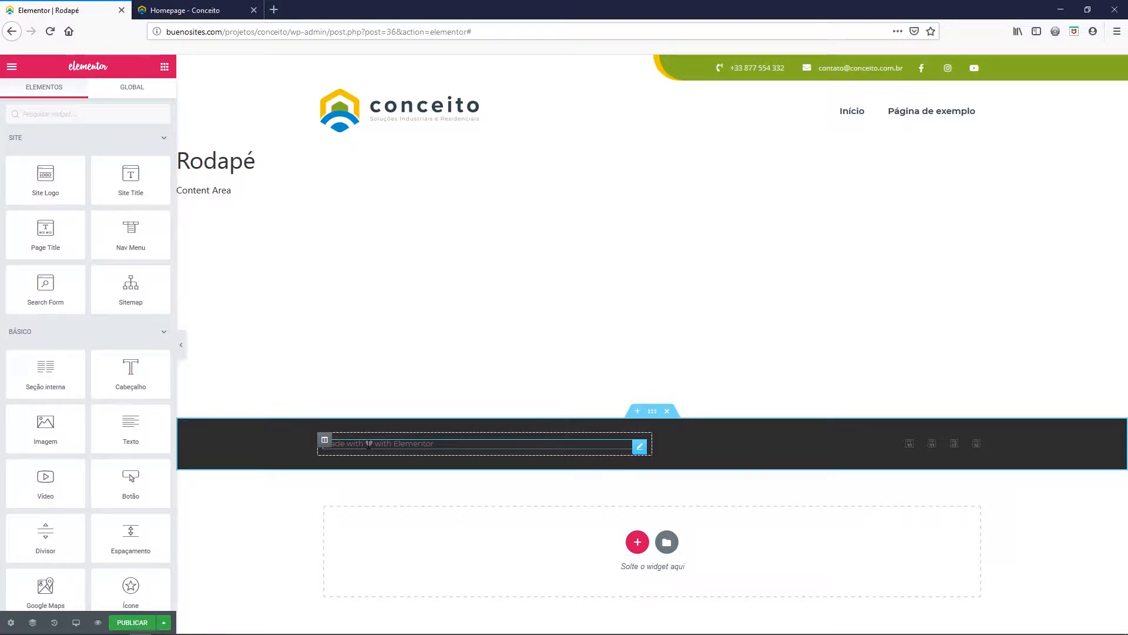
- Delete the "Made with Elementor" heading from the footer block and place an Image widget in its column
right_click(369, 445)
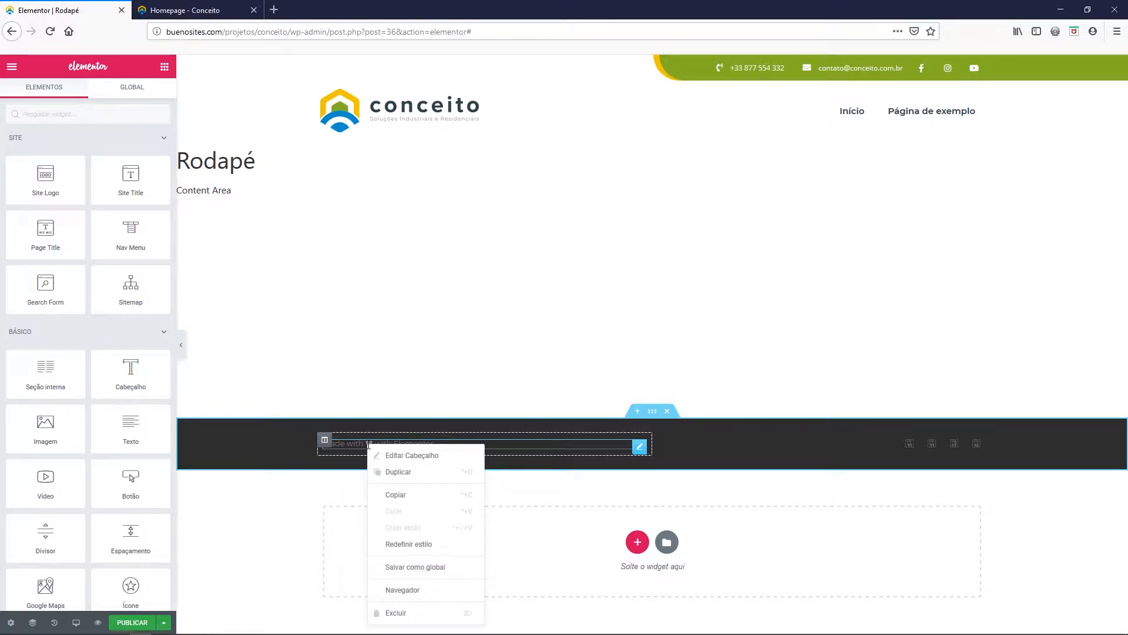
left_click(399, 614)
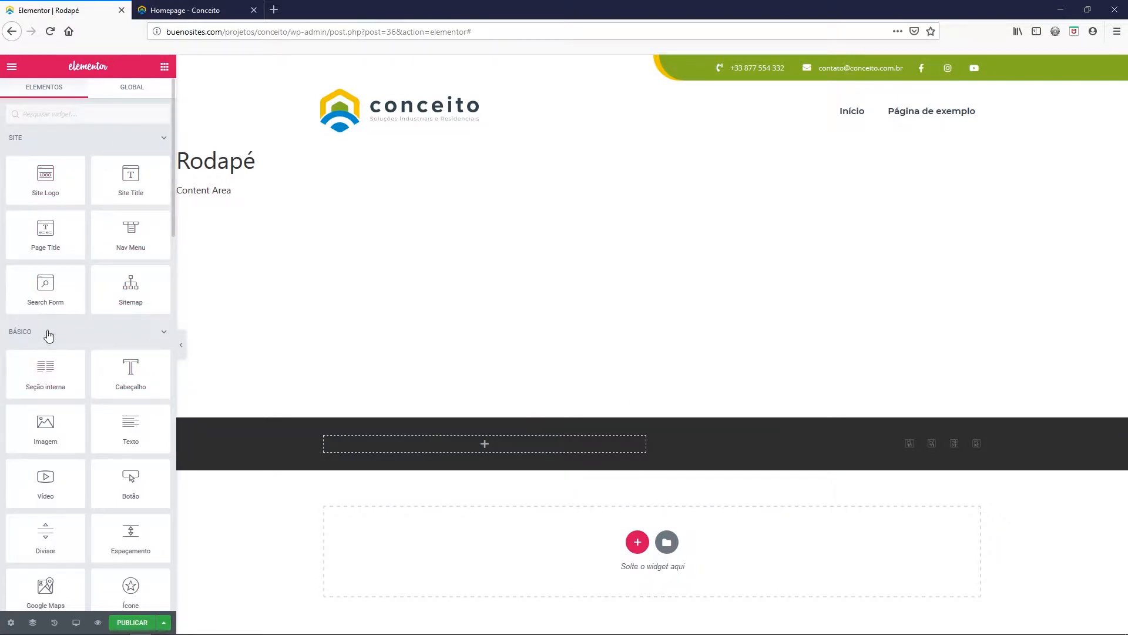
scroll(108, 375, "down", 2)
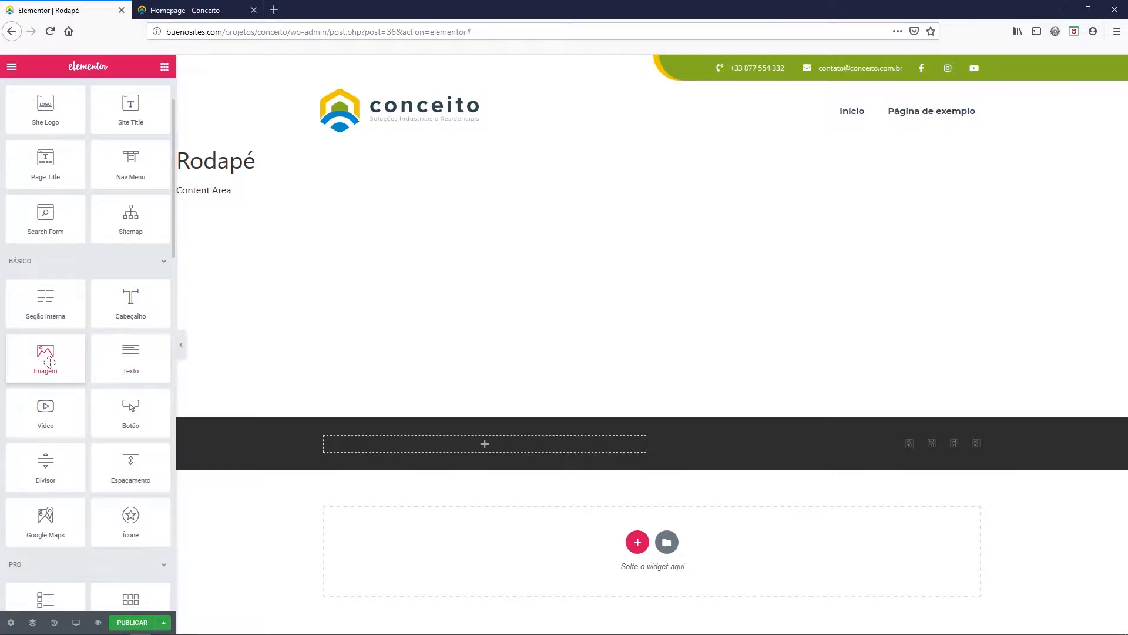
left_click_drag(49, 363, 375, 442)
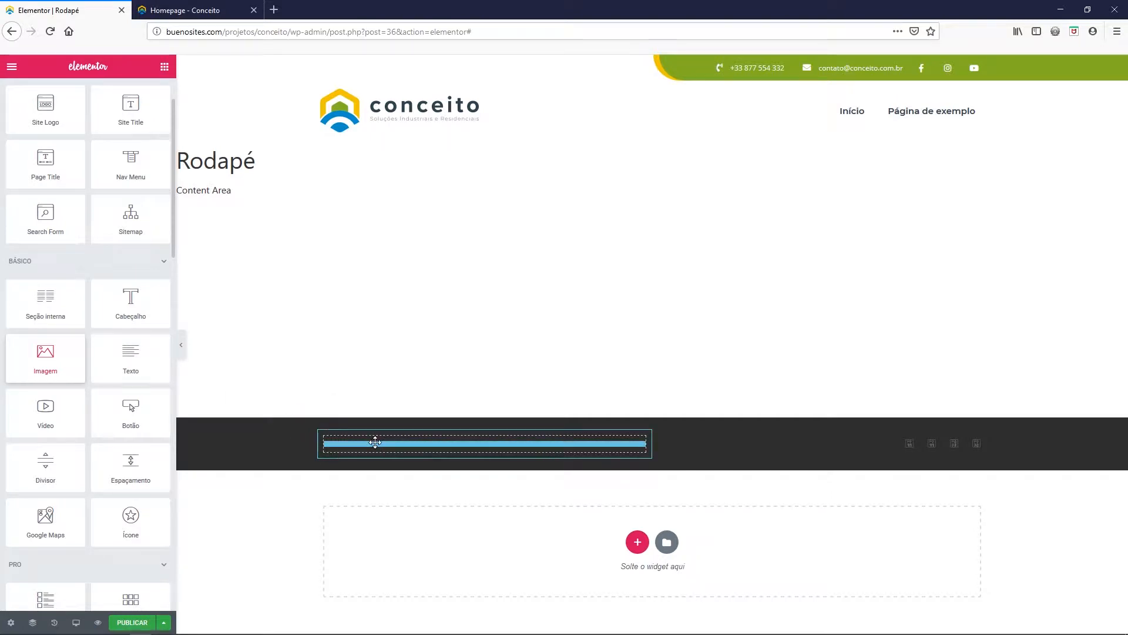
- Upload logo-rodape from the desktop's Projeto - Landing Page folder as the picture for the footer's Image widget
scroll(394, 466, "down", 3)
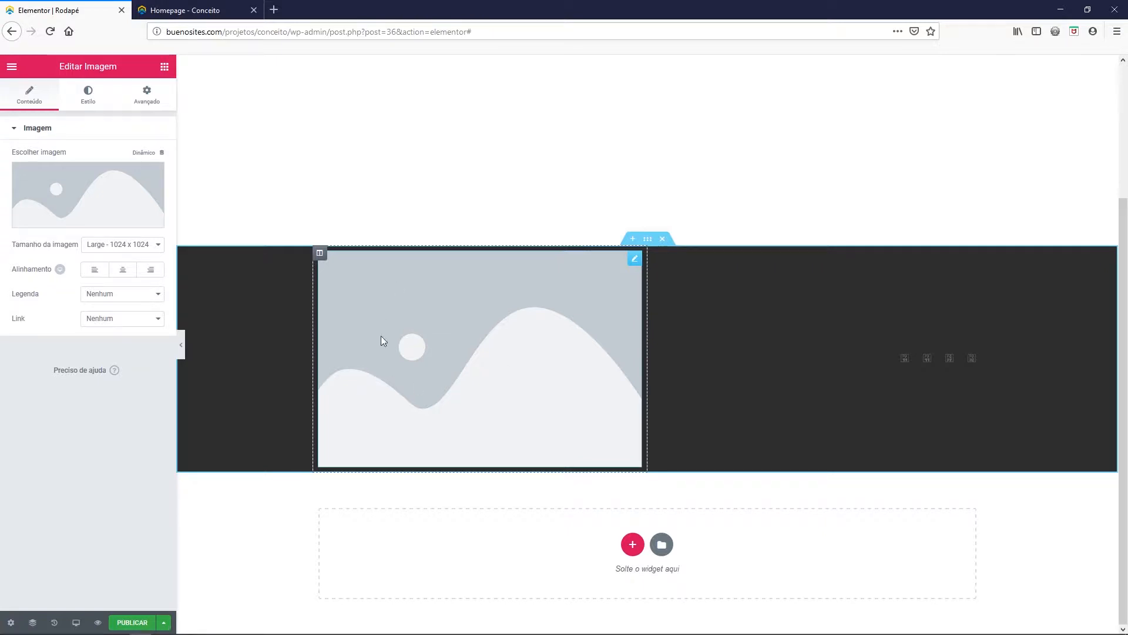
mouse_move(64, 200)
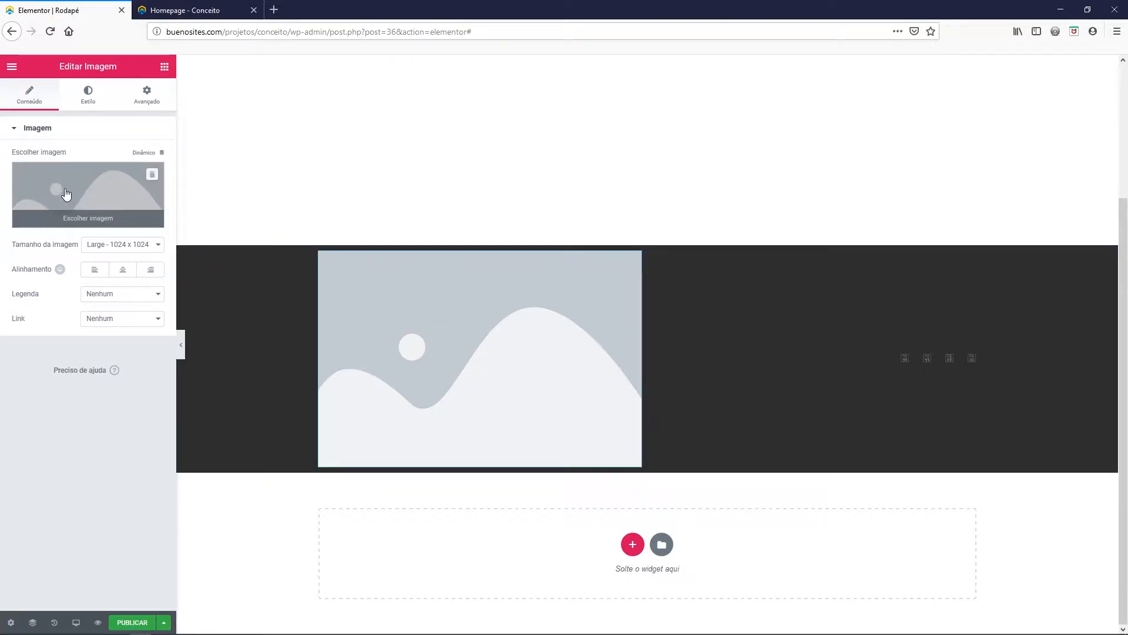
left_click(66, 198)
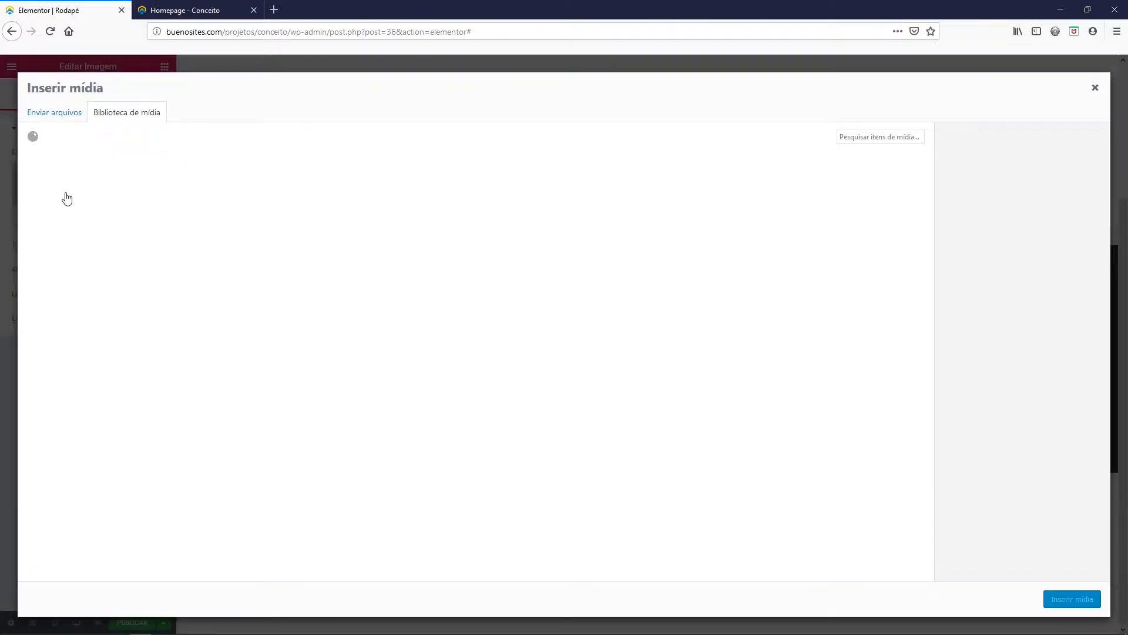
left_click(61, 112)
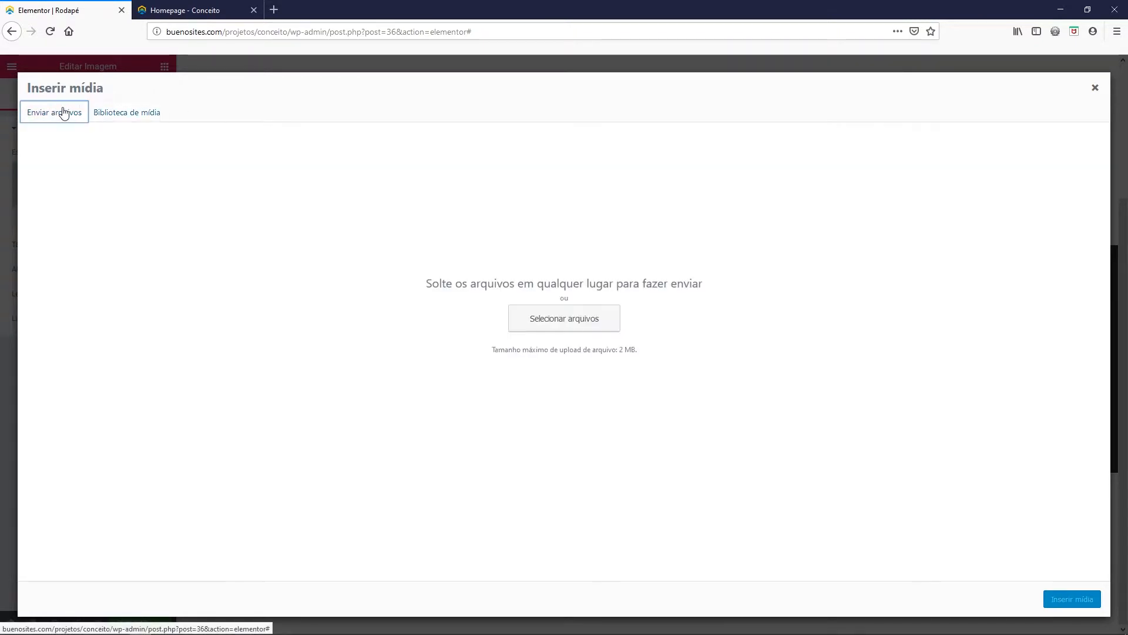
left_click(537, 321)
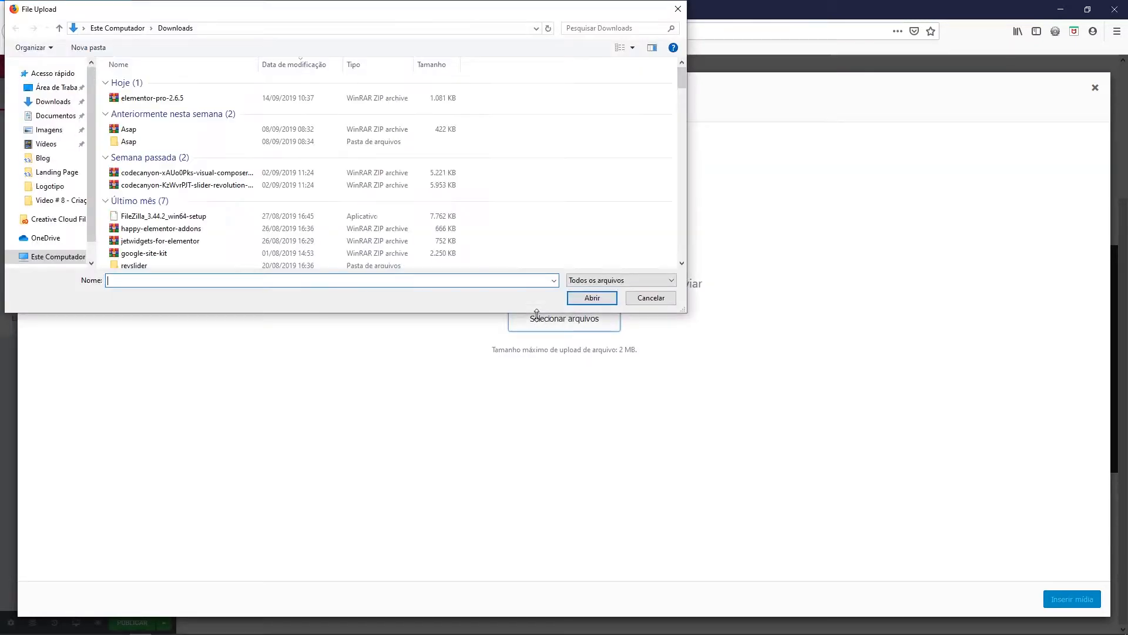
left_click(56, 87)
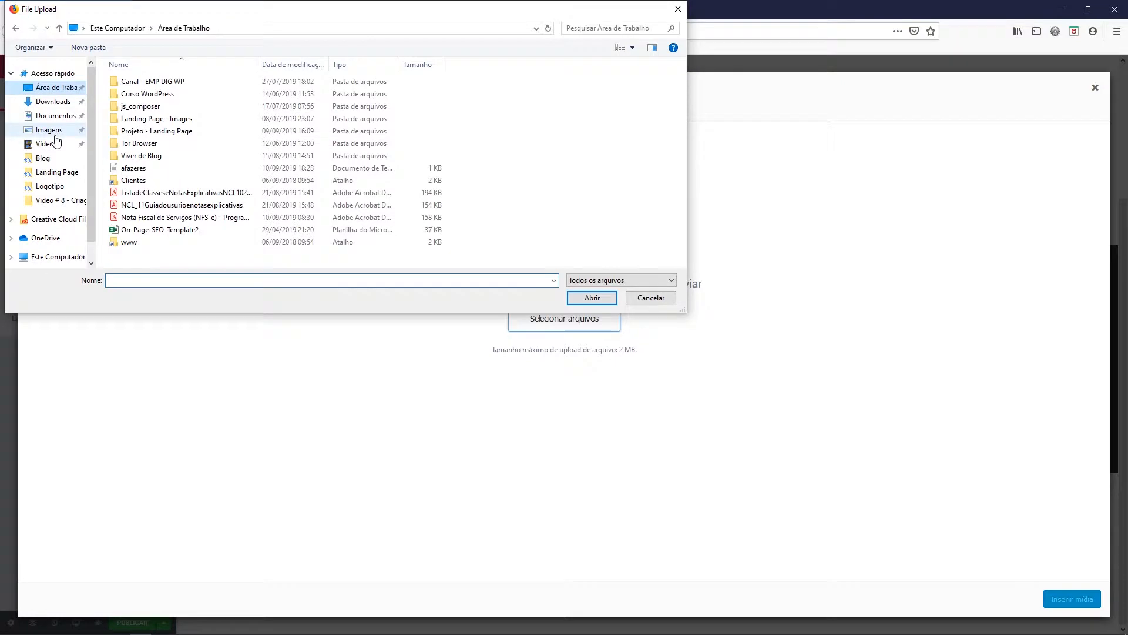
double_click(144, 131)
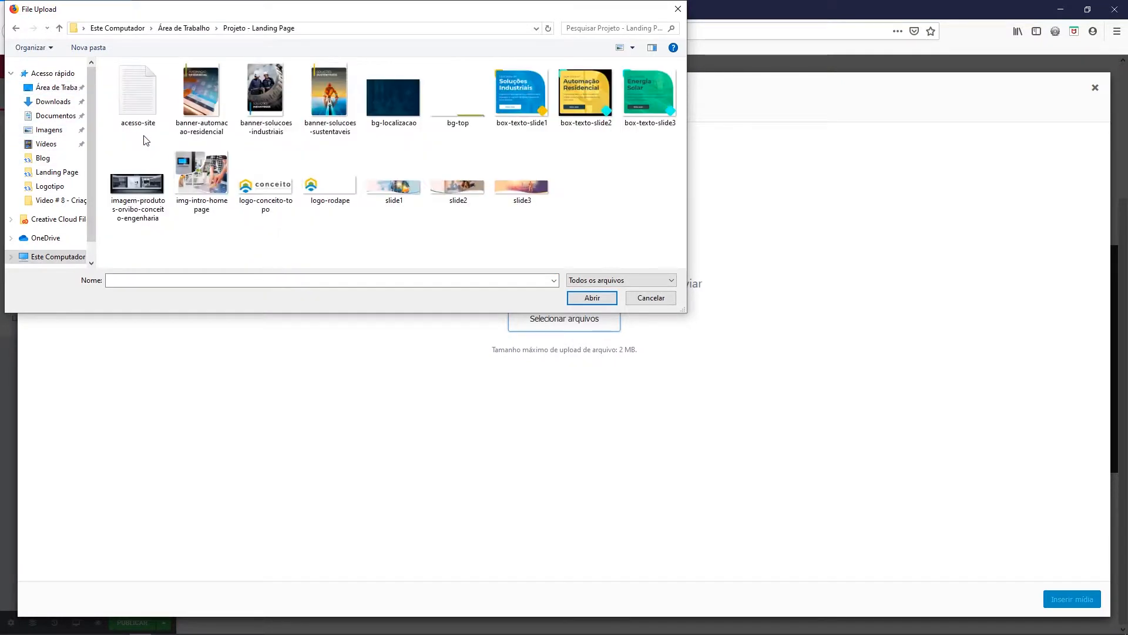
left_click(345, 191)
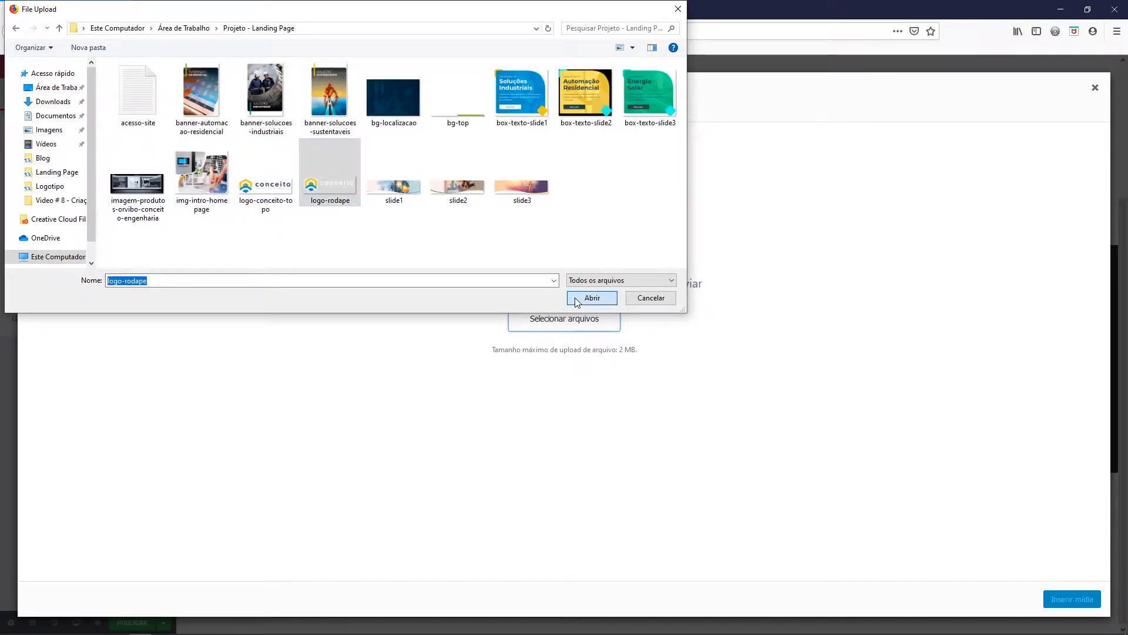
left_click(578, 299)
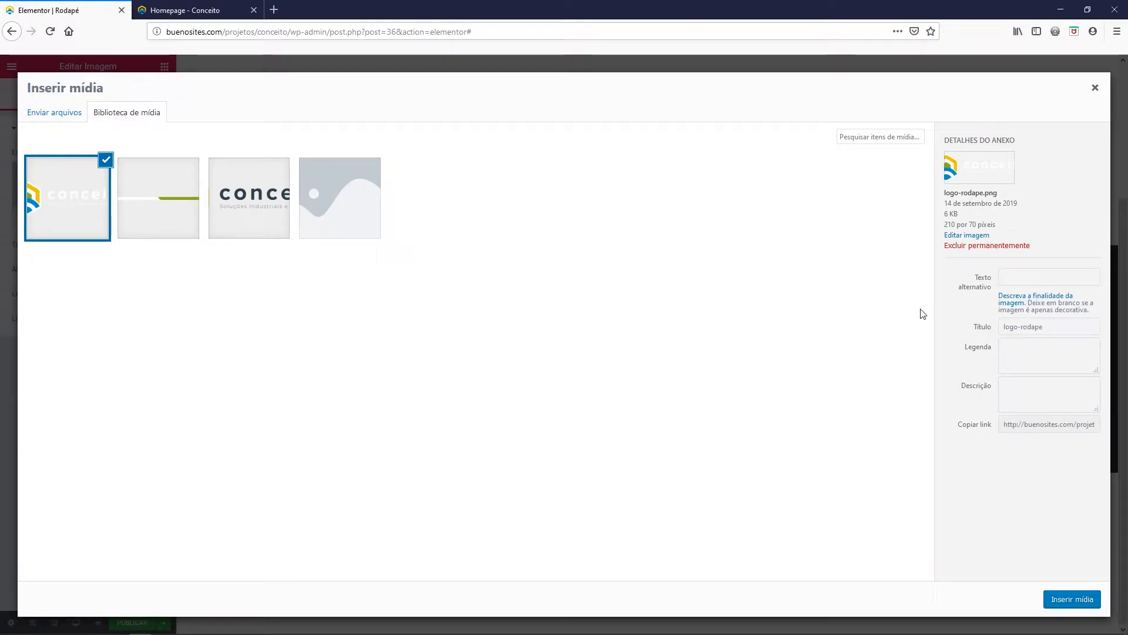
- Give the uploaded footer logo the alternative text and title "Logotipo Conceito"
left_click(1016, 279)
type("Logotipo Conceito")
key("ctrl+a")
key("ctrl+c")
key("Tab")
key("Tab")
key("ctrl+v")
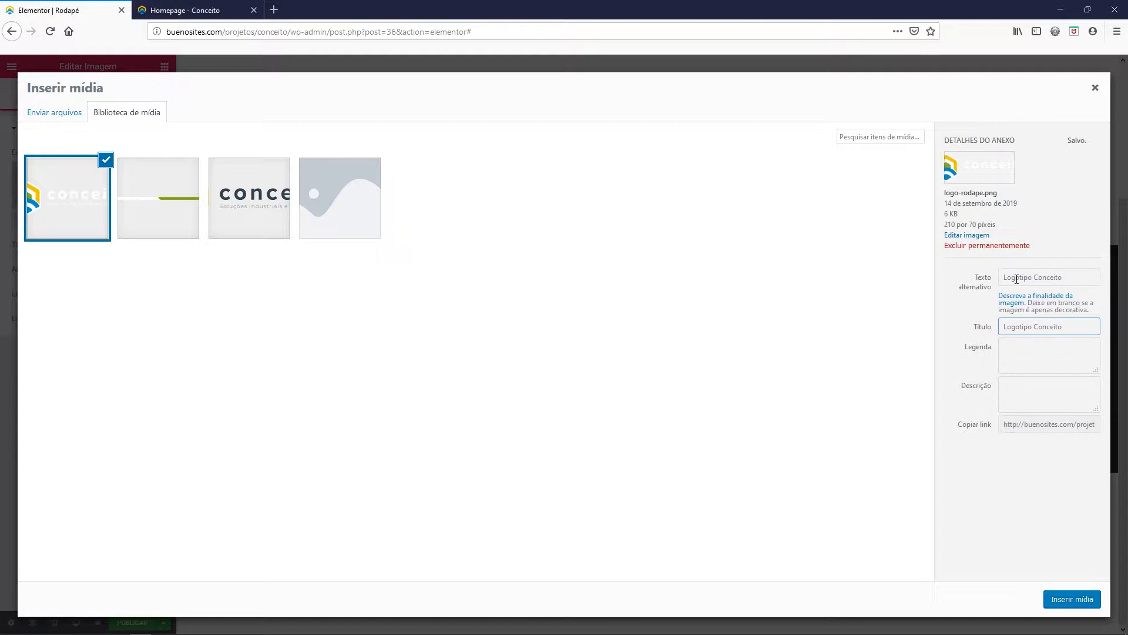
- Extend the logo's alternative text with "Engenharia e Automação Residencial", copy the full text into its title, and insert the logo
left_click(1068, 280)
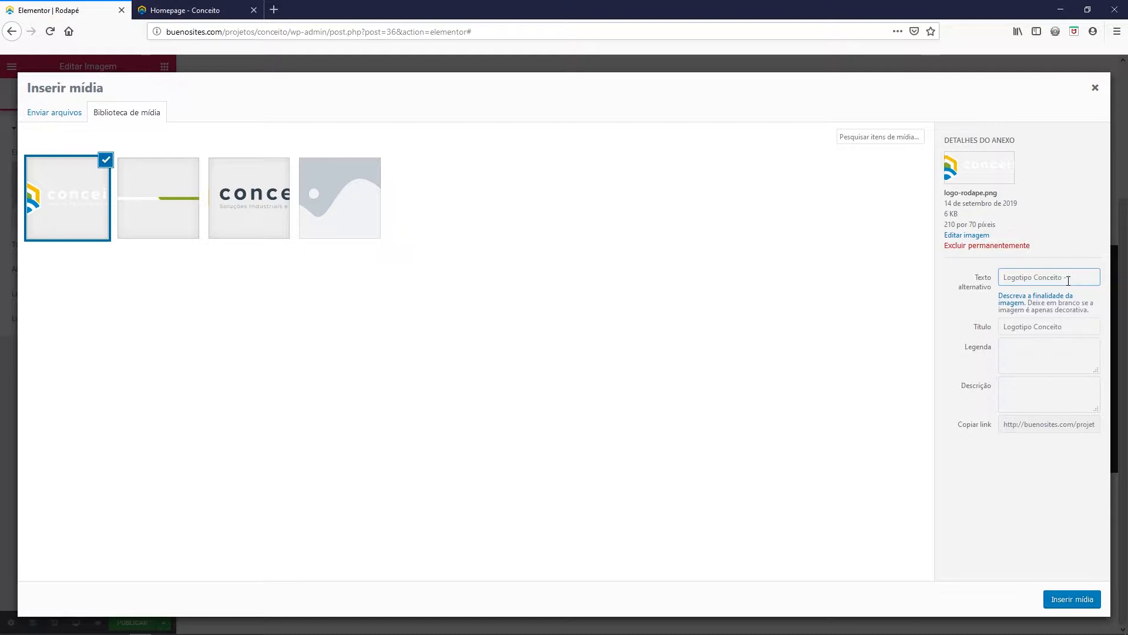
type("Engenharia e")
type(" Automação Resi")
type("dencial")
key("ctrl+a")
key("Tab")
key("Tab")
key("ctrl+v")
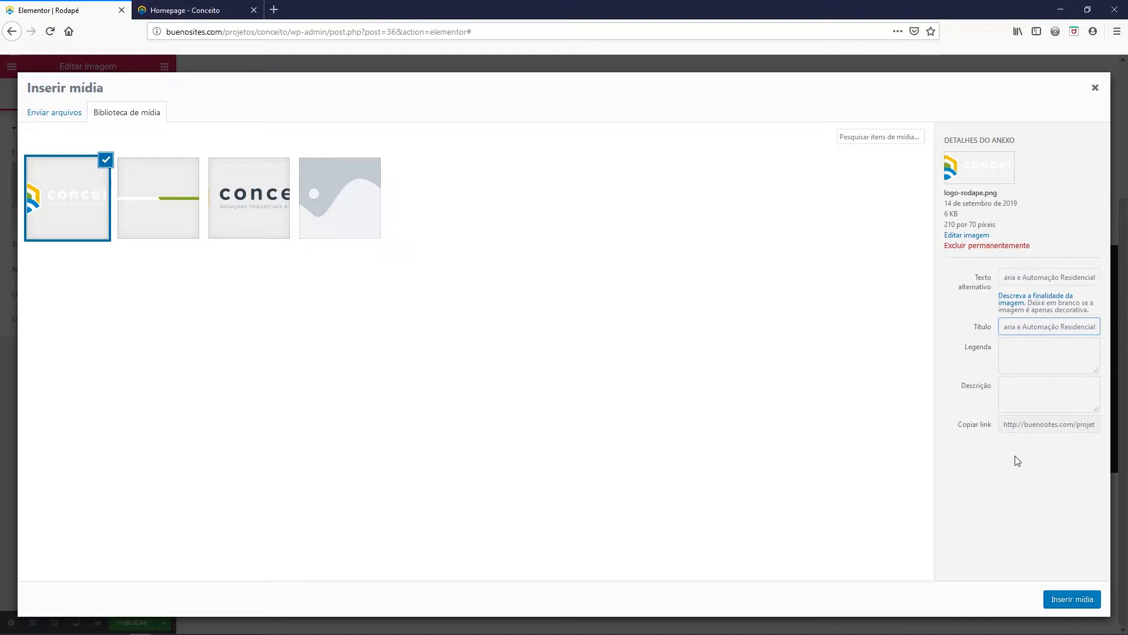
left_click(1069, 603)
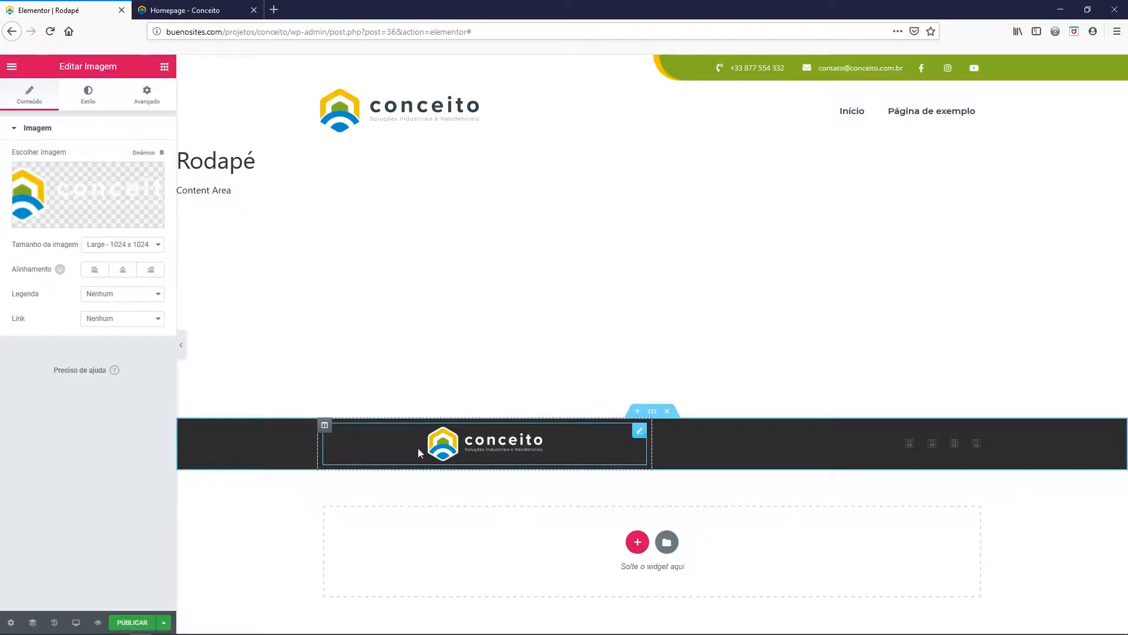
- Set the footer logo's image size to Tela cheia and align it left
left_click(127, 247)
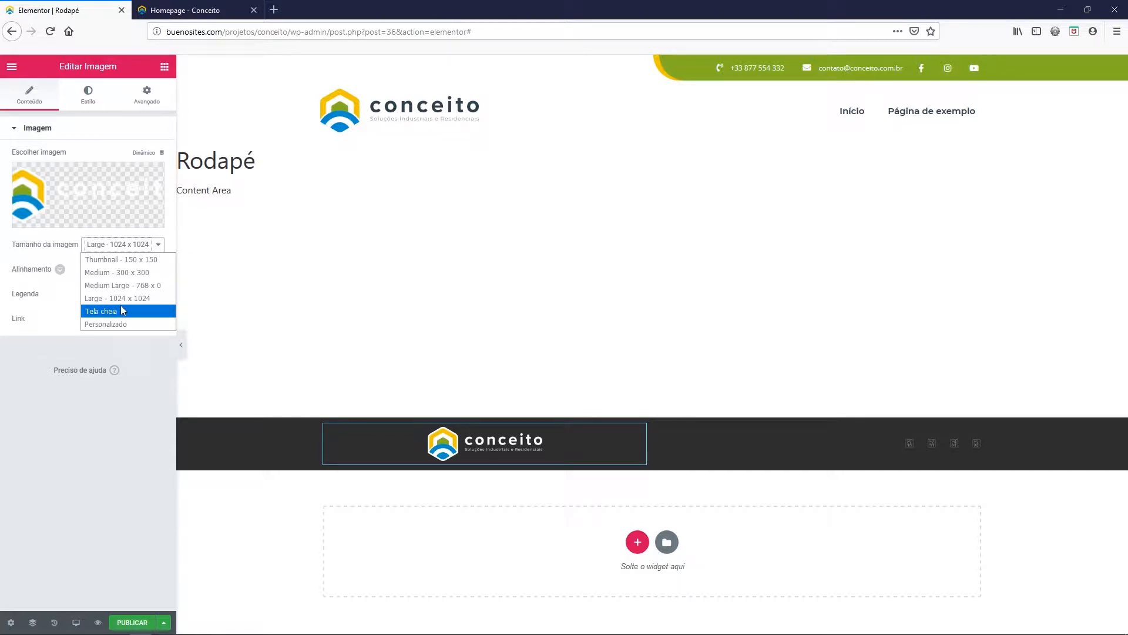
left_click(114, 318)
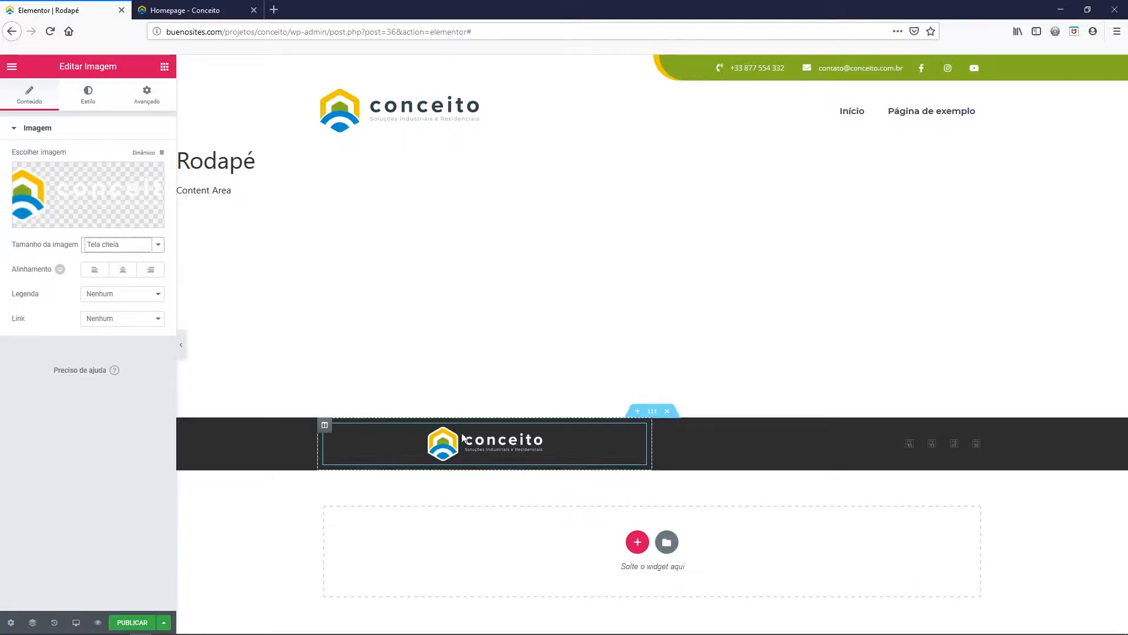
left_click(96, 271)
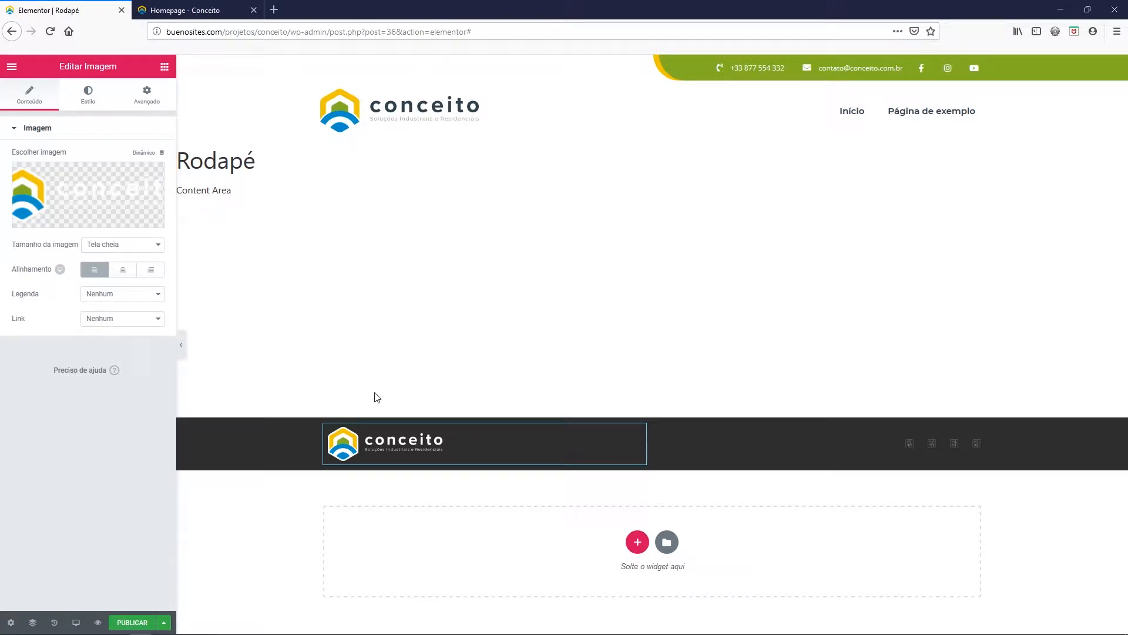
- Narrow the logo's column to just fit the logo and add a new column after it
left_click_drag(652, 442, 466, 445)
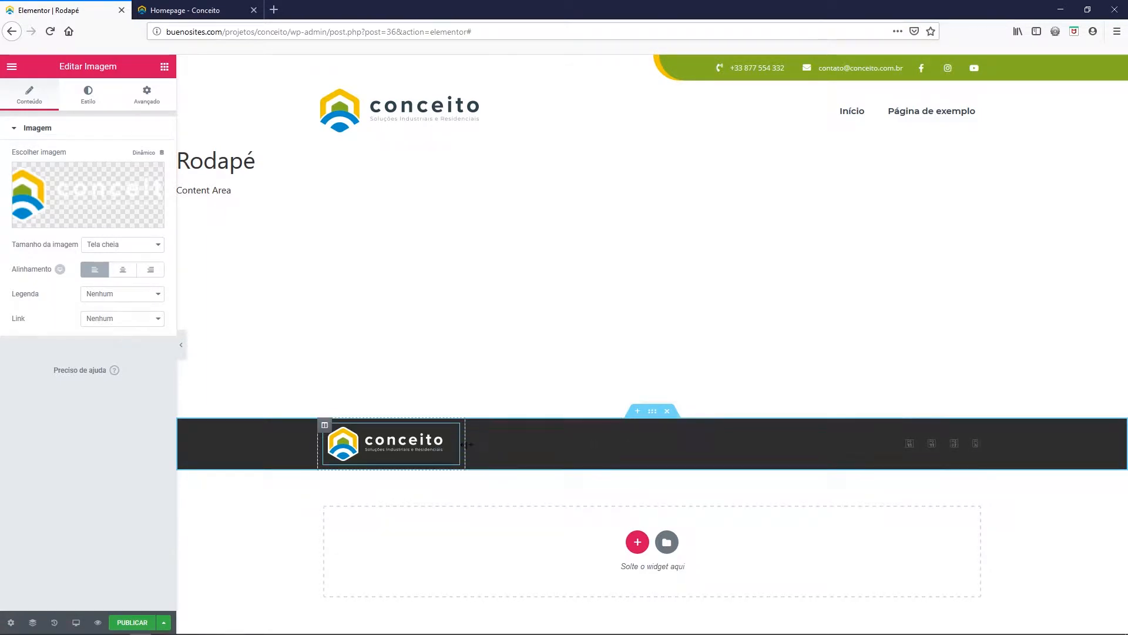
right_click(325, 426)
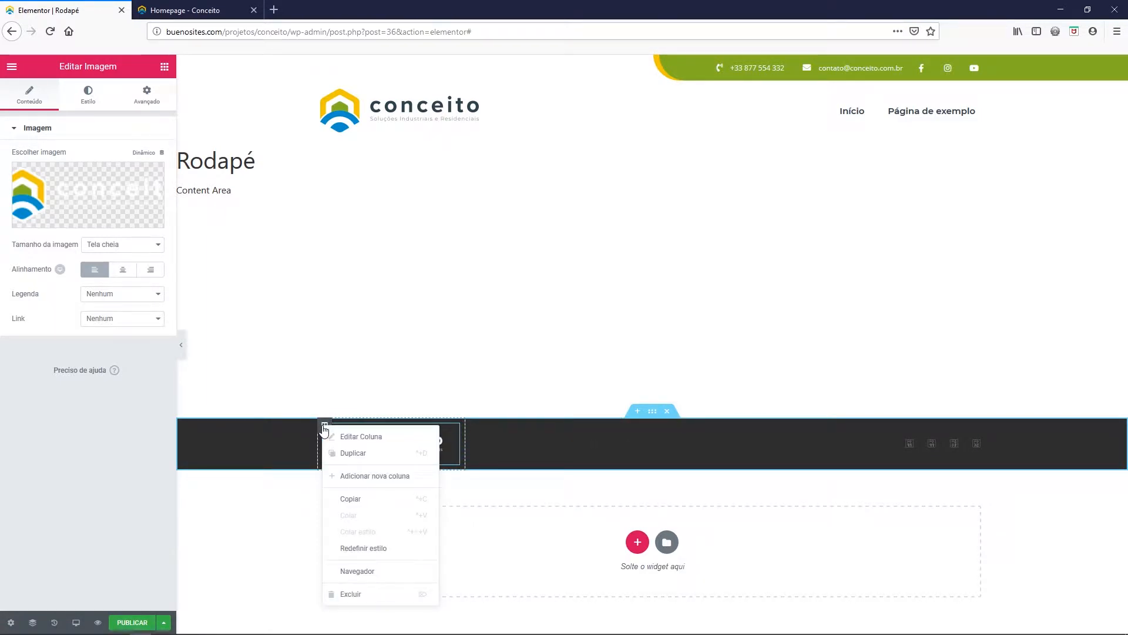
left_click(363, 478)
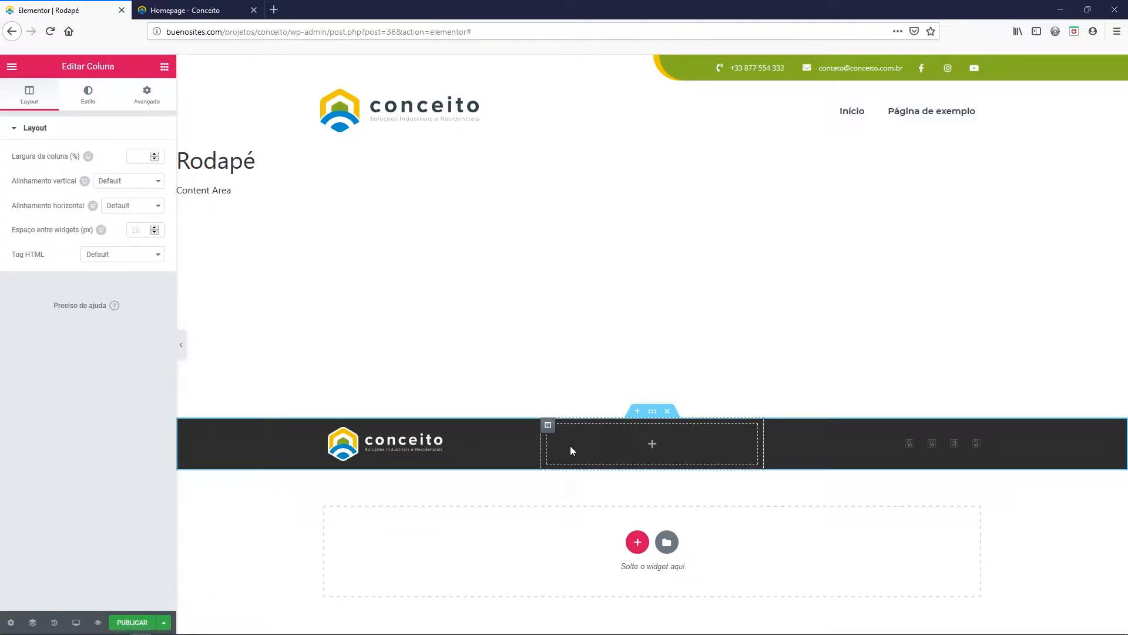
- Highlight the copyright line in the reference site's footer and add a Text widget to the template's empty middle column
left_click(187, 10)
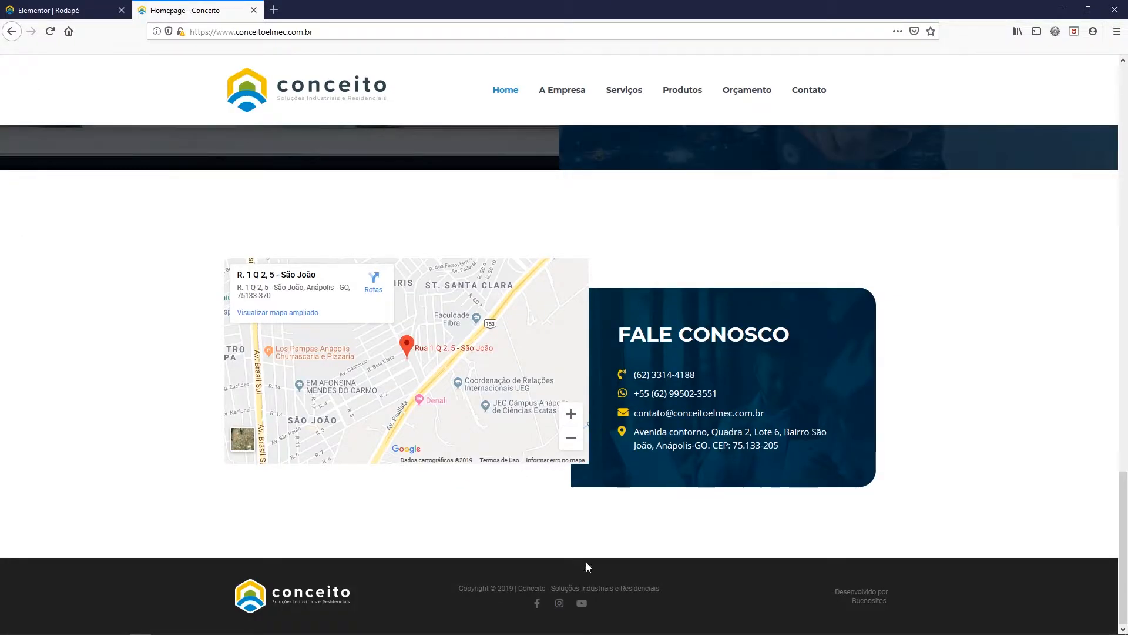
left_click_drag(460, 588, 643, 587)
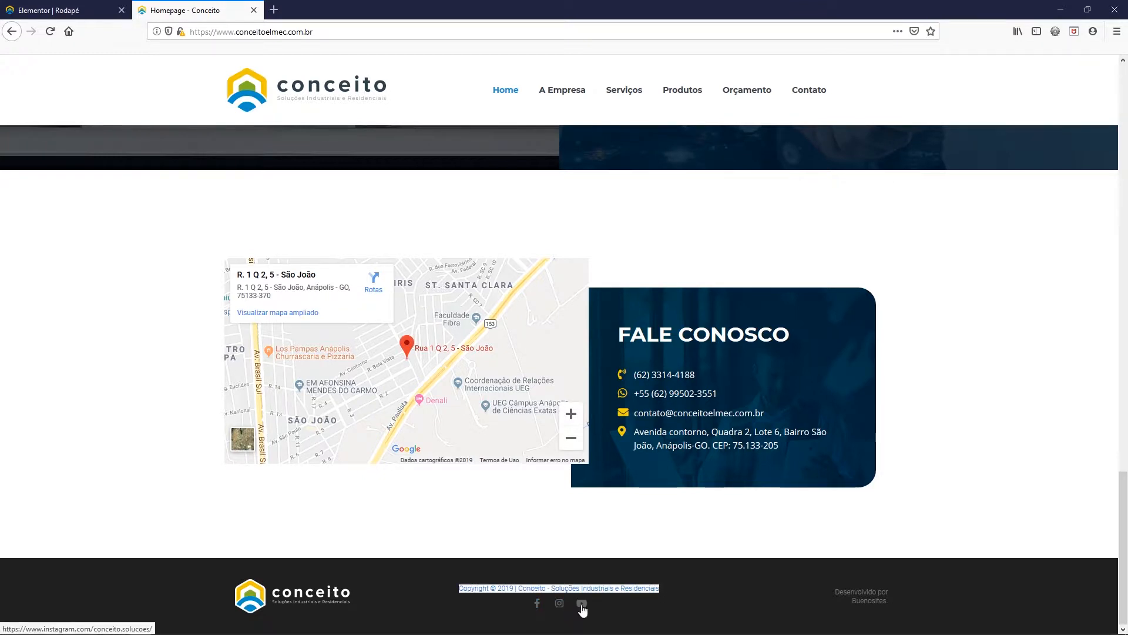
left_click(75, 12)
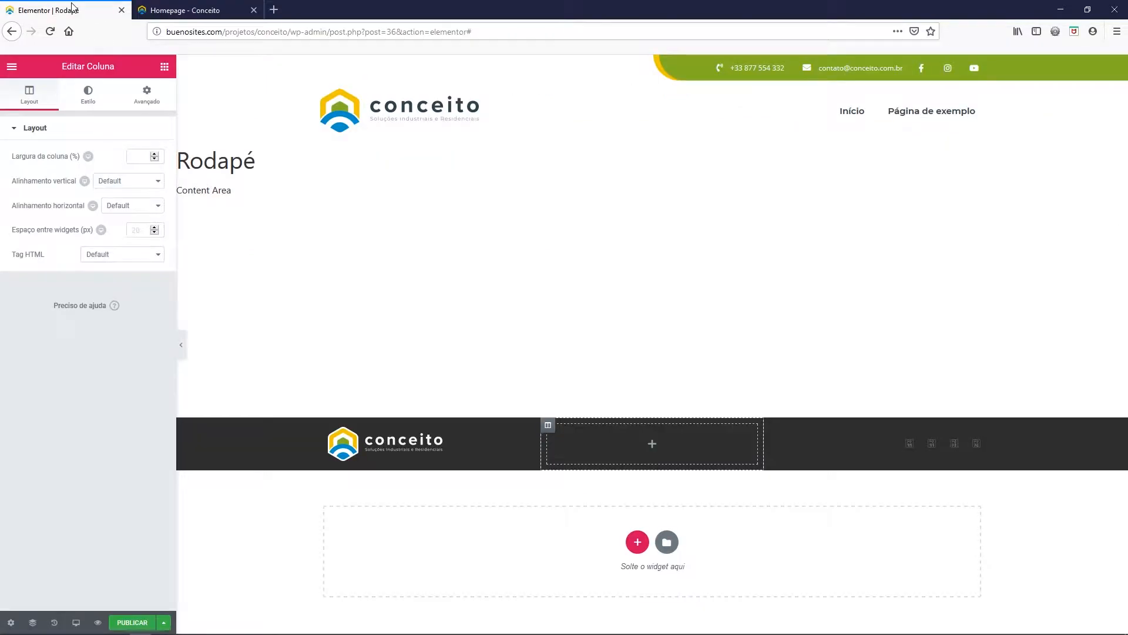
left_click(601, 439)
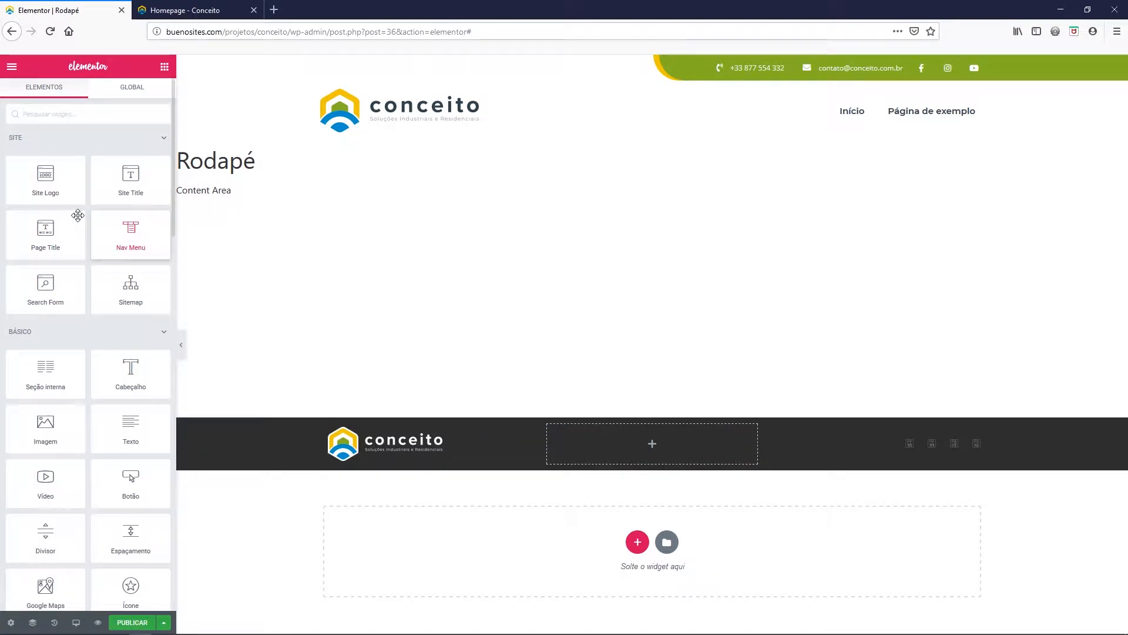
scroll(84, 304, "down", 2)
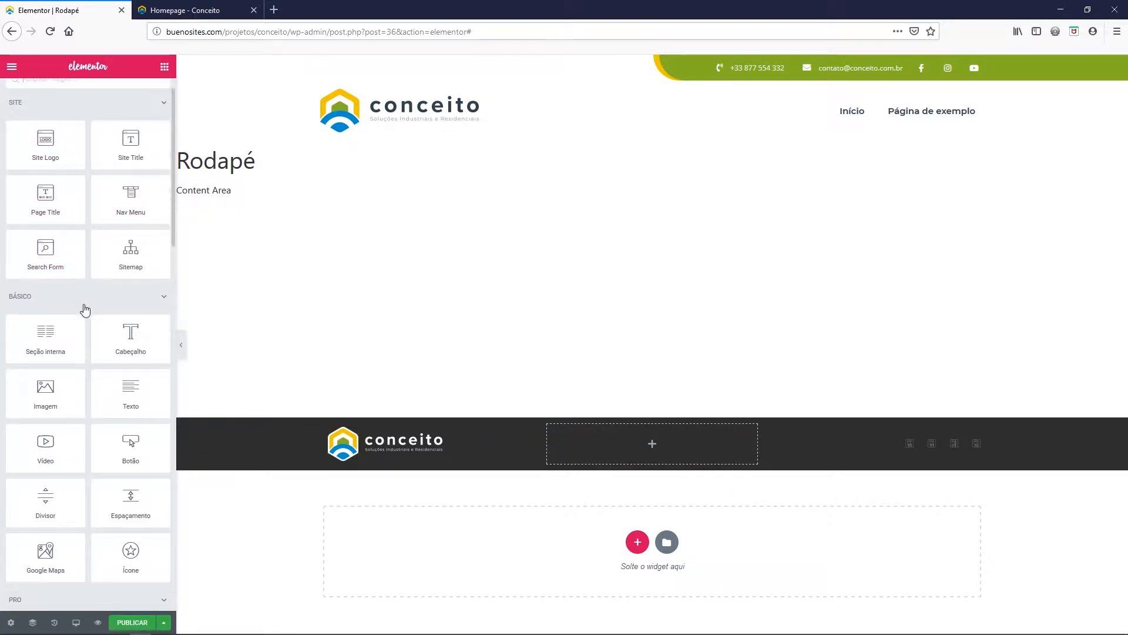
scroll(84, 303, "down", 1)
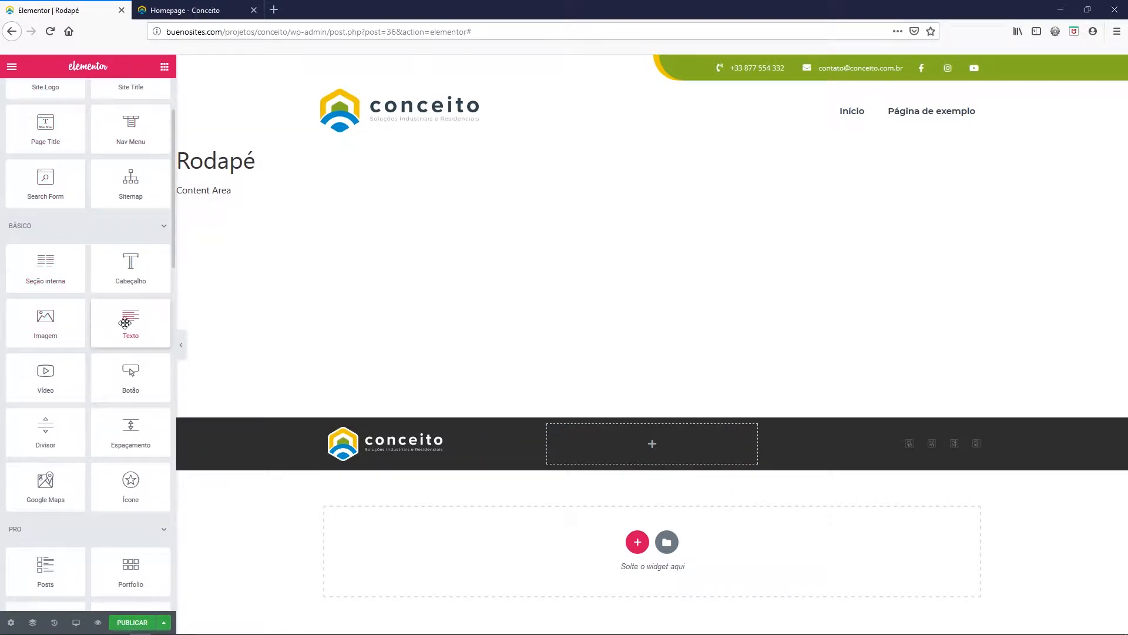
left_click_drag(131, 320, 614, 436)
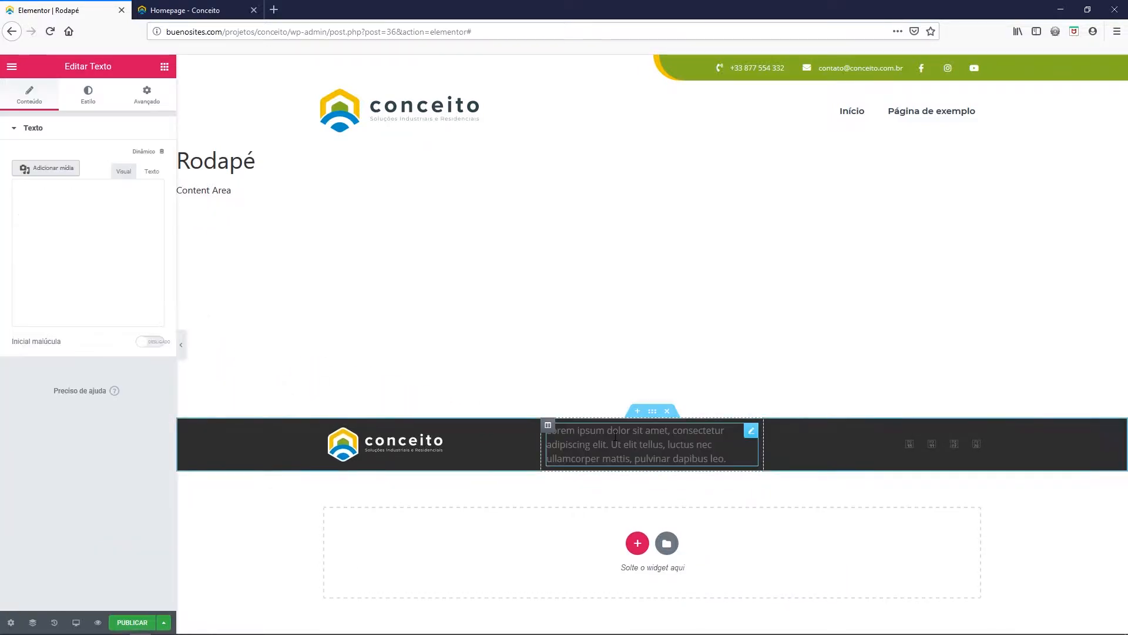
- Copy "Copyright © 2019 | Conceito - Soluções Industriais e Residenciais" from the reference site's footer and return to the Rodapé template
left_click(194, 12)
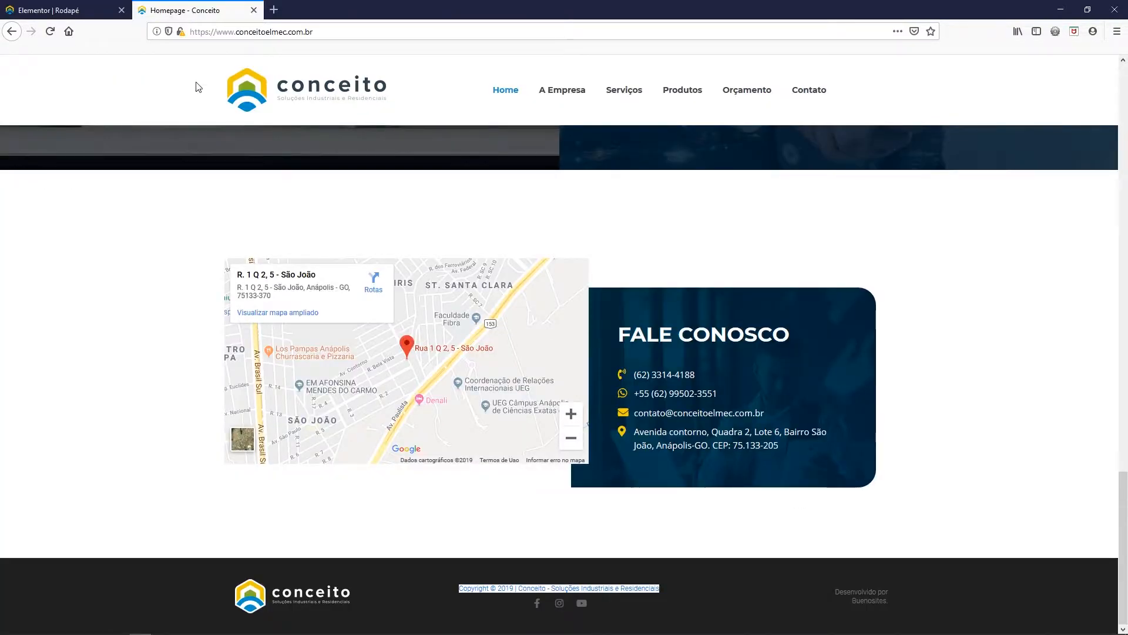
right_click(476, 588)
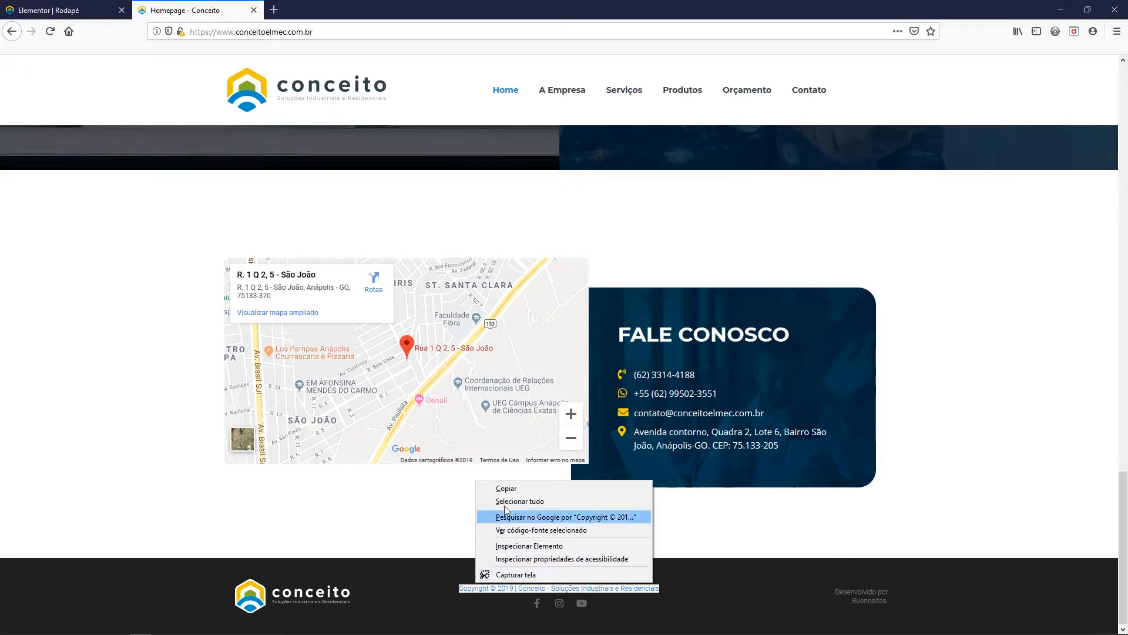
left_click(506, 487)
left_click(69, 12)
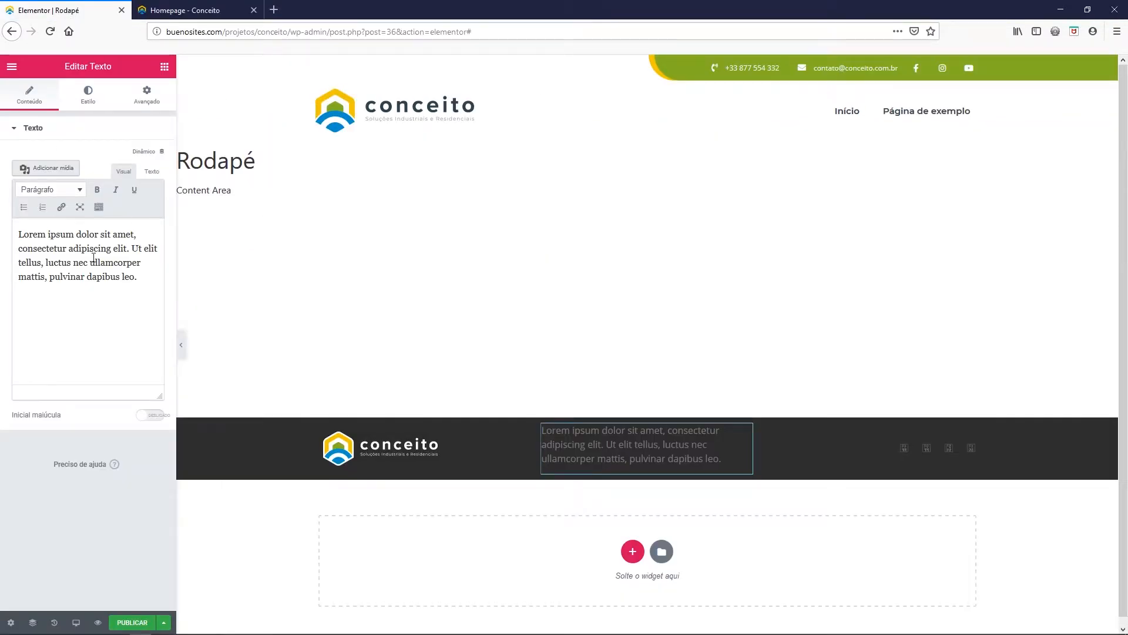
- Select the Text widget's placeholder paragraph and turn on plain-text pasting in its editor
left_click_drag(143, 280, 13, 232)
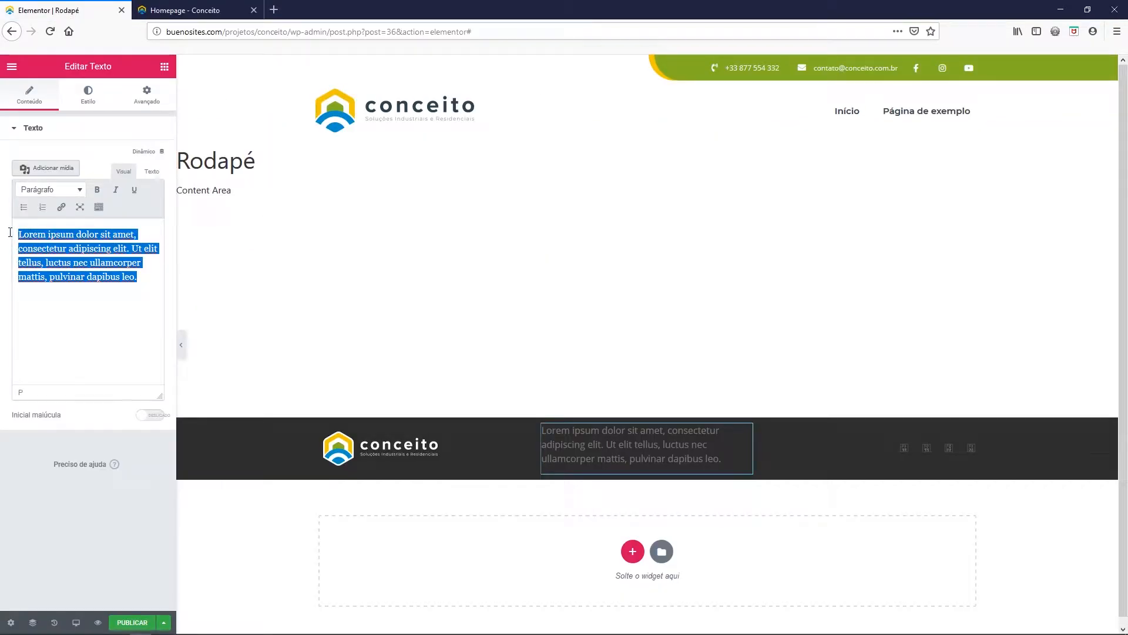
left_click(97, 209)
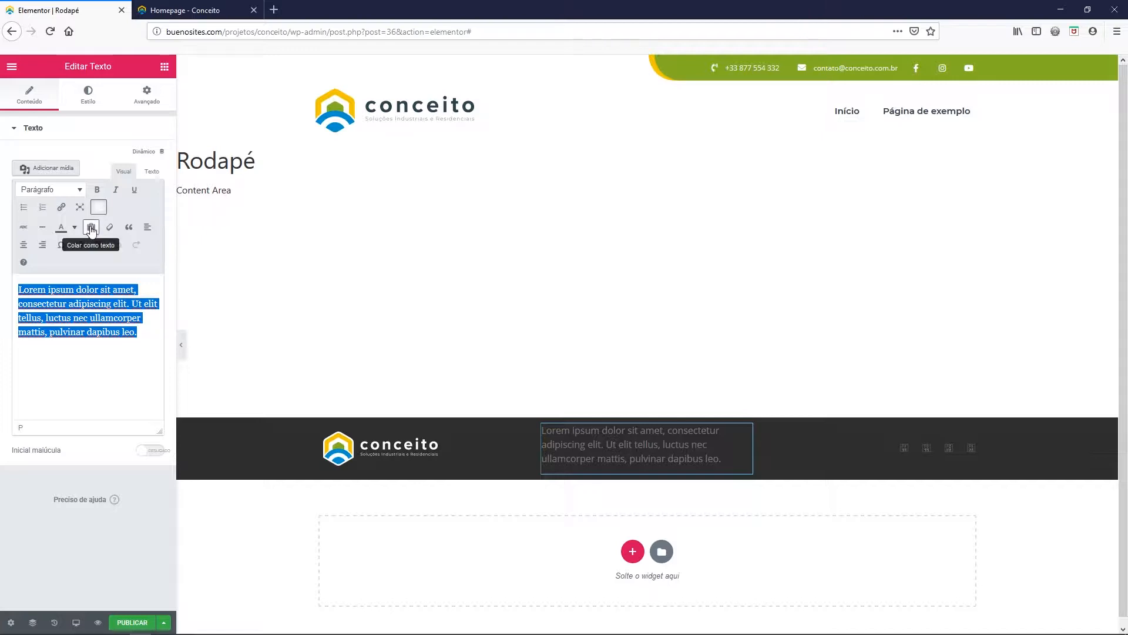
left_click(92, 229)
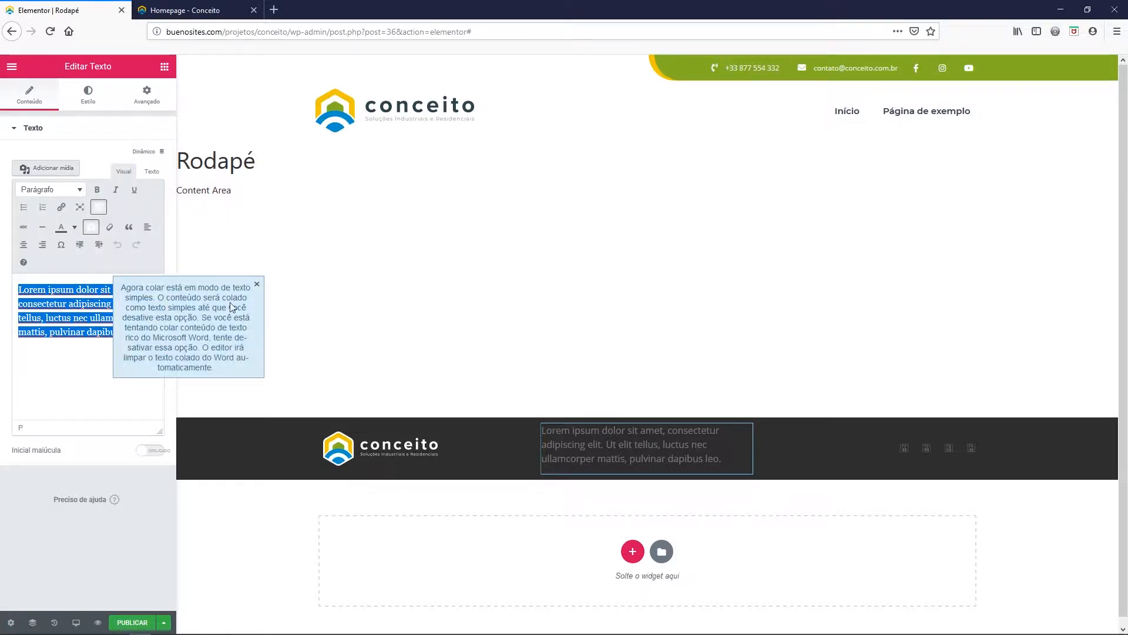
left_click(257, 285)
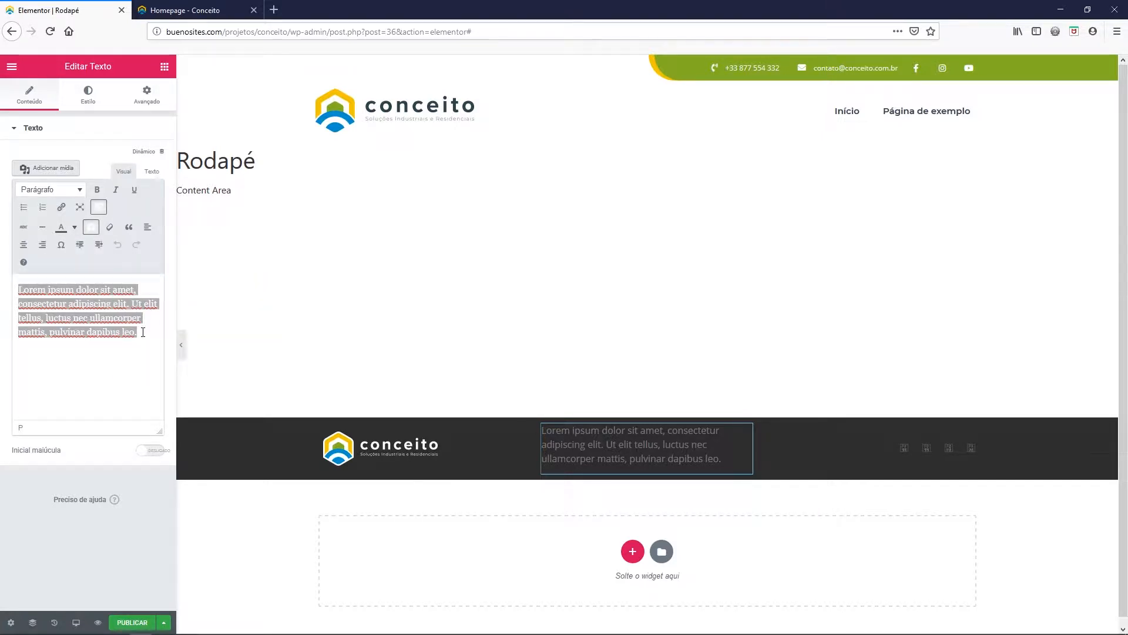
- Replace the Text widget's placeholder paragraph with the copied copyright line and check its HTML source for leftover formatting
left_click(143, 332)
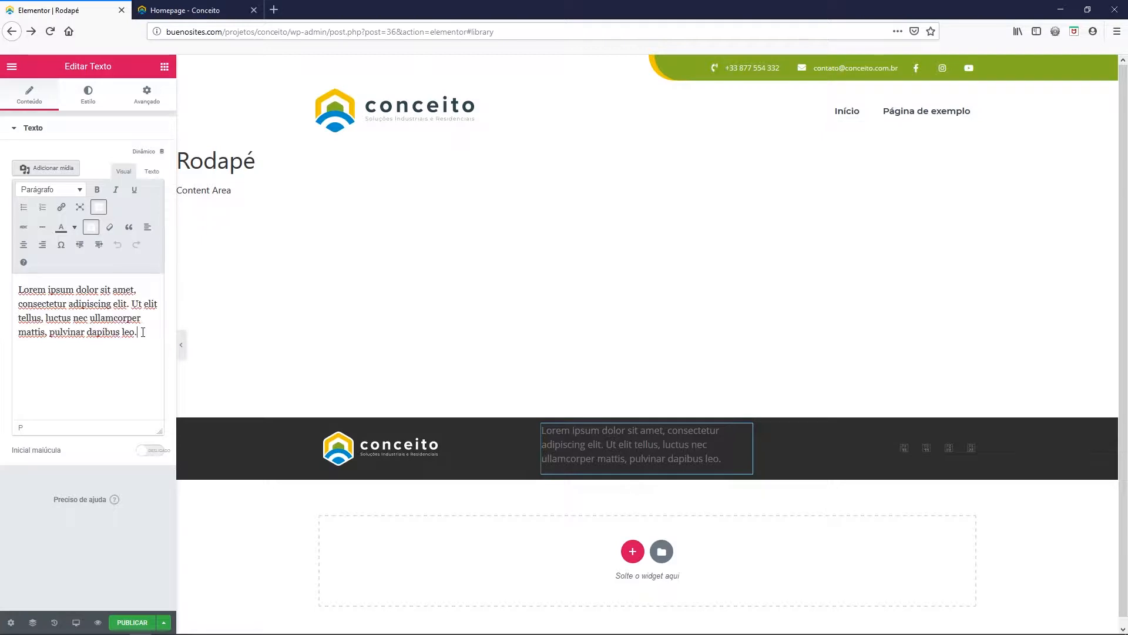
left_click_drag(139, 332, 17, 289)
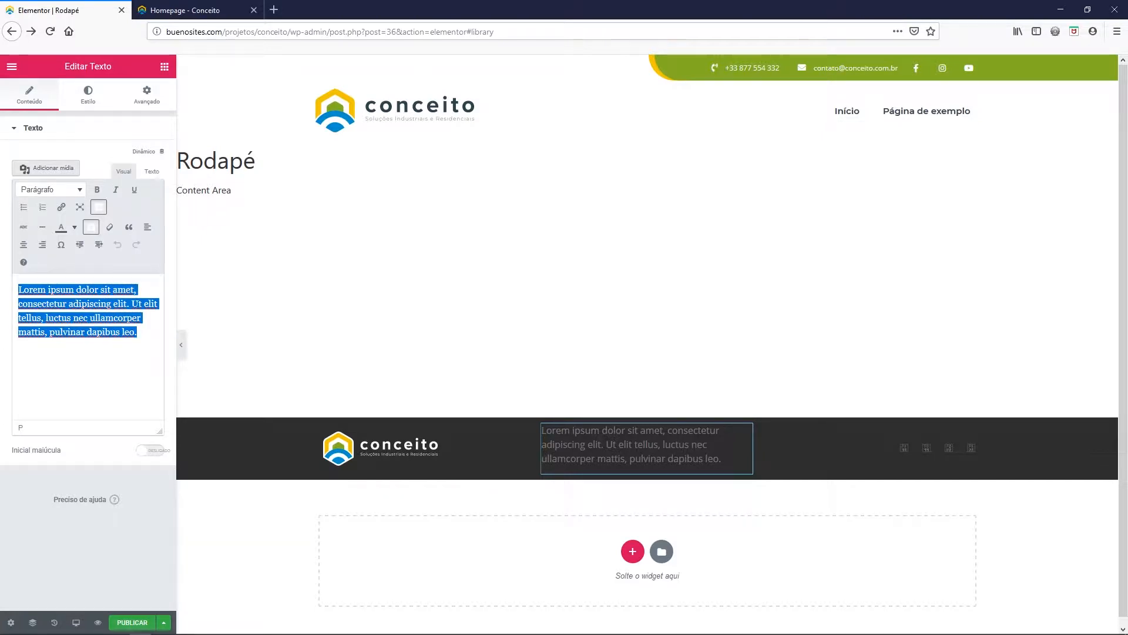
key("BackSpace")
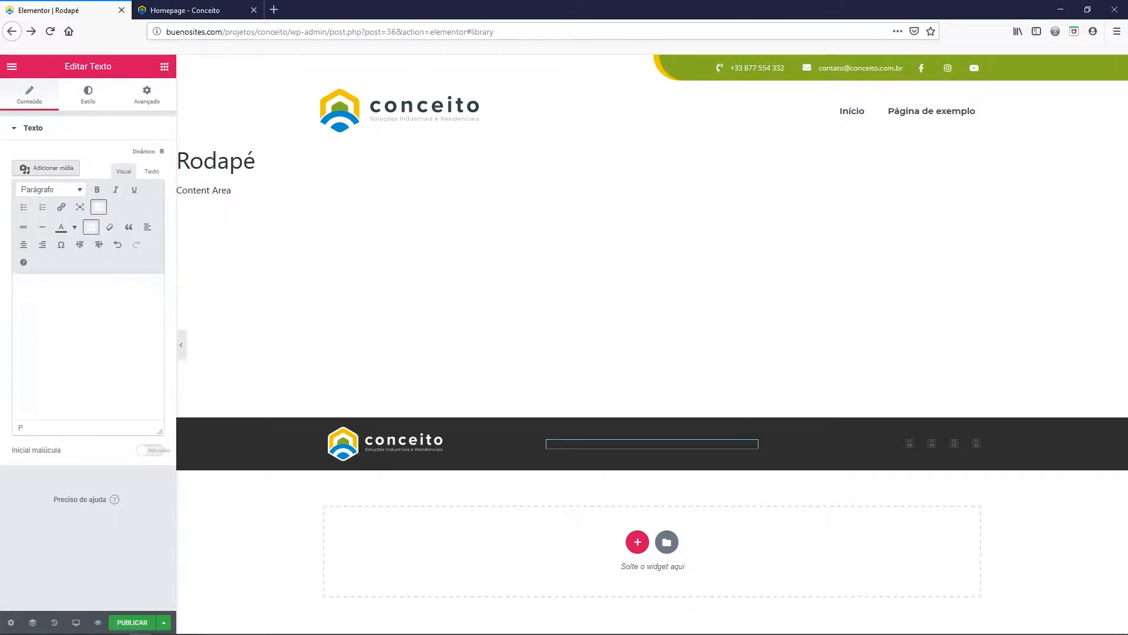
right_click(32, 294)
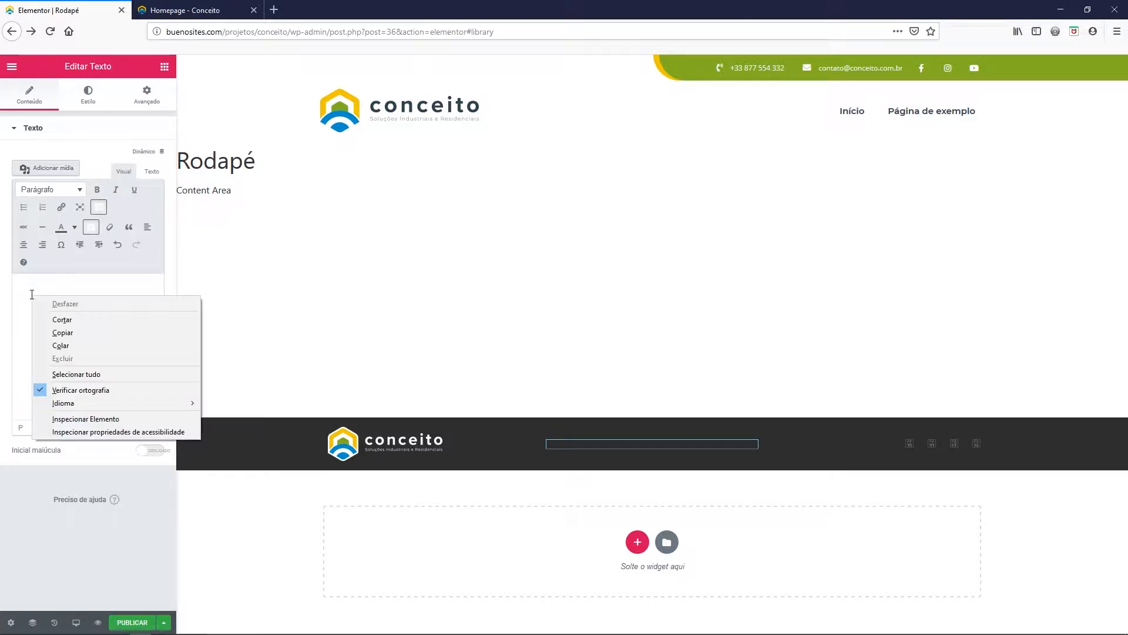
left_click(75, 345)
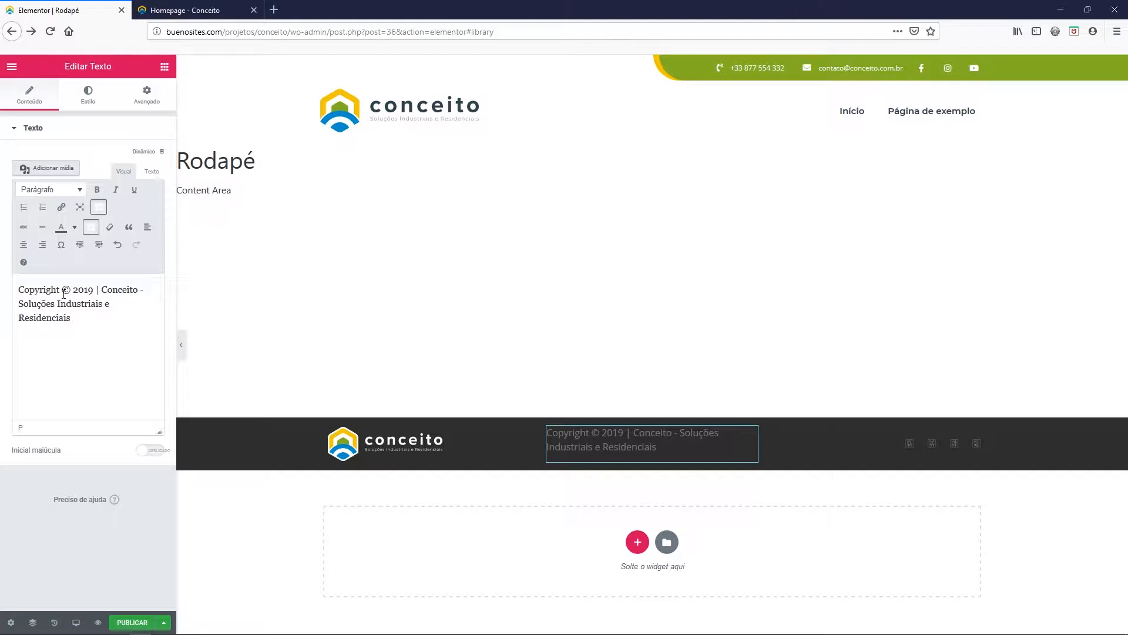
left_click(152, 171)
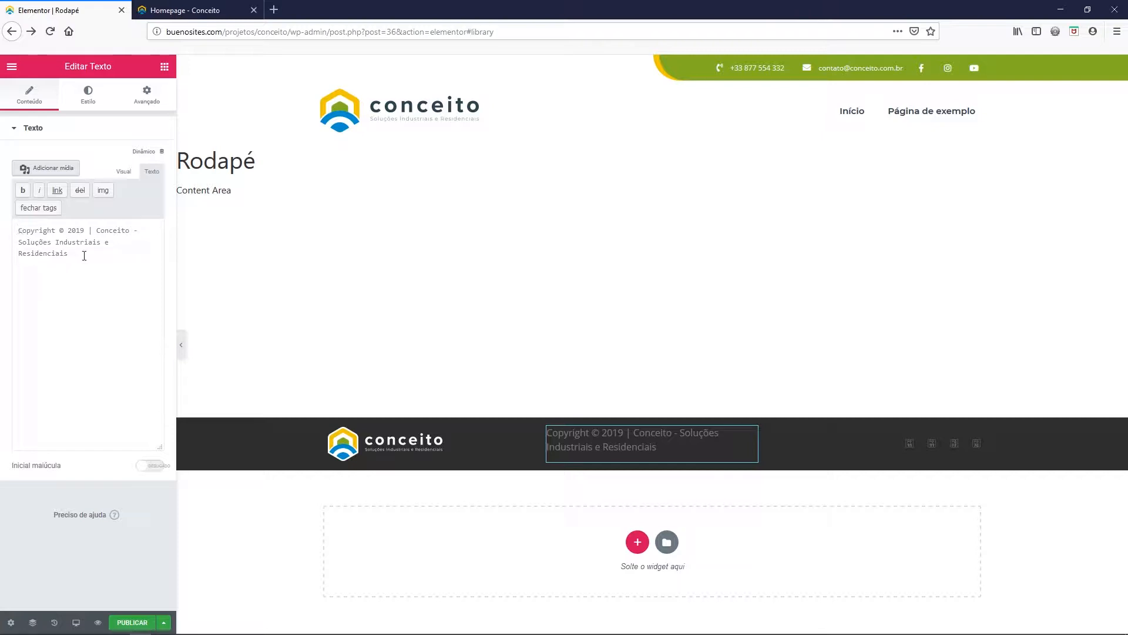
left_click(123, 172)
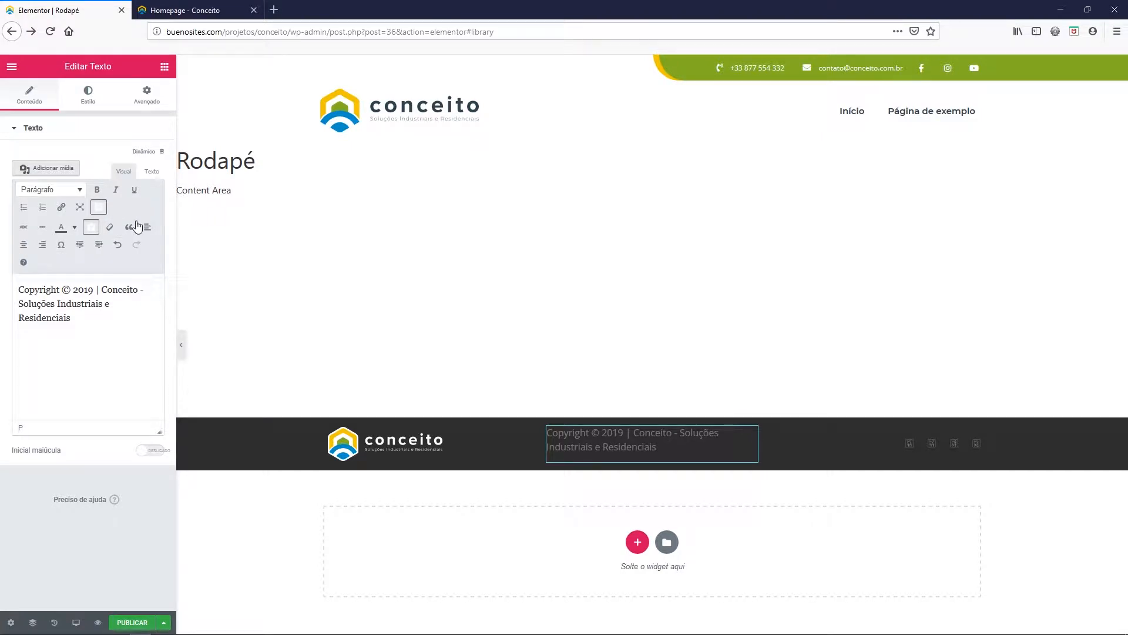
- Centre the copyright text and set its font size to 12 px
left_click(84, 105)
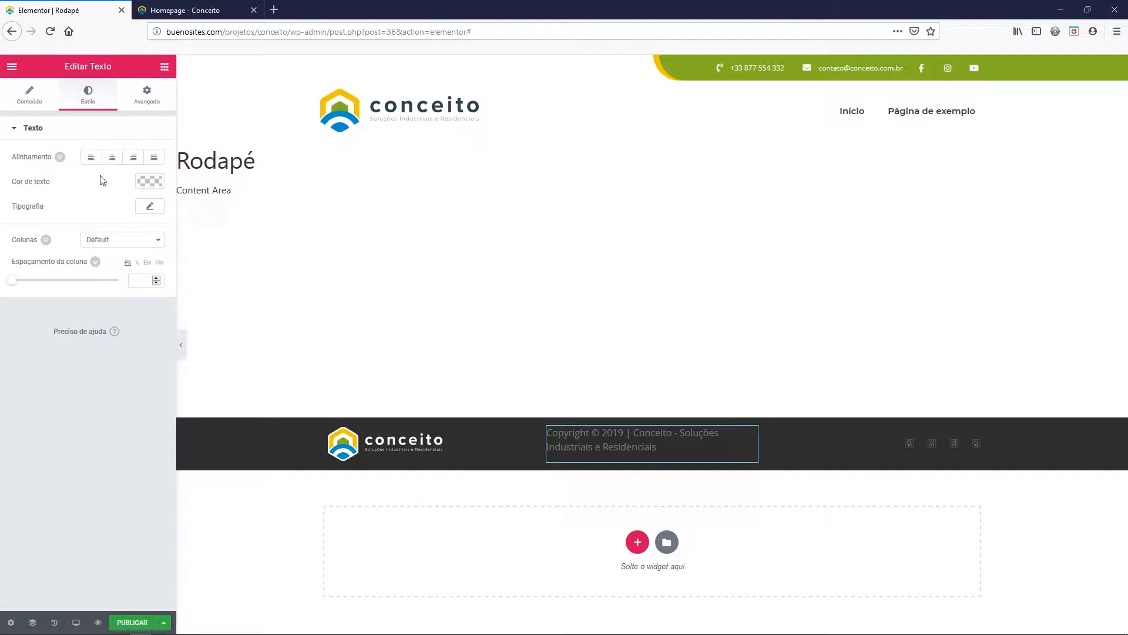
left_click(112, 160)
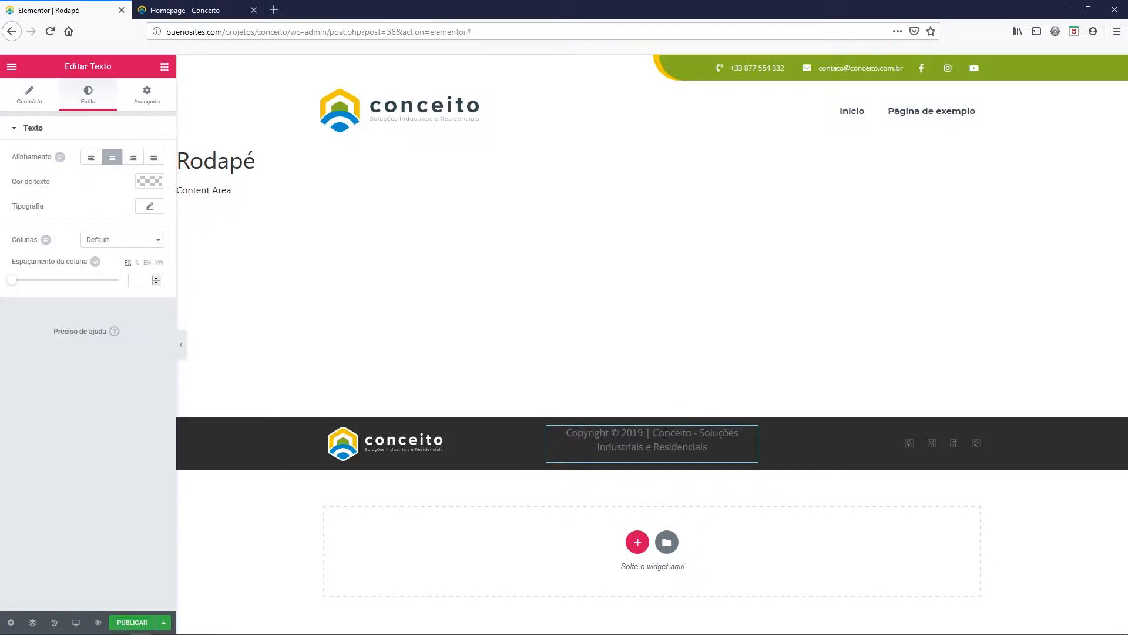
left_click(148, 209)
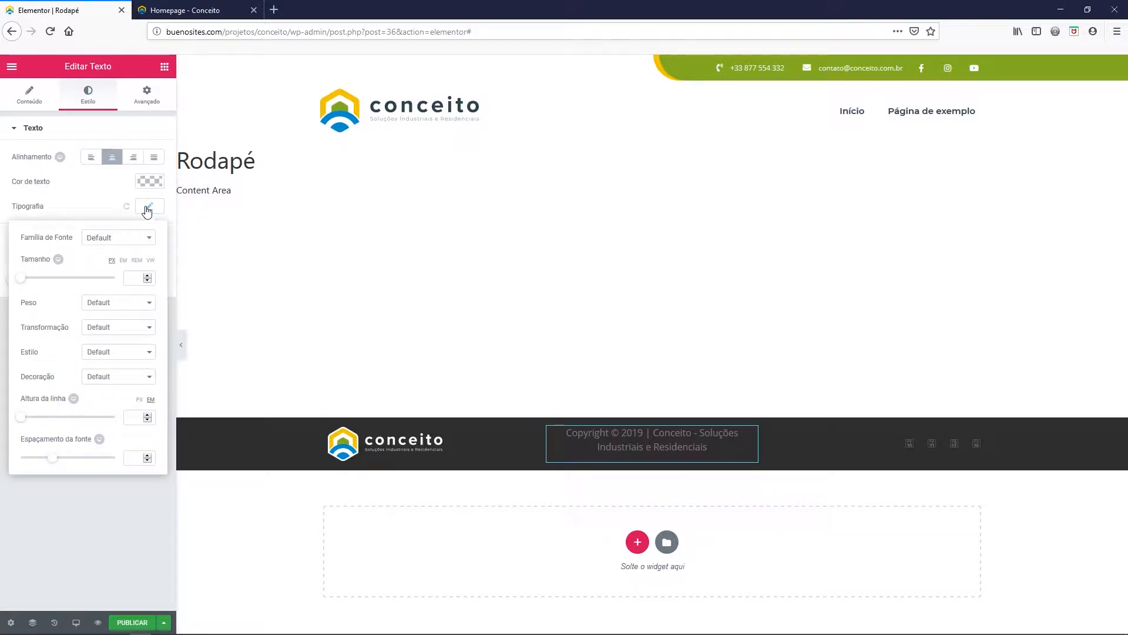
left_click(137, 276)
type("12")
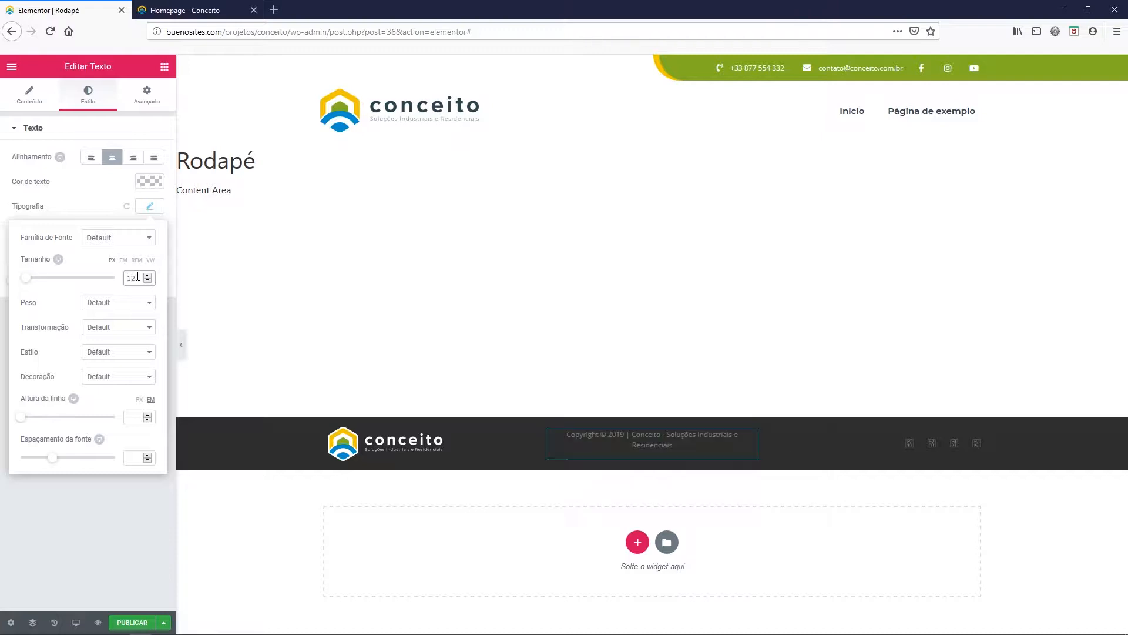
left_click(144, 210)
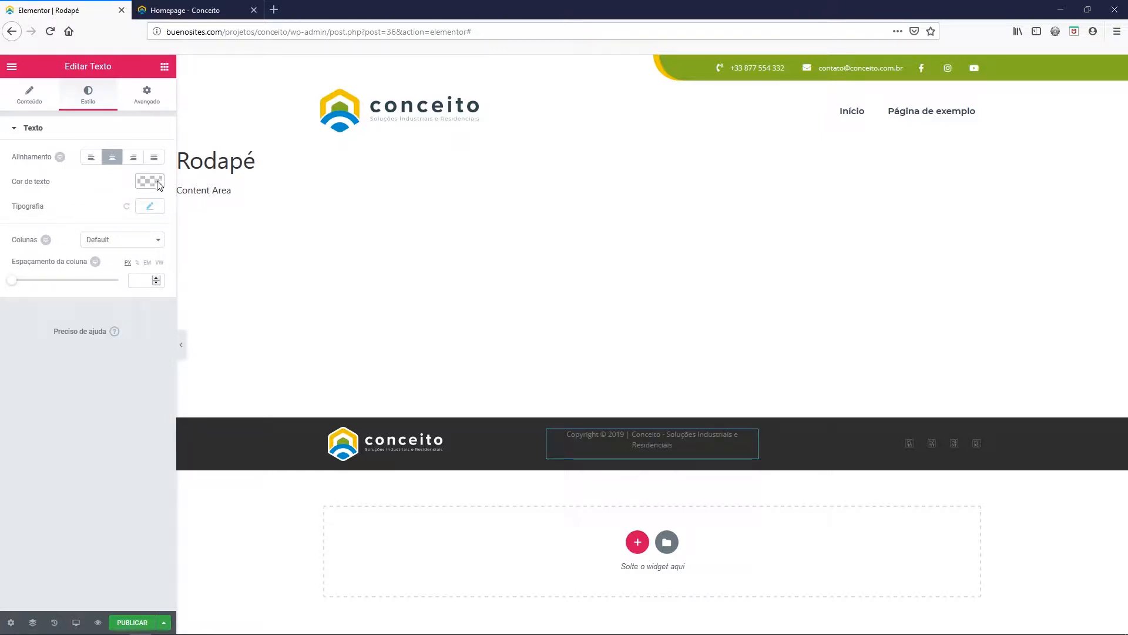
- Widen the footer's middle column on both sides so the copyright line fits on one line
left_click_drag(546, 449, 520, 446)
left_click_drag(763, 444, 777, 442)
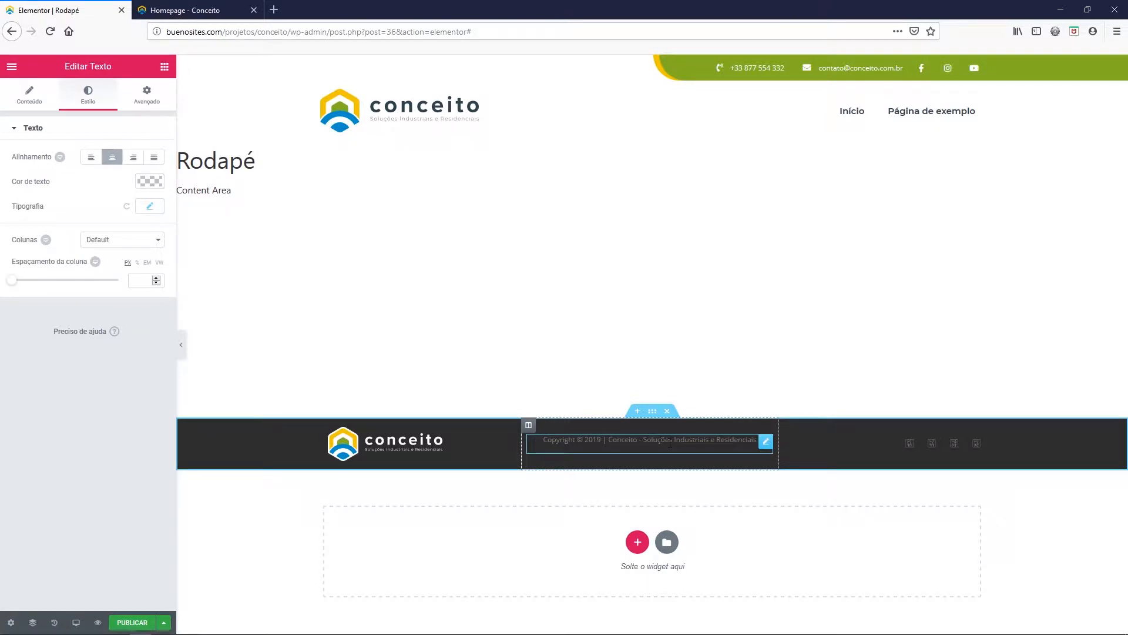
- Add a Lista de Ícones widget below the copyright text and set its layout to Em linha
left_click(165, 68)
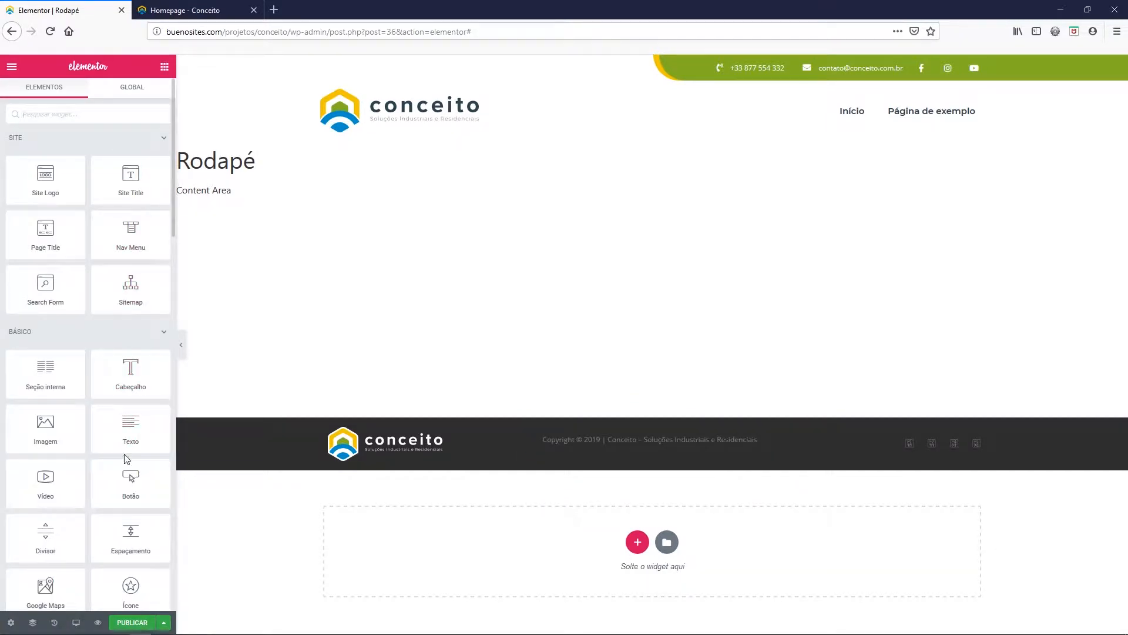
scroll(125, 457, "down", 3)
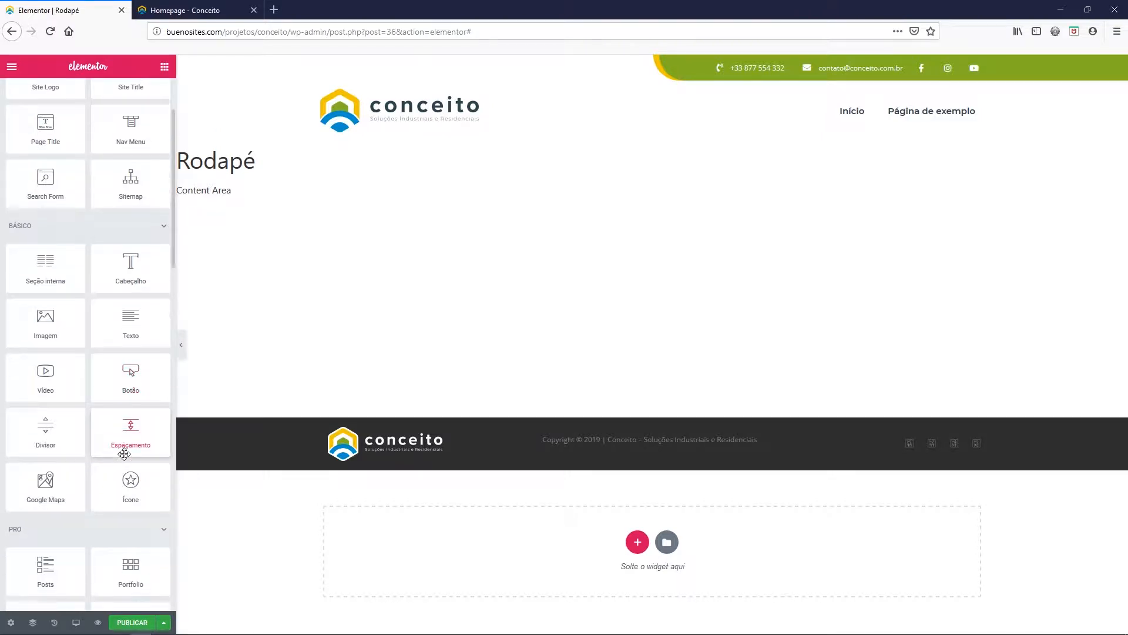
scroll(125, 455, "down", 4)
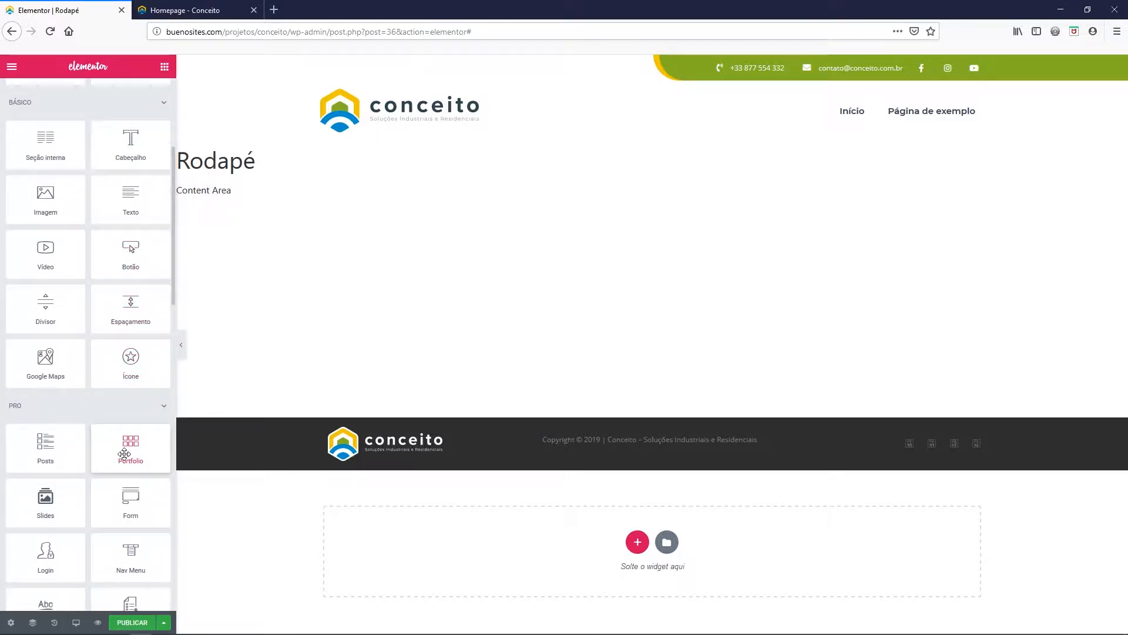
scroll(125, 453, "down", 6)
scroll(125, 454, "down", 8)
scroll(125, 453, "down", 8)
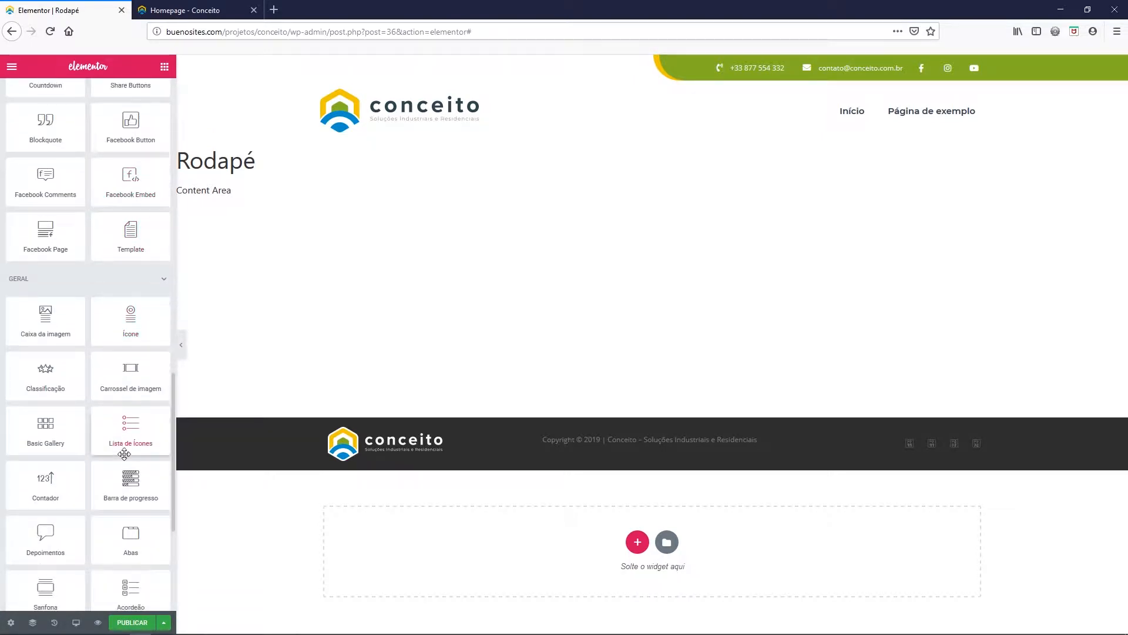
scroll(124, 453, "down", 2)
left_click_drag(128, 378, 633, 459)
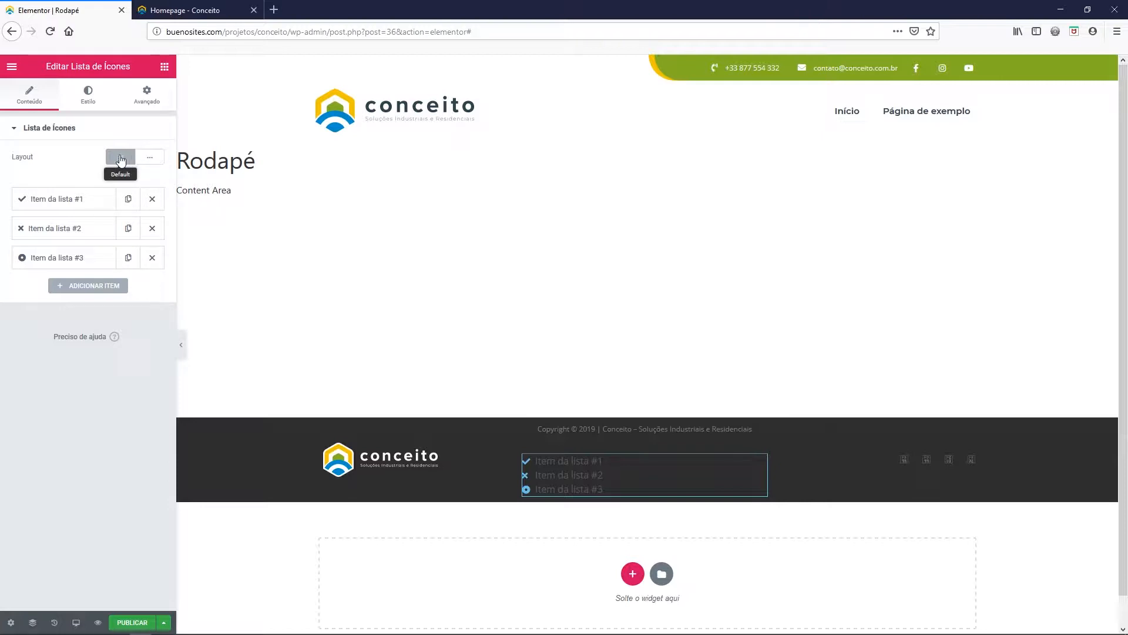
left_click(145, 158)
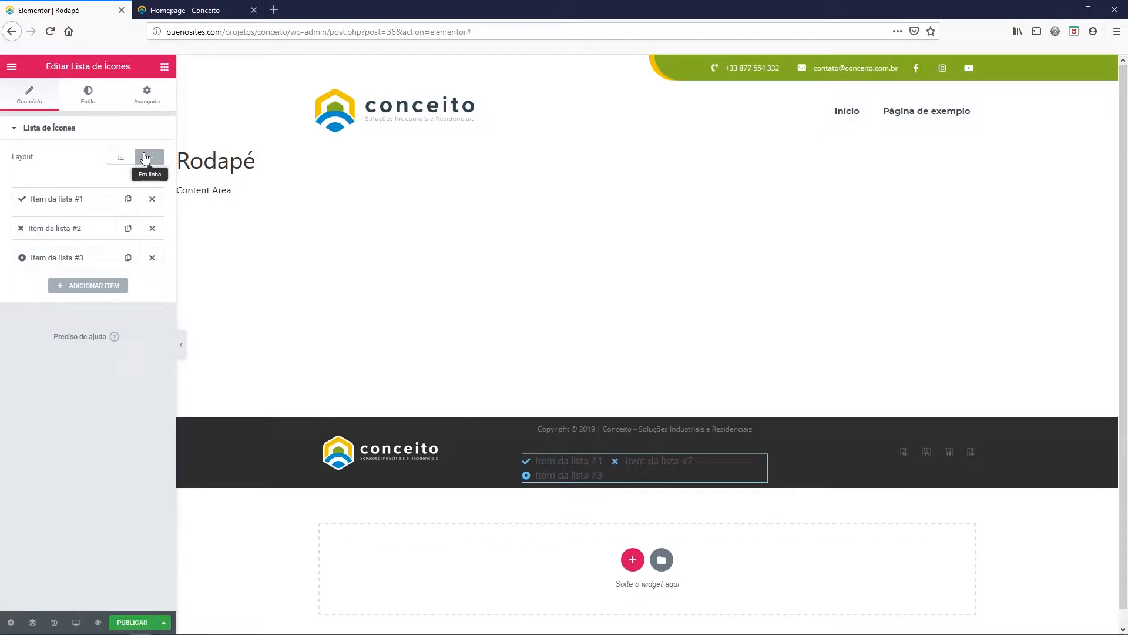
- Clear the first list item's text and replace its check mark with the round Facebook icon from the icon library
left_click(58, 204)
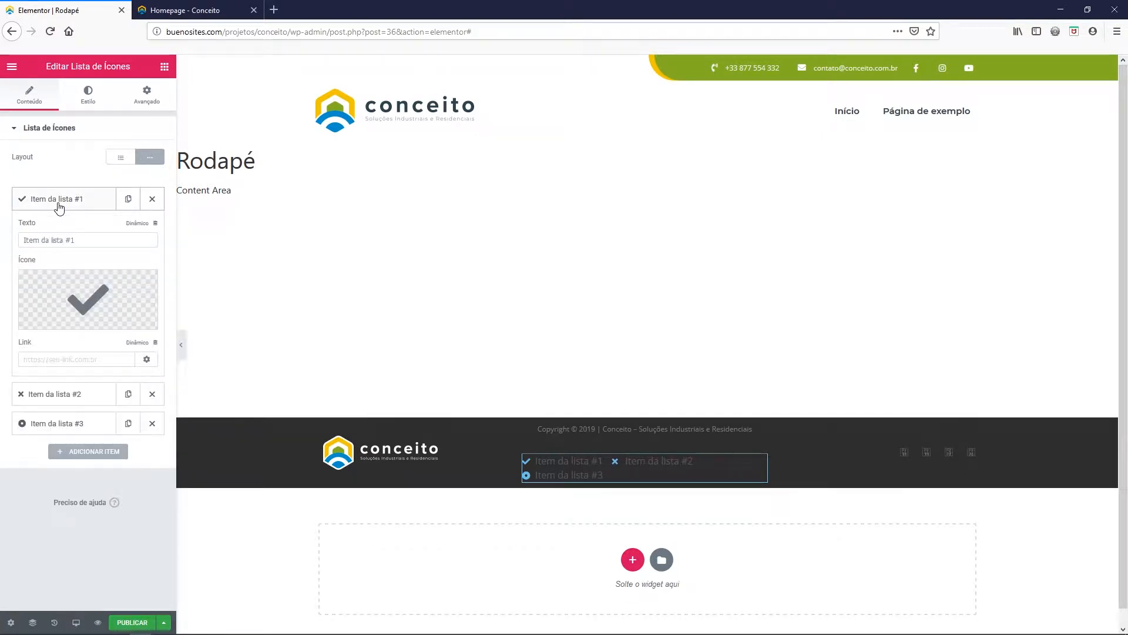
left_click_drag(79, 240, 2, 235)
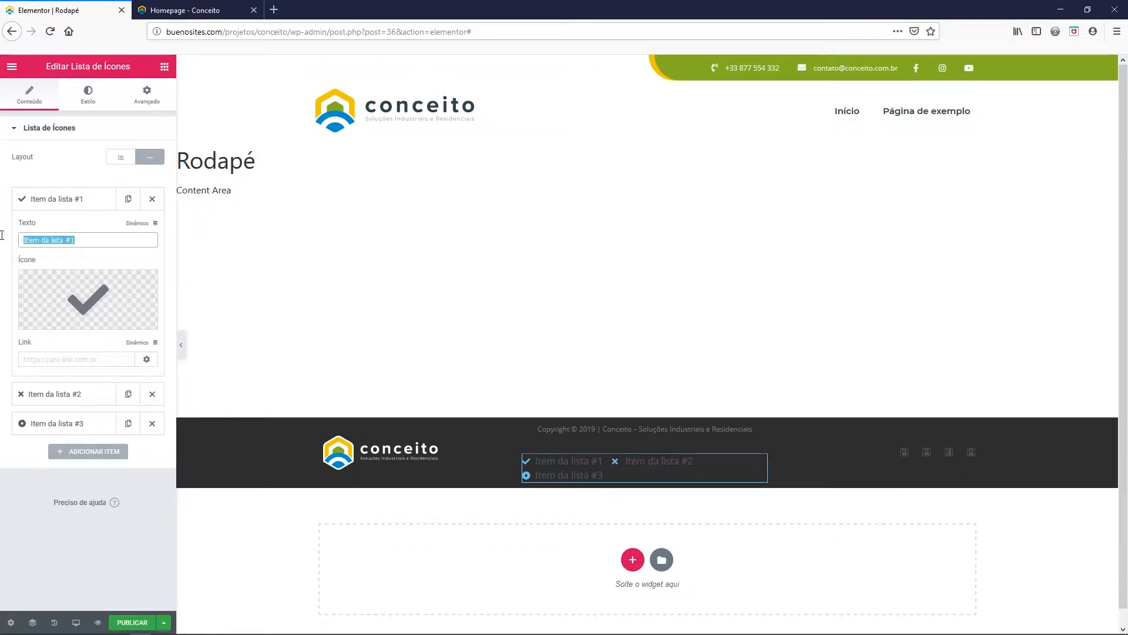
key("BackSpace")
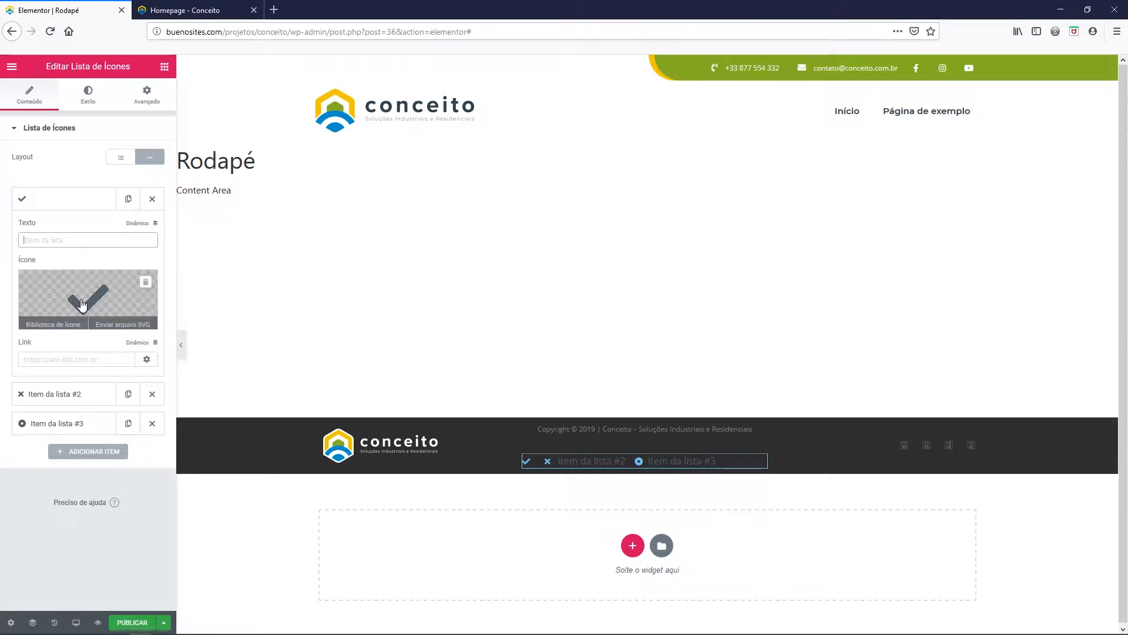
left_click(148, 284)
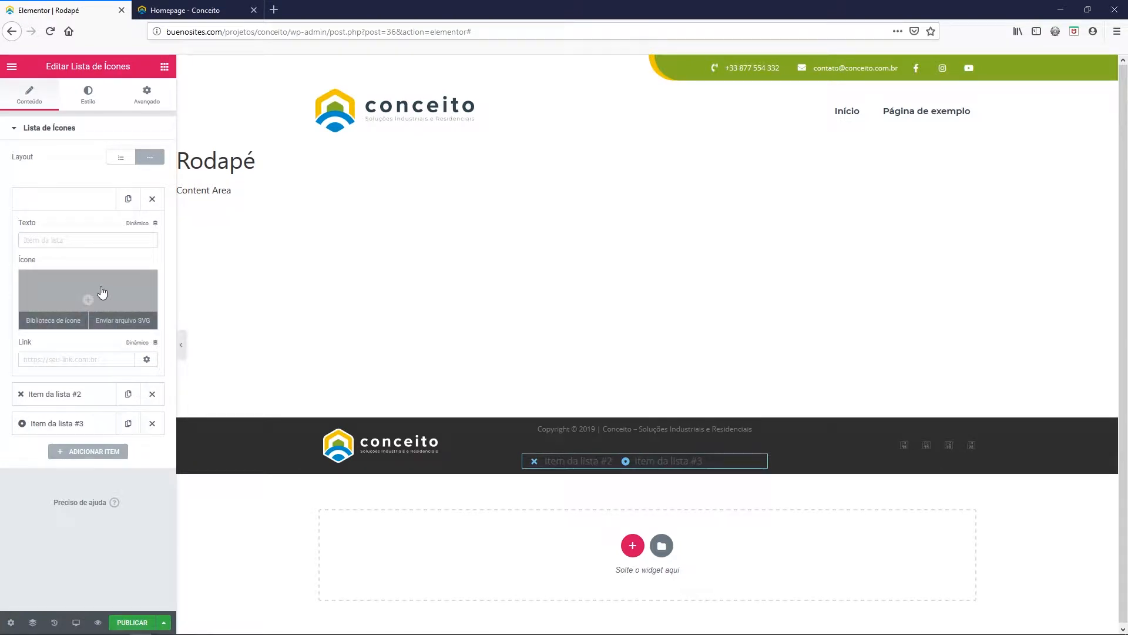
left_click(135, 301)
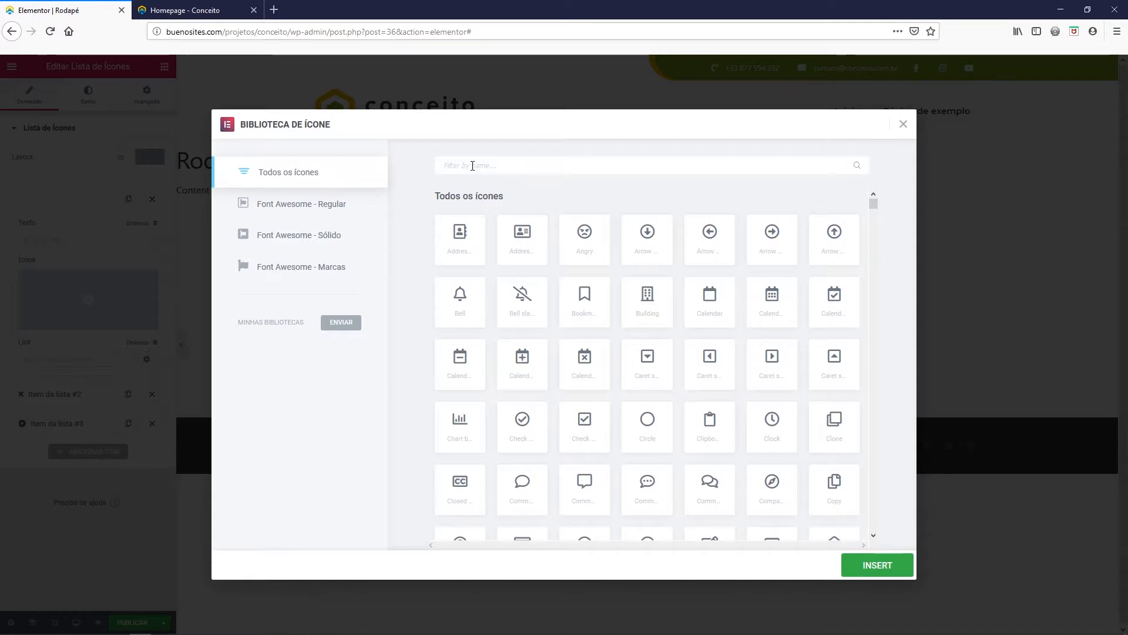
type("Face")
left_click(523, 247)
left_click(462, 243)
left_click(877, 566)
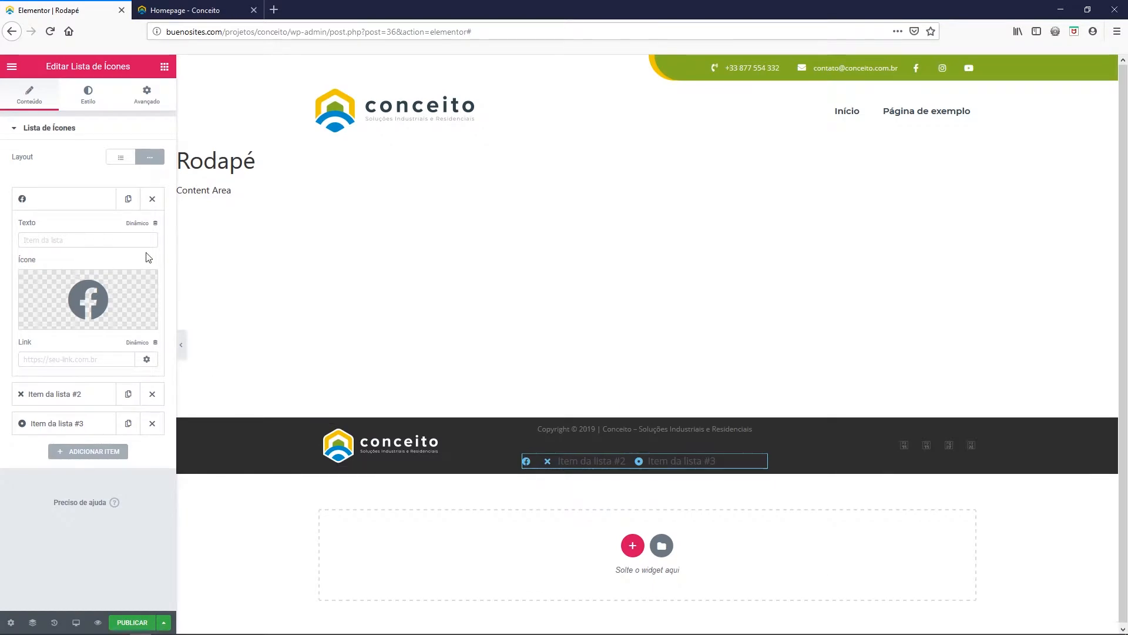
left_click(61, 202)
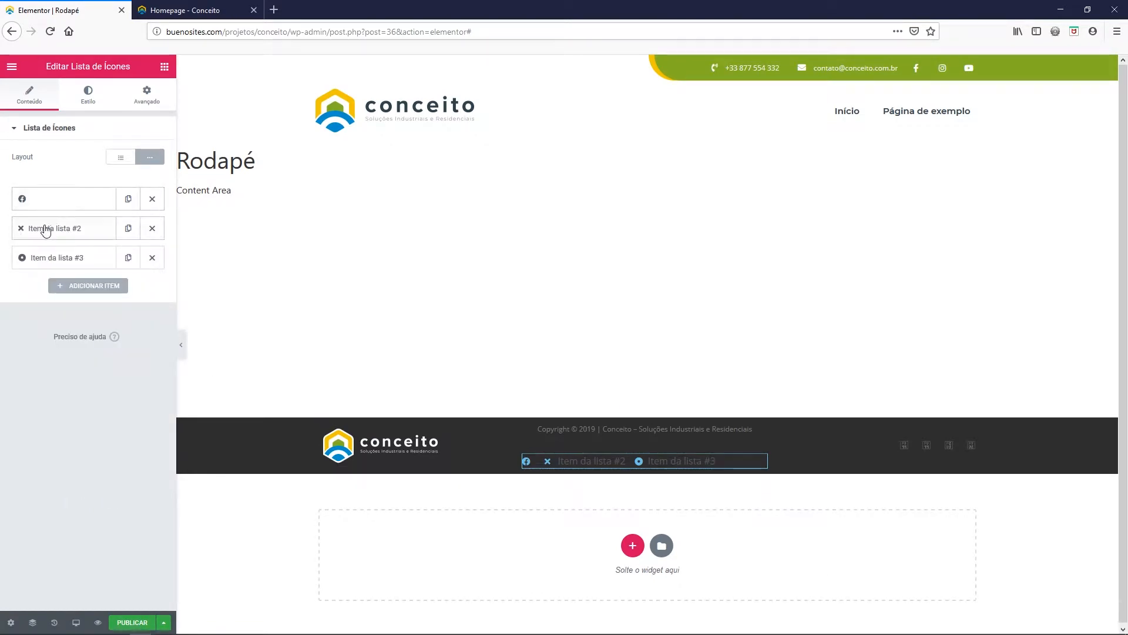
left_click(50, 206)
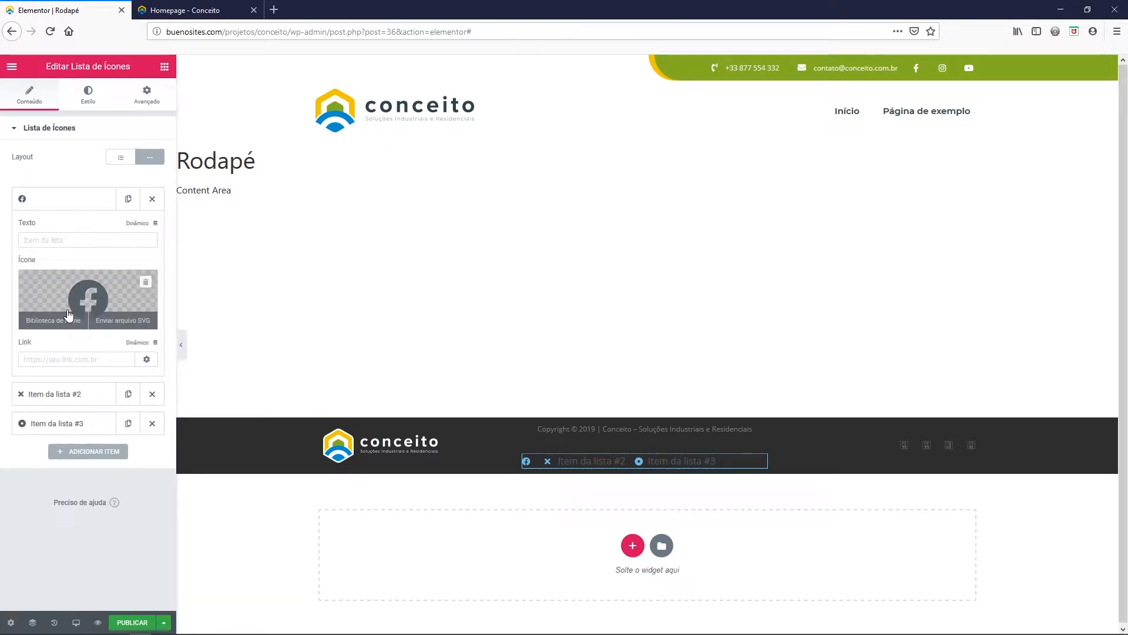
left_click(63, 363)
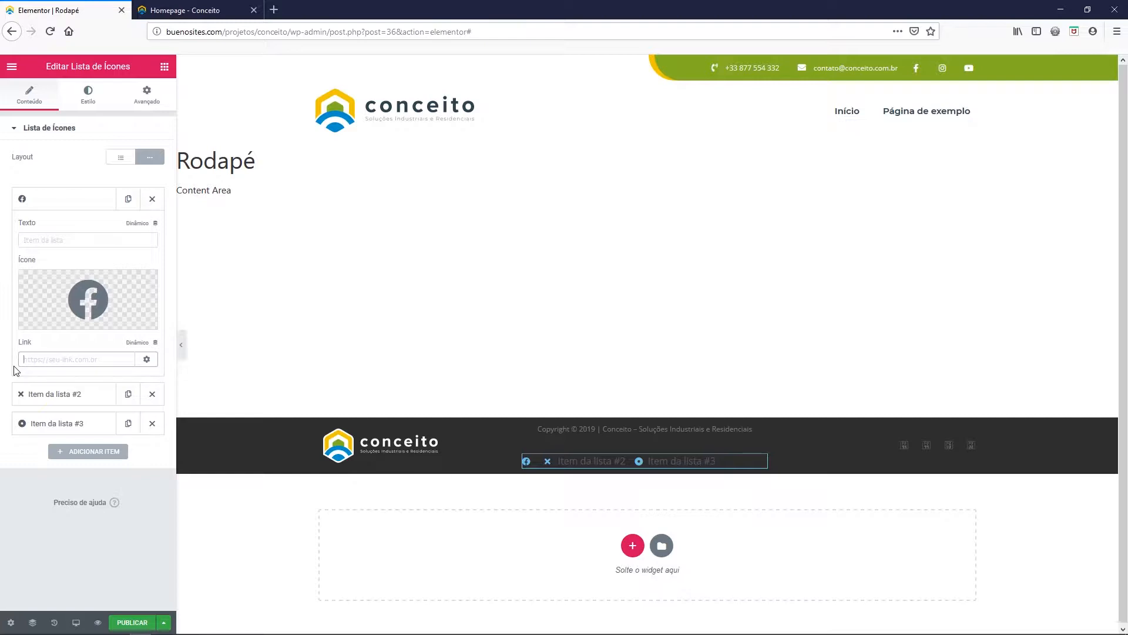
type("https://f")
type("acebook.com")
left_click(147, 360)
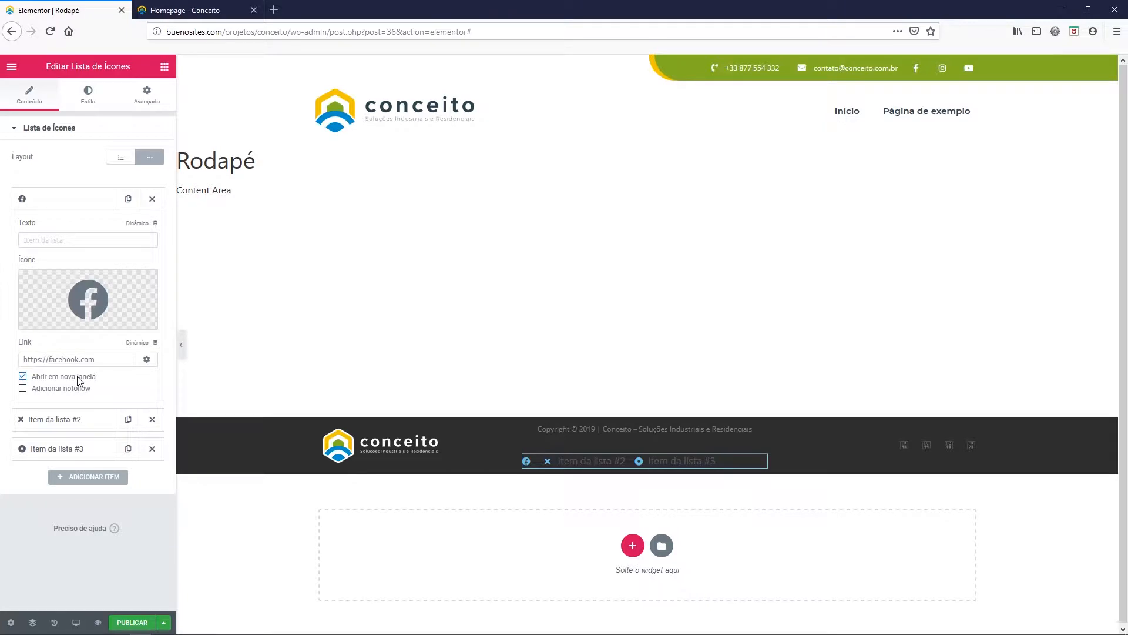
- Clear the second list item's text and replace its X icon with the Instagram icon from the icon library
left_click(62, 205)
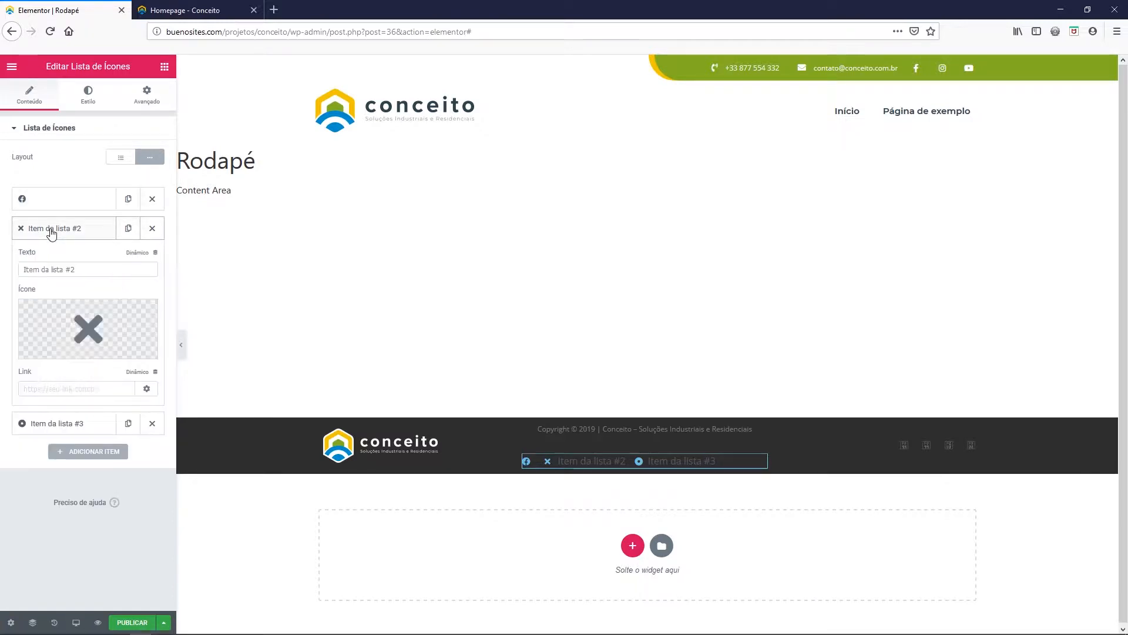
triple_click(52, 269)
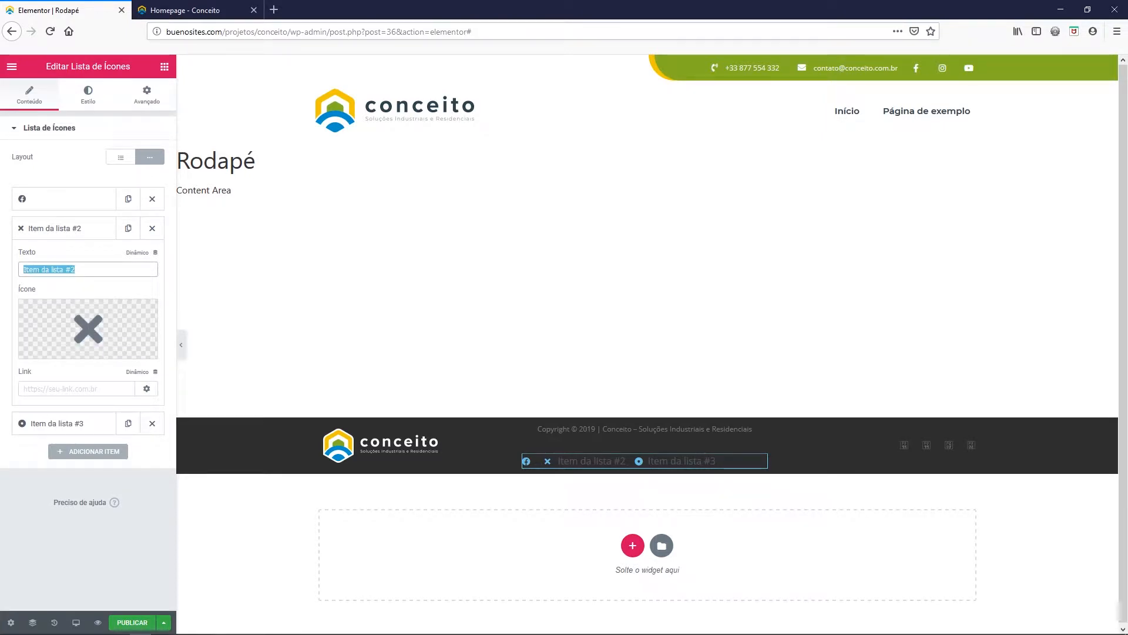
key("BackSpace")
left_click(148, 314)
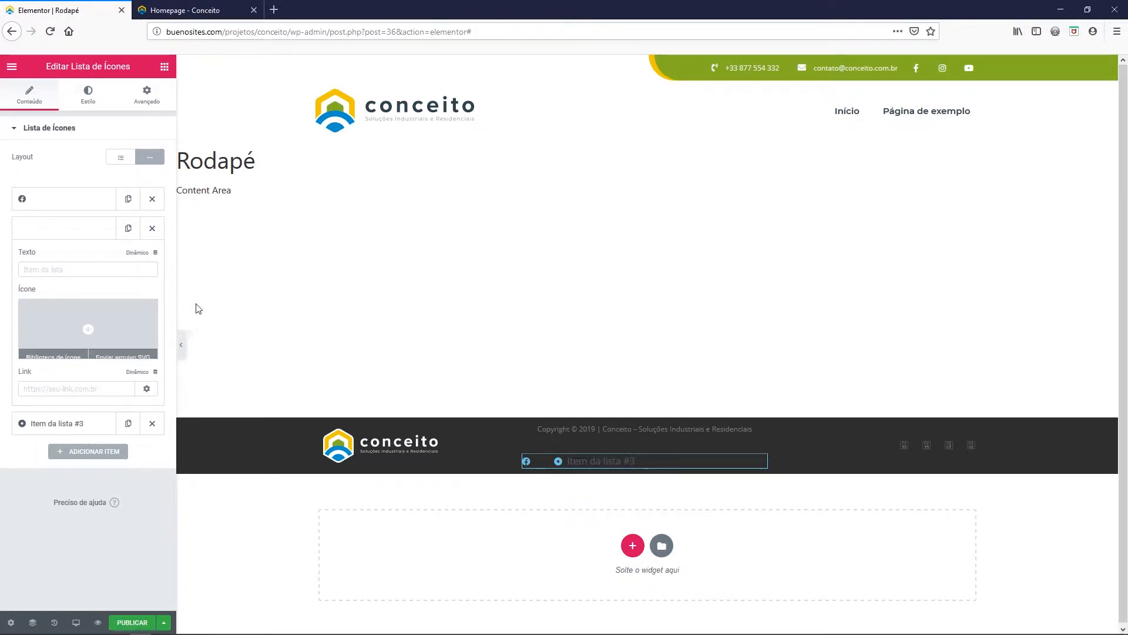
left_click(93, 318)
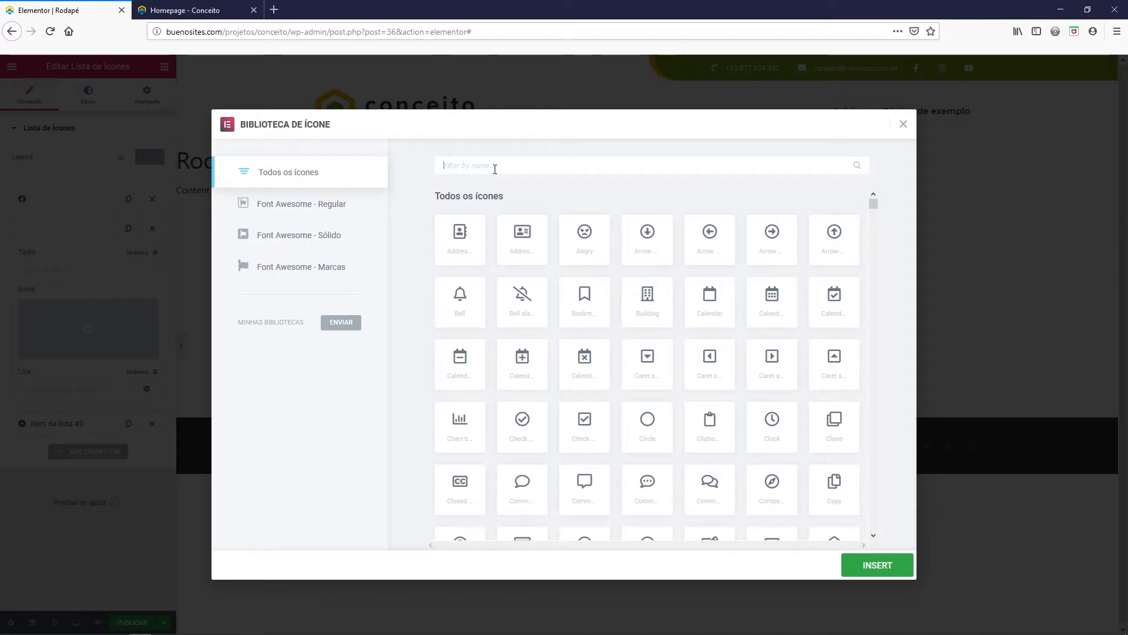
type("Insta")
left_click(468, 249)
left_click(876, 565)
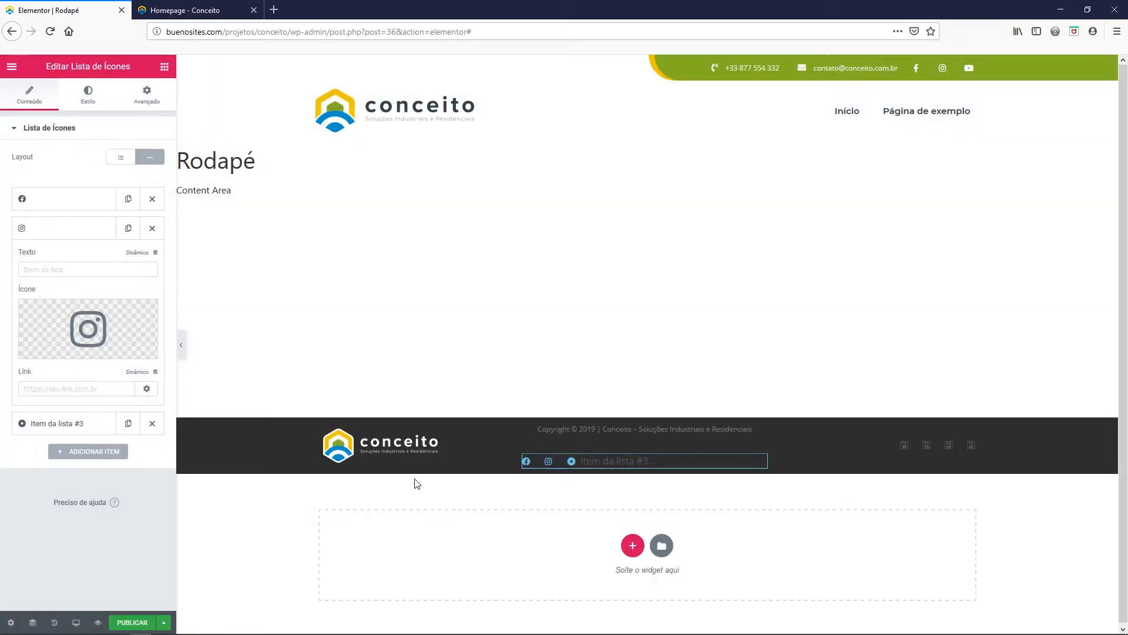
left_click(51, 391)
type("https")
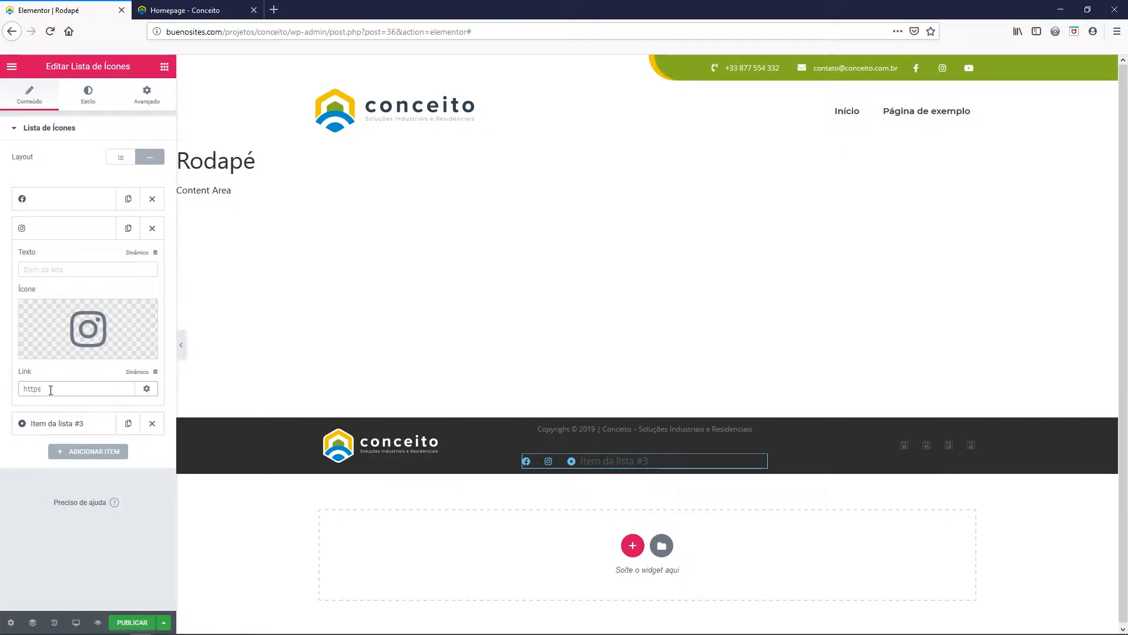
type("://instagram.com")
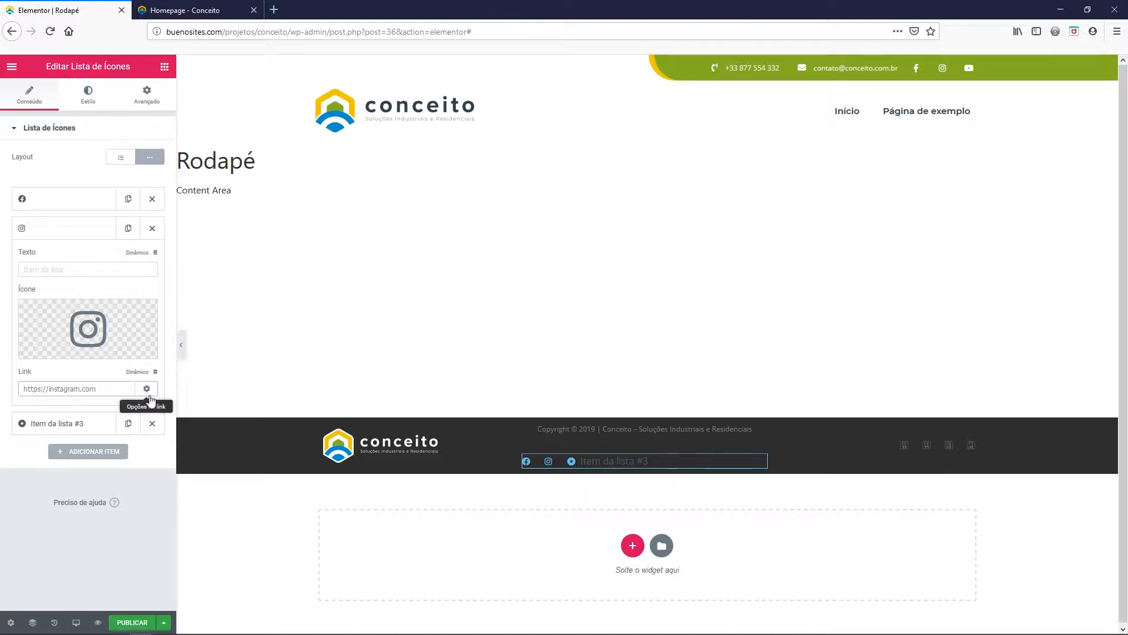
left_click(146, 389)
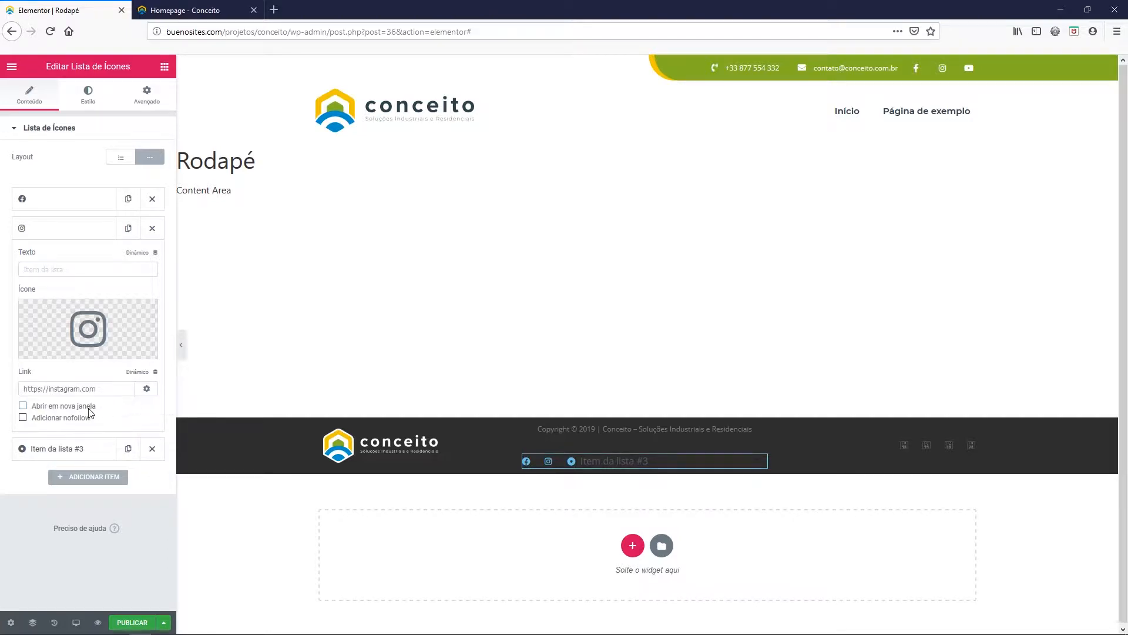
left_click(73, 233)
- Clear the third list item's text and replace its icon with the plain YouTube icon from the icon library
left_click(71, 258)
left_click(73, 299)
key("ctrl+a")
key("BackSpace")
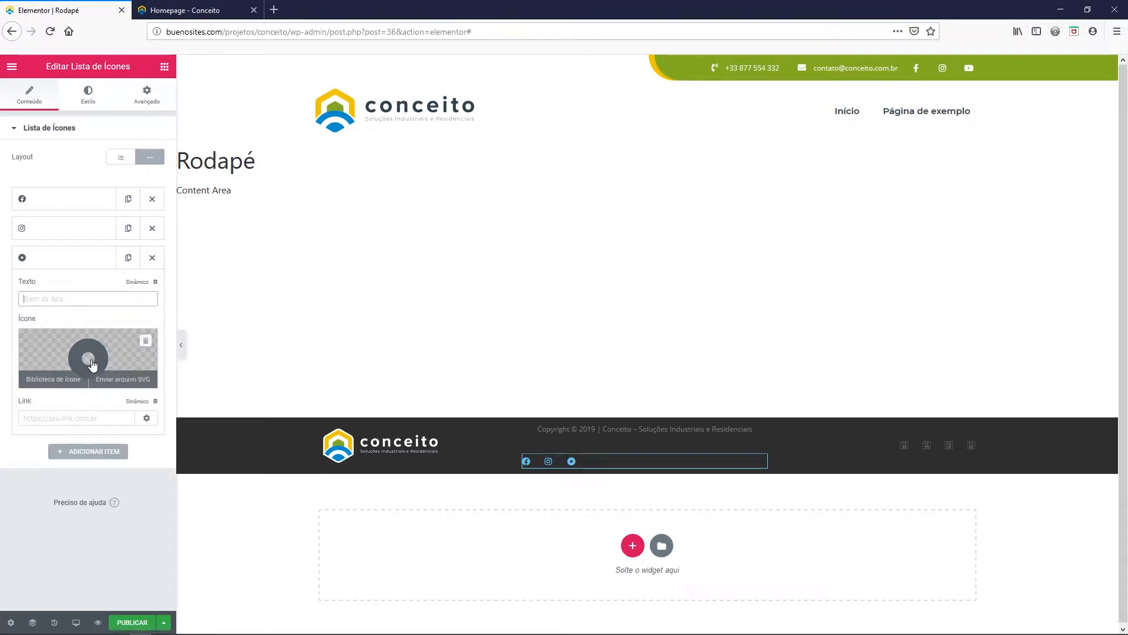
left_click(149, 337)
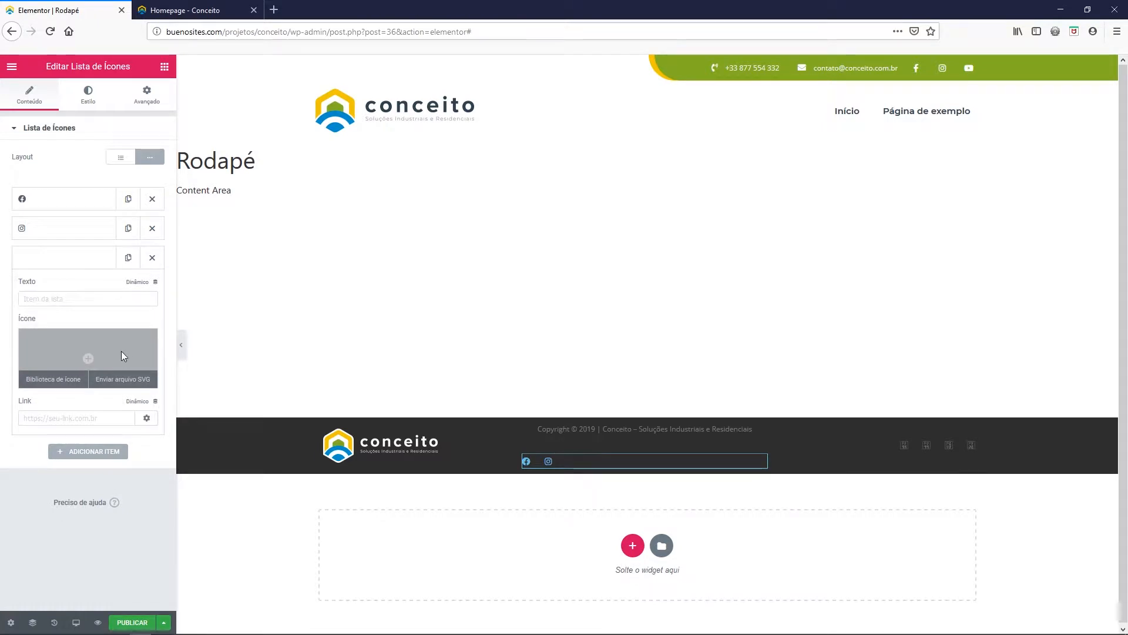
left_click(121, 351)
type("Youtub")
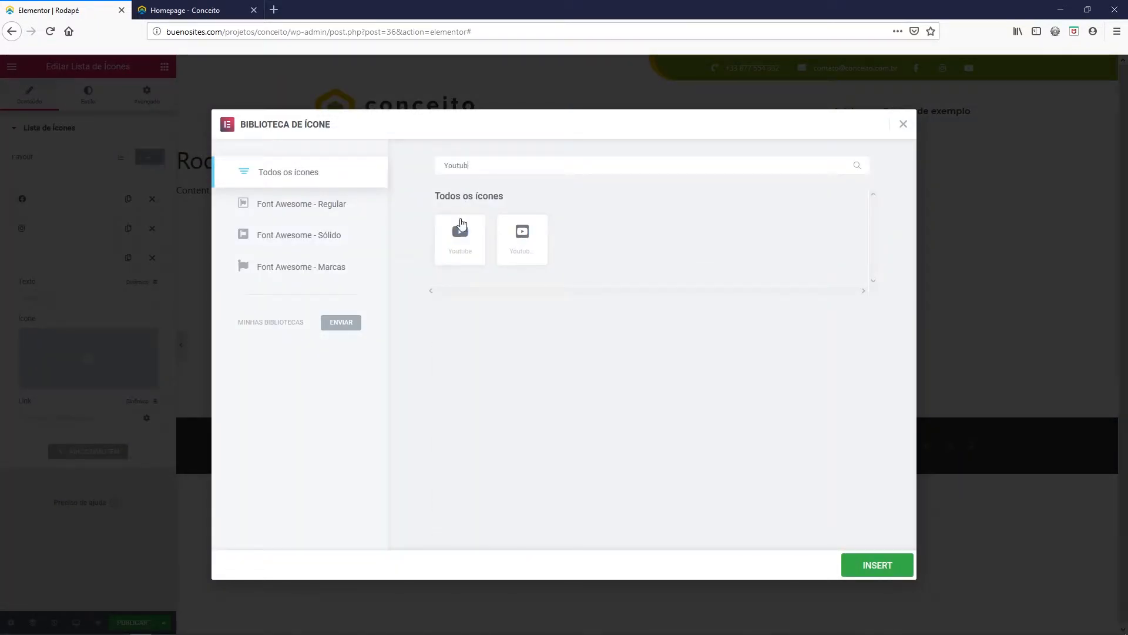
left_click(461, 226)
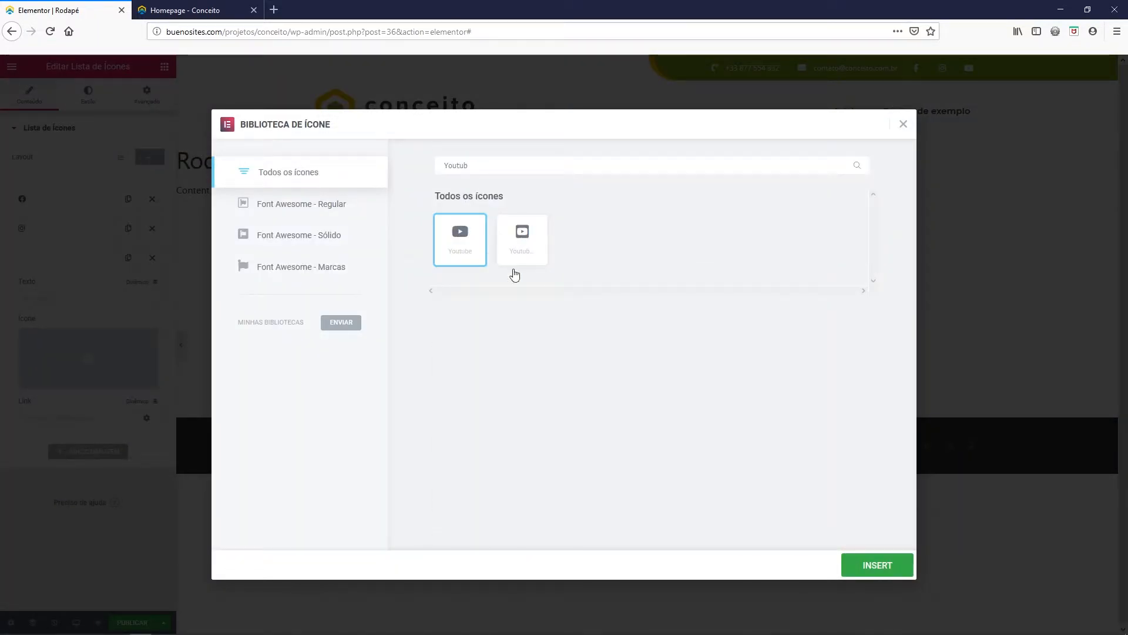
left_click(850, 562)
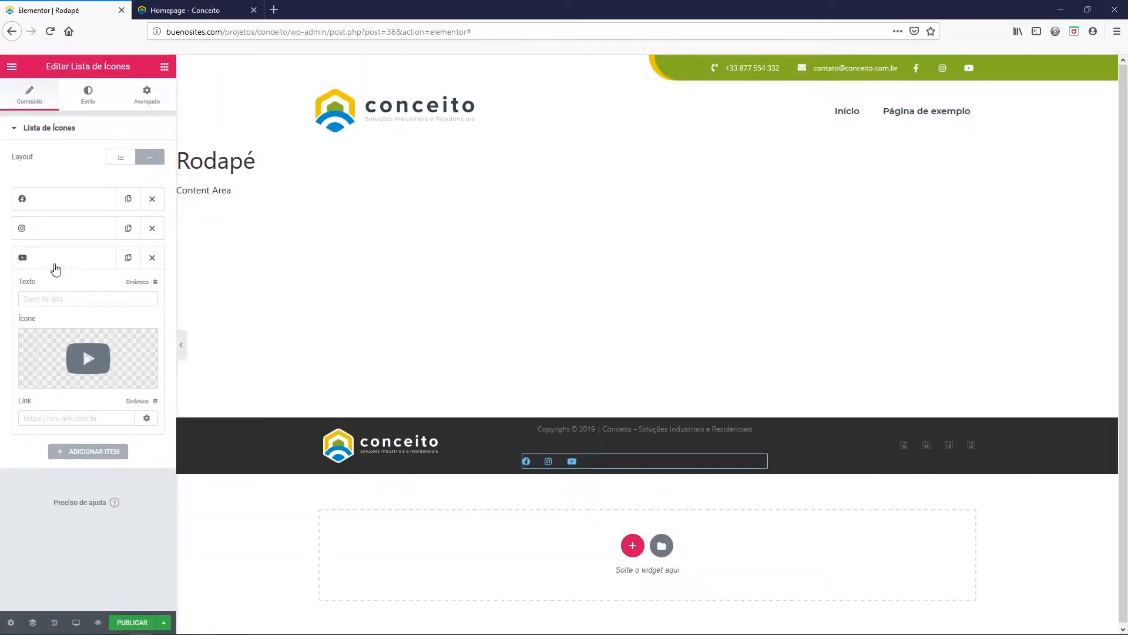
left_click(68, 417)
type("ht")
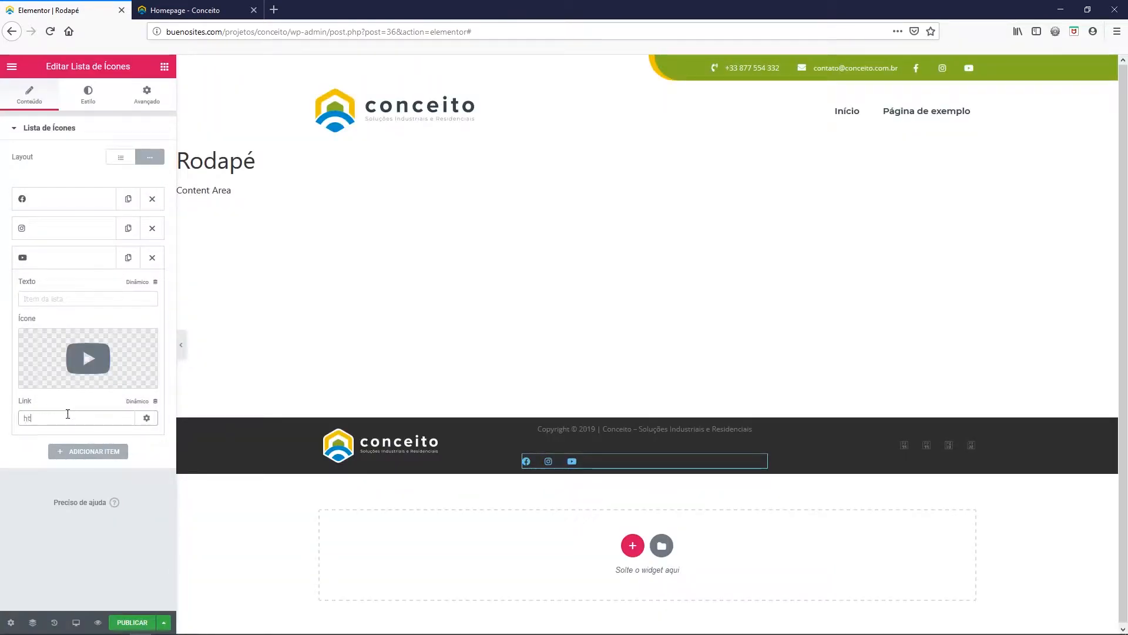
type("tps://youtube.com")
left_click(147, 418)
left_click(61, 435)
left_click(65, 261)
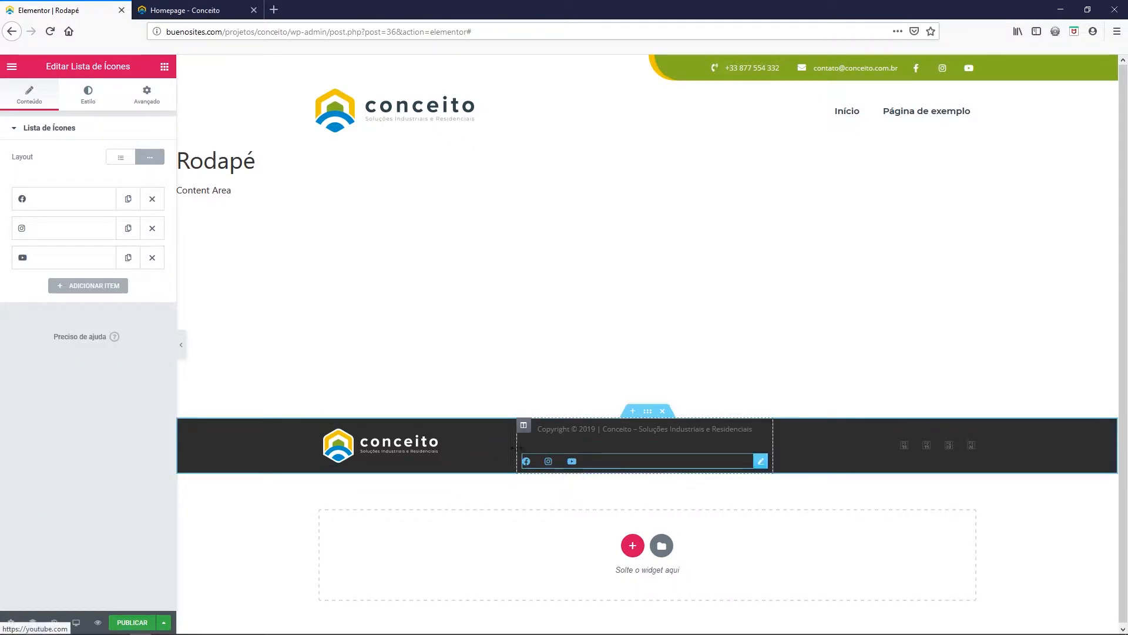
- Centre the social icon list in its column and set the spacing between its items to 20
left_click(76, 93)
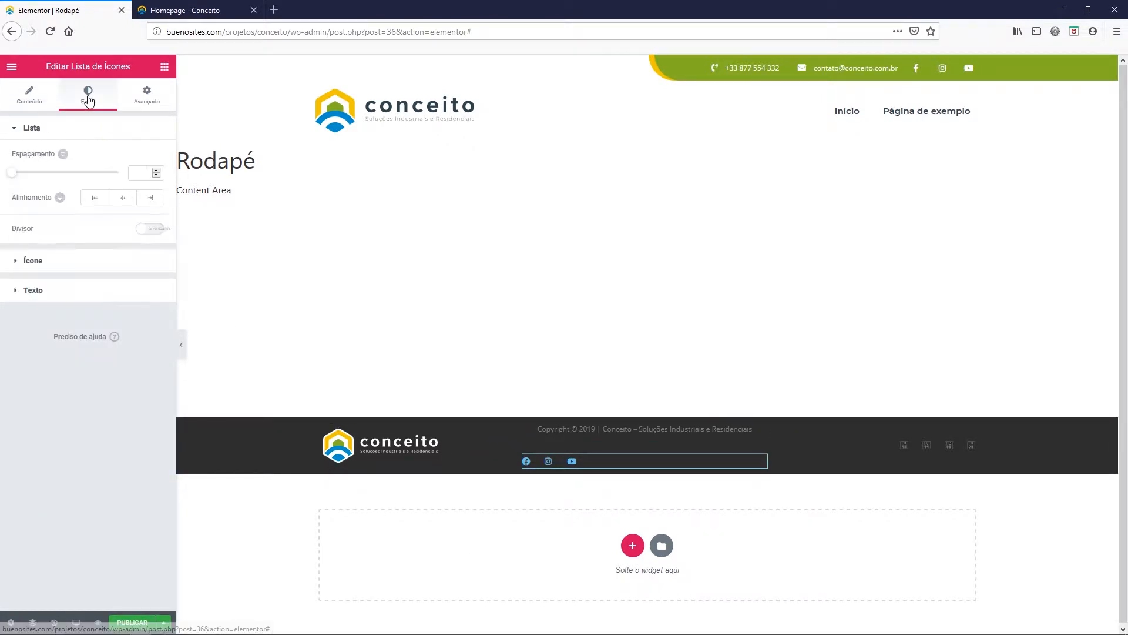
left_click(122, 199)
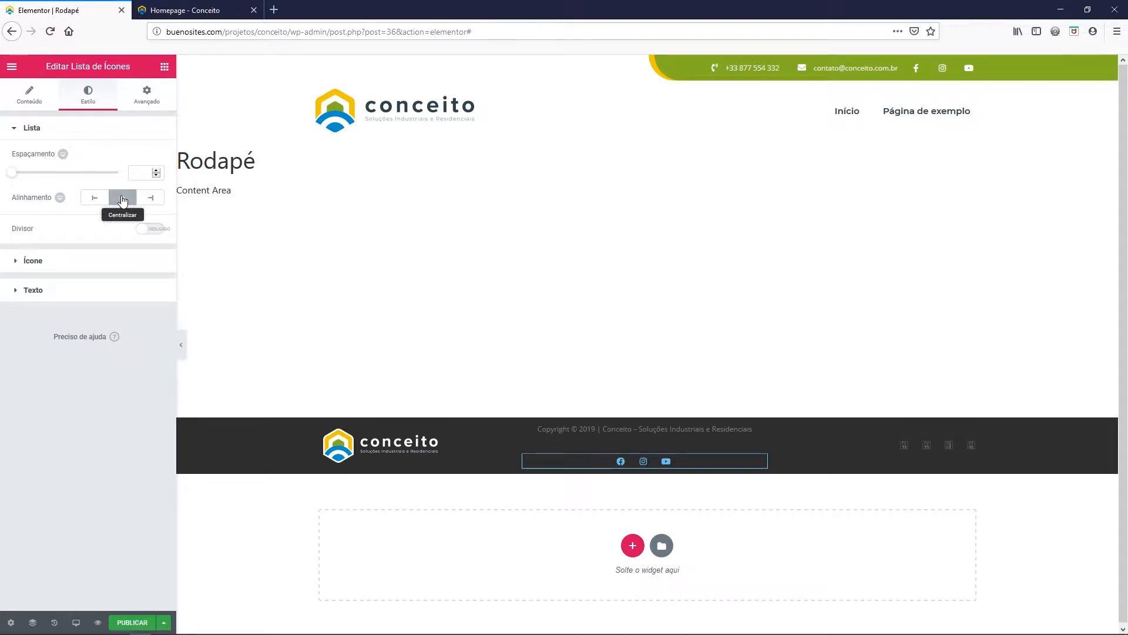
left_click_drag(14, 174, 55, 182)
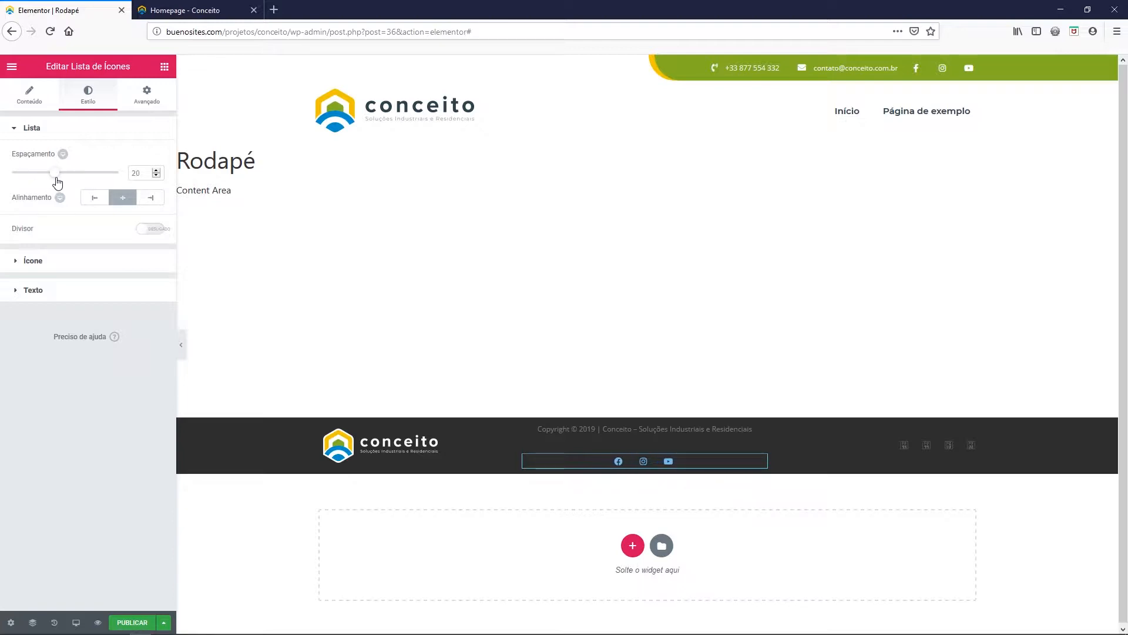
- Try a divider between the social icons in the Duplo style and another line style, and turn it off again
left_click(148, 230)
left_click(126, 252)
left_click(124, 276)
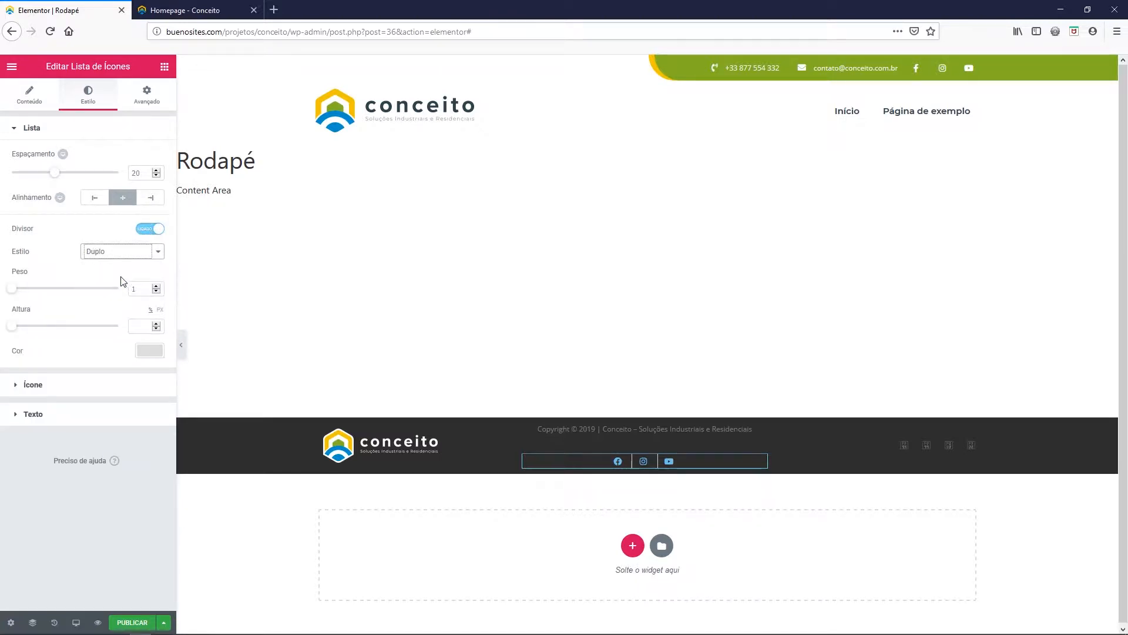
left_click(125, 252)
left_click(126, 293)
left_click(154, 229)
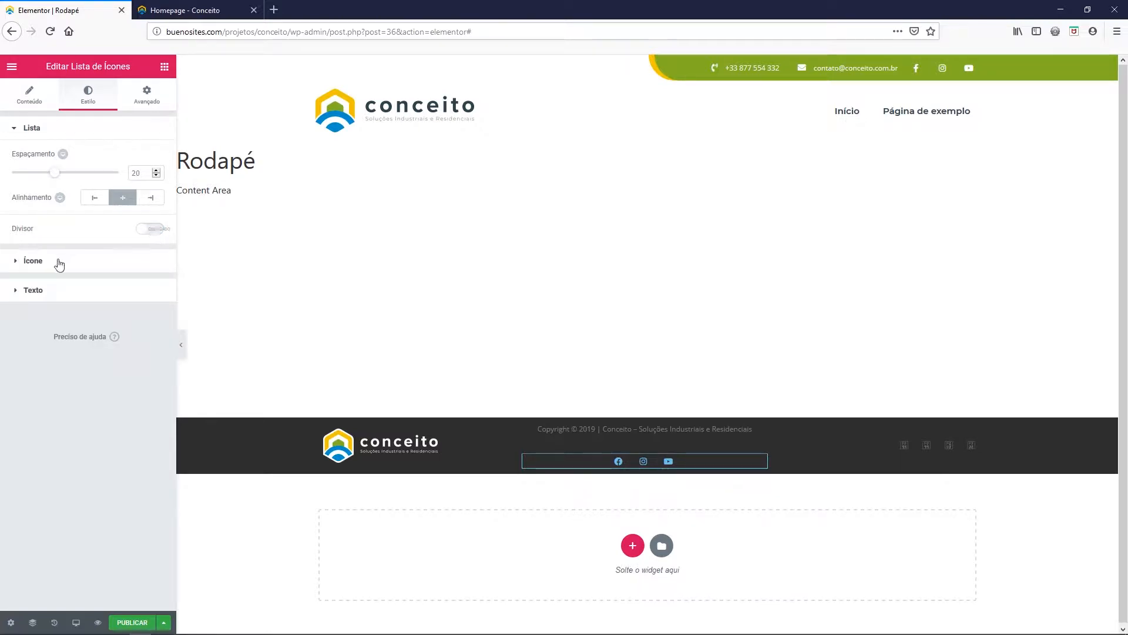
- Colour the social icons grey, starting from the #7a7a7a swatch and lightening the shade slightly
left_click(40, 263)
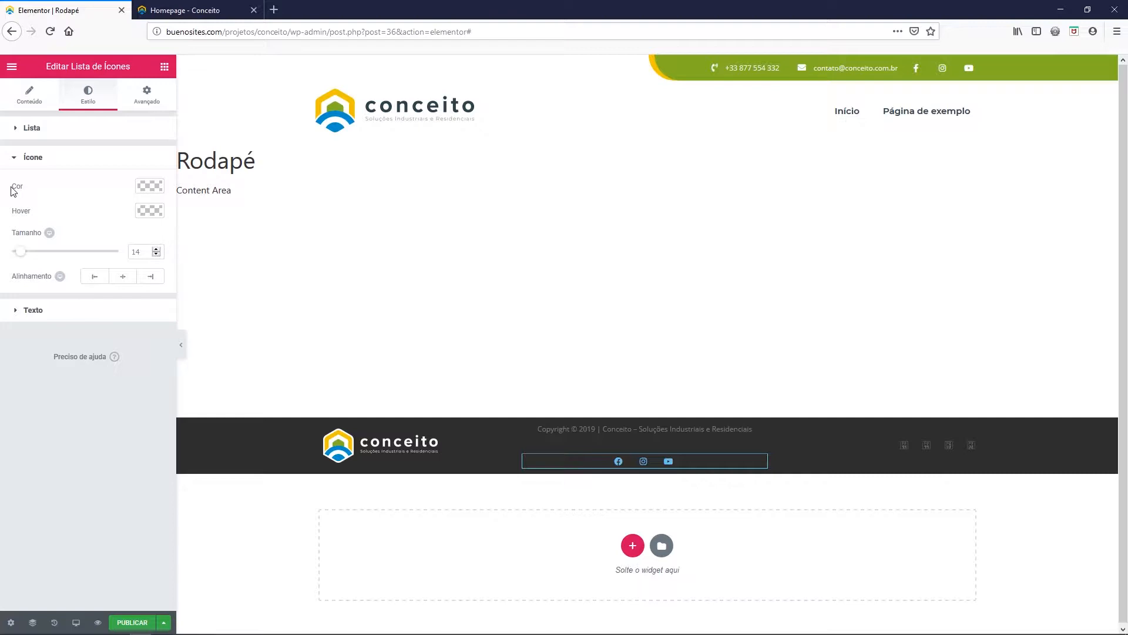
left_click(156, 188)
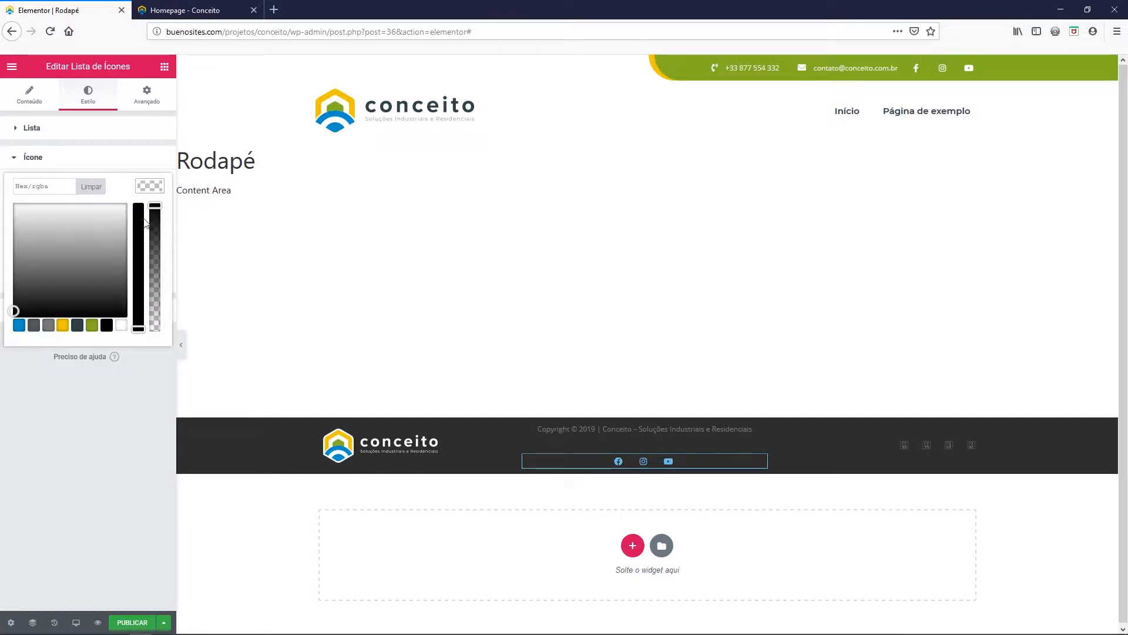
left_click(47, 325)
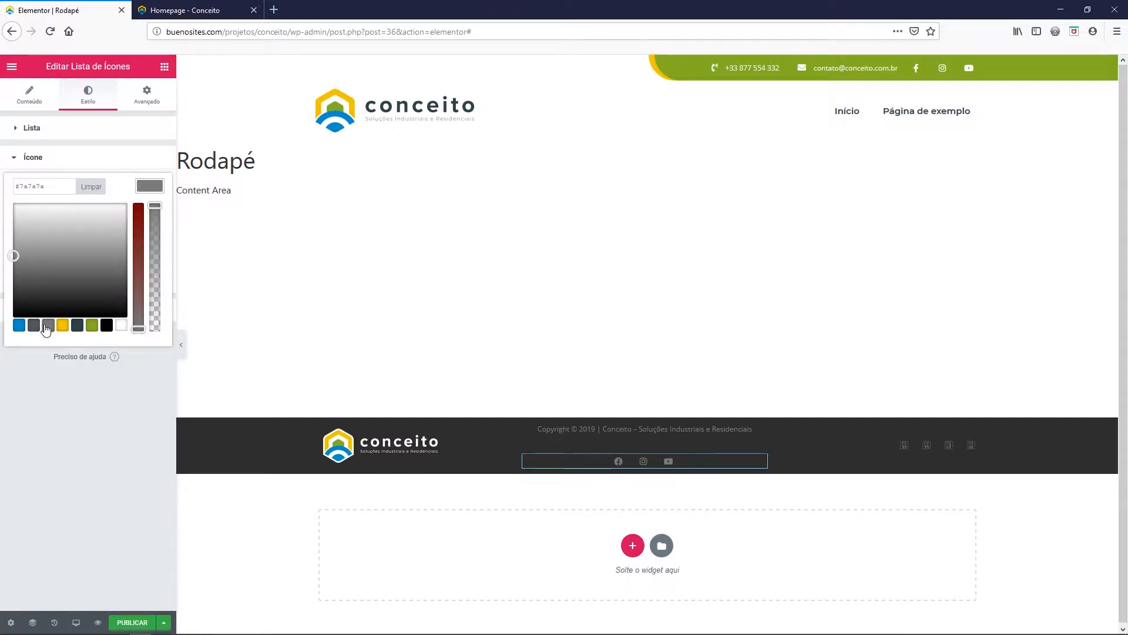
left_click_drag(10, 263, 12, 241)
left_click(152, 187)
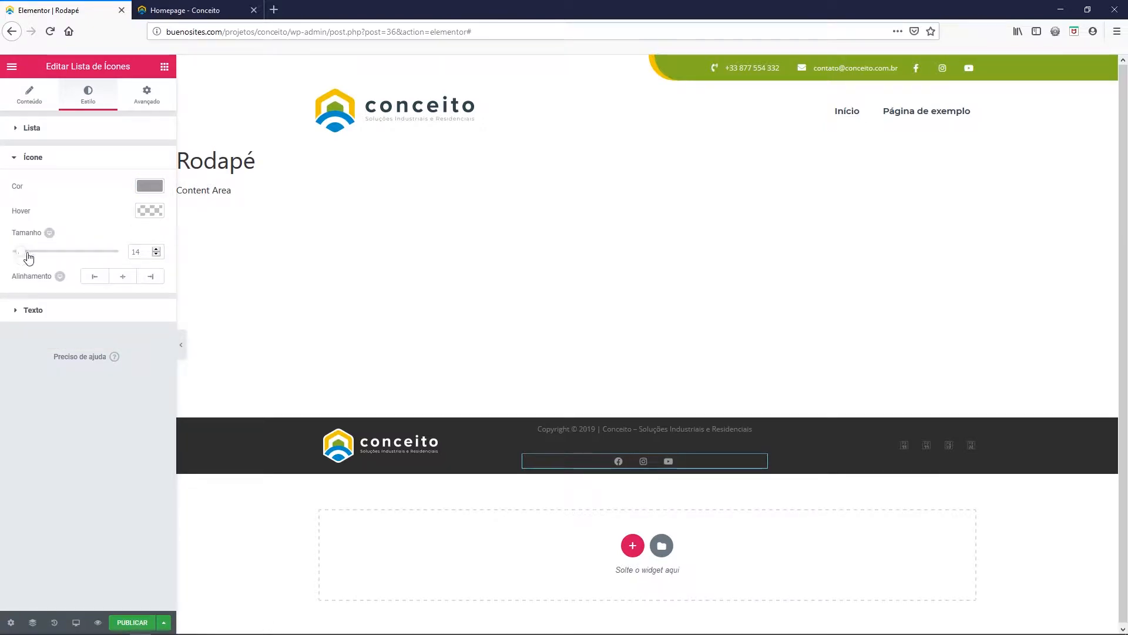
- Increase the social icons' size to 18
left_click(157, 249)
left_click(156, 249)
left_click(156, 249)
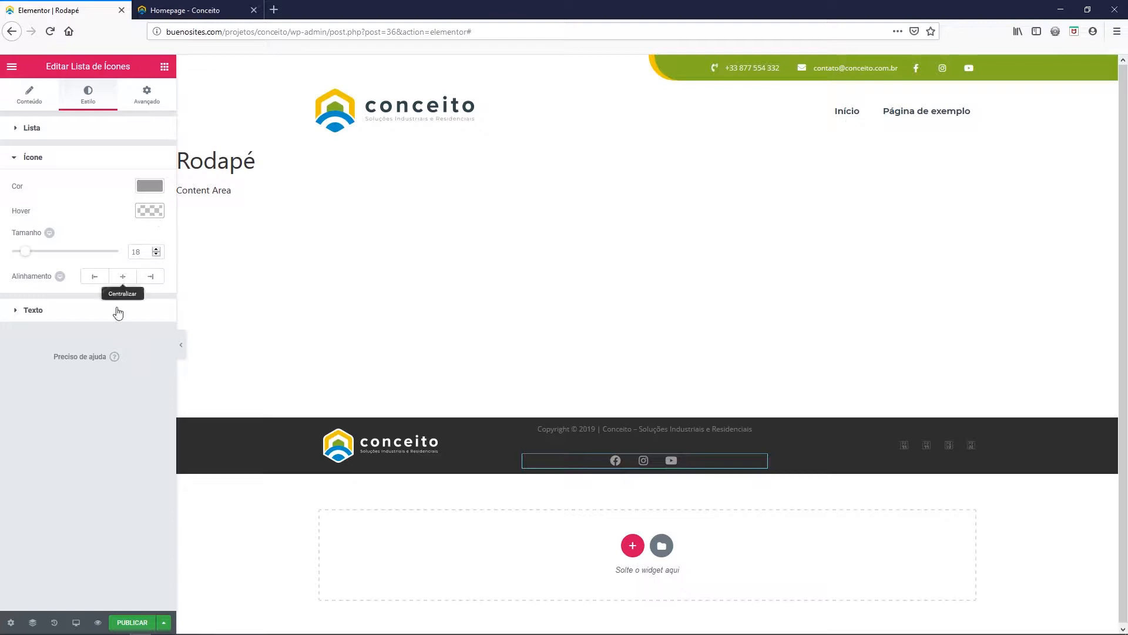
left_click(39, 164)
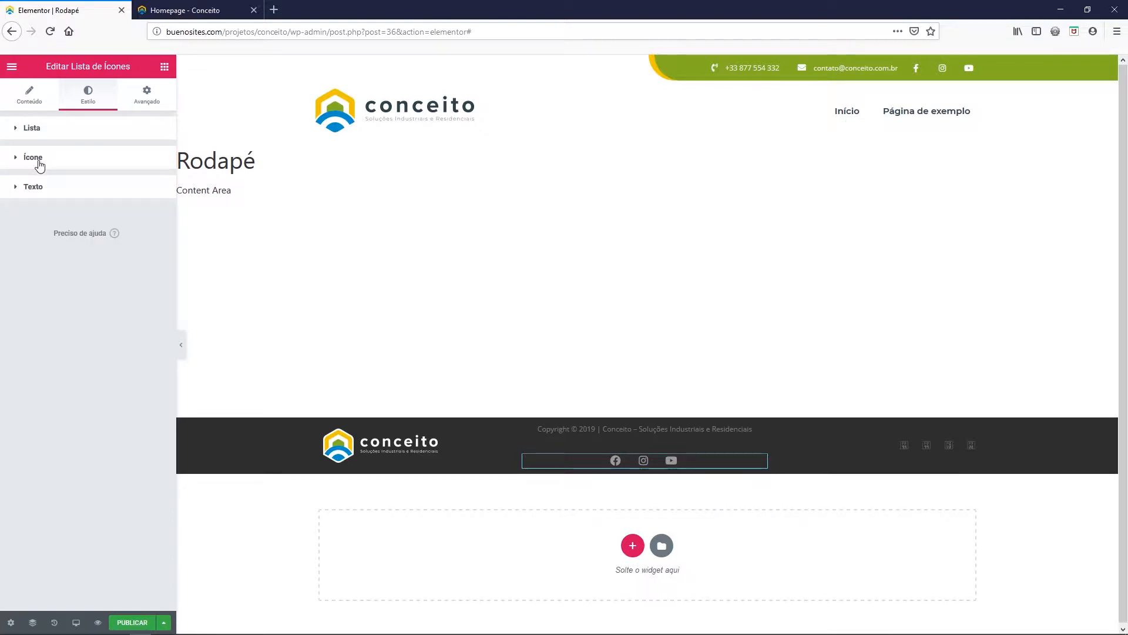
- Examine the icon list's text style, motion effects, and margin and padding settings, including the linking of their values
left_click(54, 187)
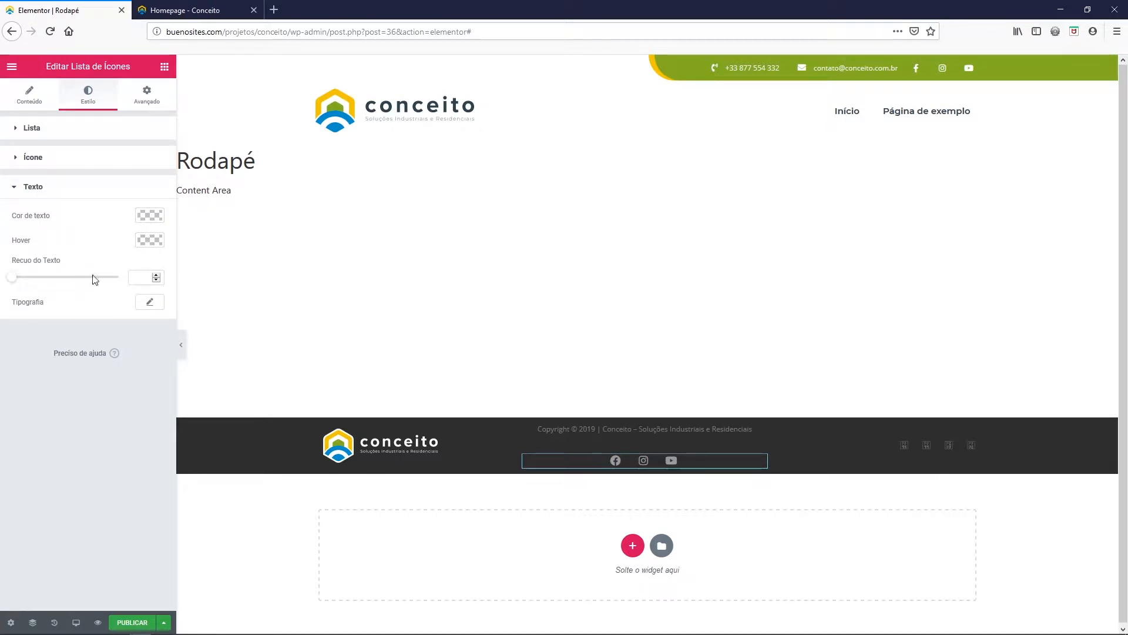
left_click(37, 189)
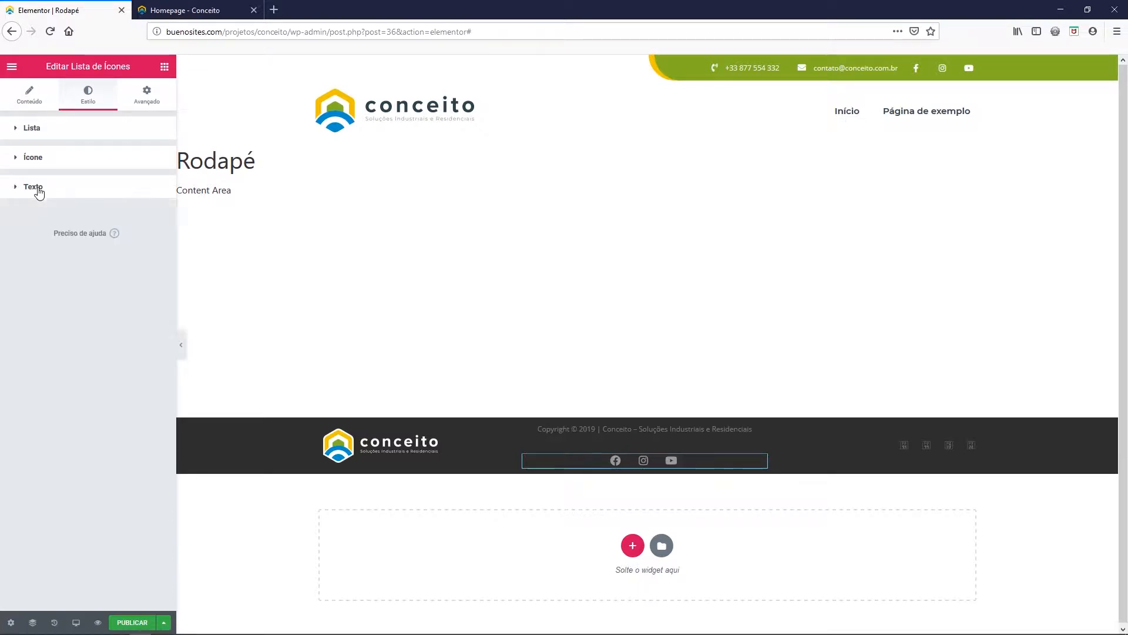
left_click(148, 101)
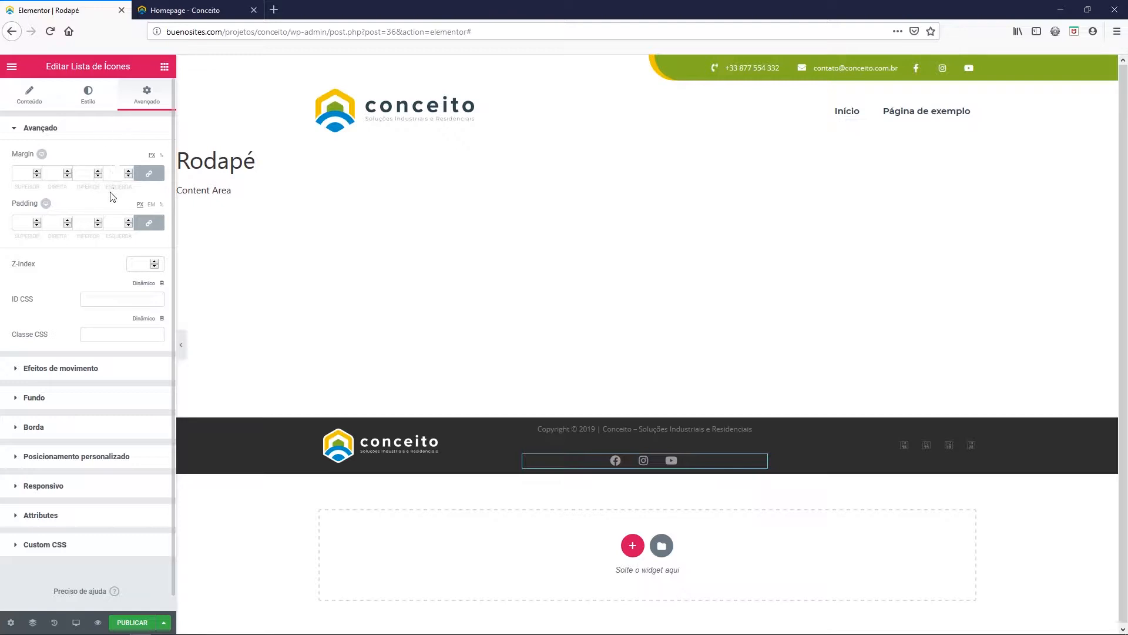
left_click(71, 368)
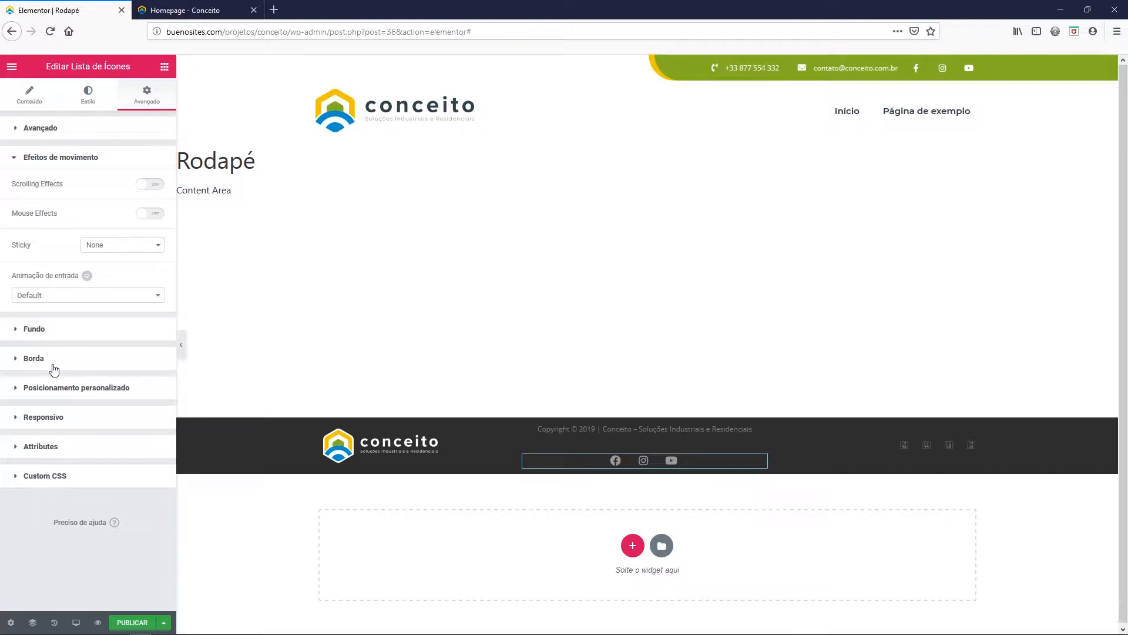
left_click(81, 158)
left_click(70, 129)
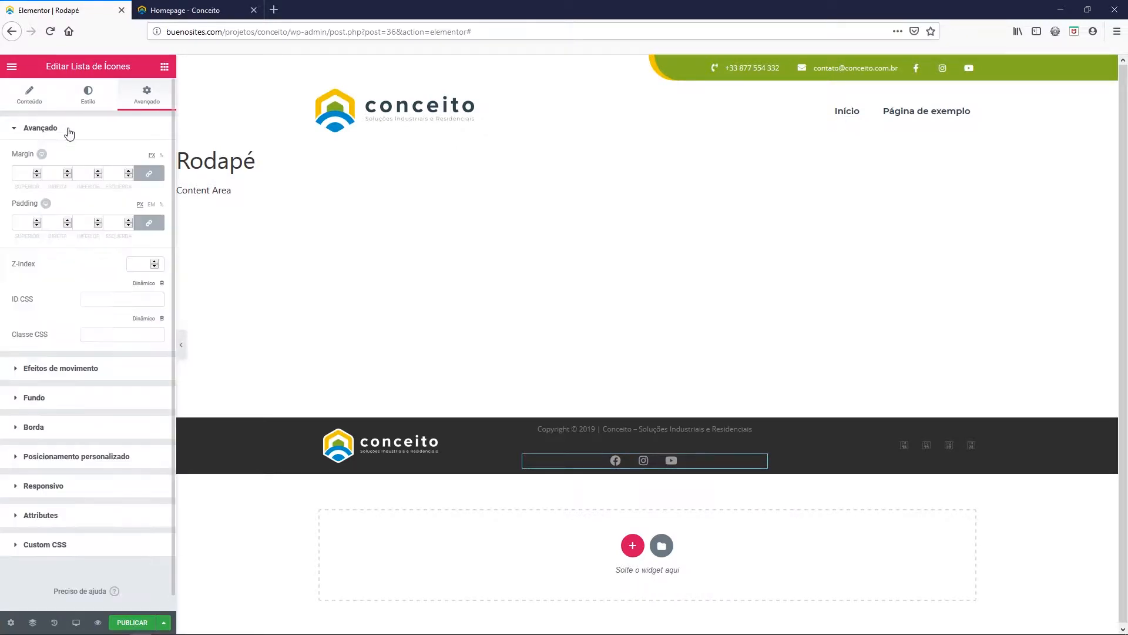
left_click(150, 175)
left_click(150, 225)
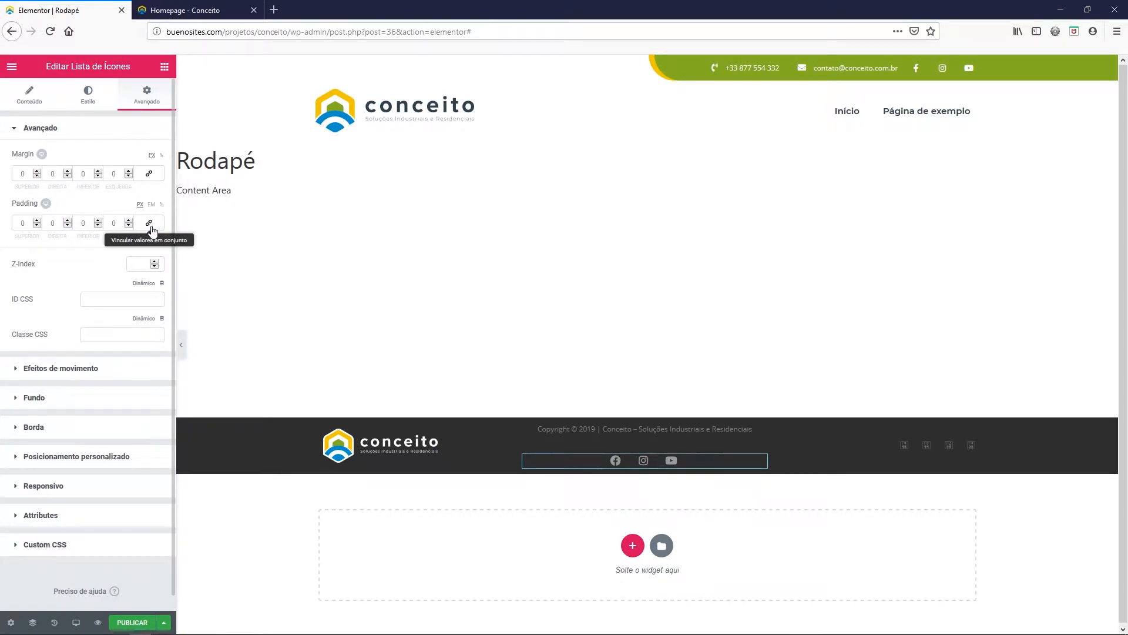
left_click(149, 173)
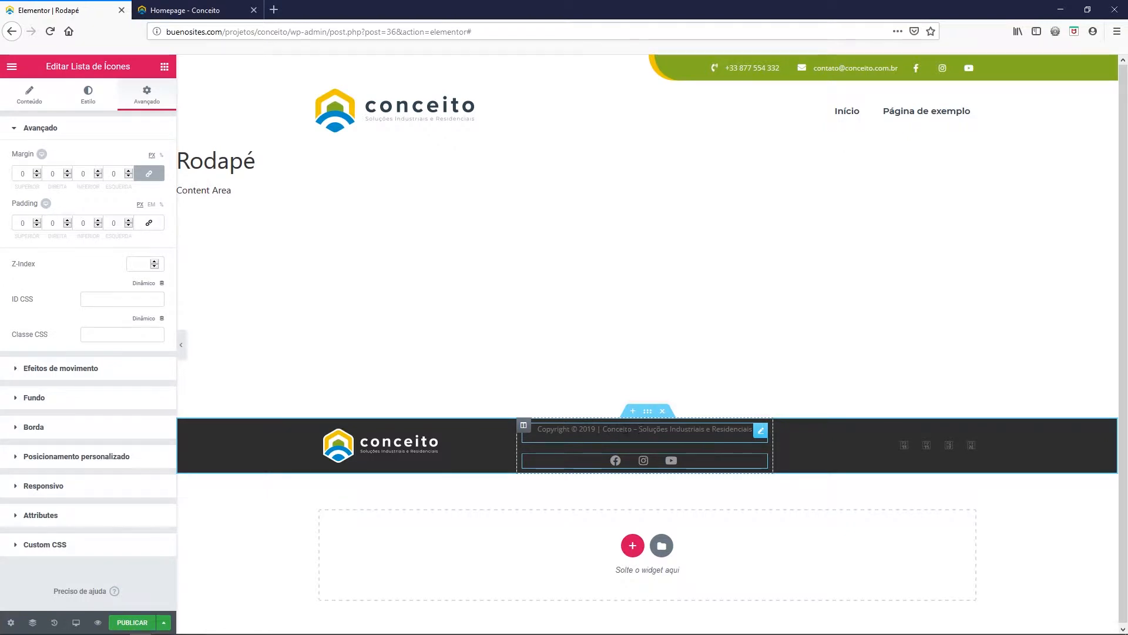
- Set the line height of the footer's copyright text to 12 px, matching its font size
left_click(622, 430)
right_click(640, 435)
left_click(664, 445)
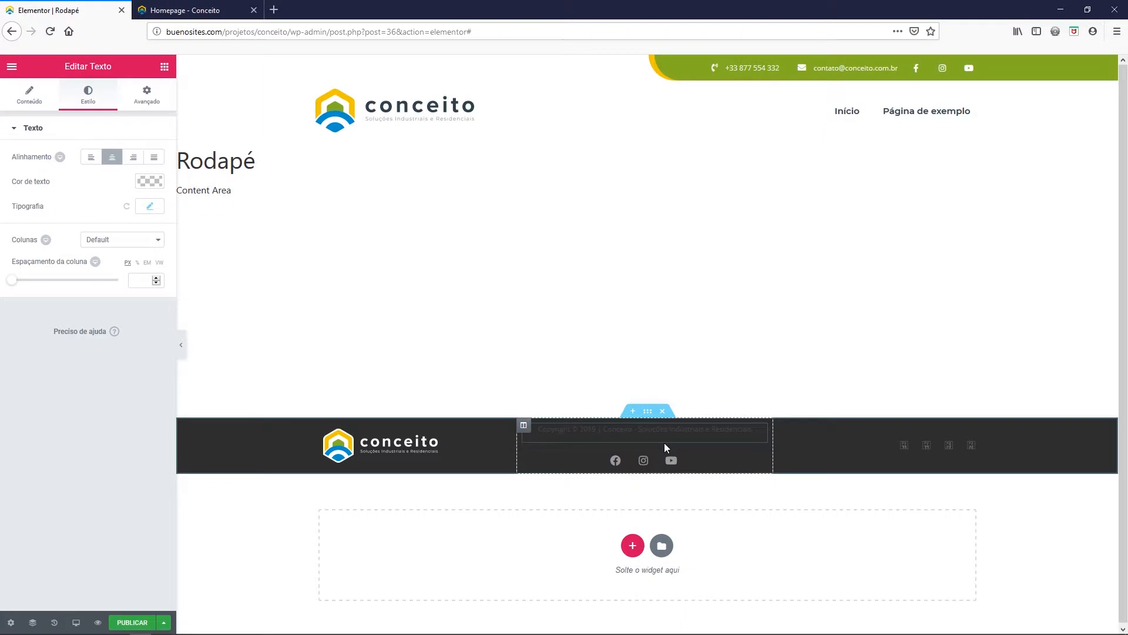
left_click(147, 209)
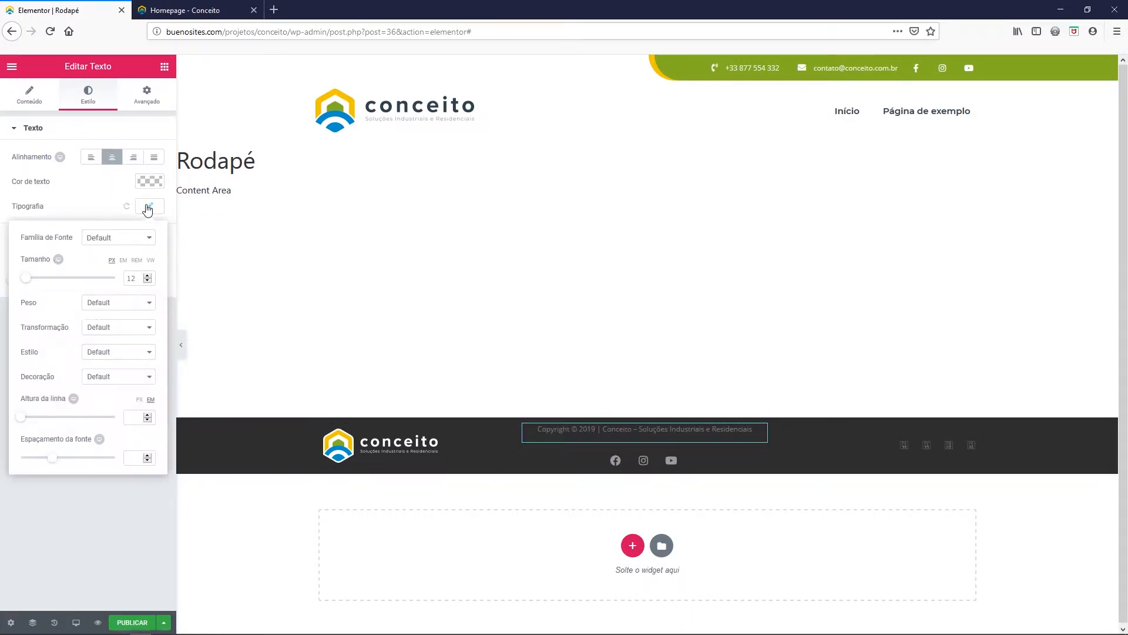
left_click(140, 401)
left_click_drag(136, 278, 126, 277)
key("ctrl+c")
left_click(137, 415)
key("ctrl+v")
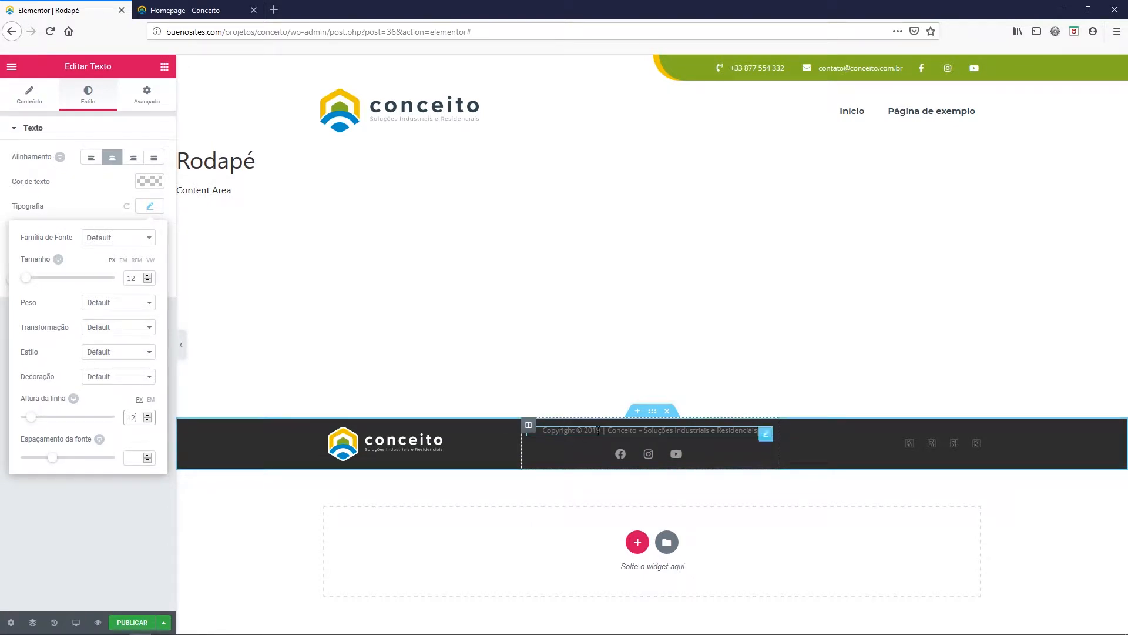
left_click_drag(137, 417, 124, 416)
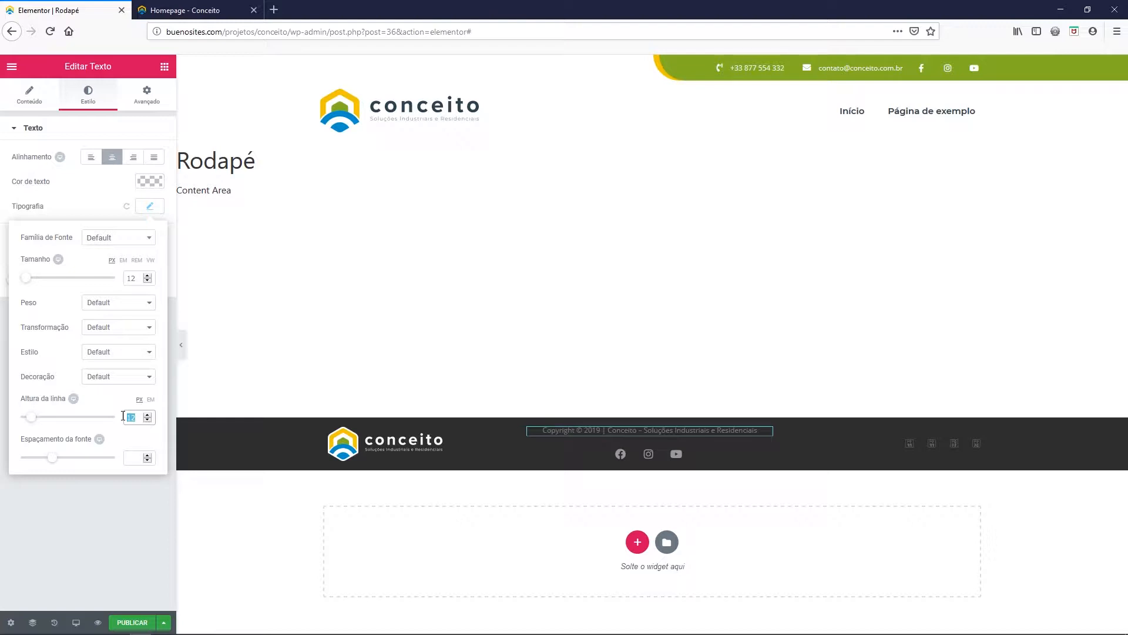
key("BackSpace")
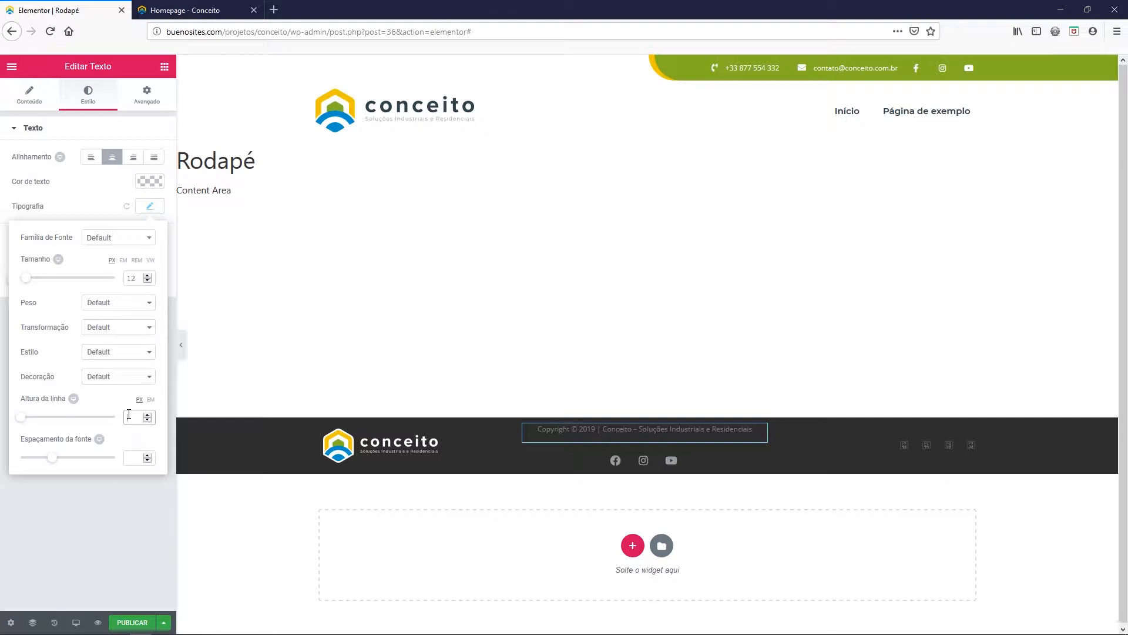
type("12")
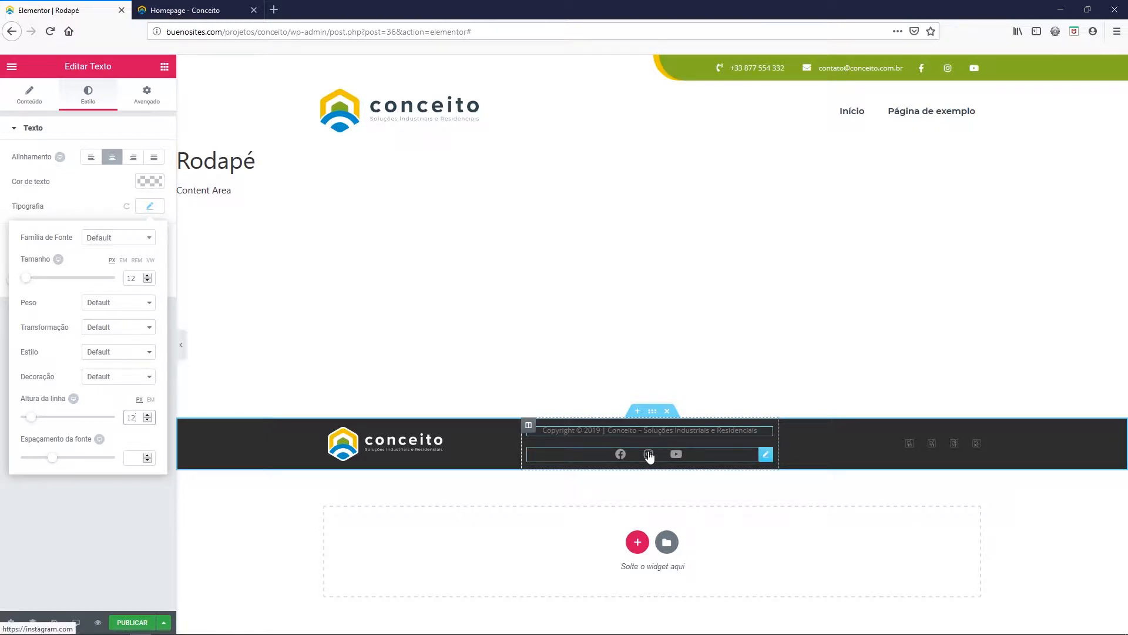
- Set the copyright text's bottom margin to -10 px, with the margin values unlinked
left_click(144, 105)
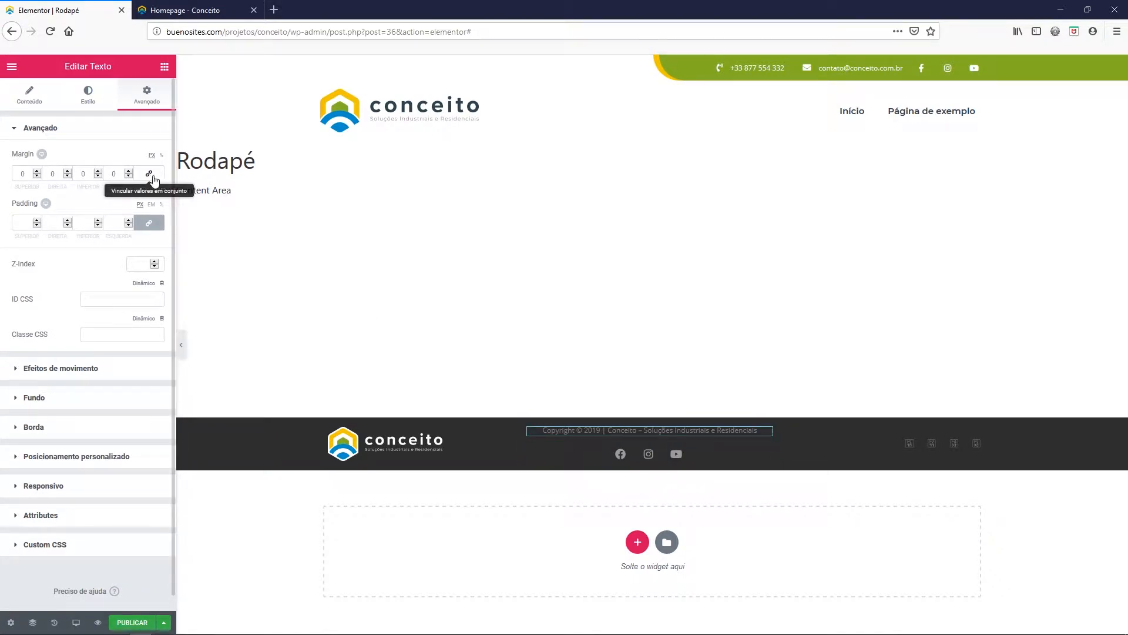
left_click(80, 174)
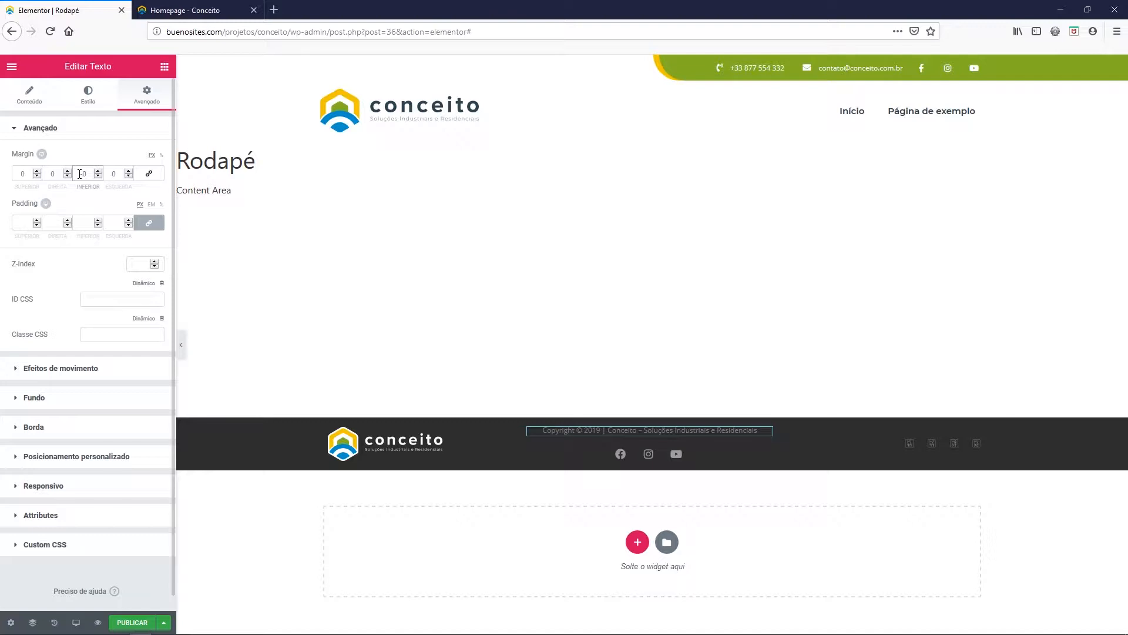
type("1")
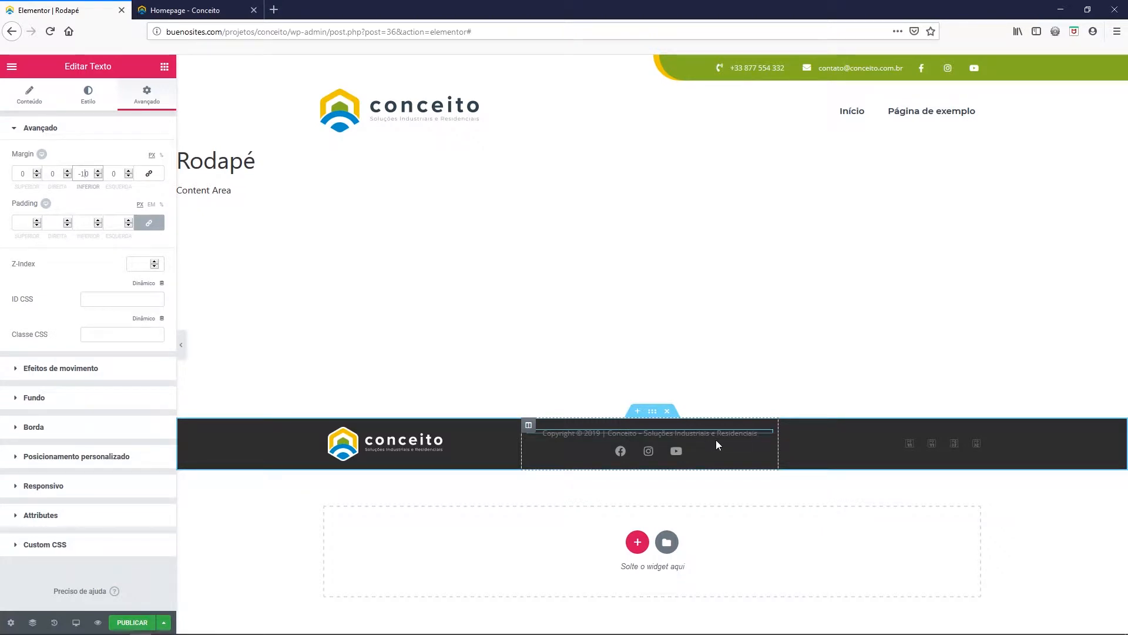
- Delete the default social icons widget from the footer's last column
left_click(932, 448)
right_click(972, 447)
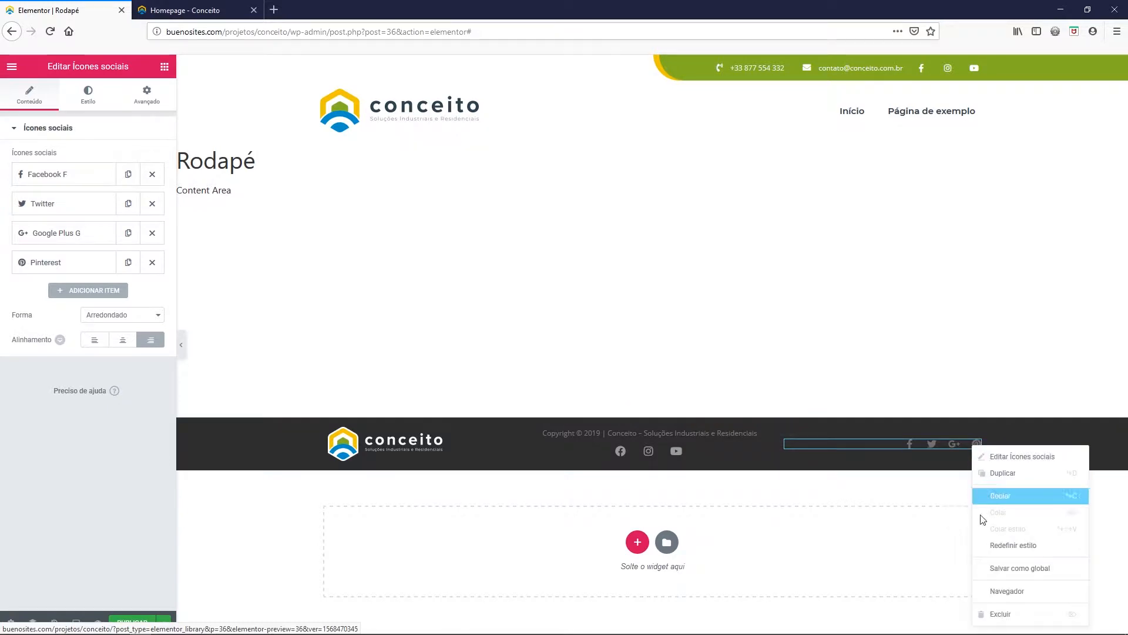
left_click(994, 614)
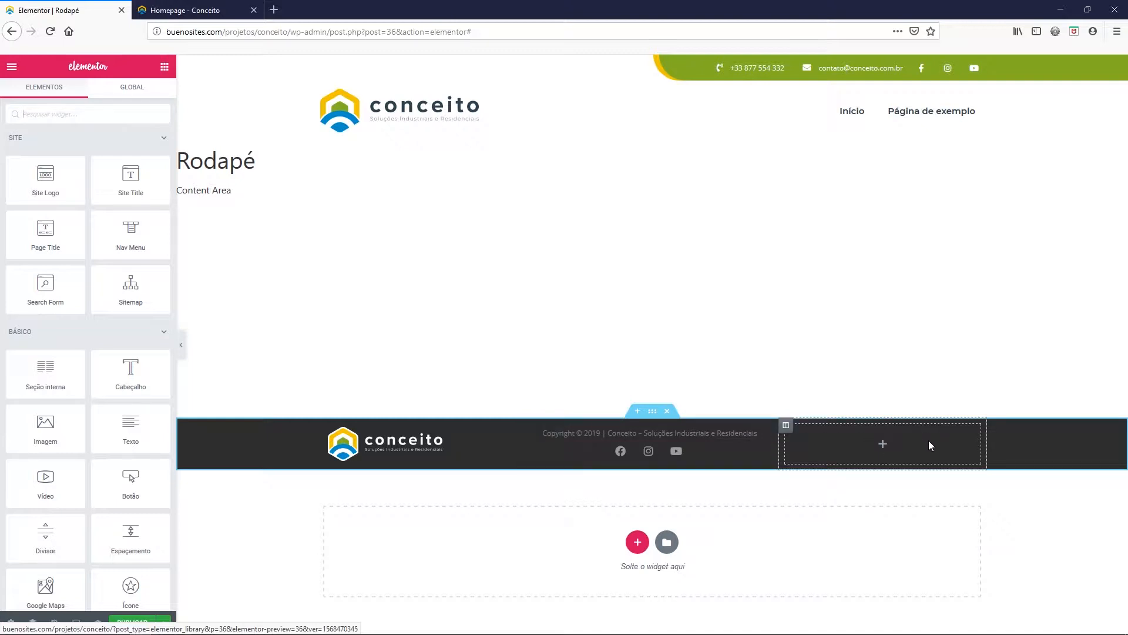
- Duplicate the copyright text and move the copy into the footer's empty last column
right_click(715, 436)
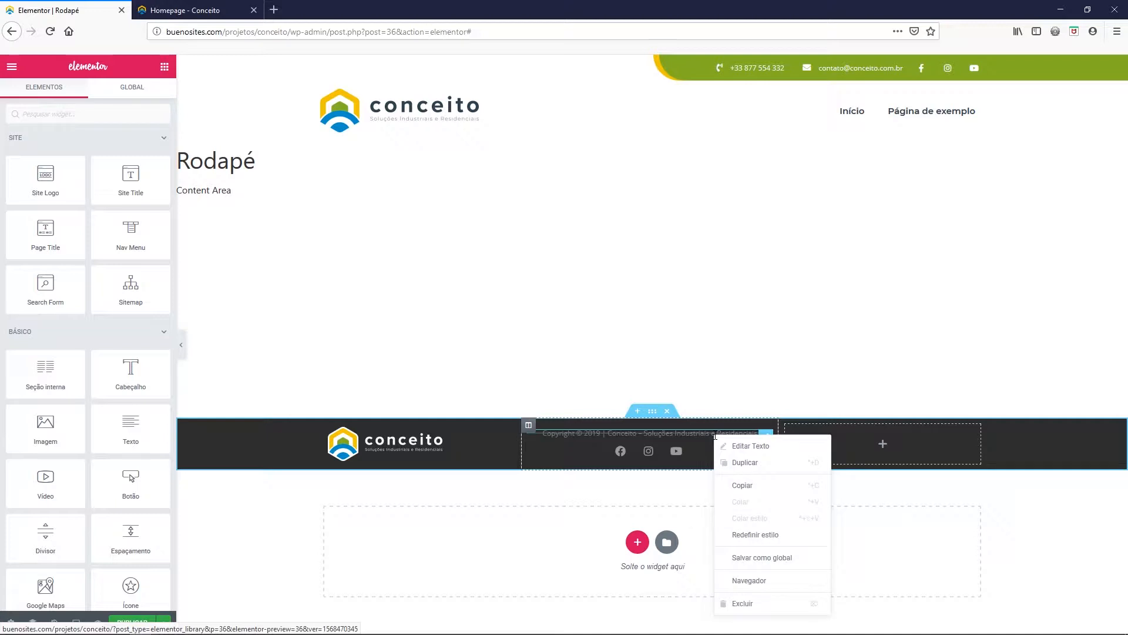
left_click(745, 464)
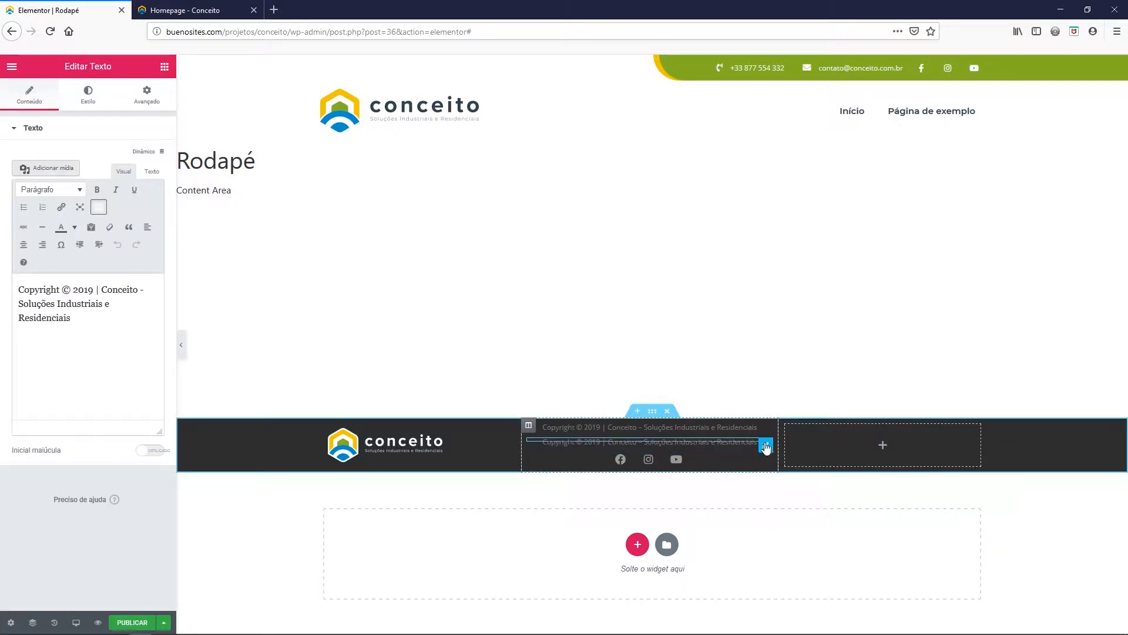
left_click_drag(766, 447, 859, 440)
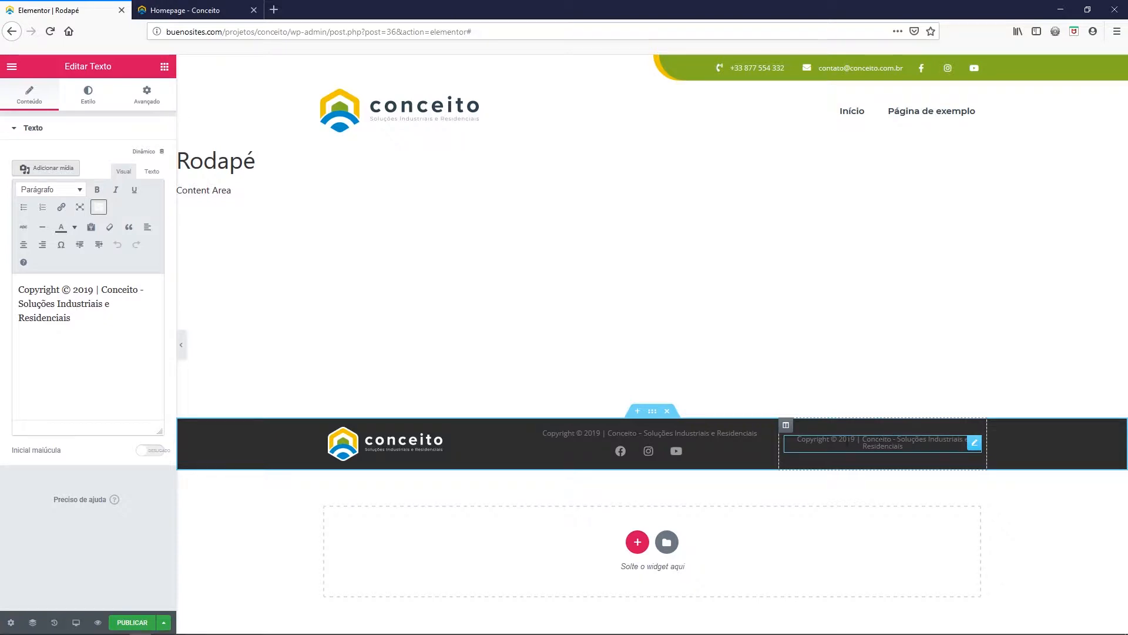
- Replace the copied text with "Desenvolvido por" and, after a line break, "Empreendedor Digital WordPress"
left_click_drag(71, 318, 5, 290)
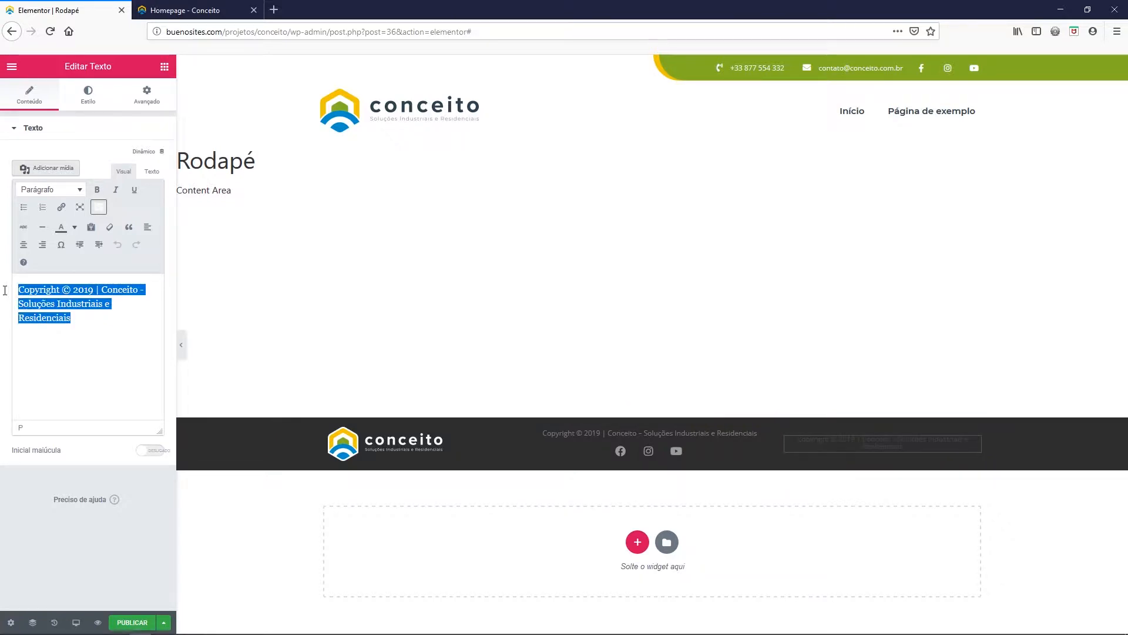
type("Desenvolvido por Empreende")
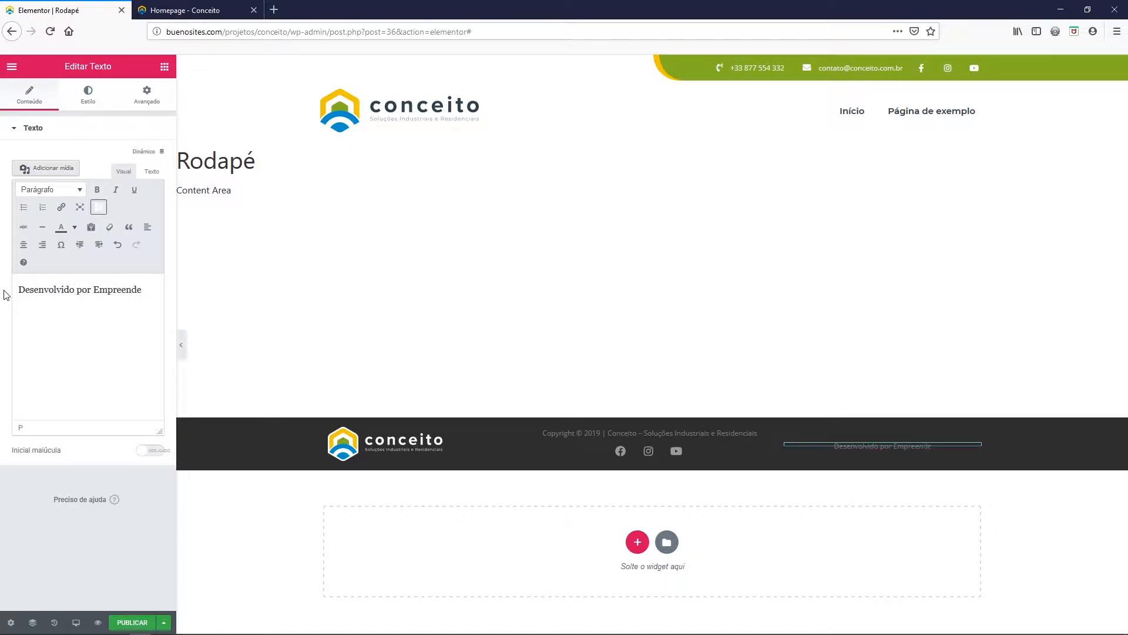
type("dor Digital Wordpress")
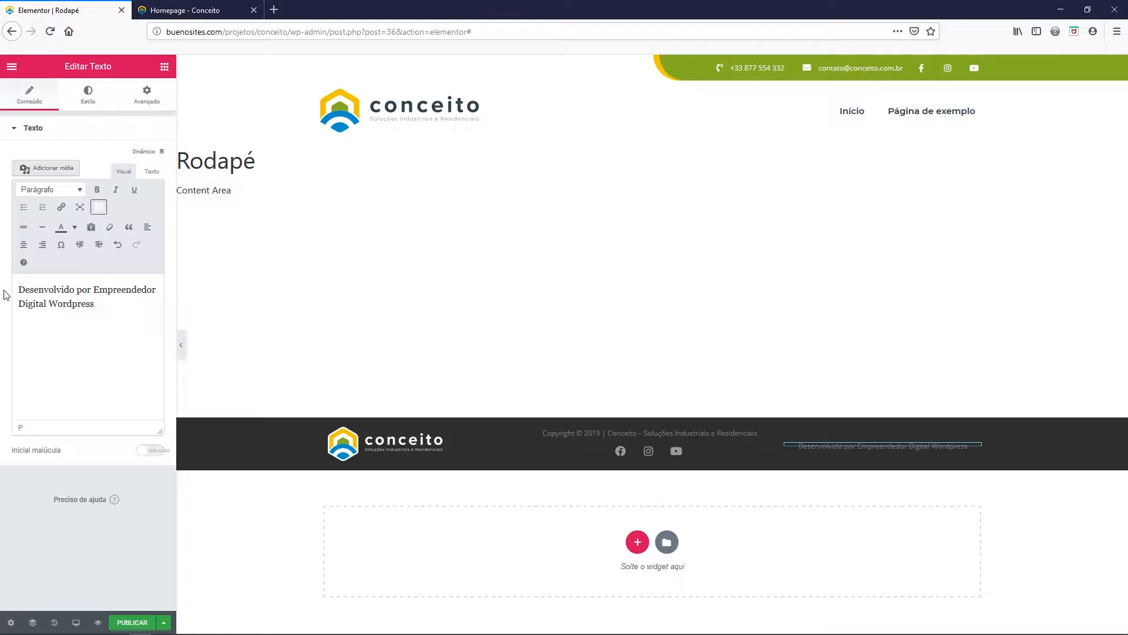
key("Left")
key("Left")
key("Left")
key("Left")
key("shift+Left")
type("P")
left_click(95, 286)
key("shift+Return")
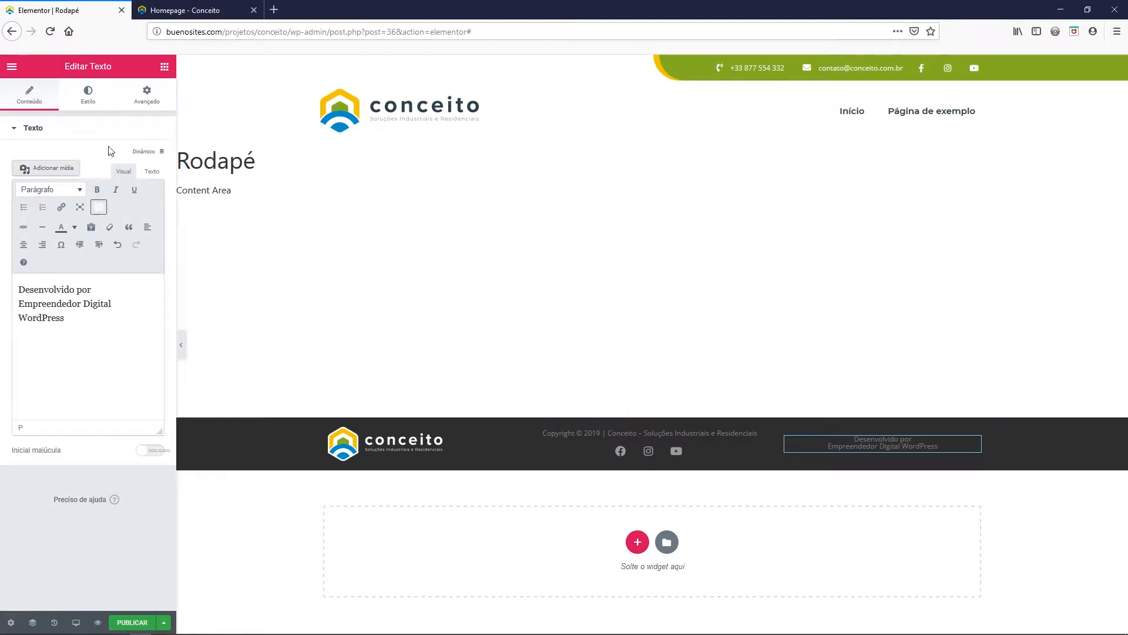
- Right-align the developer credit text and increase its line height to 18 px
left_click(91, 103)
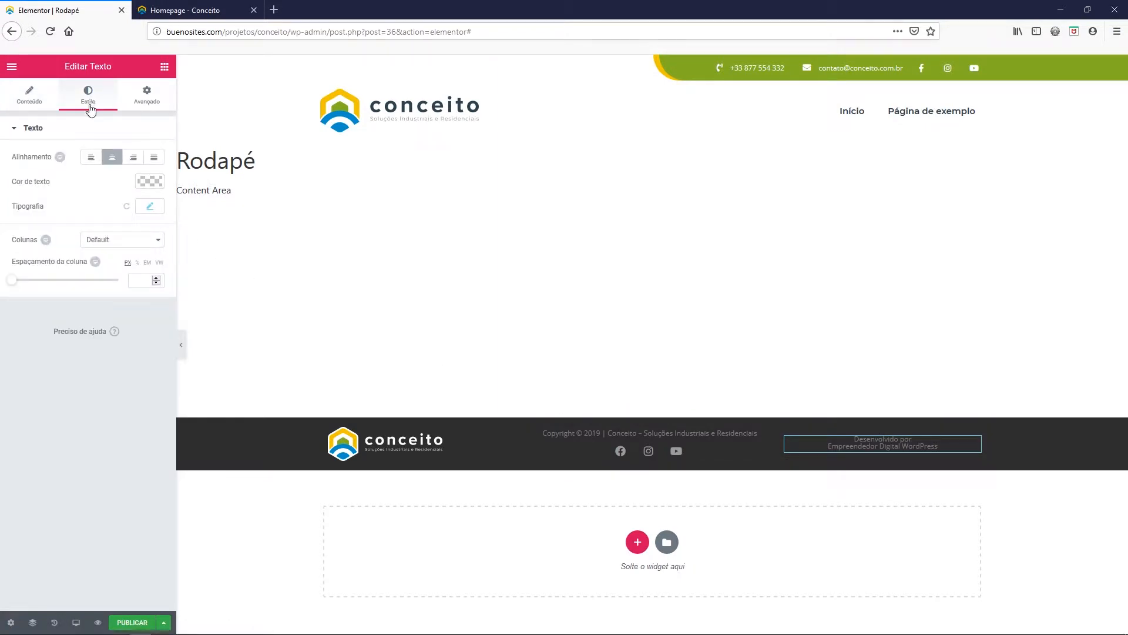
left_click(133, 159)
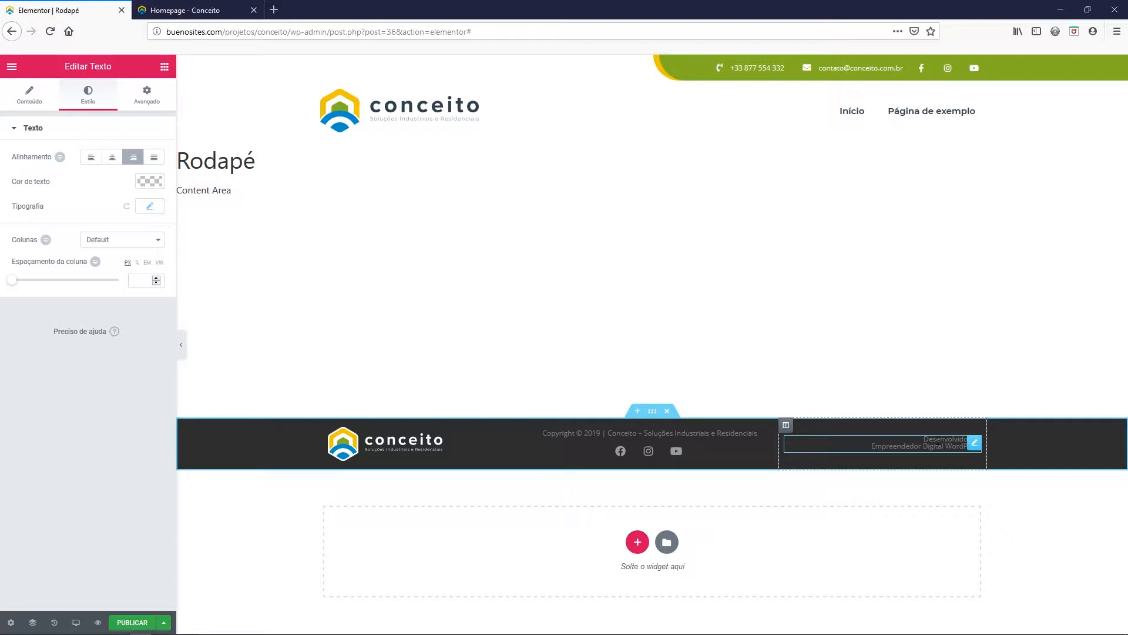
left_click(148, 208)
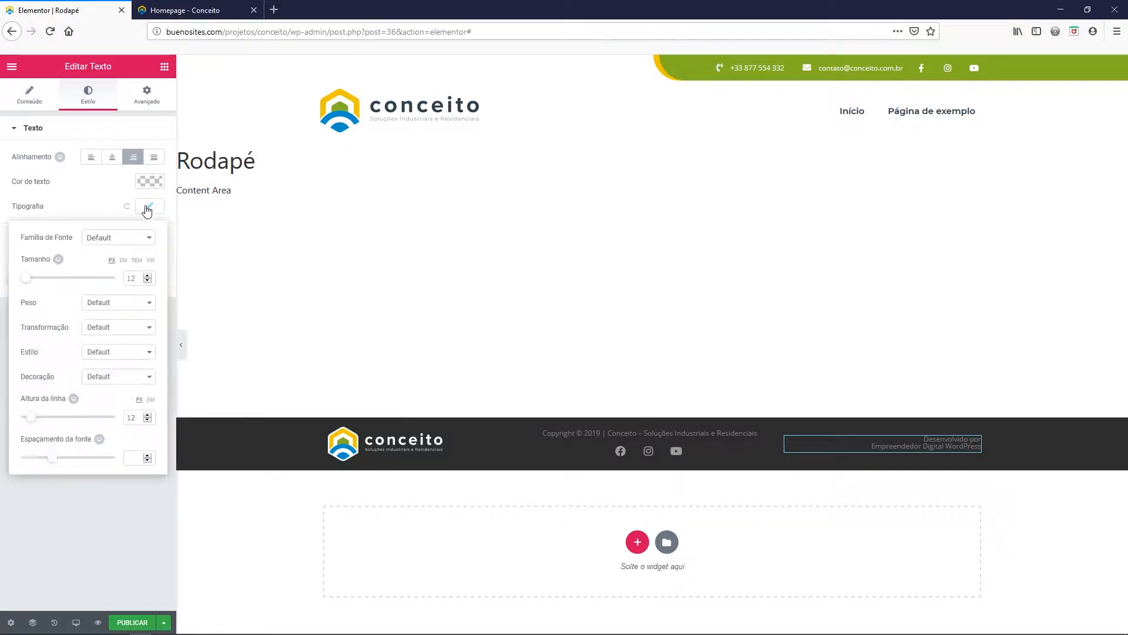
left_click(147, 414)
left_click(147, 415)
left_click(148, 415)
left_click(147, 414)
left_click(148, 415)
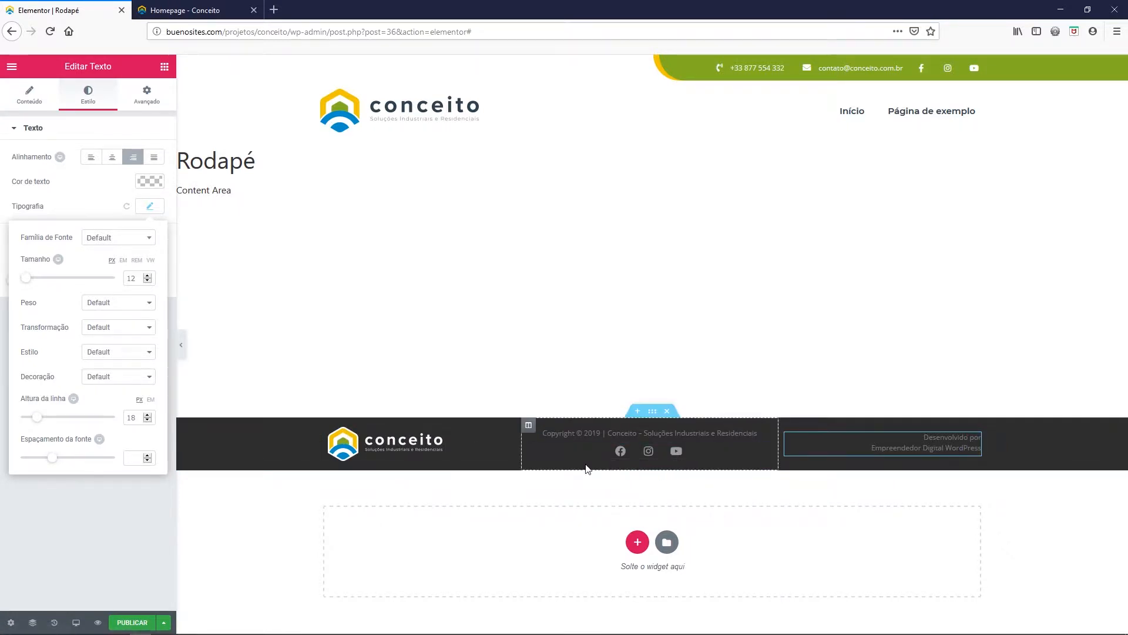
- Unlink the footer section's padding values and set the top and bottom padding to 10 px
right_click(239, 436)
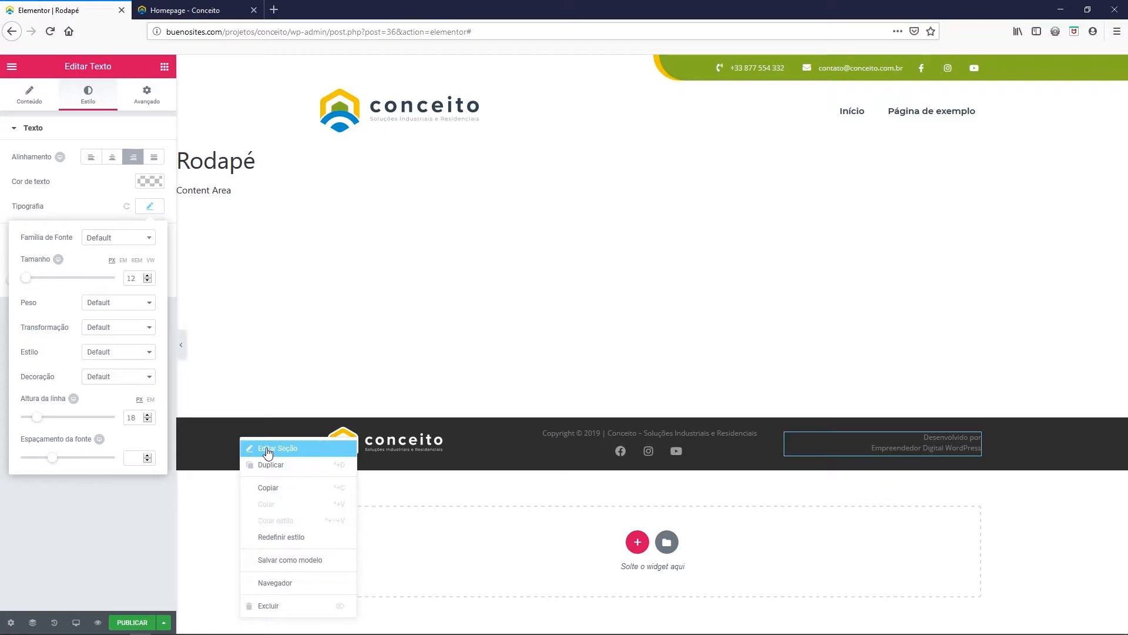
left_click(266, 447)
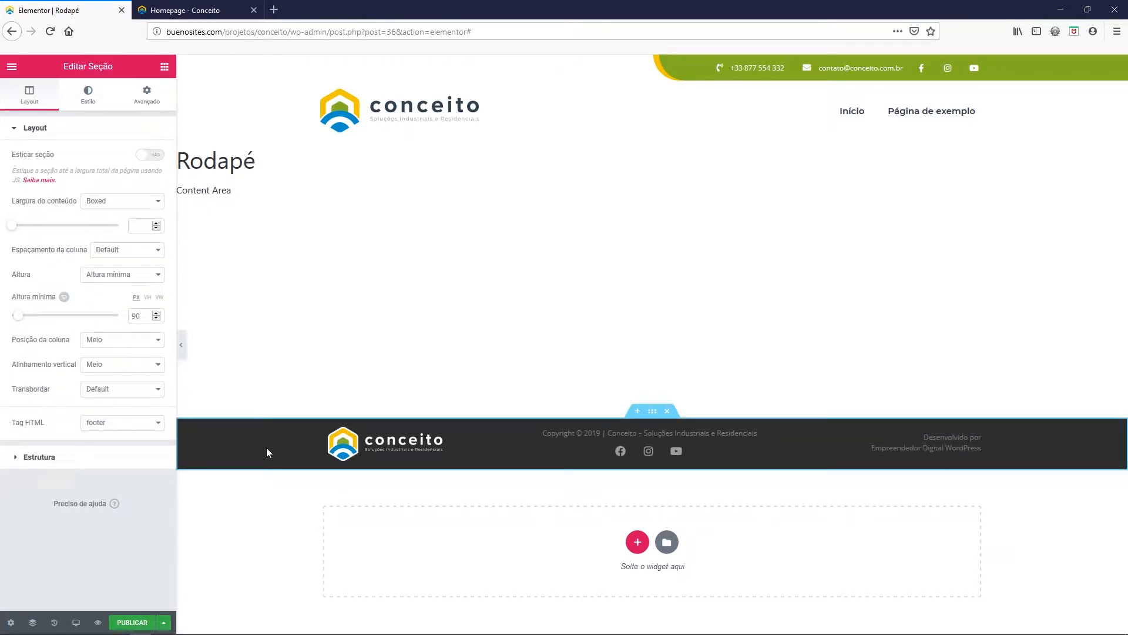
right_click(266, 446)
left_click(294, 457)
left_click(149, 105)
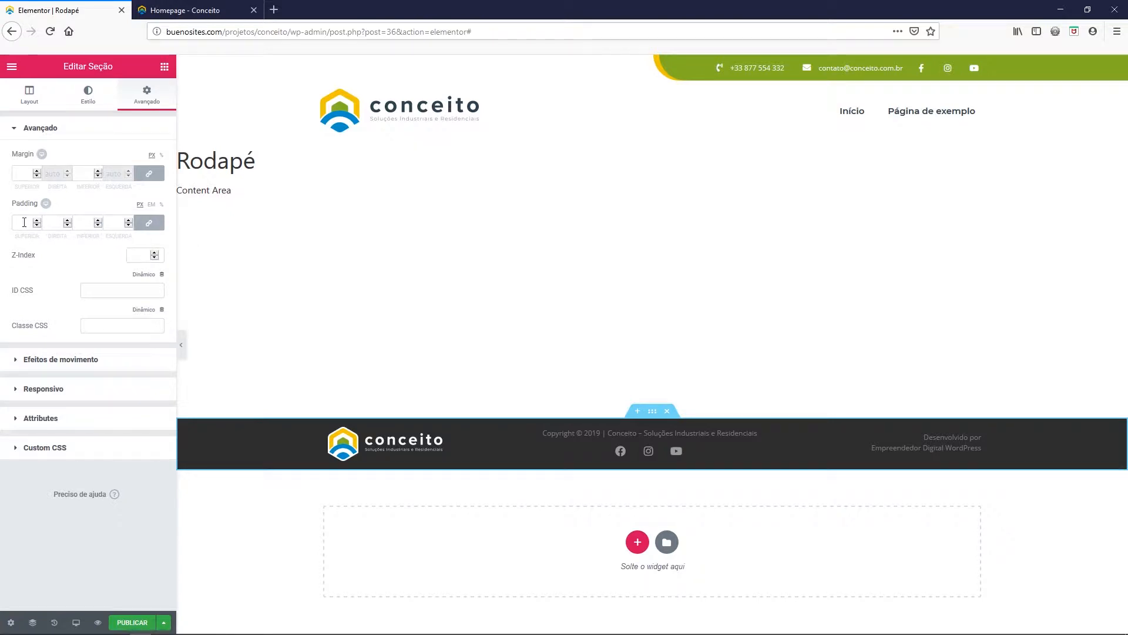
left_click(148, 223)
left_click(22, 223)
type("10")
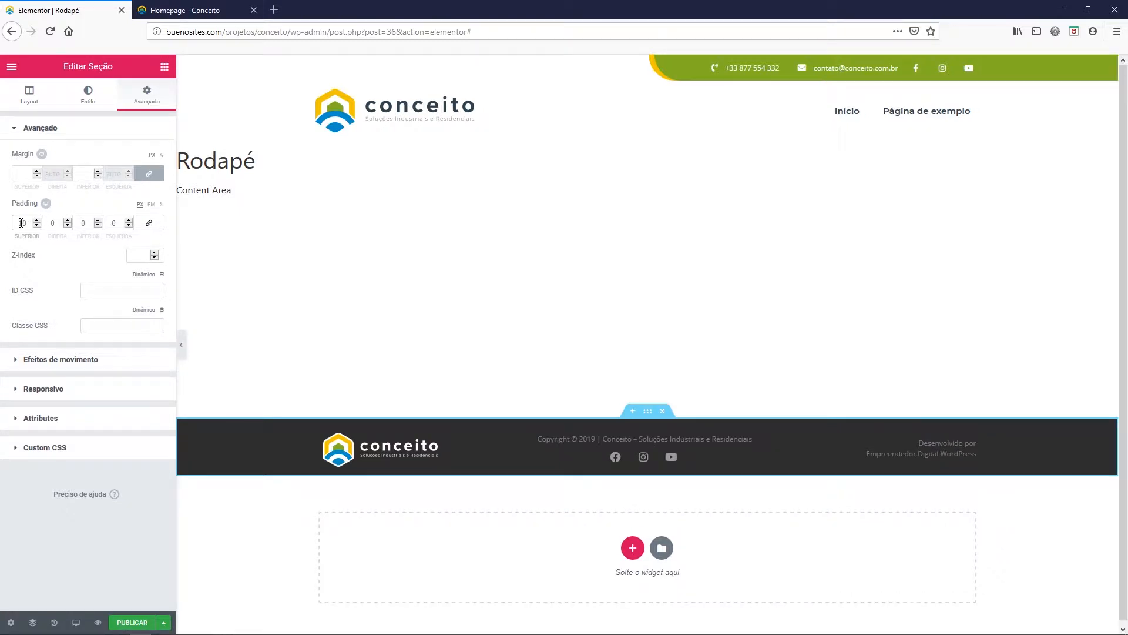
left_click(82, 223)
type("10")
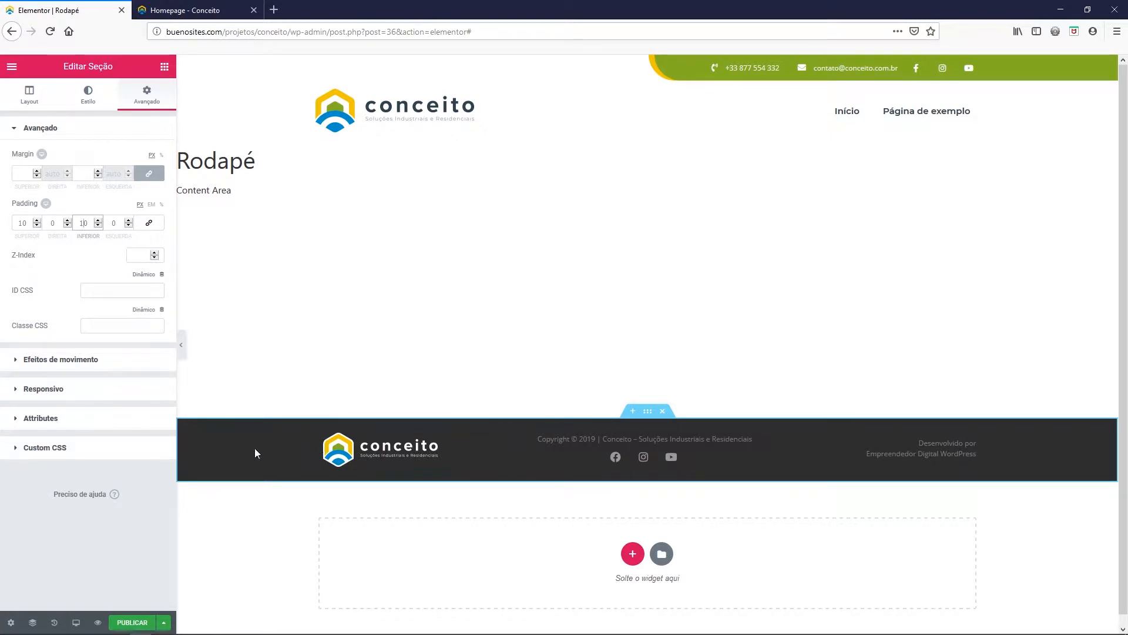
- Compare with the reference site's footer and set the footer section's top and bottom padding to 20 px
left_click(204, 17)
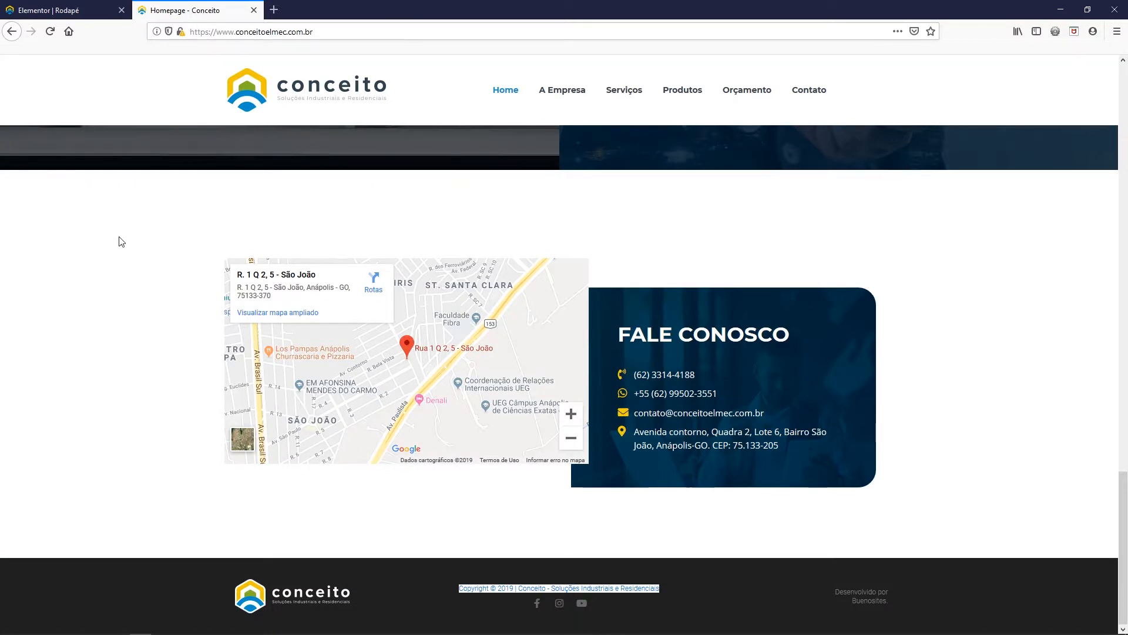
left_click_drag(458, 588, 695, 594)
left_click(535, 578)
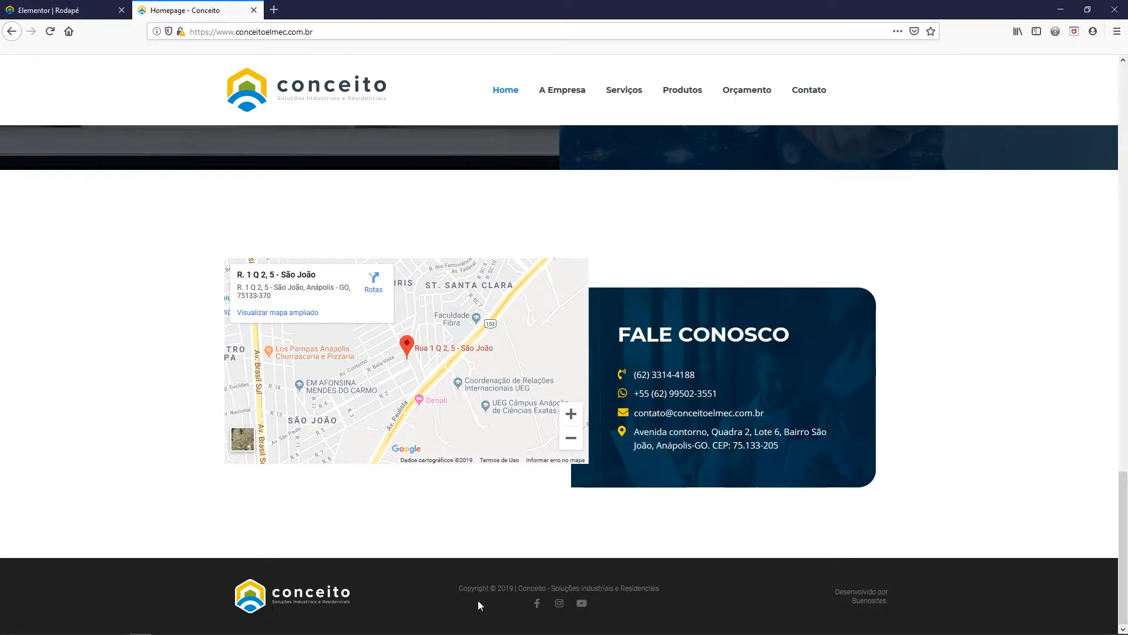
left_click(88, 10)
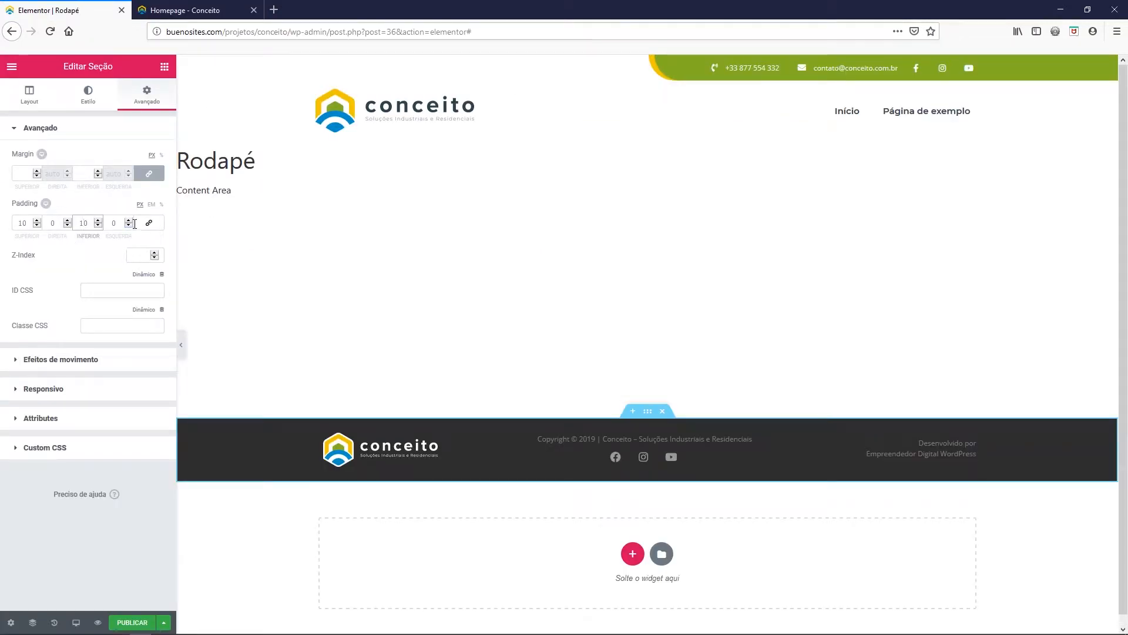
left_click_drag(27, 223, 18, 222)
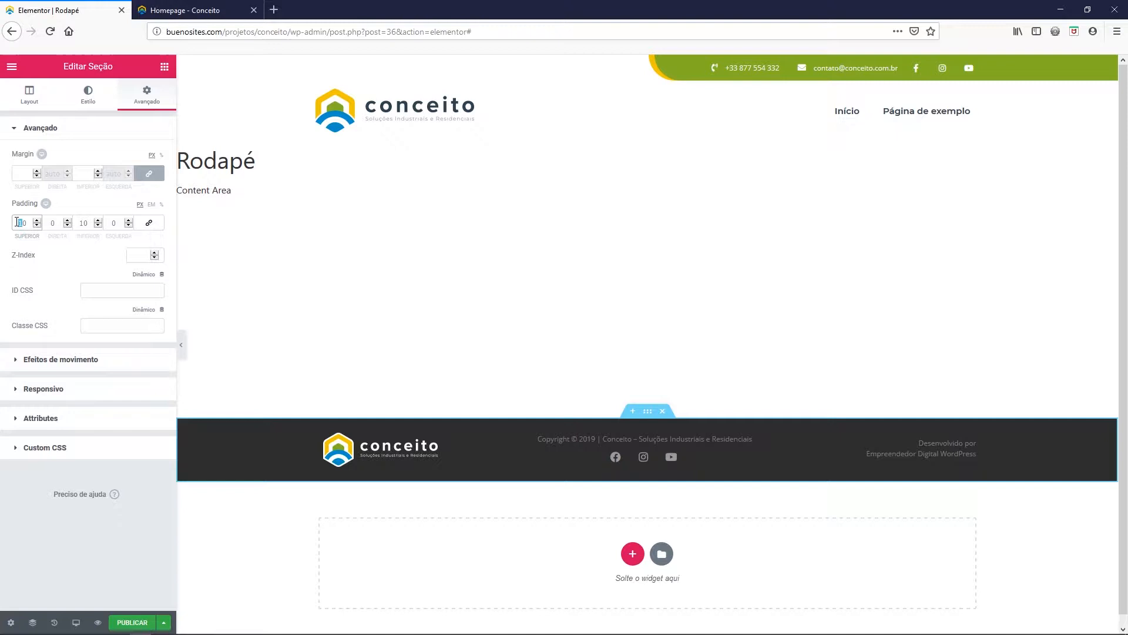
type("20")
double_click(83, 223)
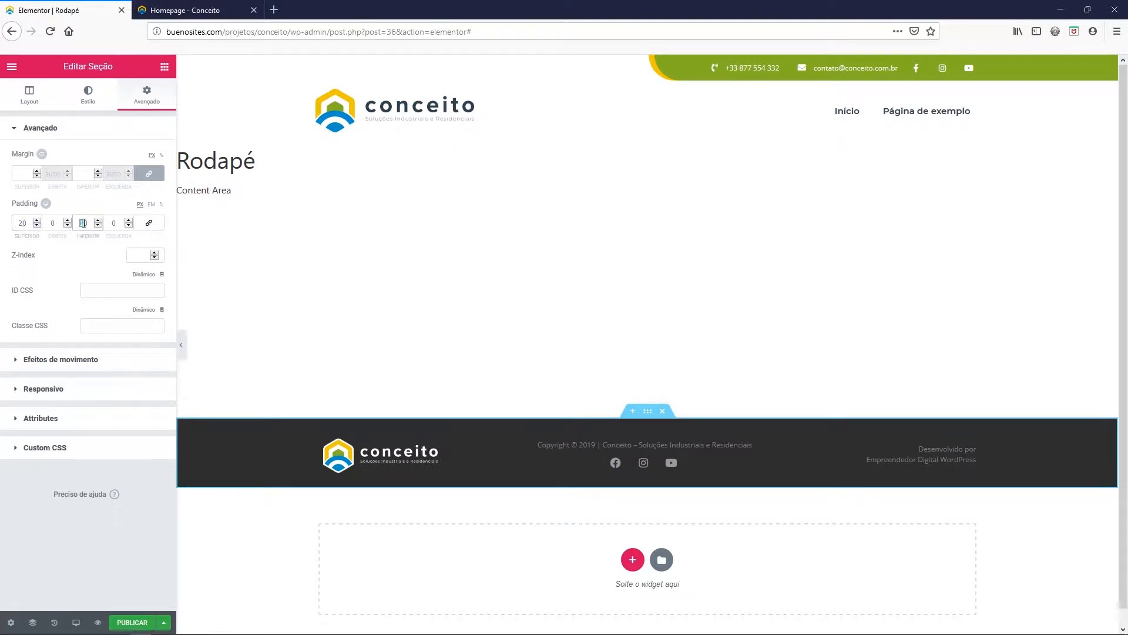
type("20")
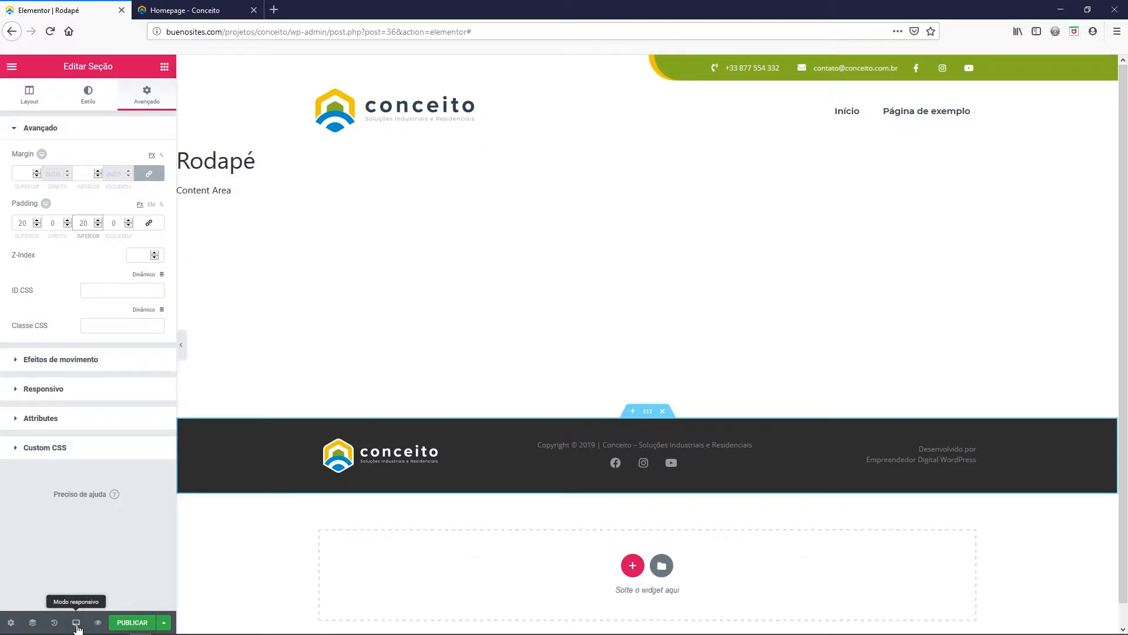
- Switch to the mobile preview and center the footer logo for that view
left_click(77, 624)
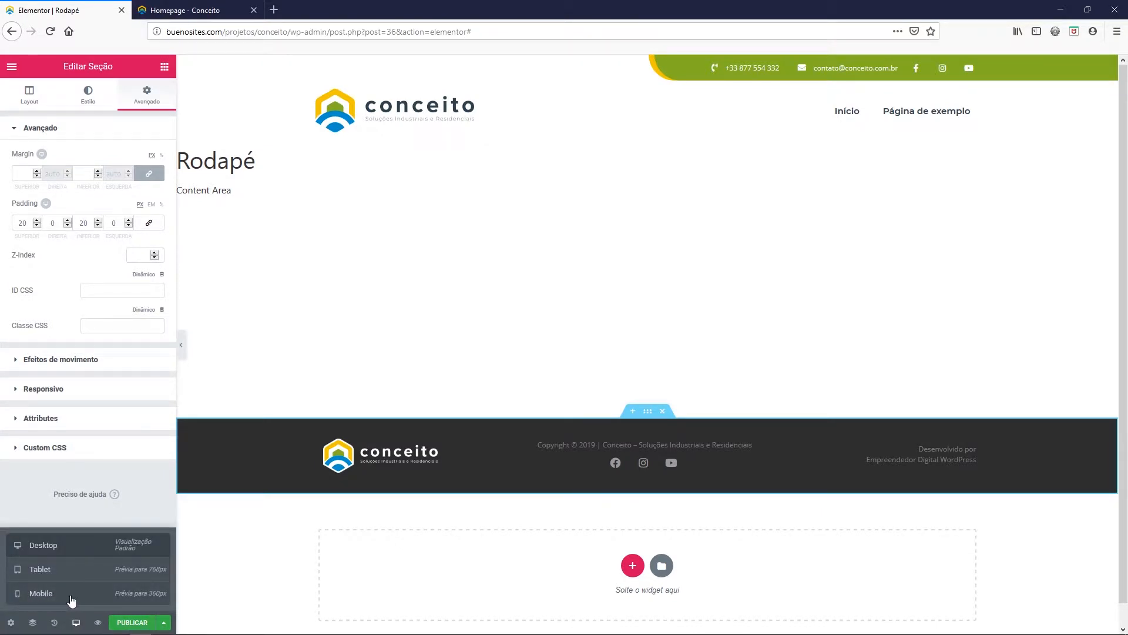
left_click(80, 597)
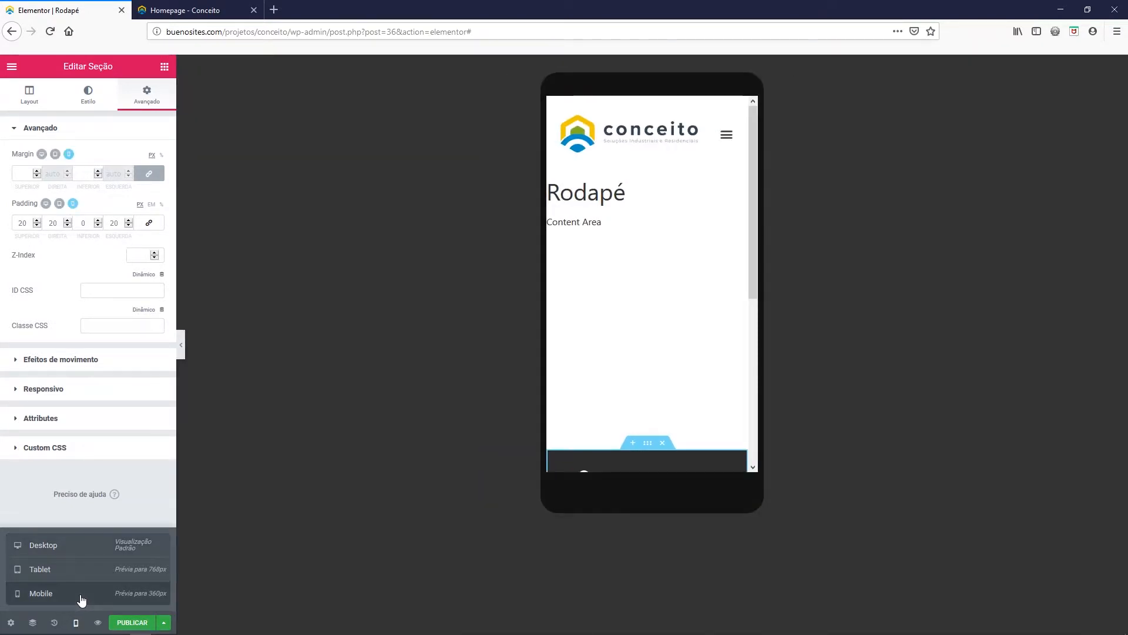
left_click_drag(750, 196, 752, 331)
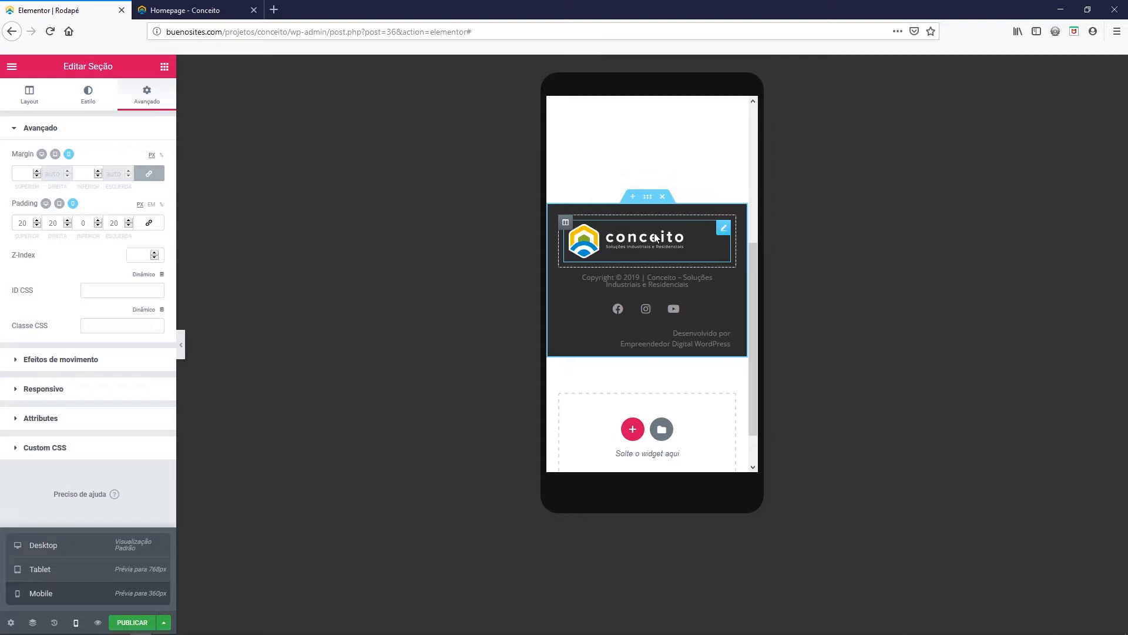
right_click(607, 243)
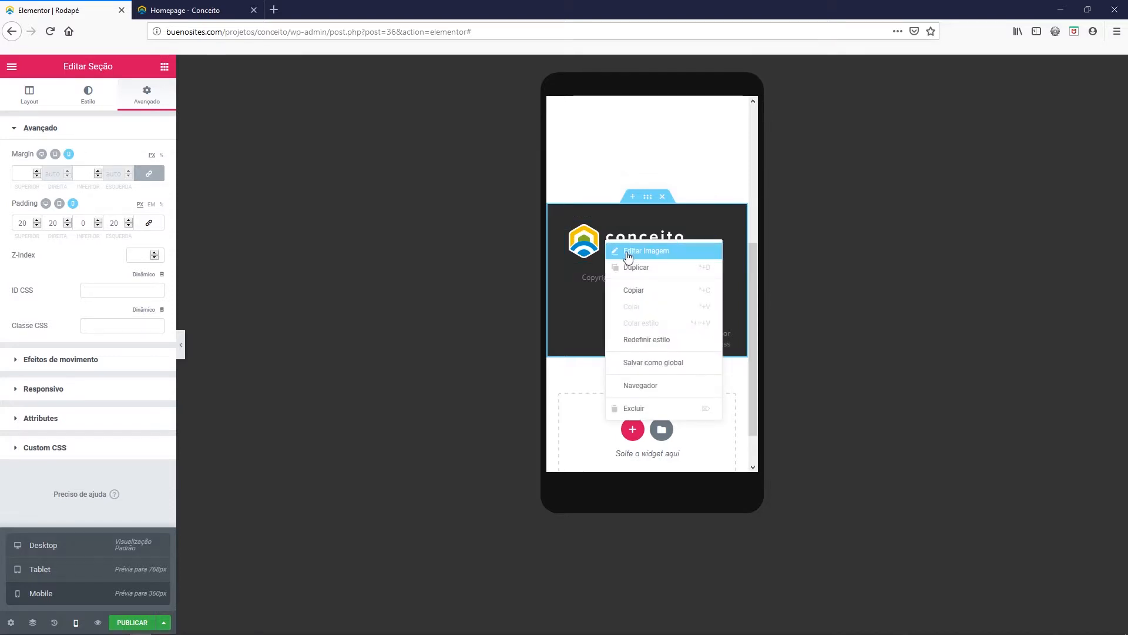
left_click(626, 251)
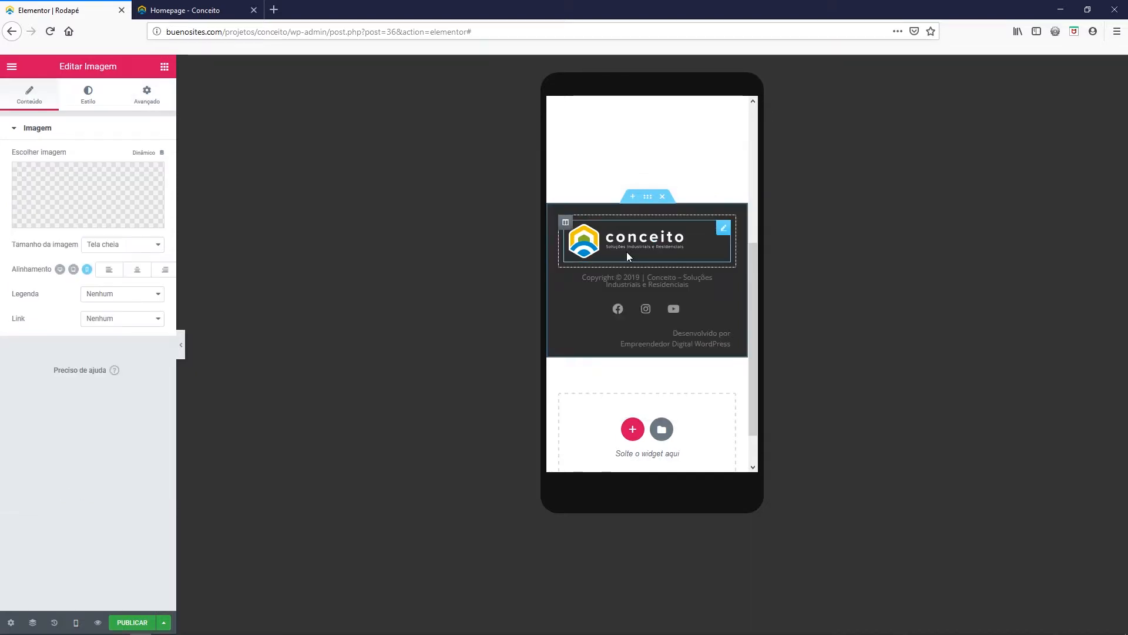
left_click(134, 274)
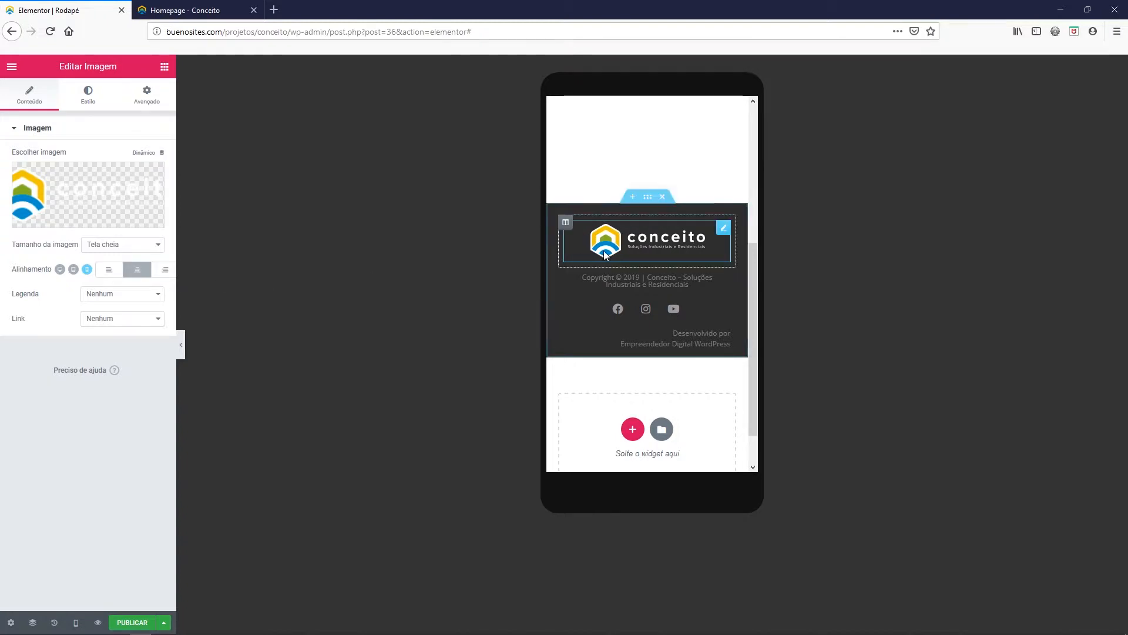
- Center the developer credit text for mobile and widen the editing panel to show all alignment options
right_click(680, 335)
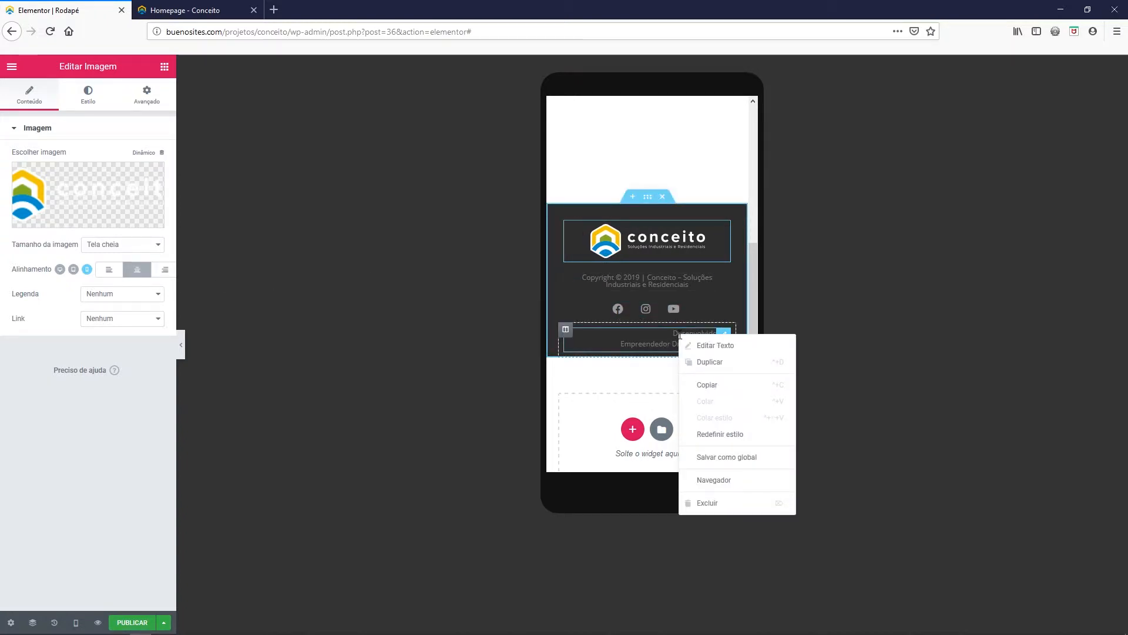
left_click(712, 348)
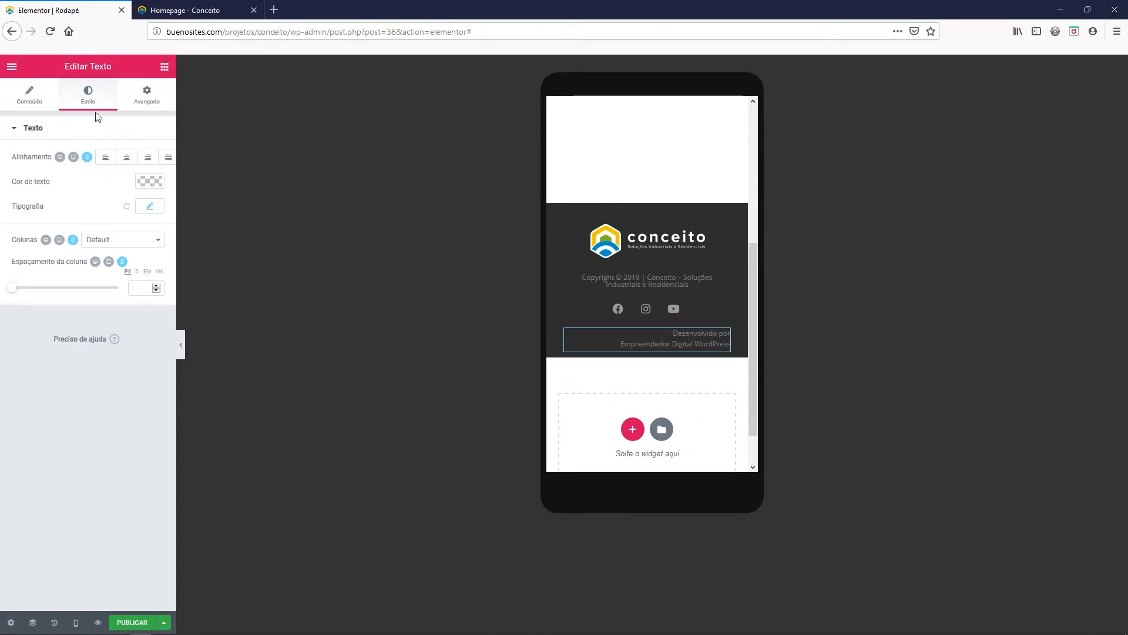
left_click(126, 157)
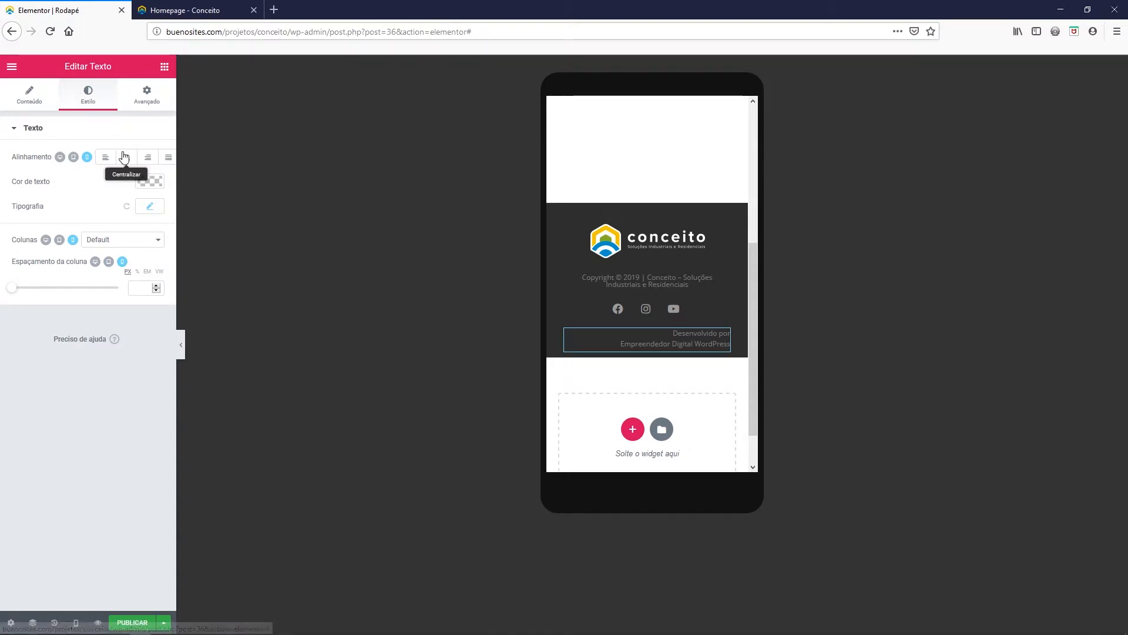
left_click_drag(176, 312, 237, 312)
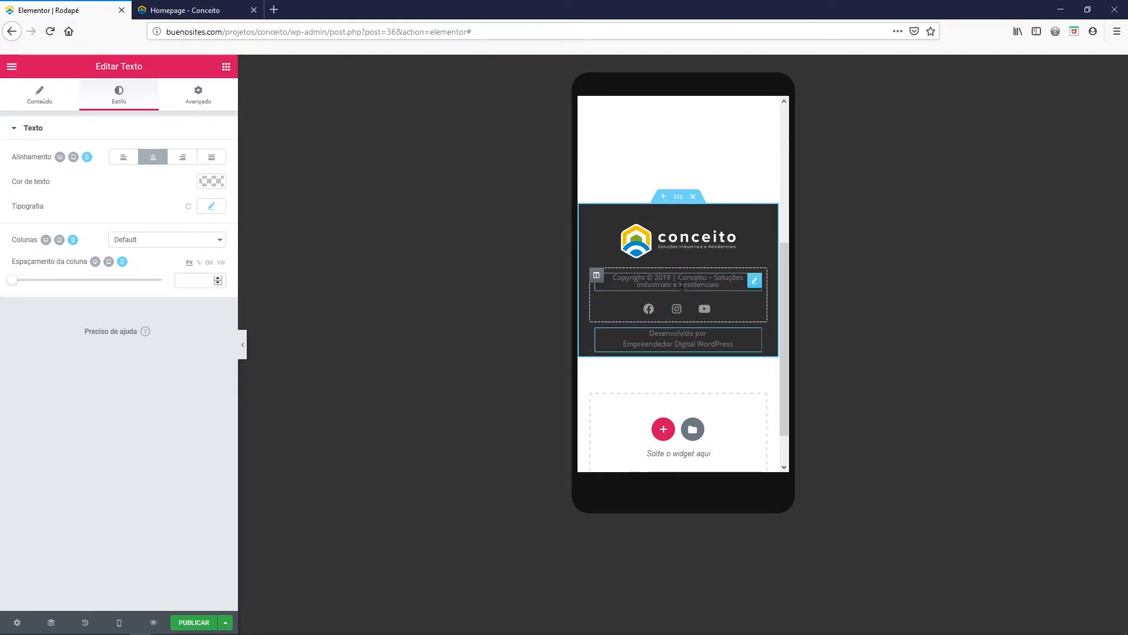
- Set the copyright text's line height to 18 px for the mobile view
left_click(668, 281)
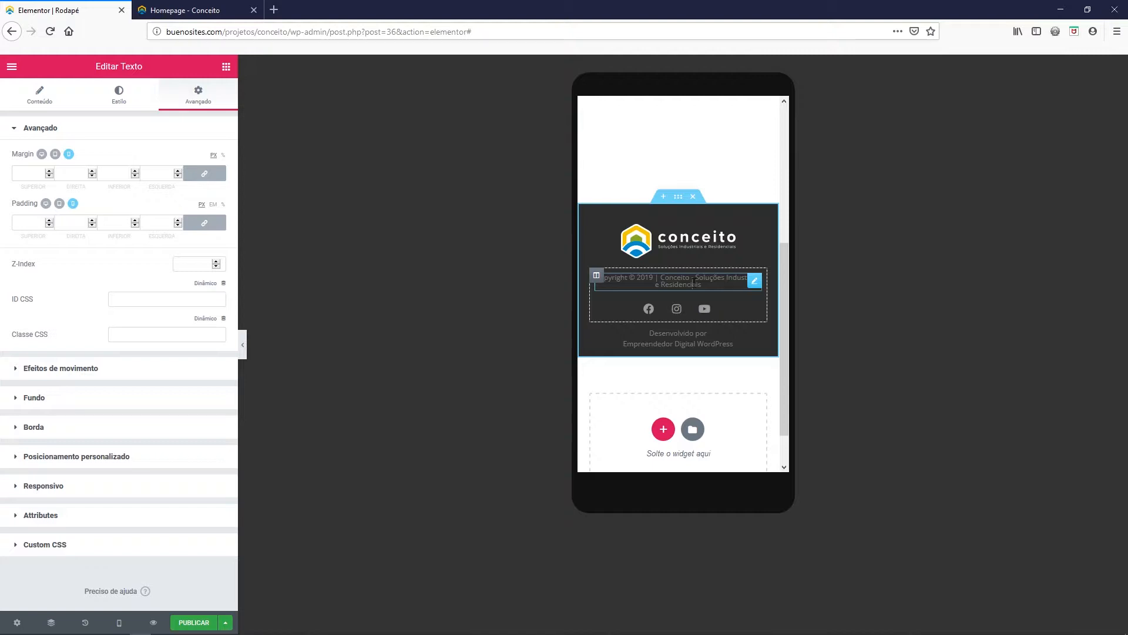
right_click(694, 284)
key("Escape")
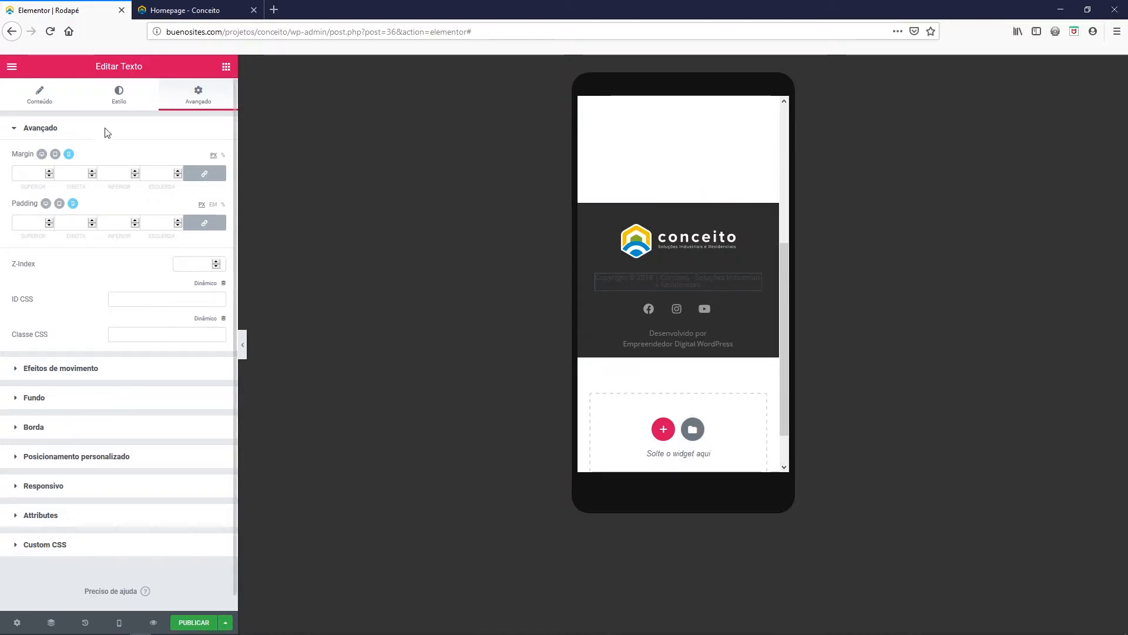
left_click(121, 103)
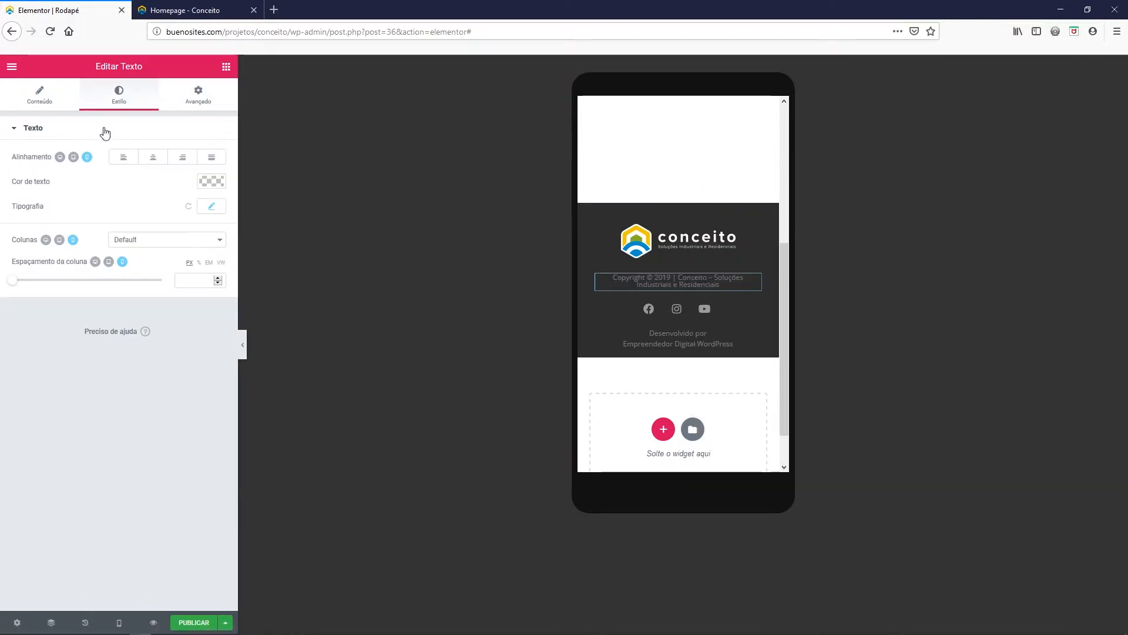
left_click(212, 206)
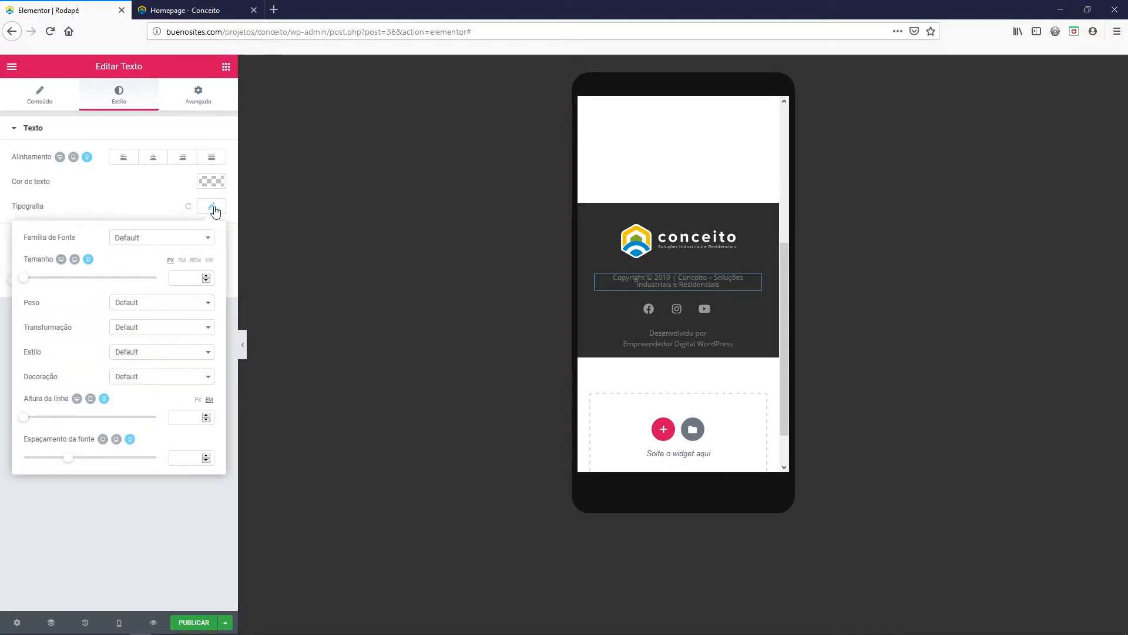
left_click(198, 399)
left_click(191, 423)
type("18")
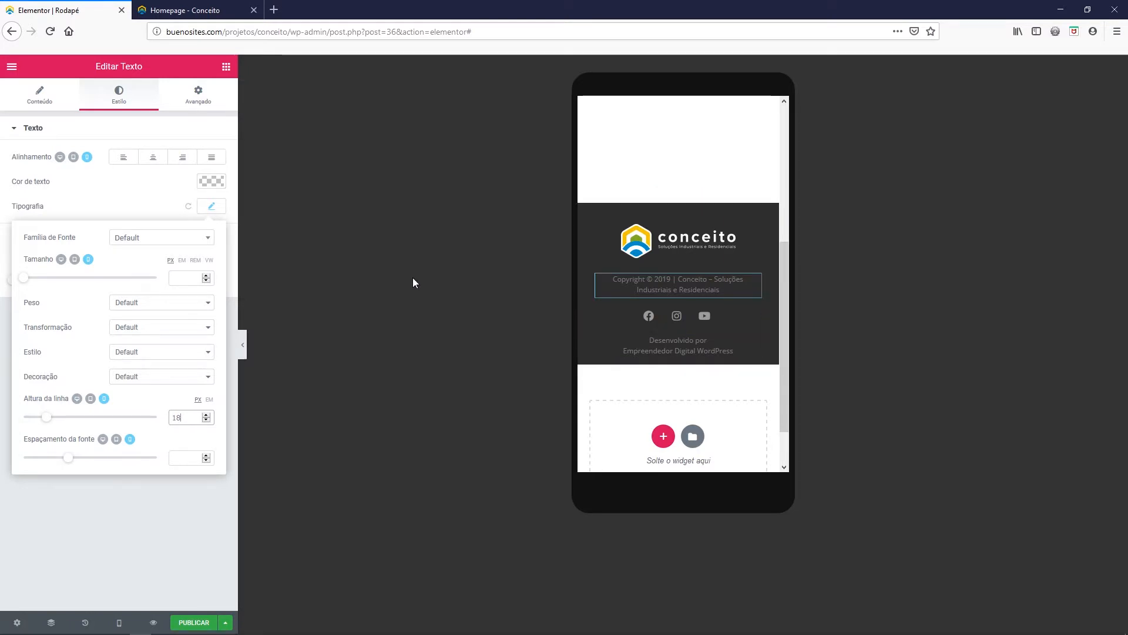
left_click(211, 206)
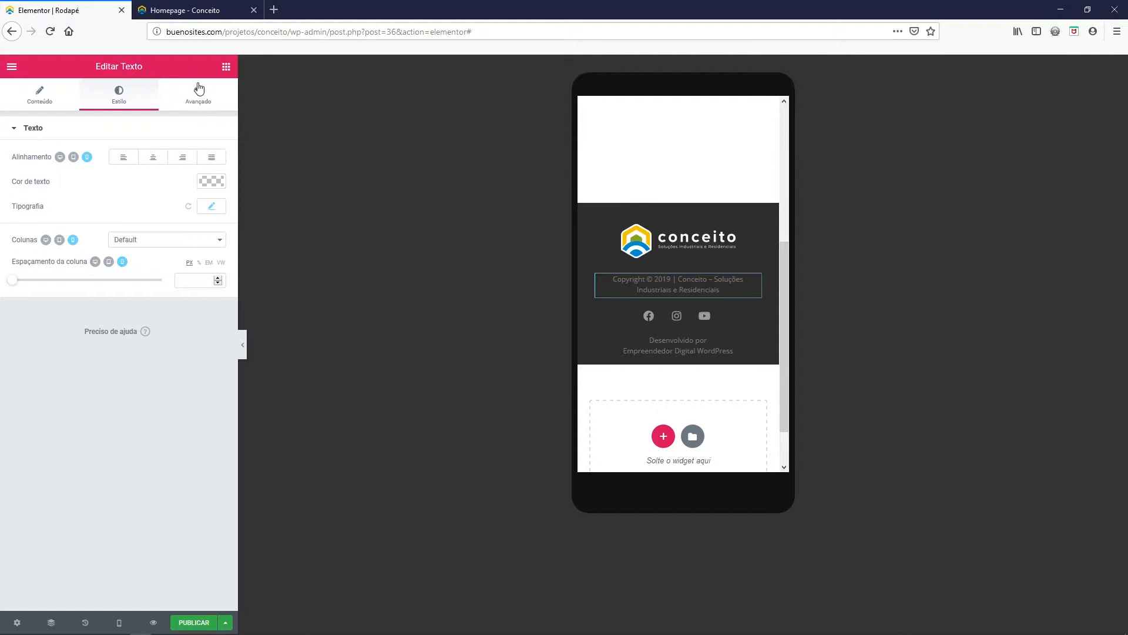
- Set the footer section's bottom padding to 20 px for the mobile view
right_click(598, 213)
left_click(615, 224)
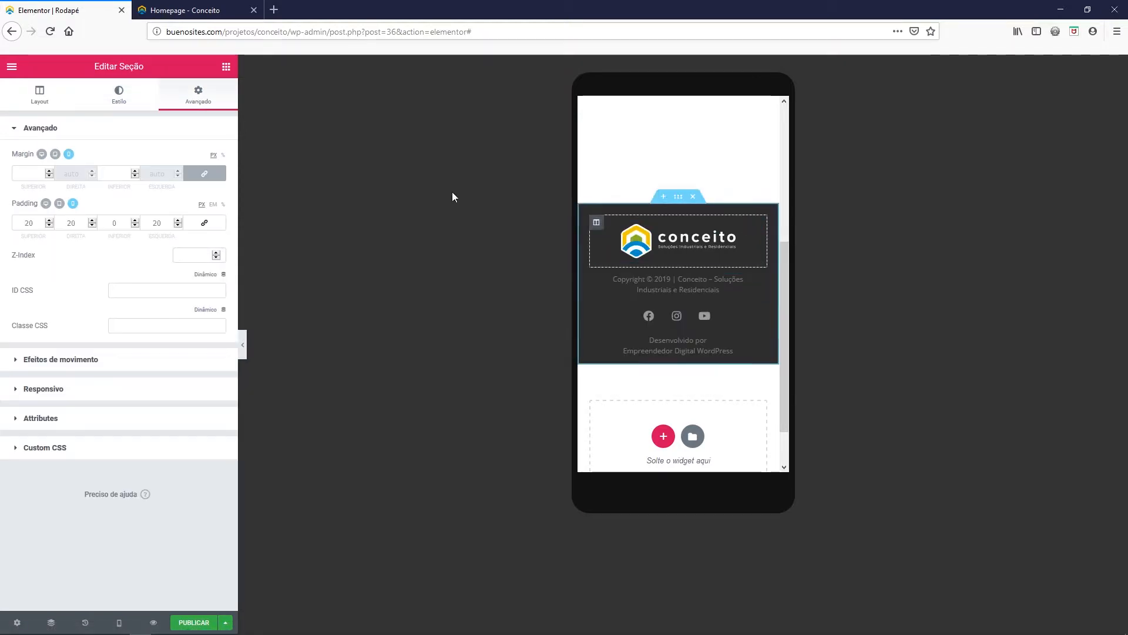
left_click(157, 223)
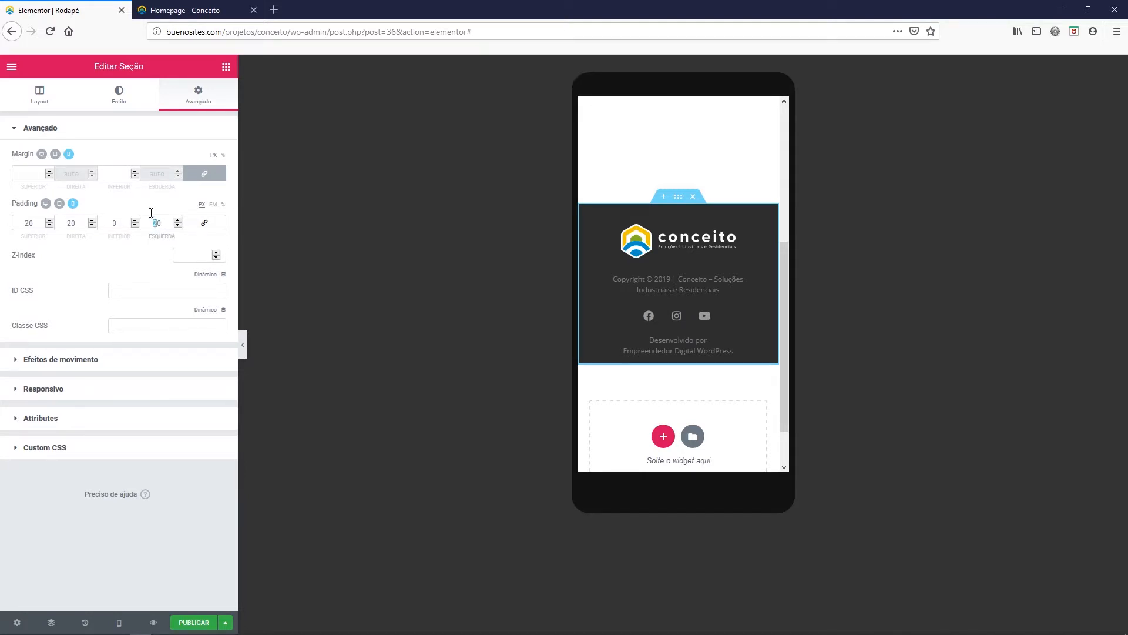
left_click(114, 224)
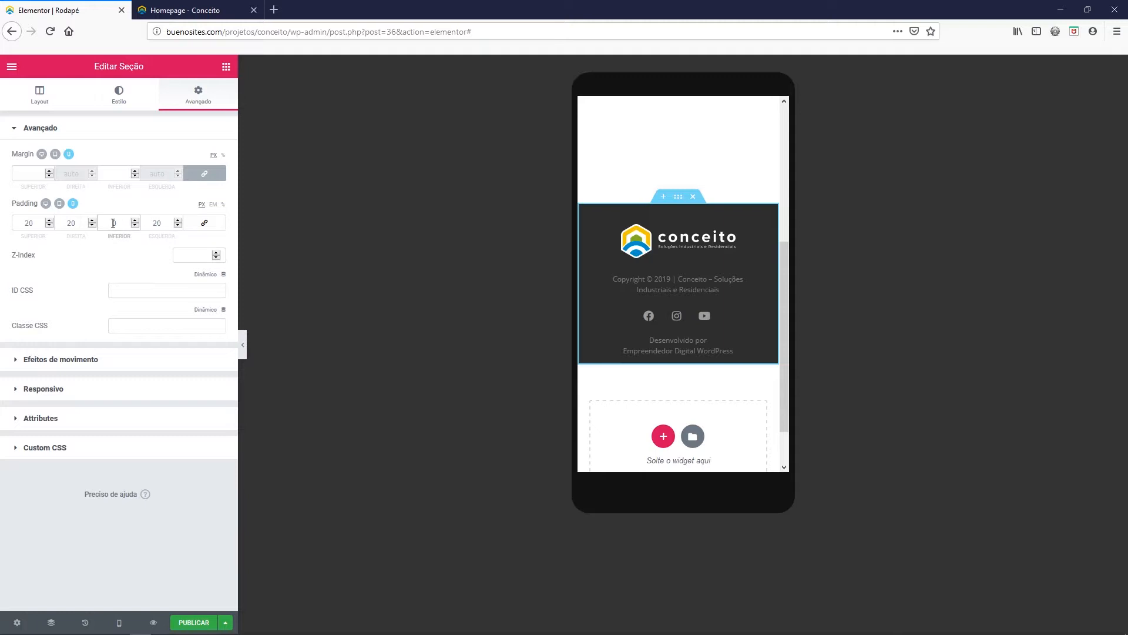
type("40")
key("BackSpace")
key("BackSpace")
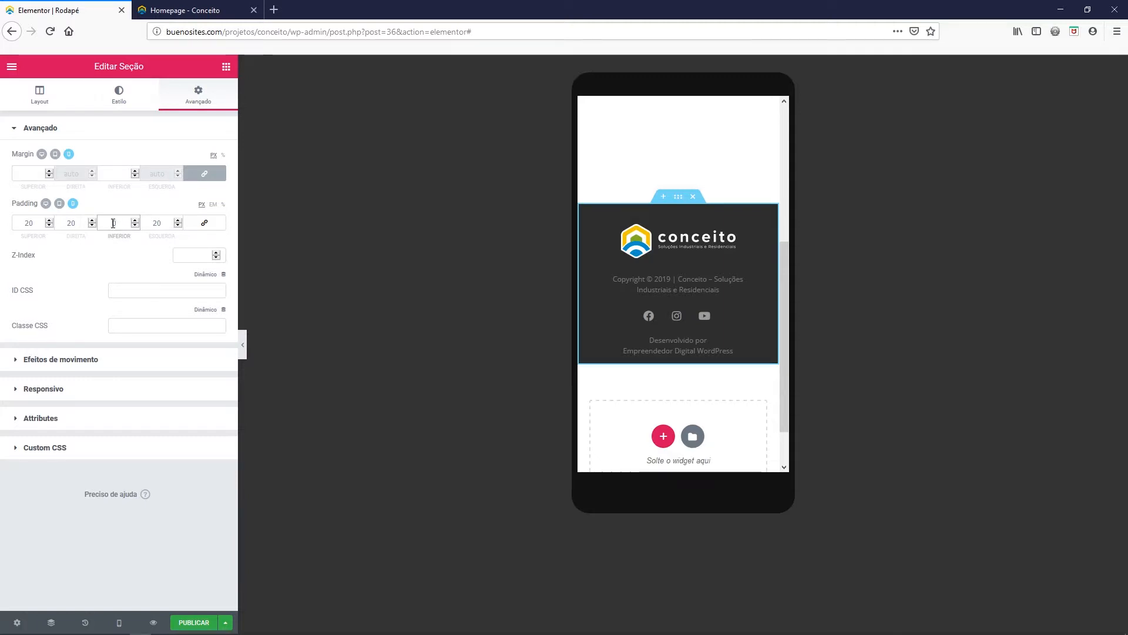
type("20")
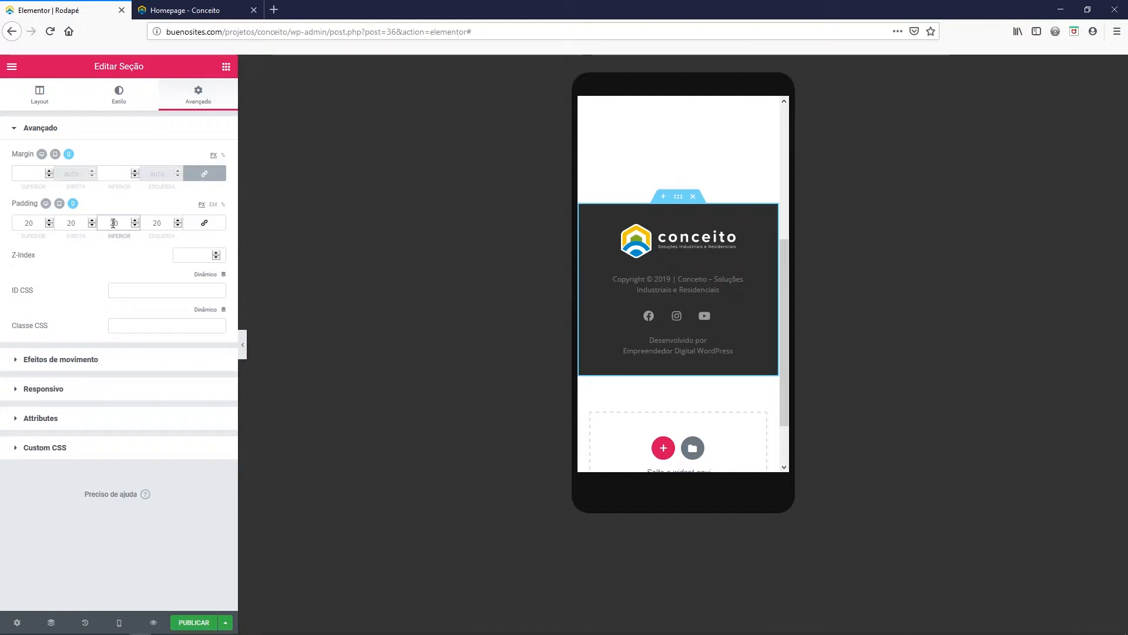
- Set the footer section's left and right padding to 0 for the mobile view
key("Tab")
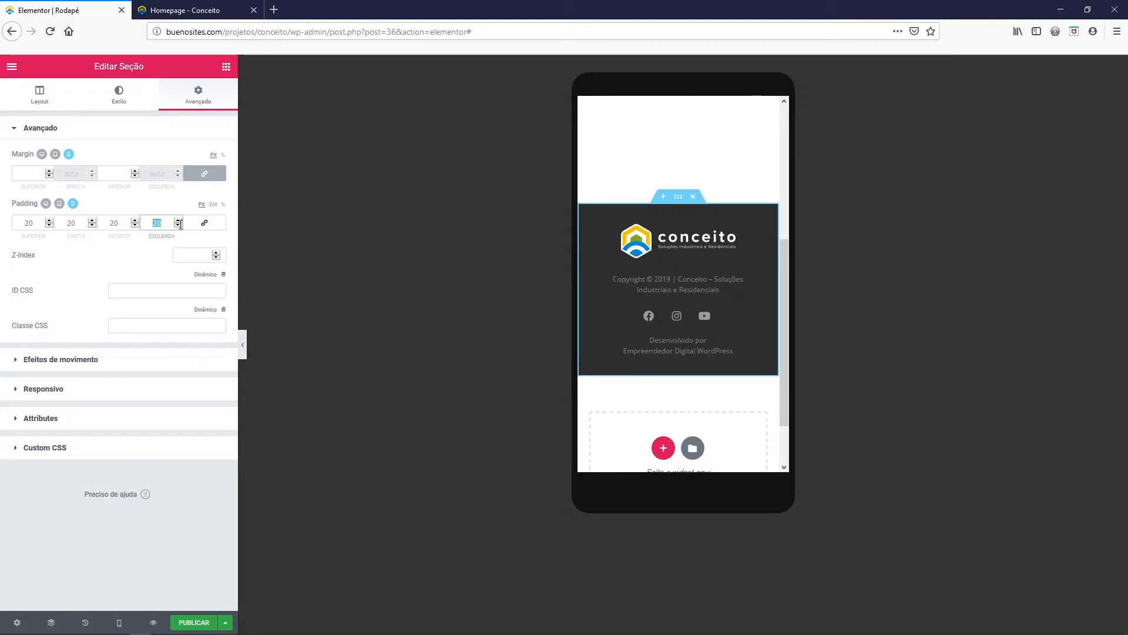
type("0")
left_click(76, 222)
left_click_drag(76, 223, 61, 221)
type("0")
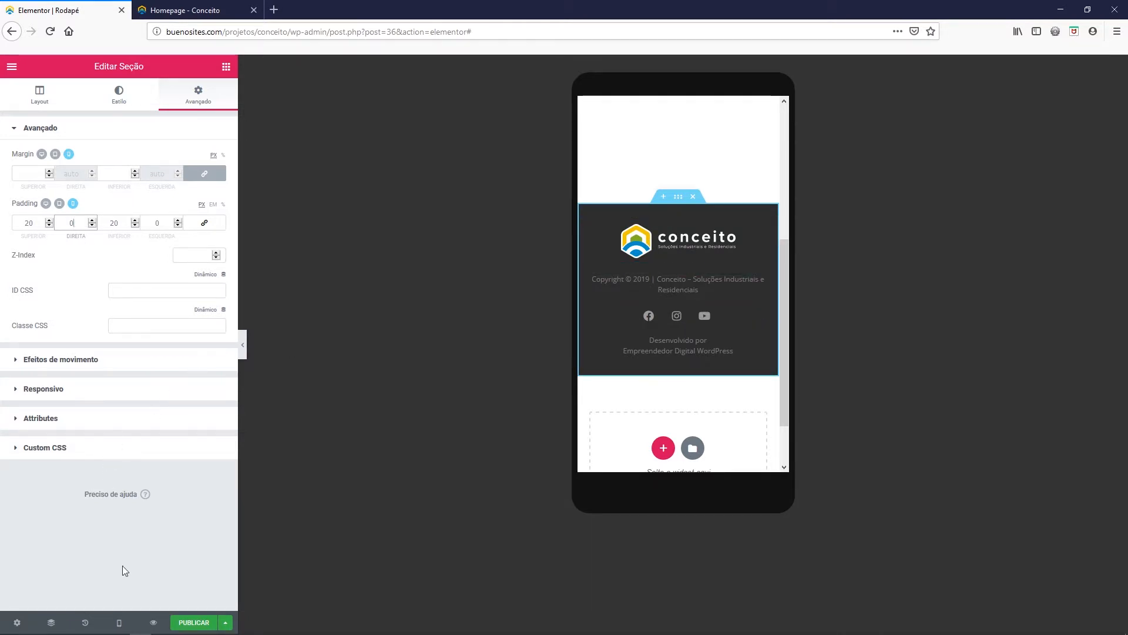
- Switch to the tablet preview and set the copyright text's line height to 18 px
left_click(119, 624)
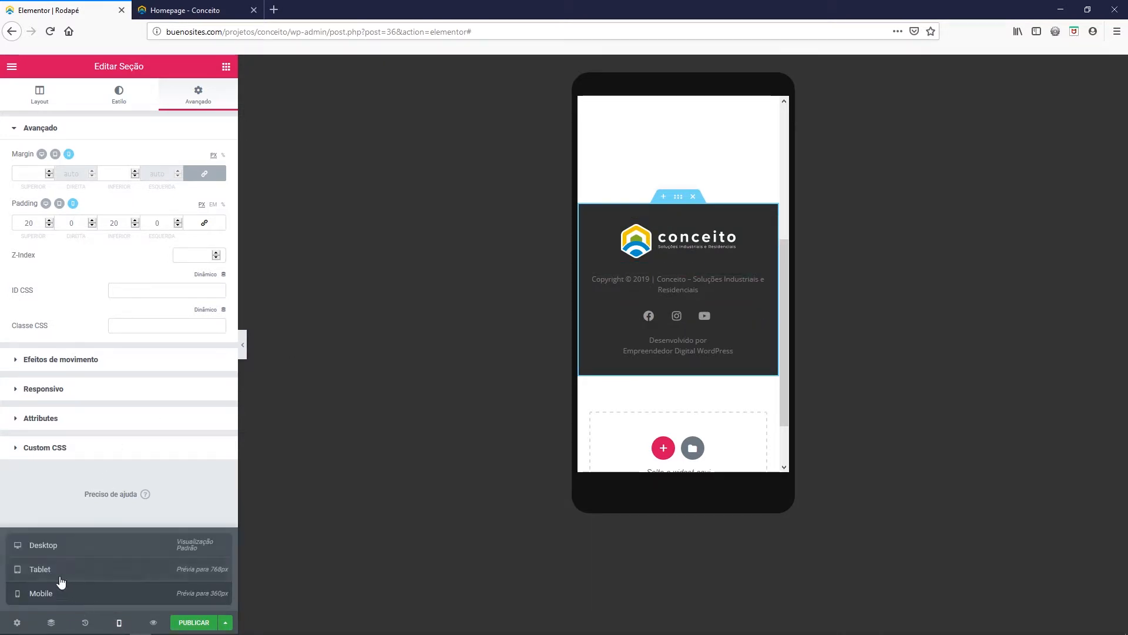
left_click(55, 580)
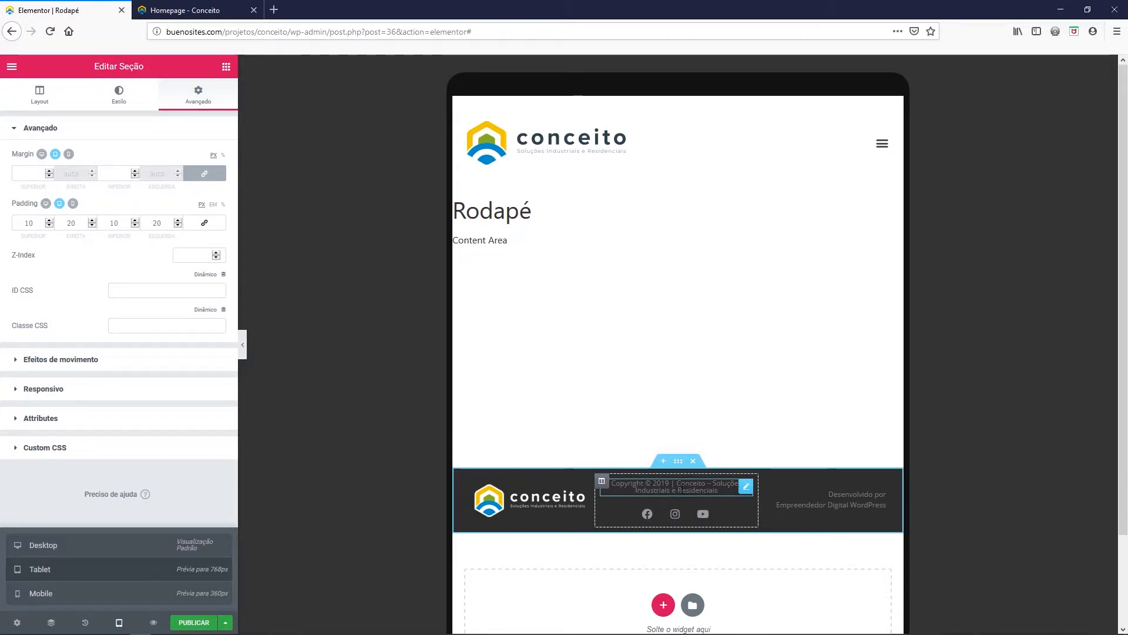
left_click(682, 486)
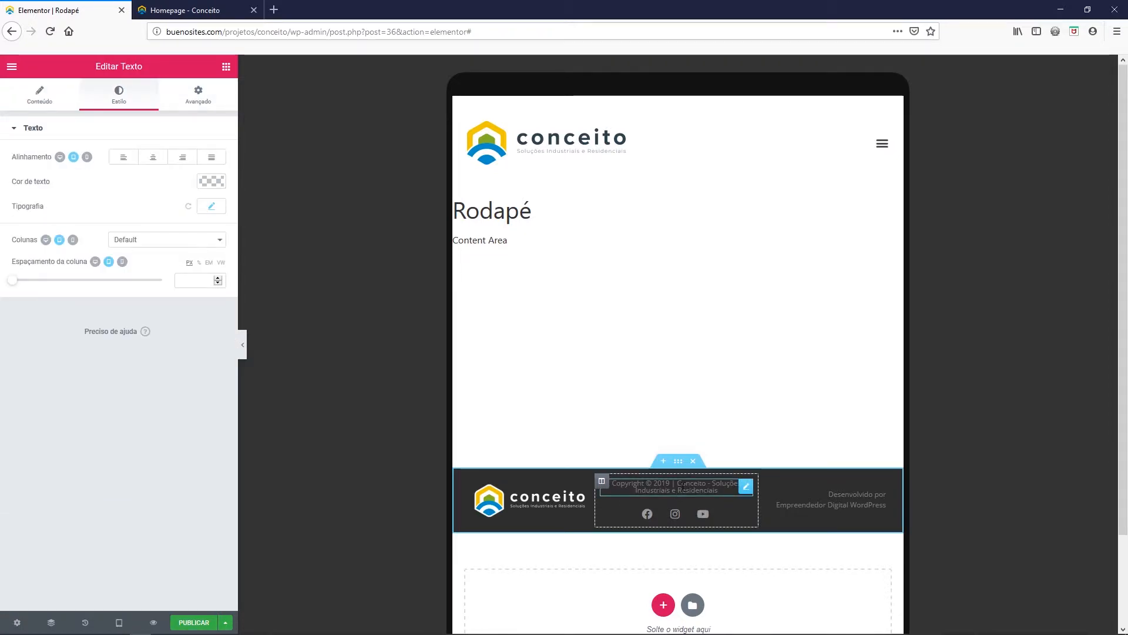
left_click(212, 206)
left_click(198, 399)
left_click(189, 415)
type("18")
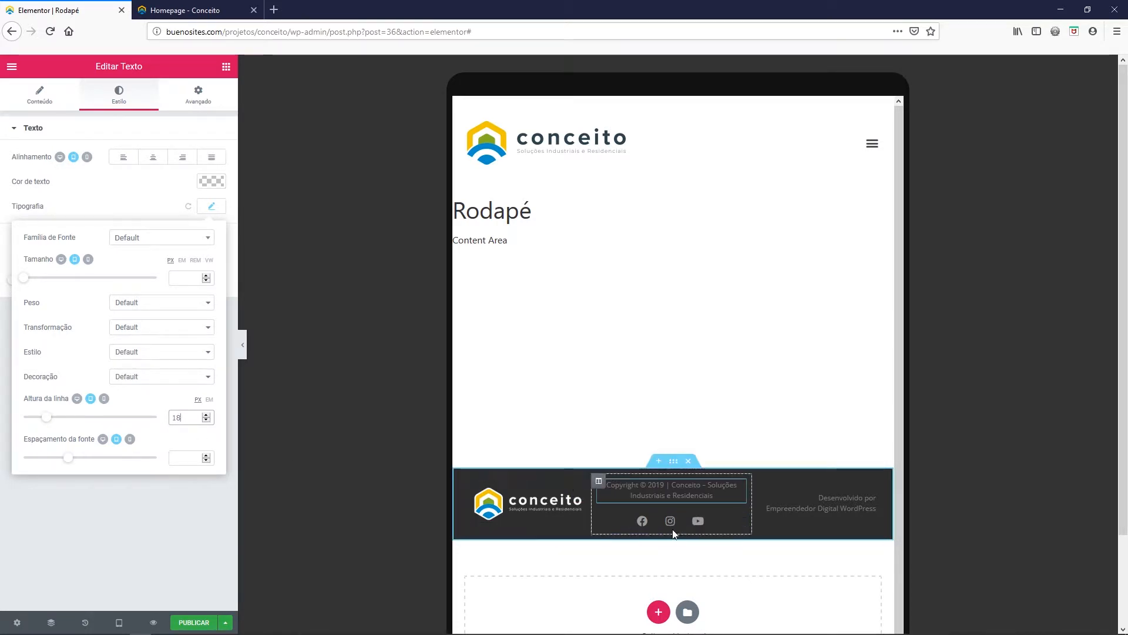
- Set the footer section's left and right padding to 0 for the tablet view
right_click(464, 477)
left_click(495, 464)
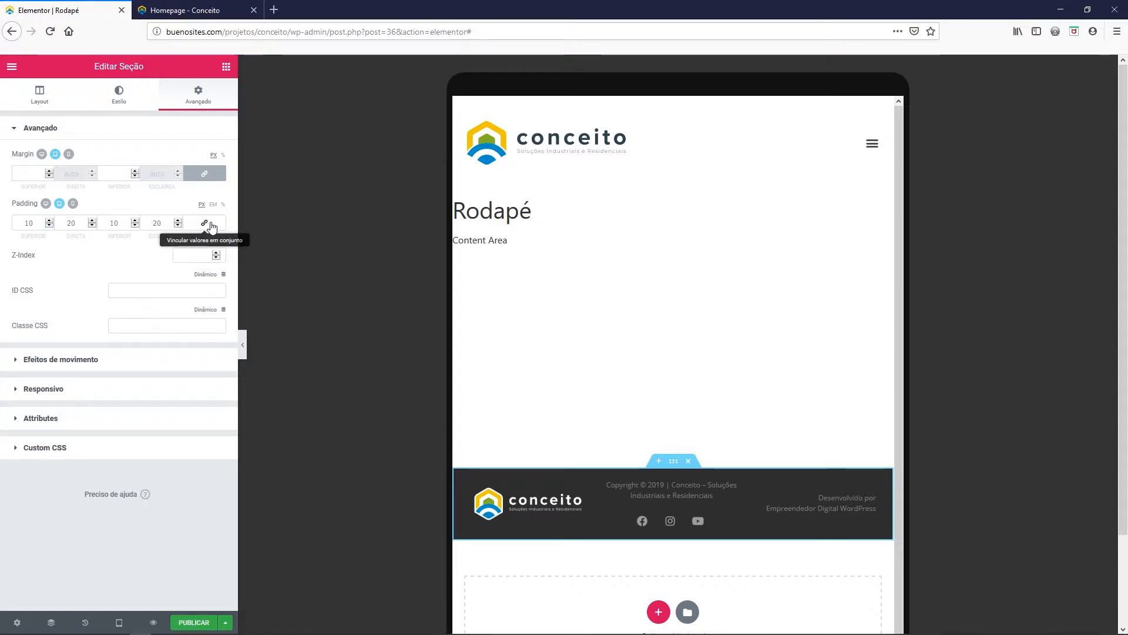
double_click(164, 223)
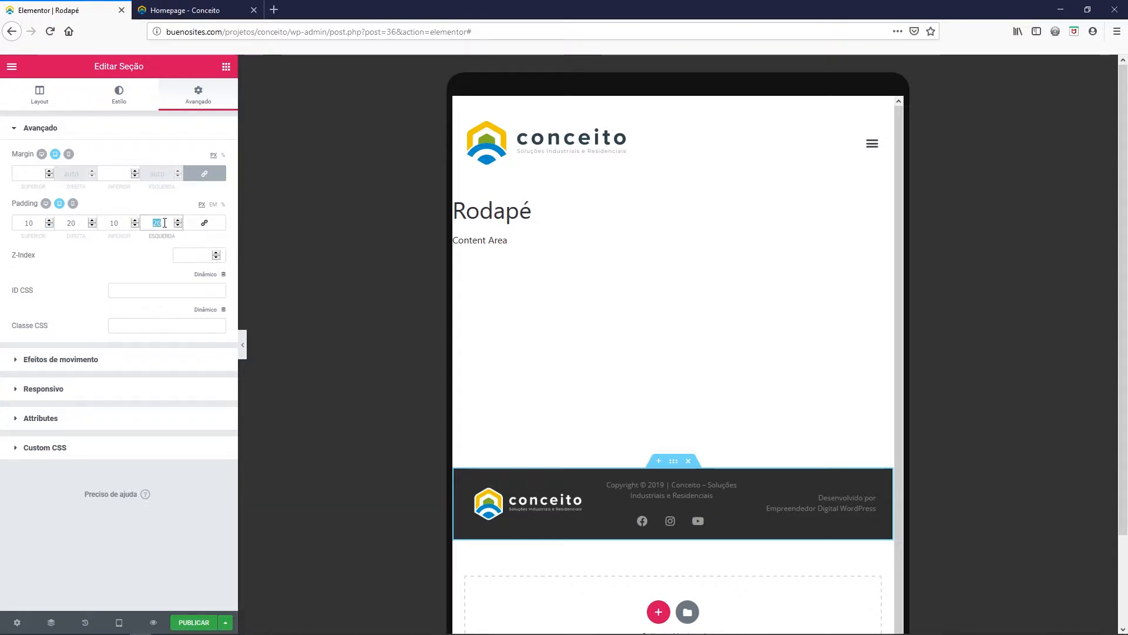
type("0")
double_click(59, 221)
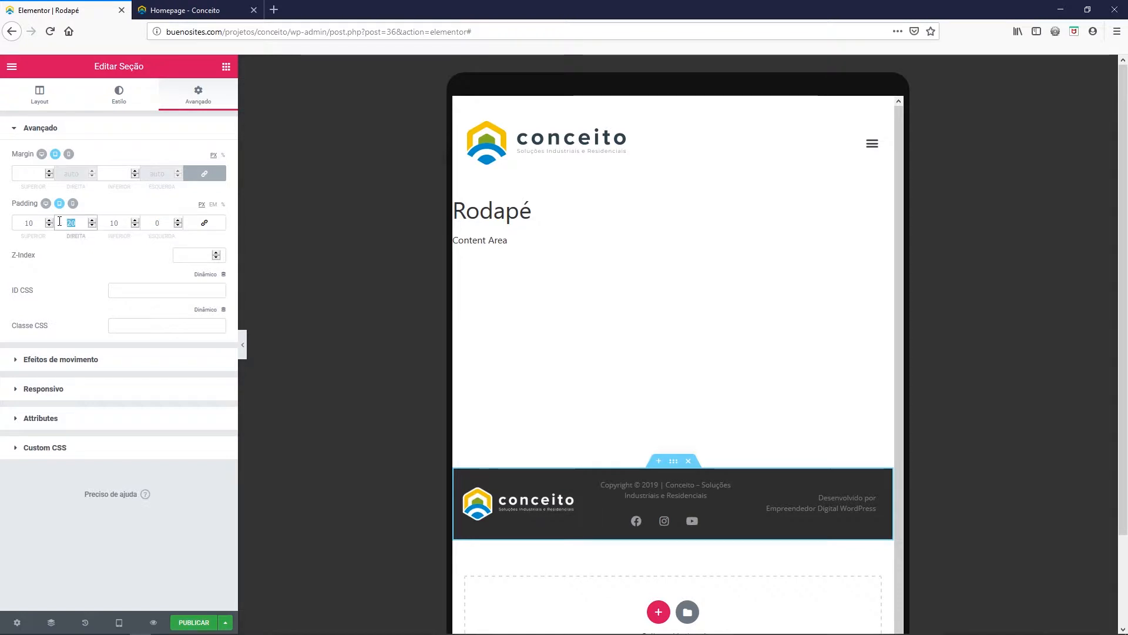
type("0")
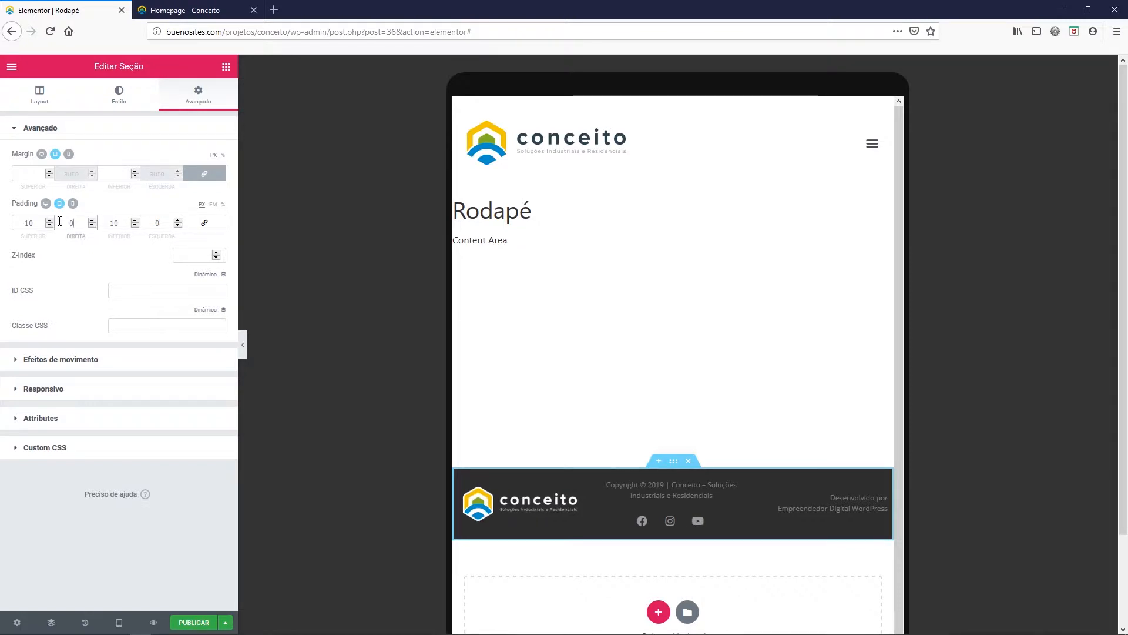
- Set the footer section's top and bottom padding to 40 px for tablet, and return to the desktop preview
double_click(28, 223)
type("40")
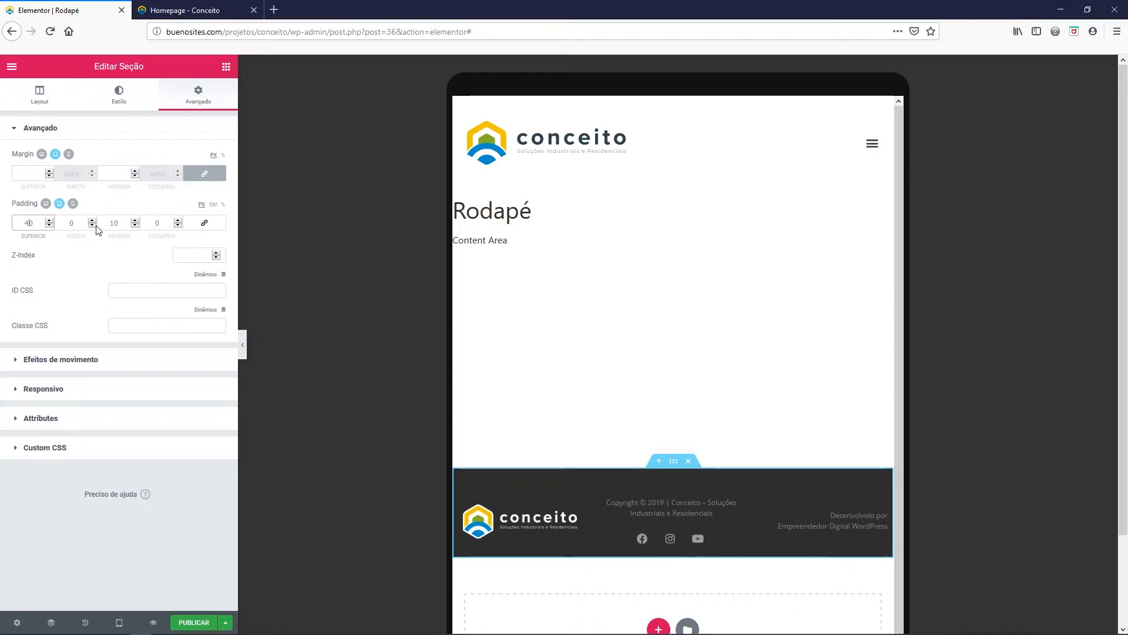
double_click(115, 222)
type("40")
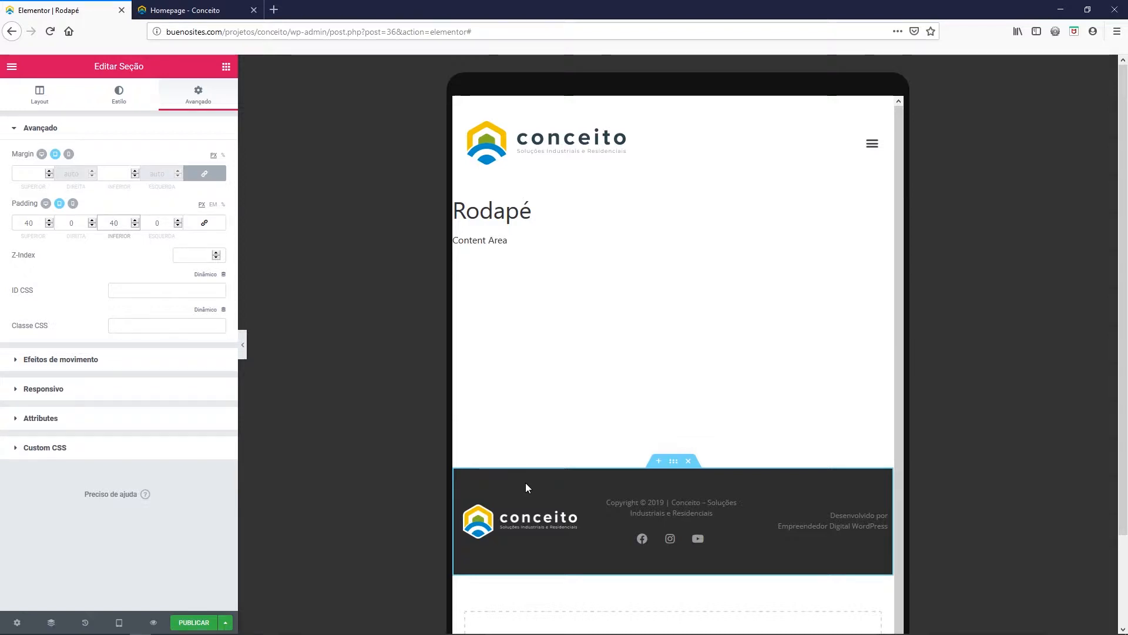
left_click(120, 625)
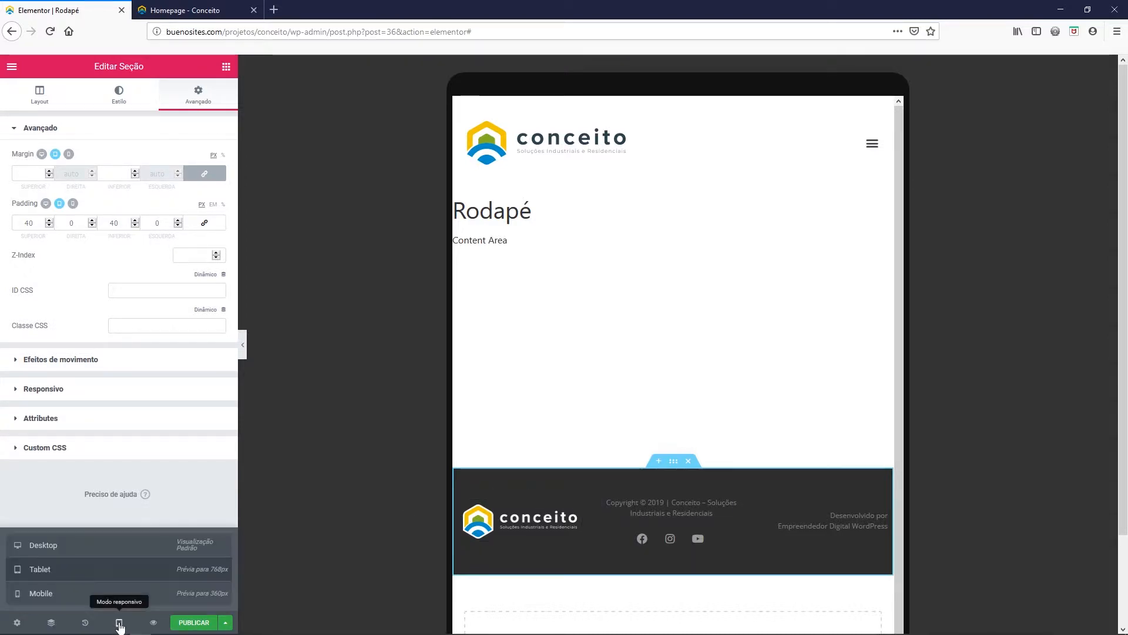
left_click(68, 557)
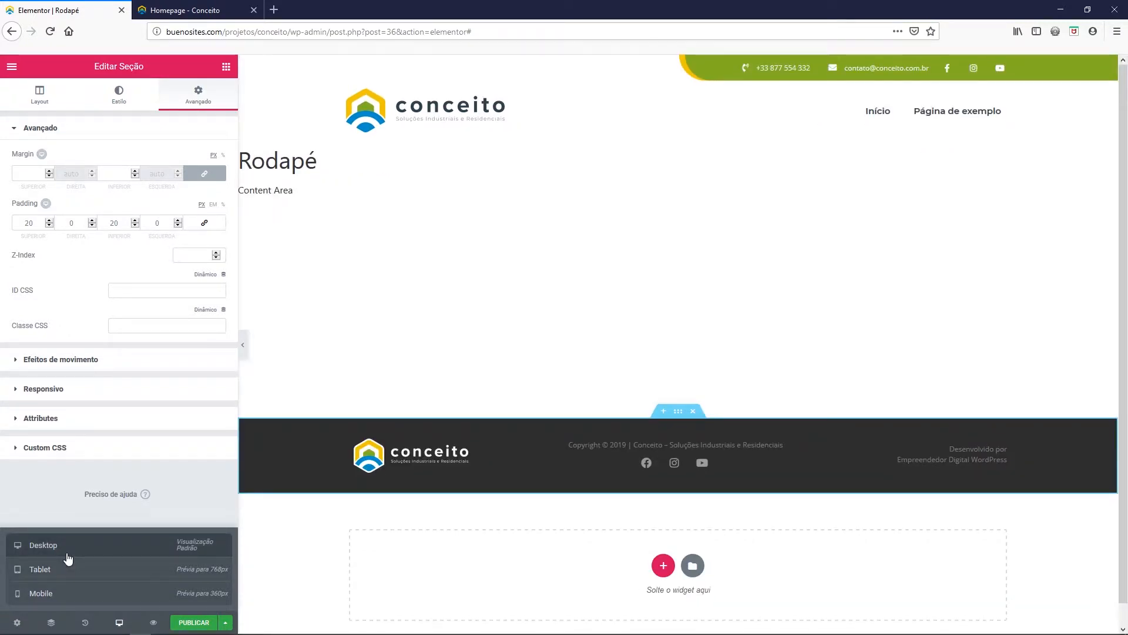
- Check the footer in the mobile preview and publish the template with a display condition that includes the Entire Site
left_click(67, 593)
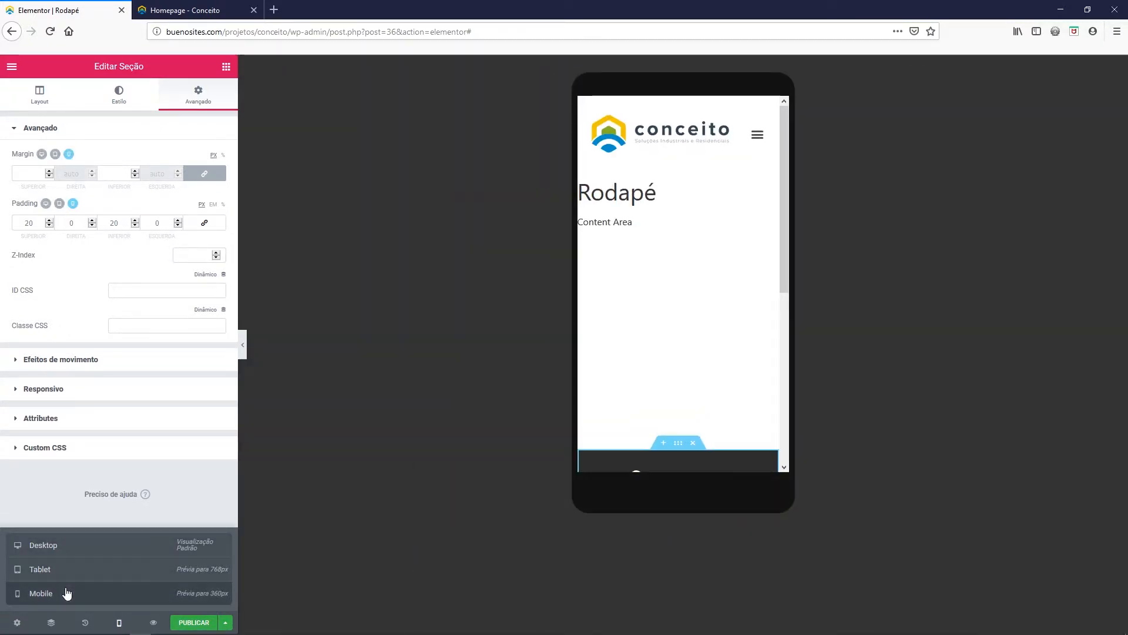
scroll(670, 379, "down", 5)
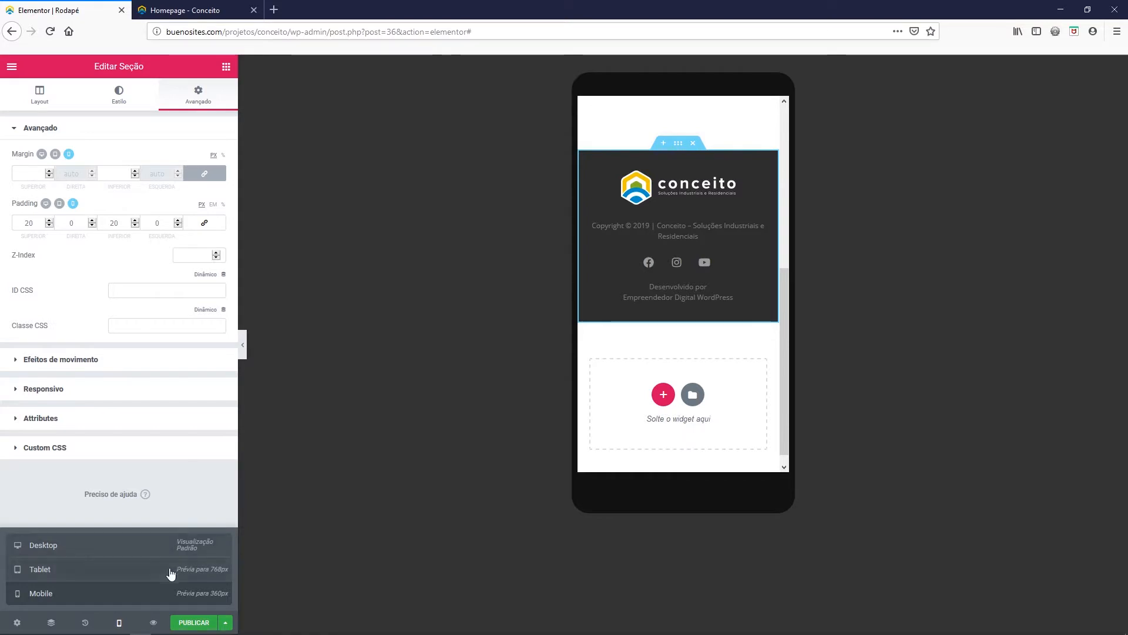
left_click(185, 623)
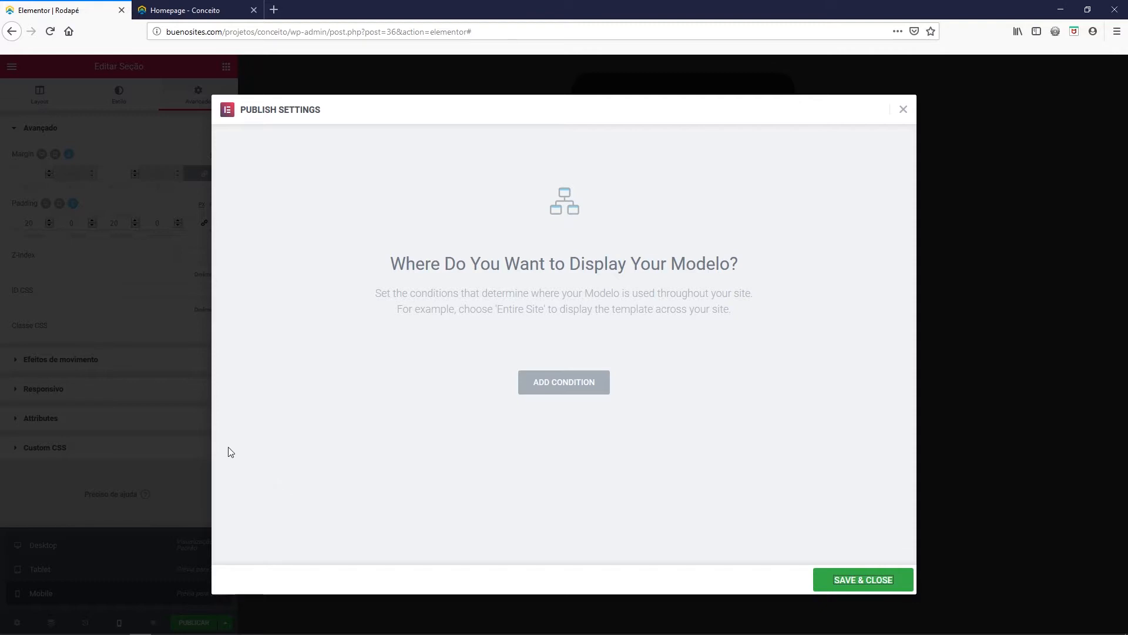
left_click(537, 387)
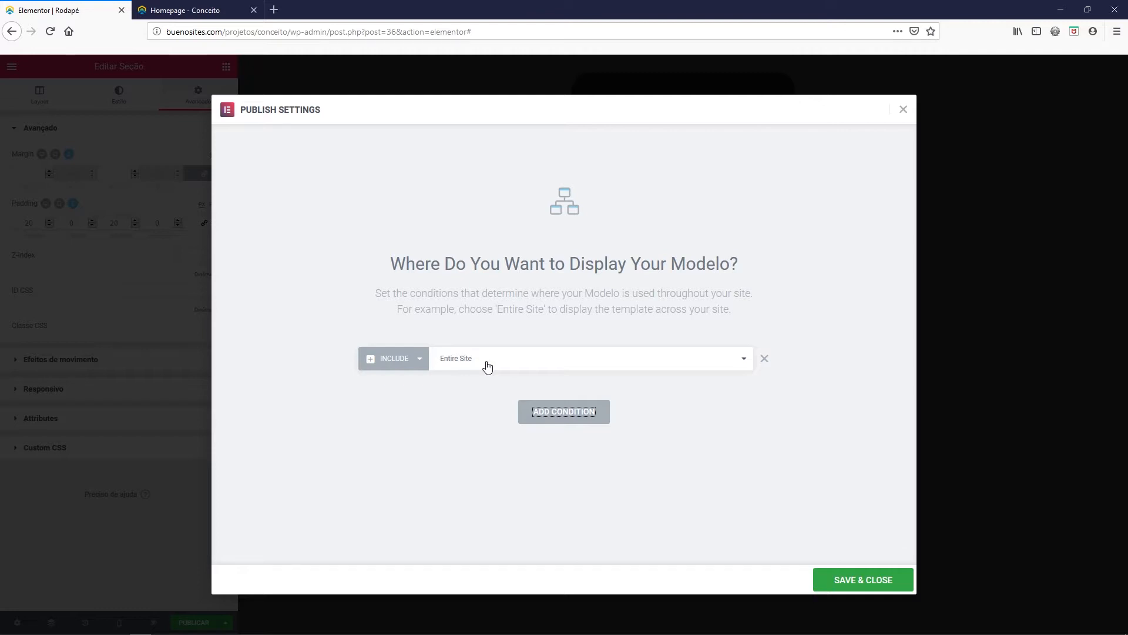
left_click(842, 581)
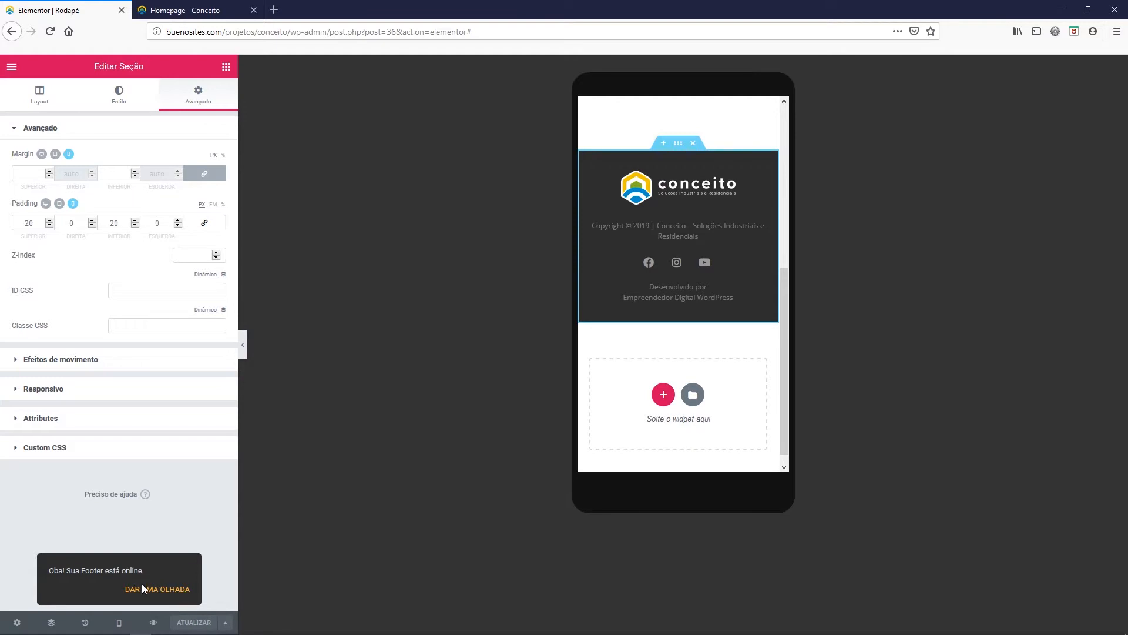
- Compare the reference homepage's footer with the published Rodapé page, and return to the Elementor editor
left_click(205, 10)
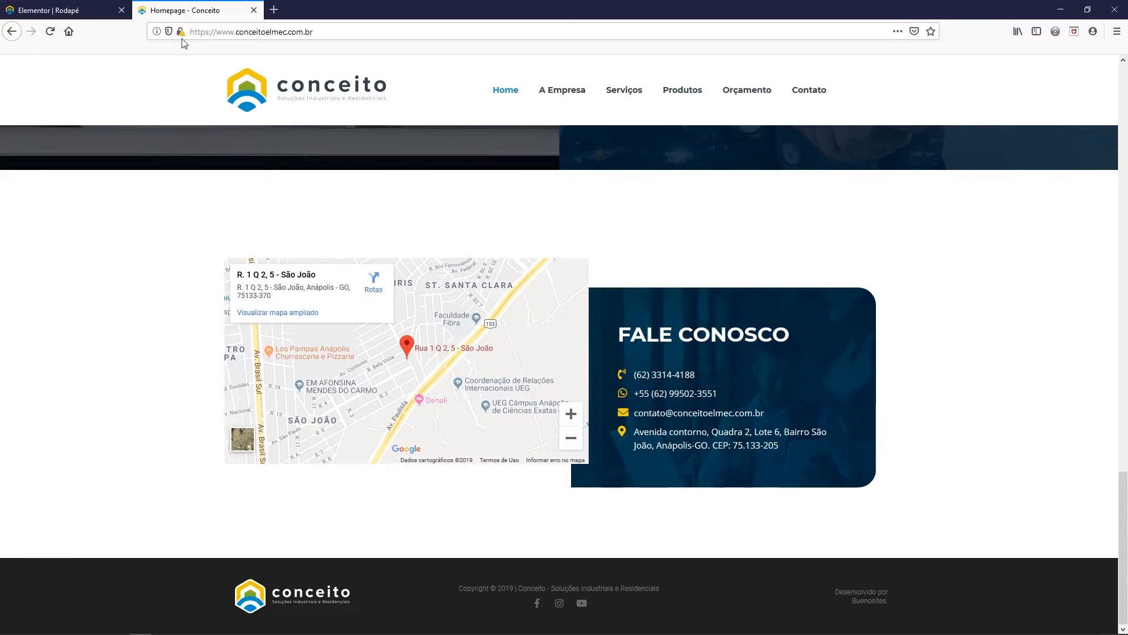
left_click(82, 10)
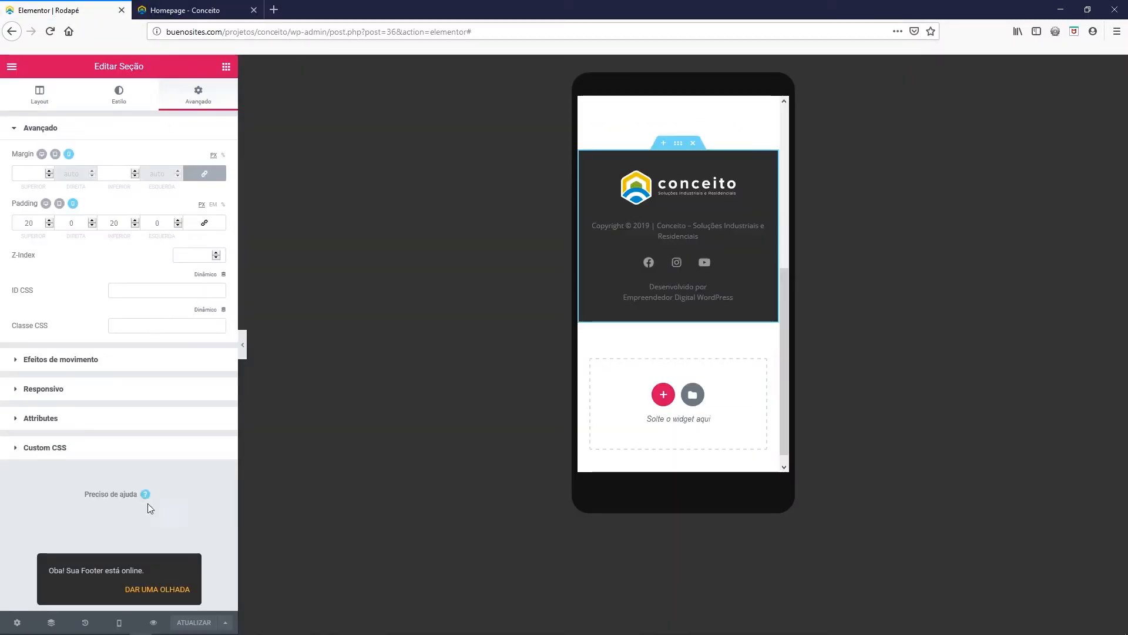
left_click(166, 589)
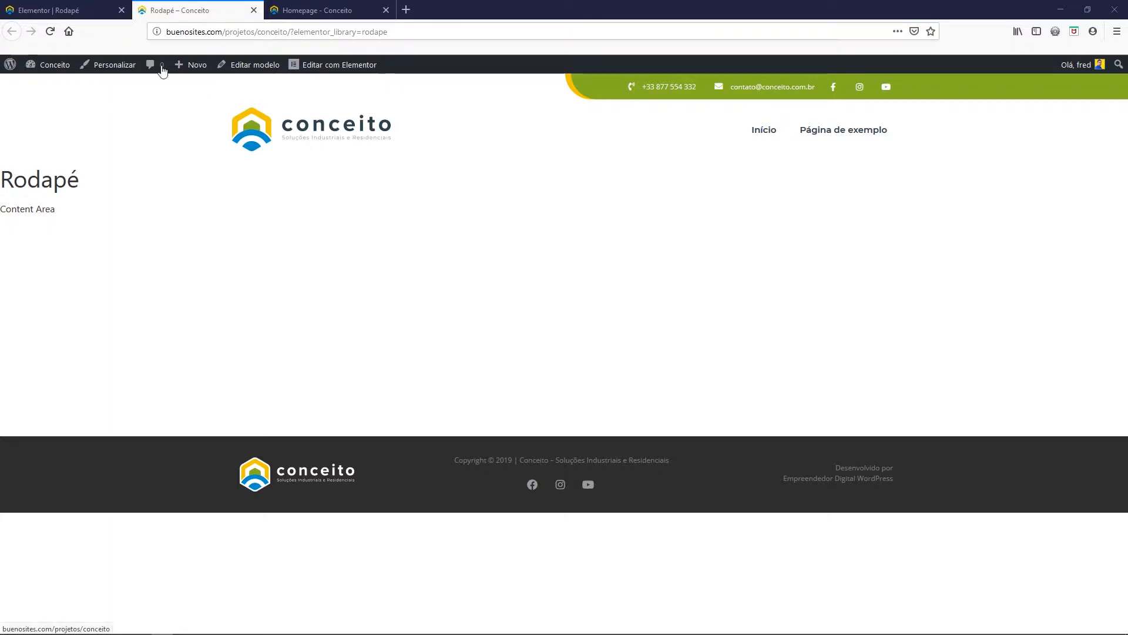
left_click(77, 14)
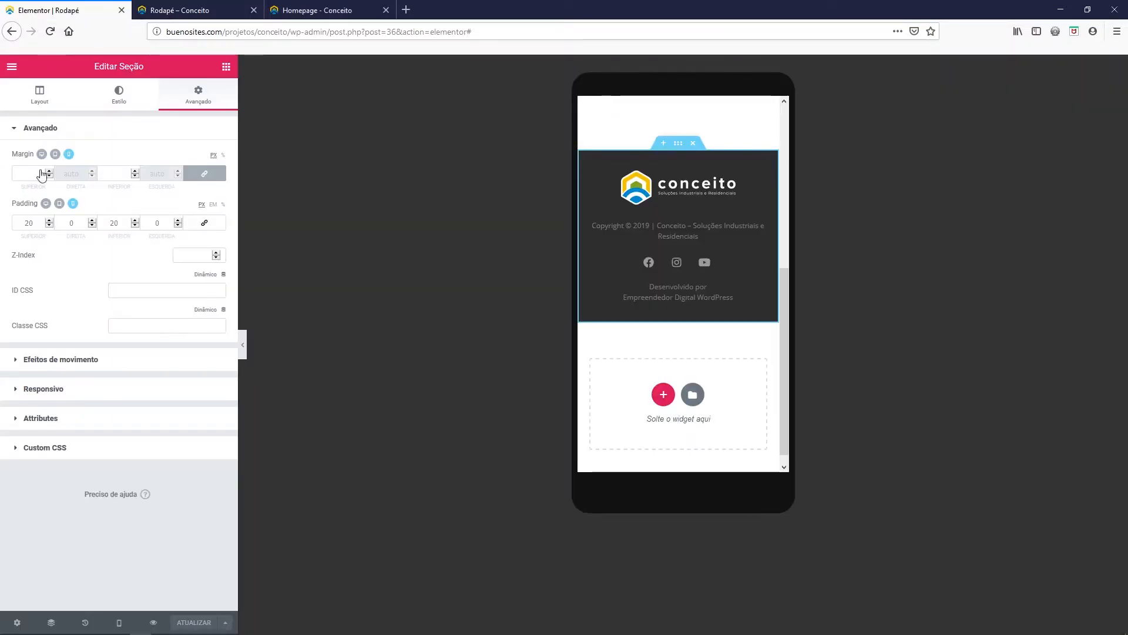
- Check the footer section's layout in the mobile, tablet and desktop previews, ending on the desktop view
scroll(642, 275, "up", 5)
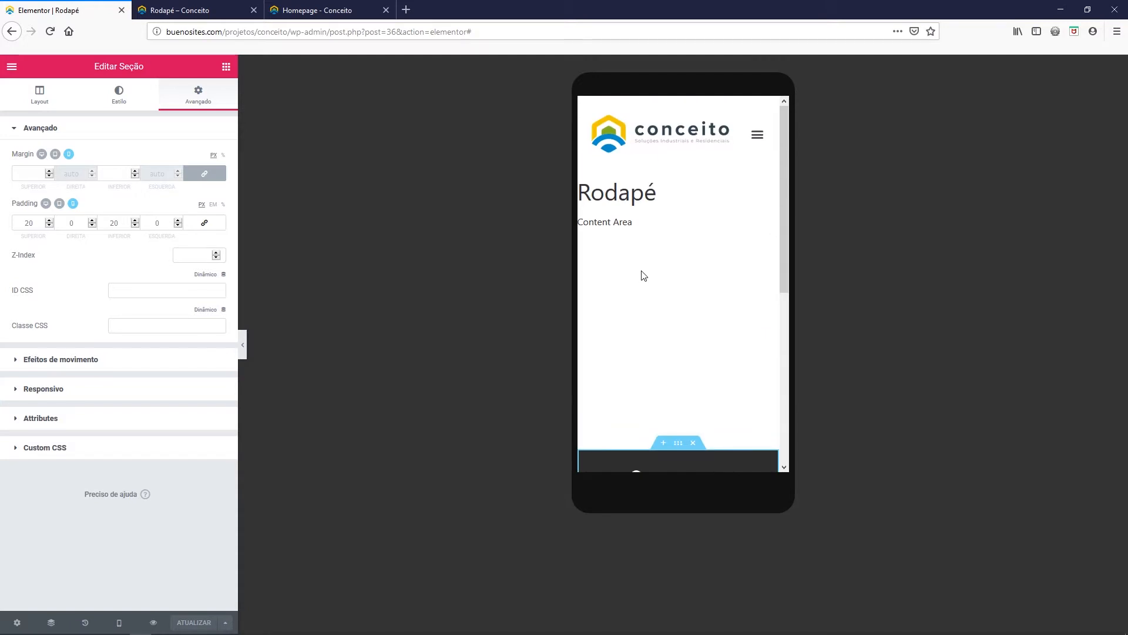
scroll(642, 273, "down", 5)
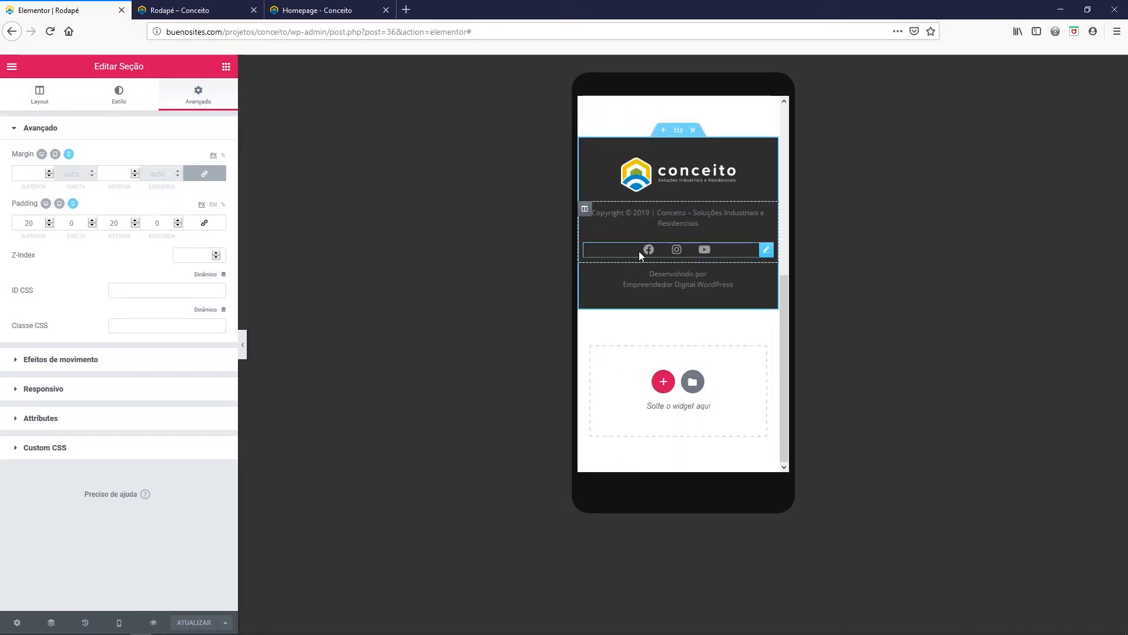
scroll(634, 269, "up", 5)
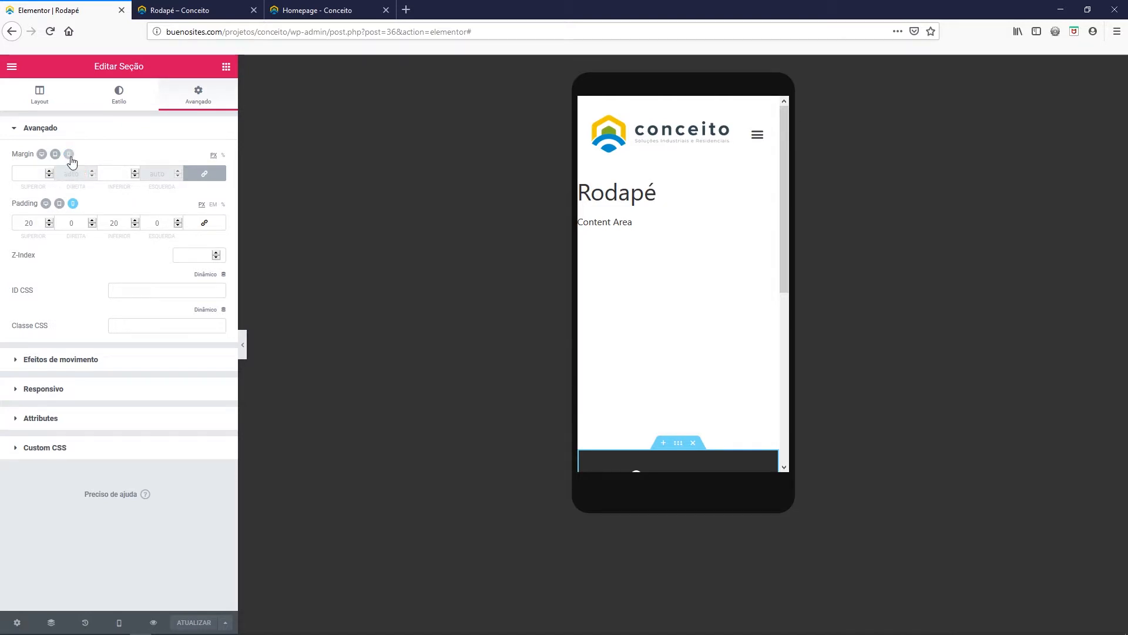
left_click(123, 630)
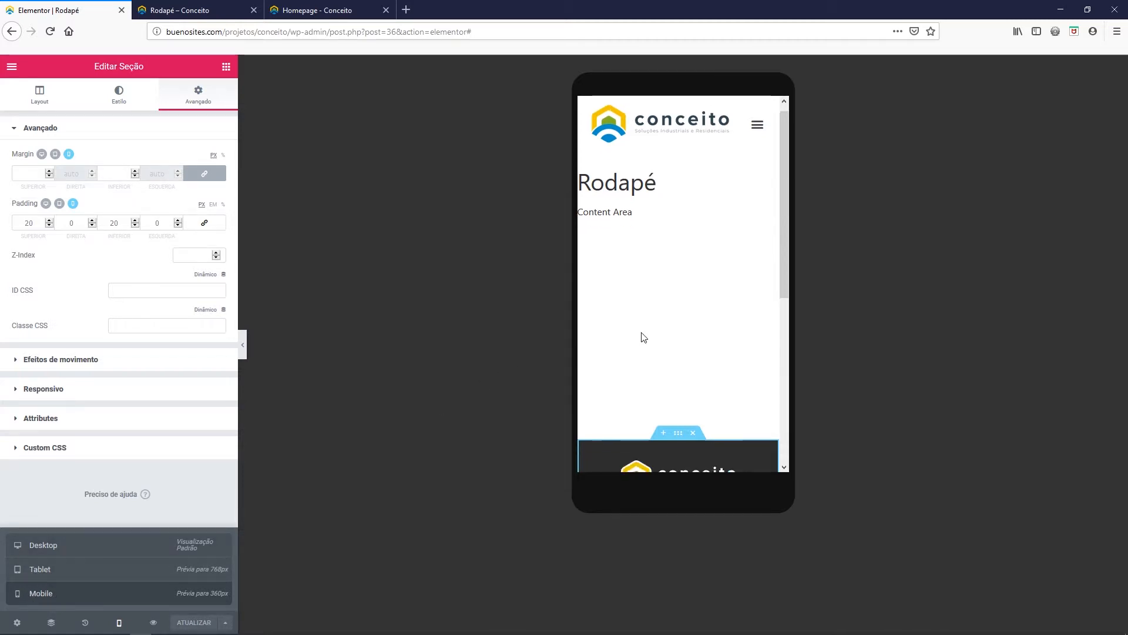
scroll(644, 337, "down", 5)
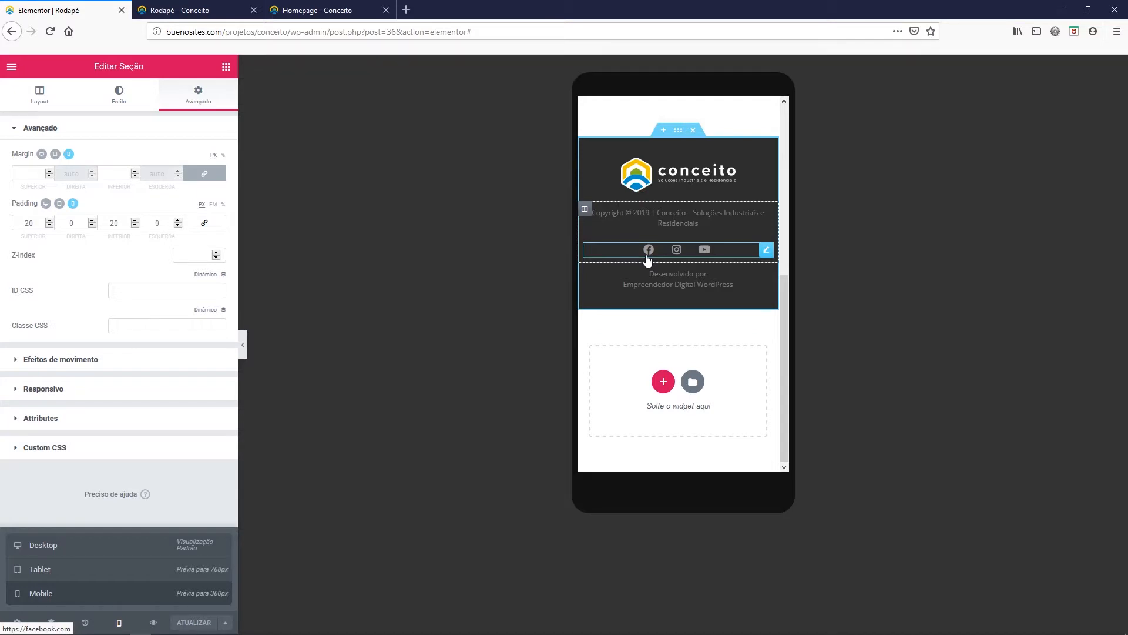
left_click(66, 577)
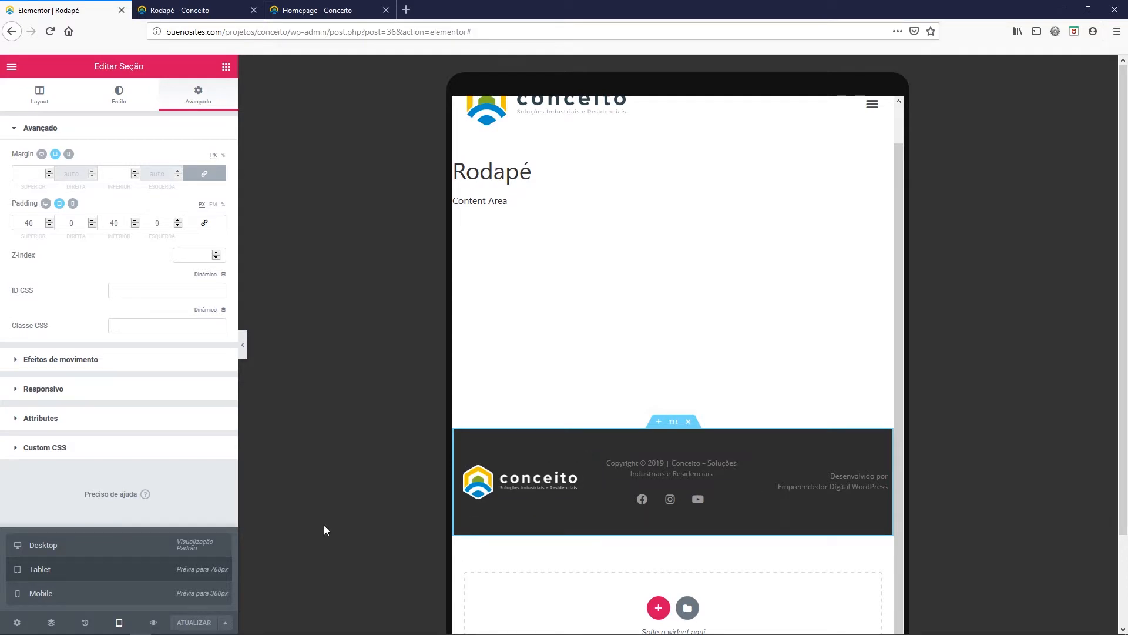
left_click(59, 546)
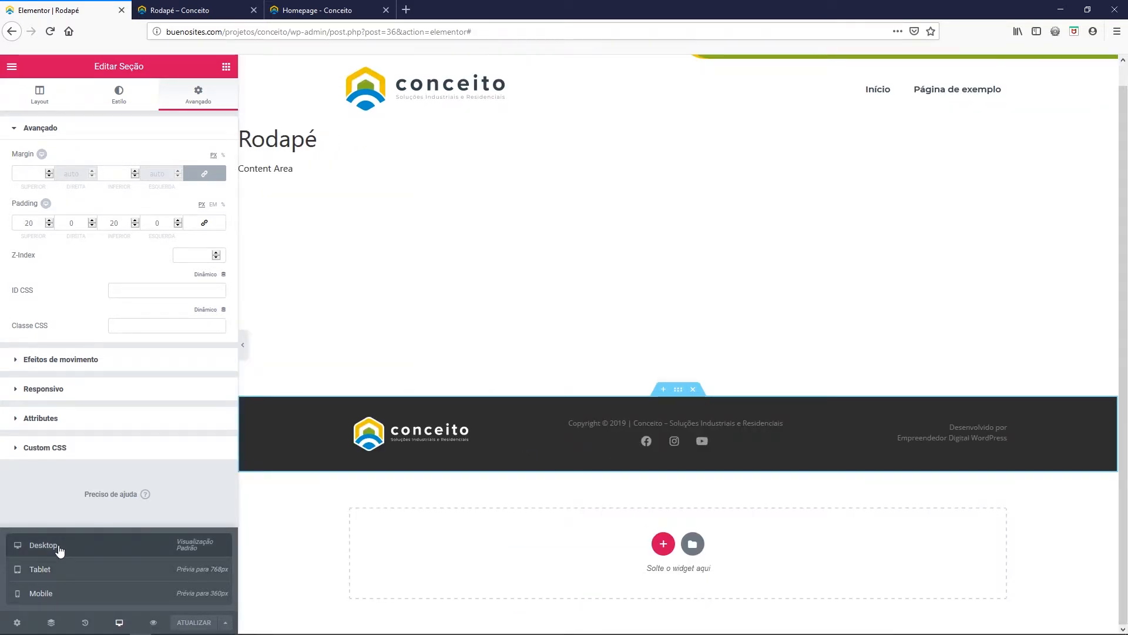
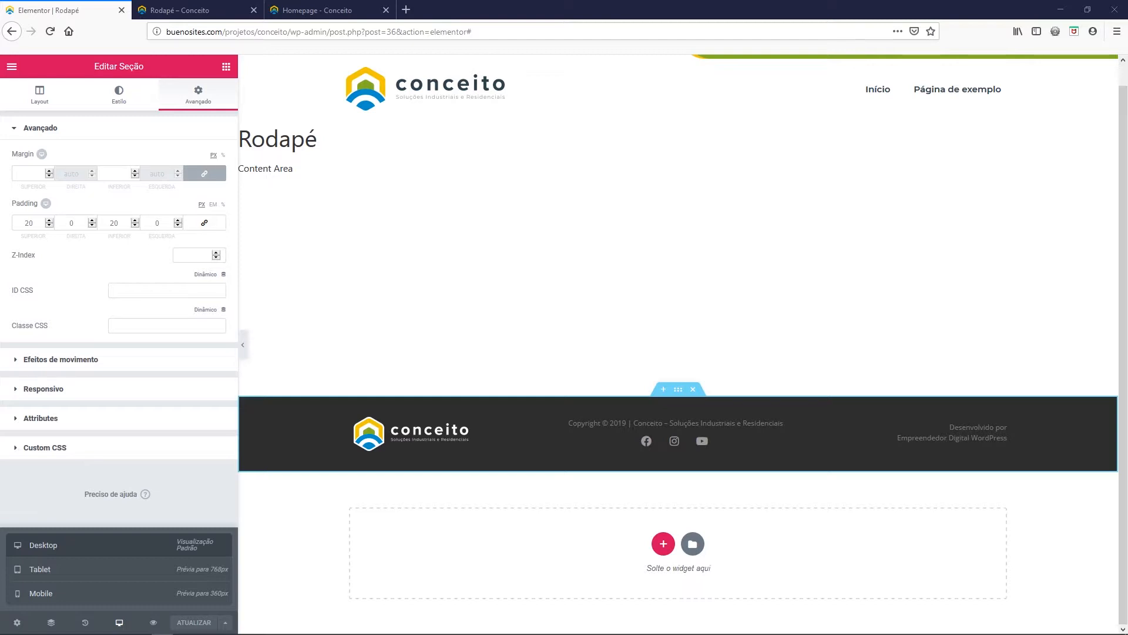
- Exit the footer template editor to the WordPress dashboard and open the list of pages
left_click(13, 68)
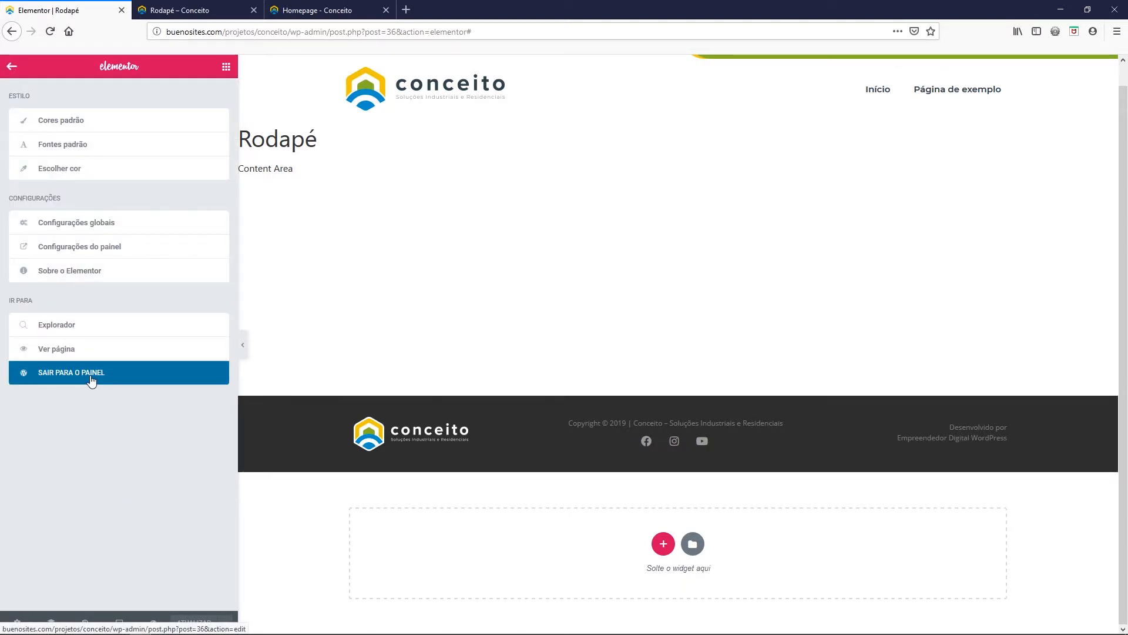
left_click(48, 377)
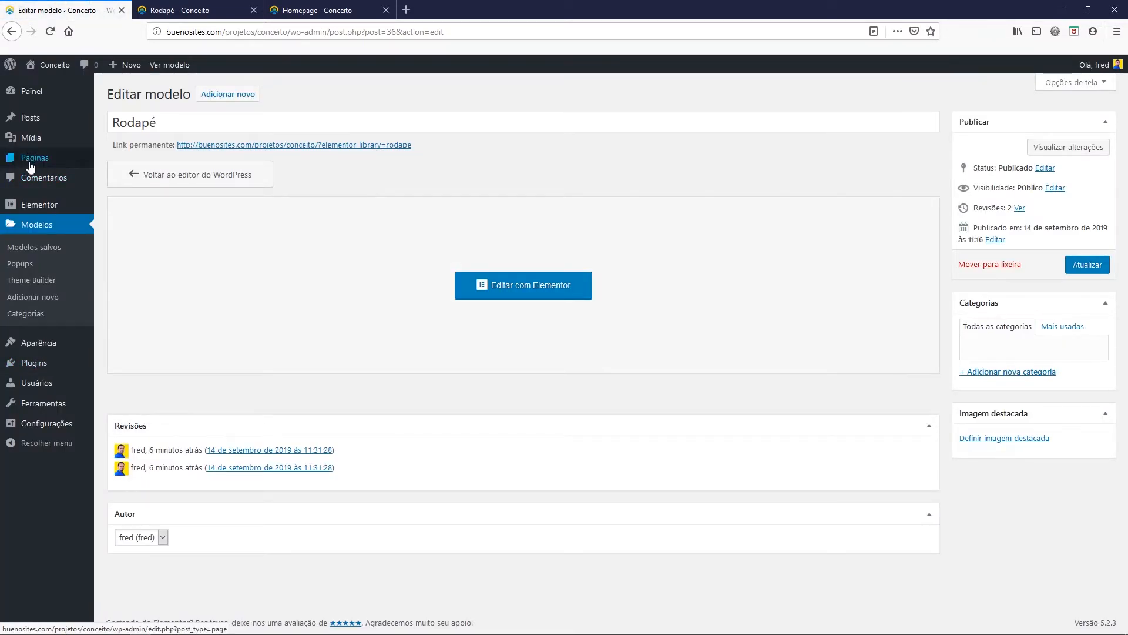
mouse_move(32, 163)
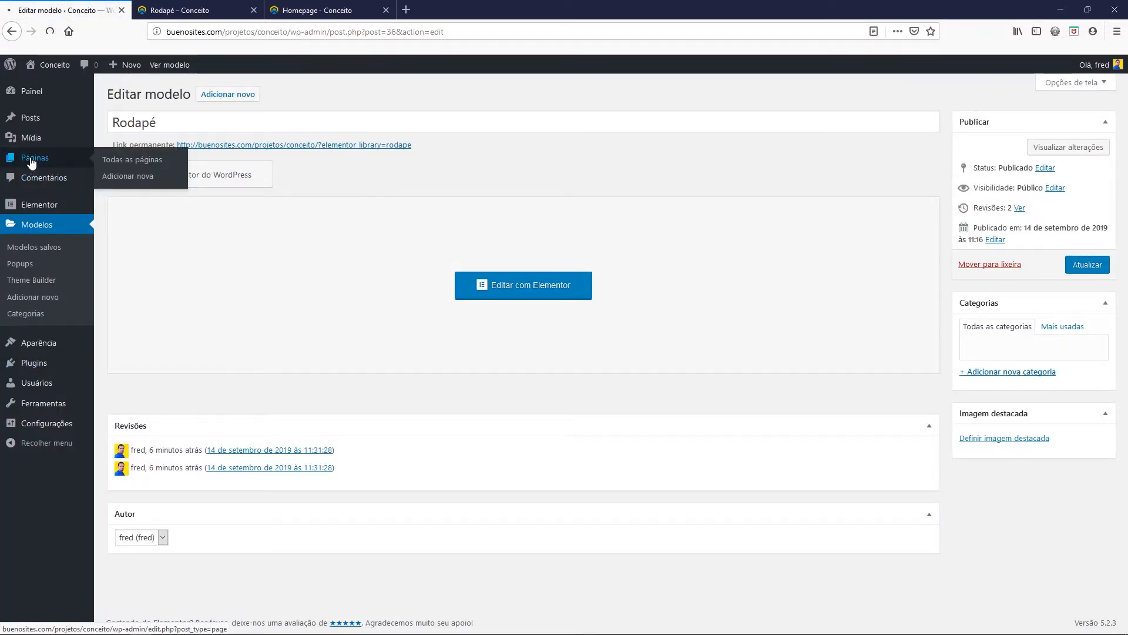
left_click(32, 162)
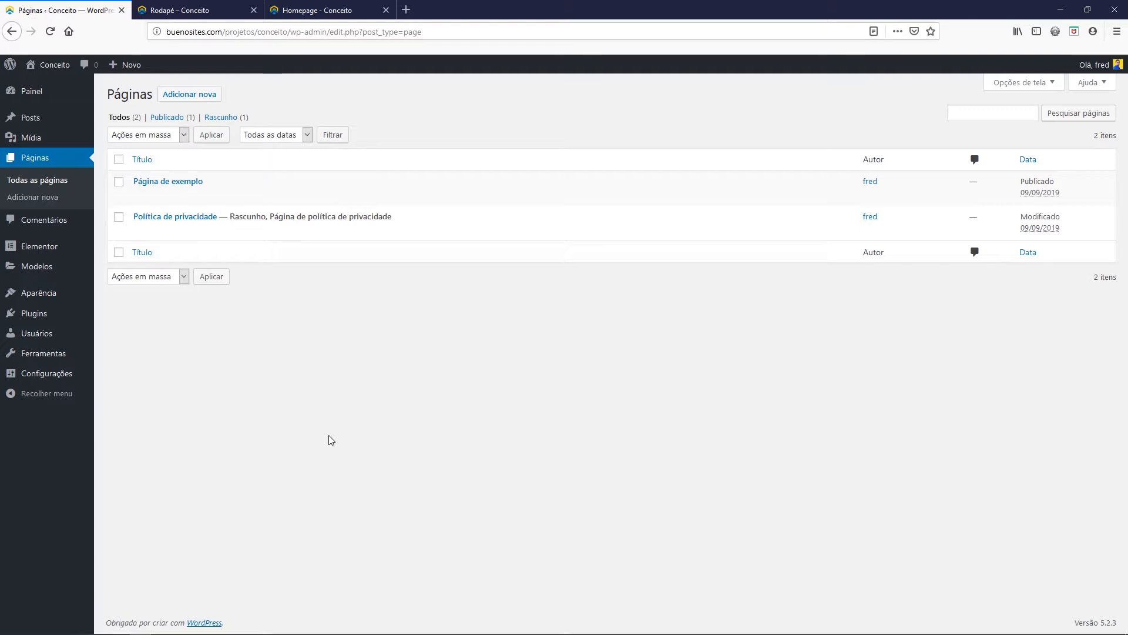
- Add a new page, dismiss the block editor's welcome tip, and title the page "Homepage"
left_click(204, 100)
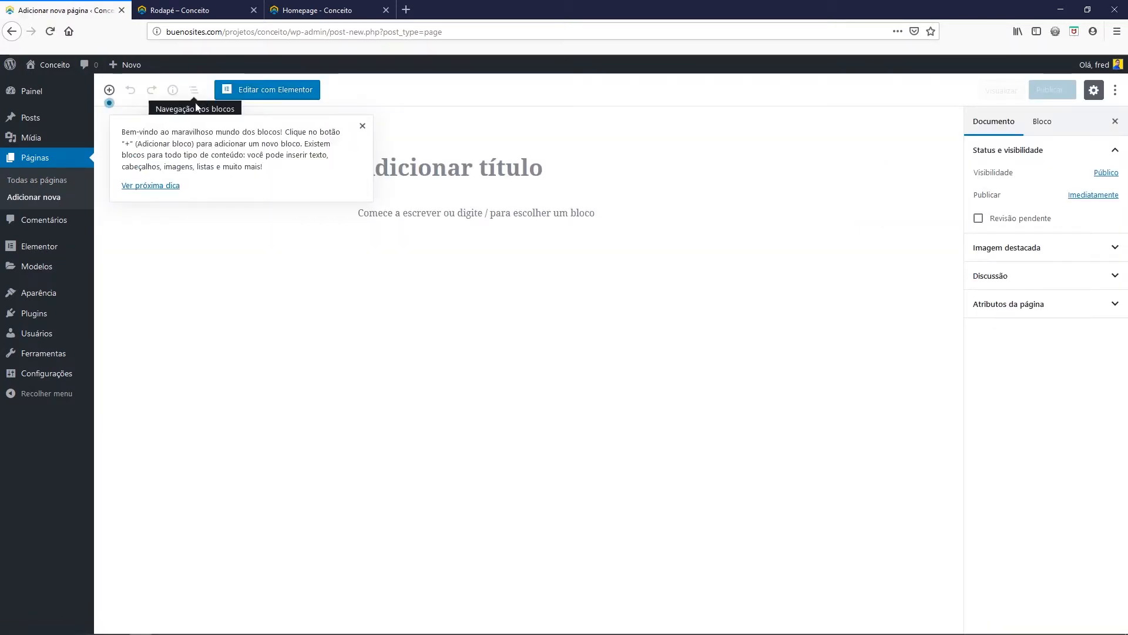
left_click(363, 126)
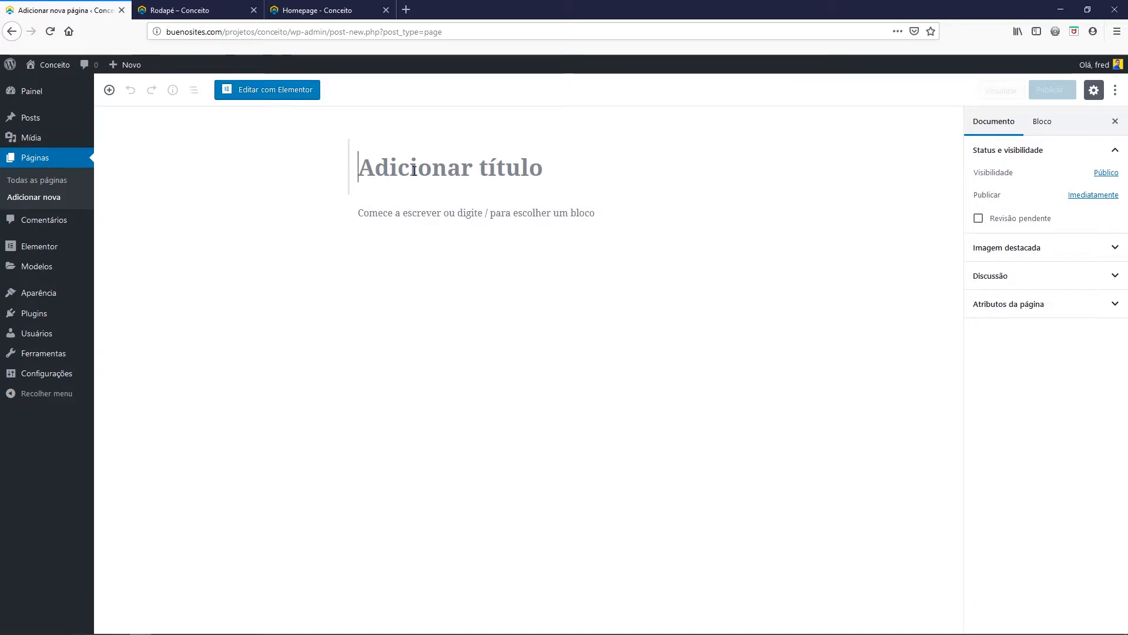
type("Homepage")
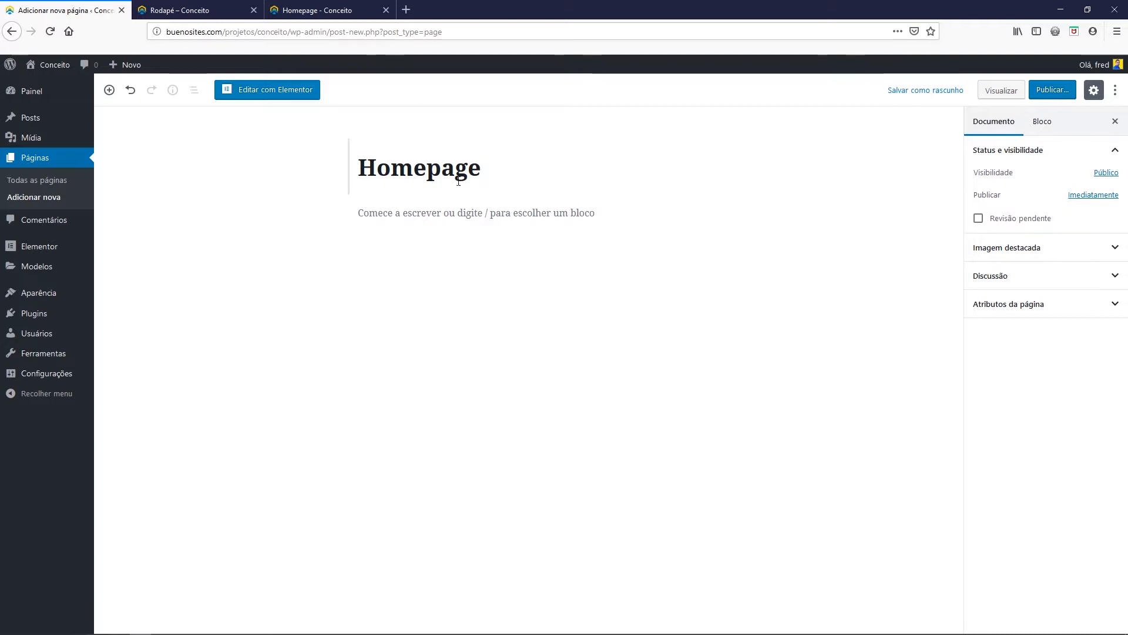
- Set the Homepage's template to "Elementor largura total" in the page attributes and publish the page
left_click(998, 313)
left_click(990, 344)
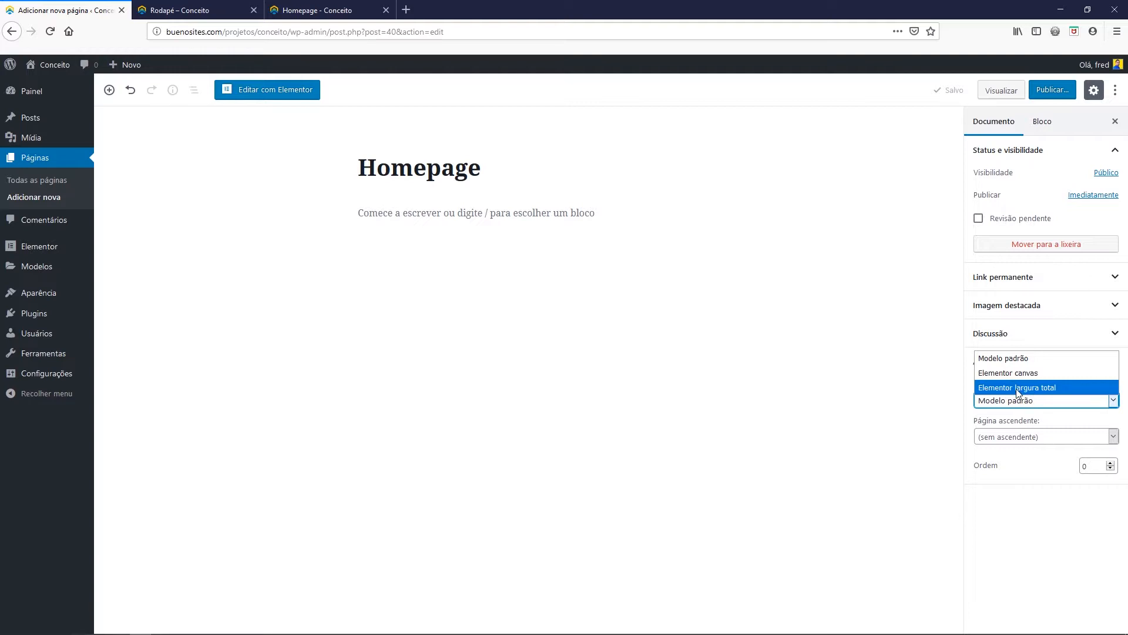
left_click(1018, 389)
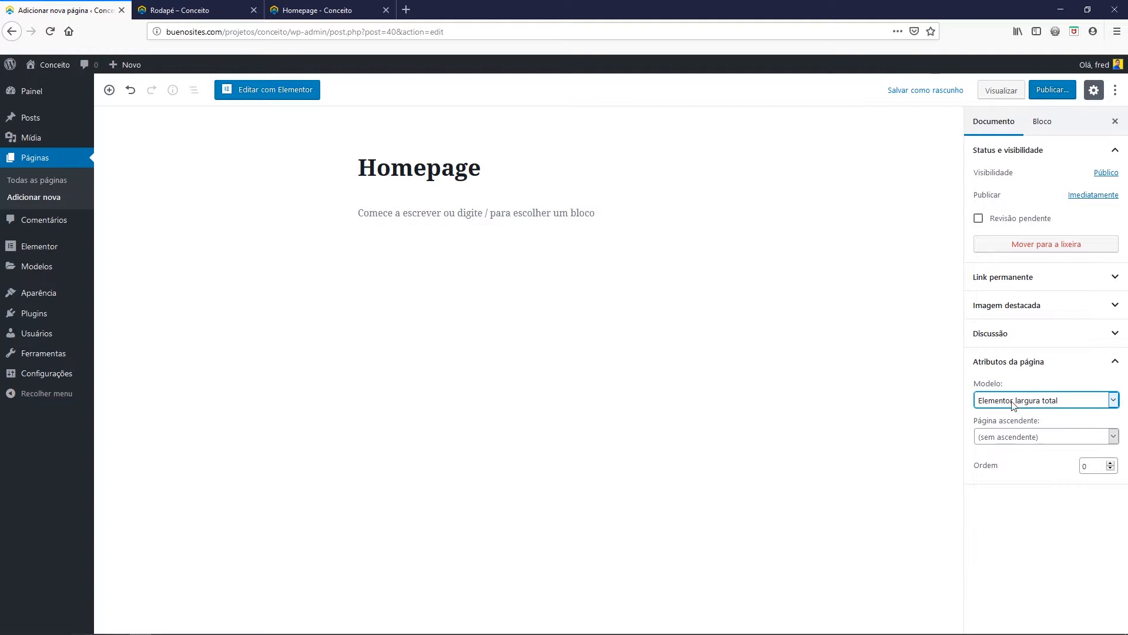
left_click(1041, 94)
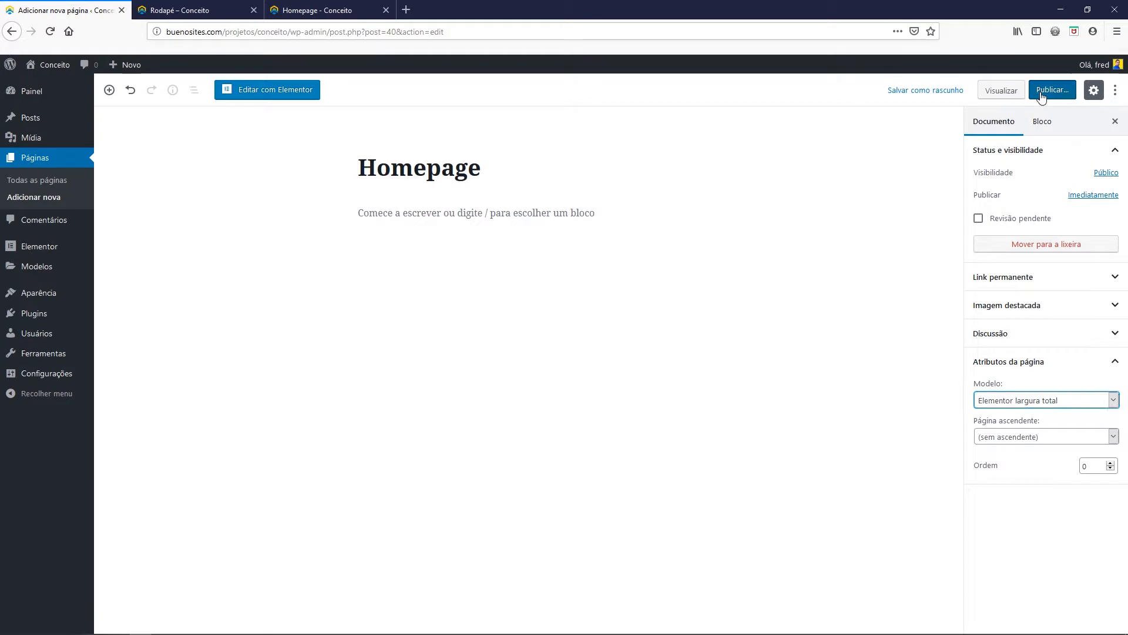
left_click(1041, 94)
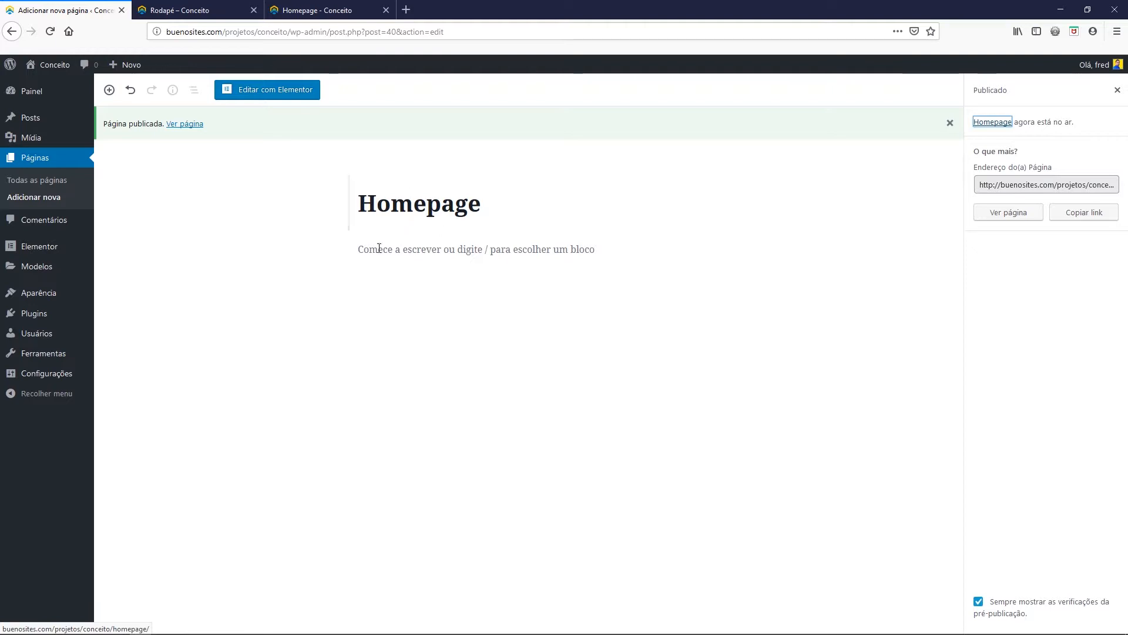
- In the reading settings, make the site's front page a static page, choose Homepage as "Página inicial", and save the changes
mouse_move(48, 374)
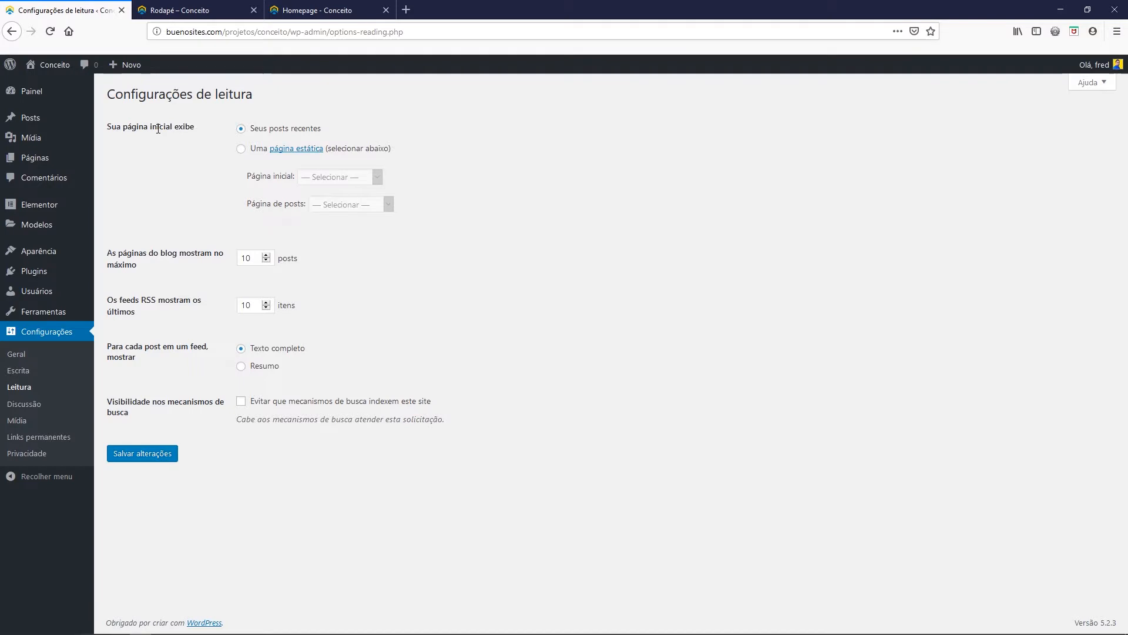
left_click(241, 150)
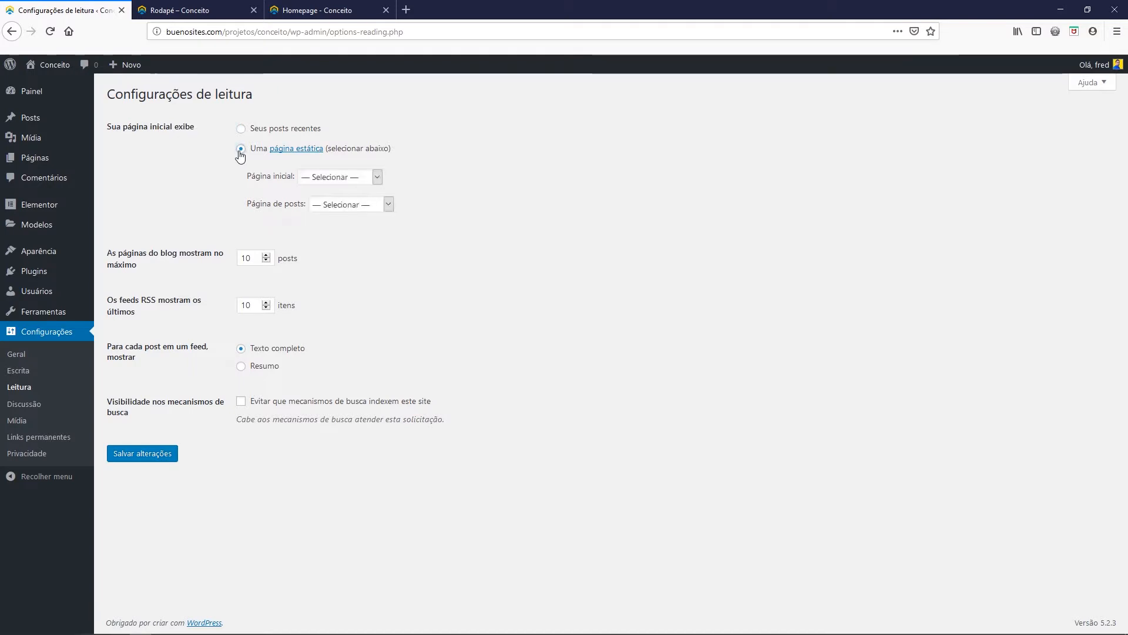
left_click(320, 179)
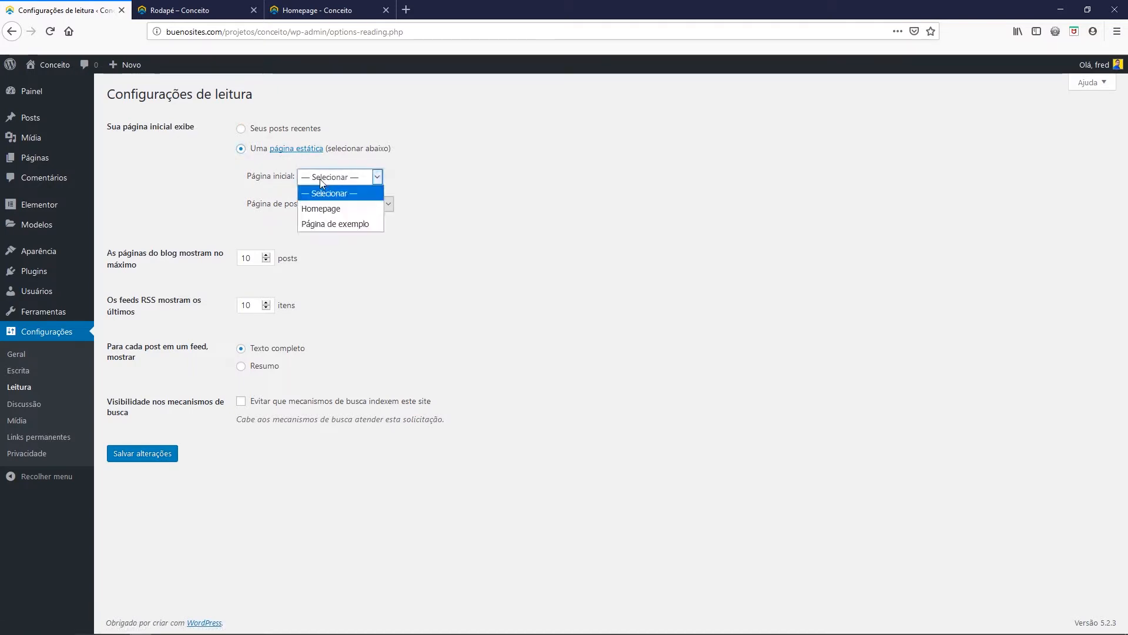
left_click(328, 217)
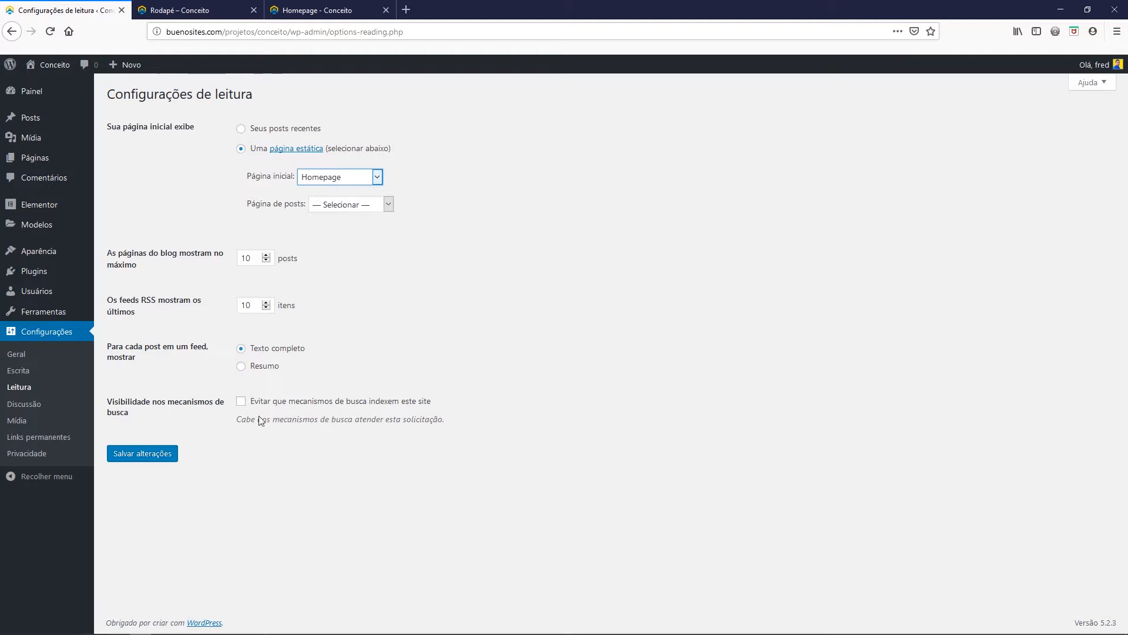
left_click(134, 457)
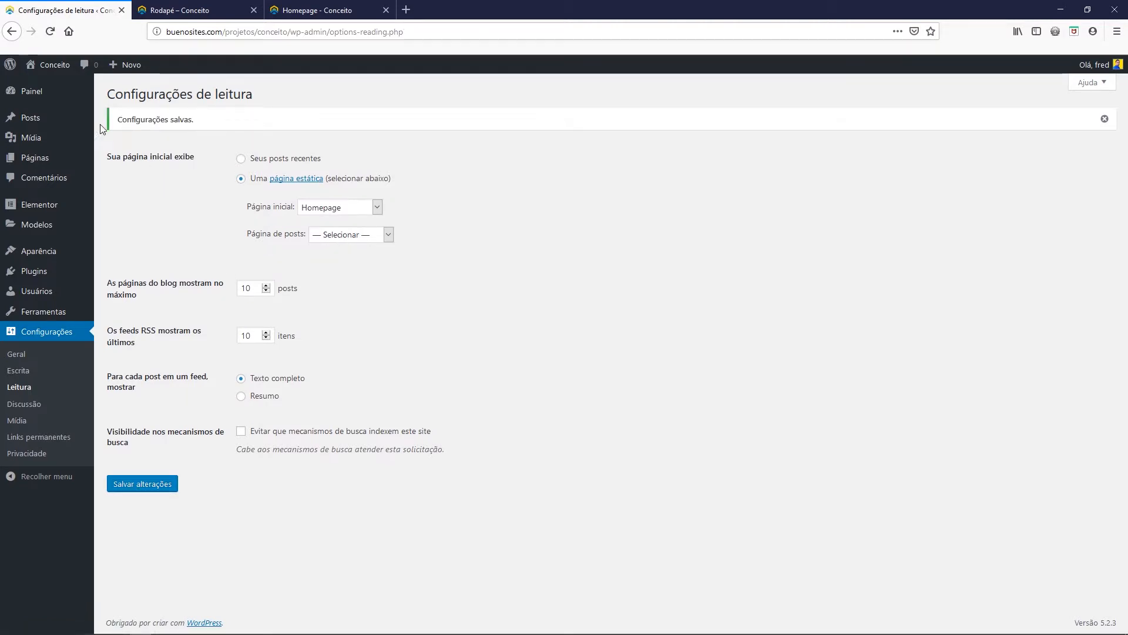
- Open the Conceito site's front page in a new browser tab and view it
mouse_move(48, 65)
right_click(50, 92)
left_click(64, 98)
left_click(171, 13)
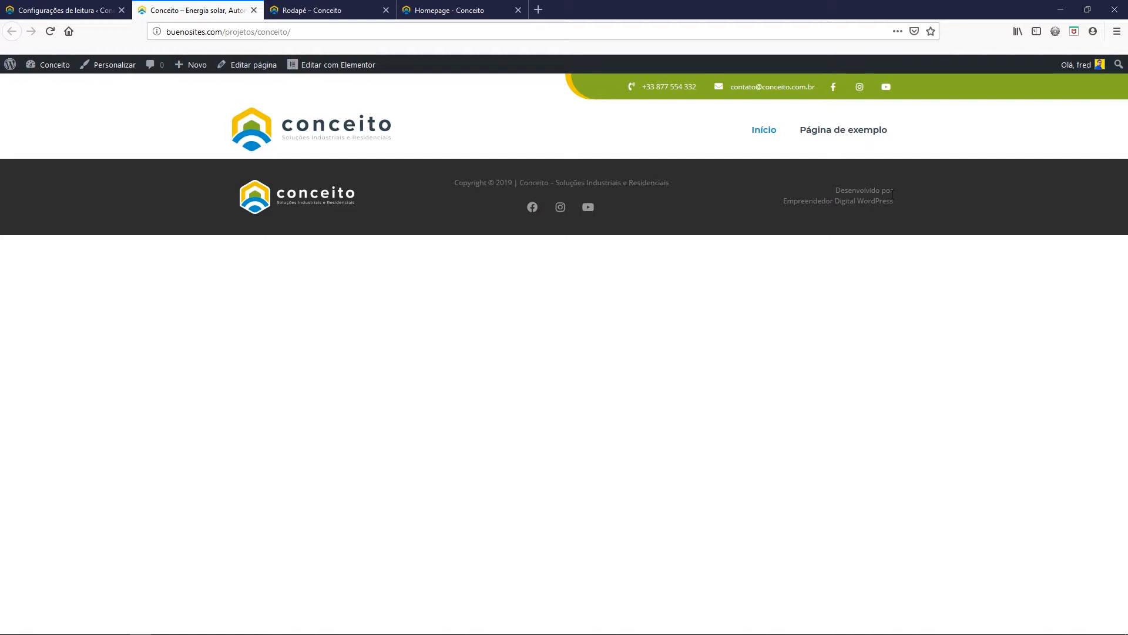
left_click(424, 9)
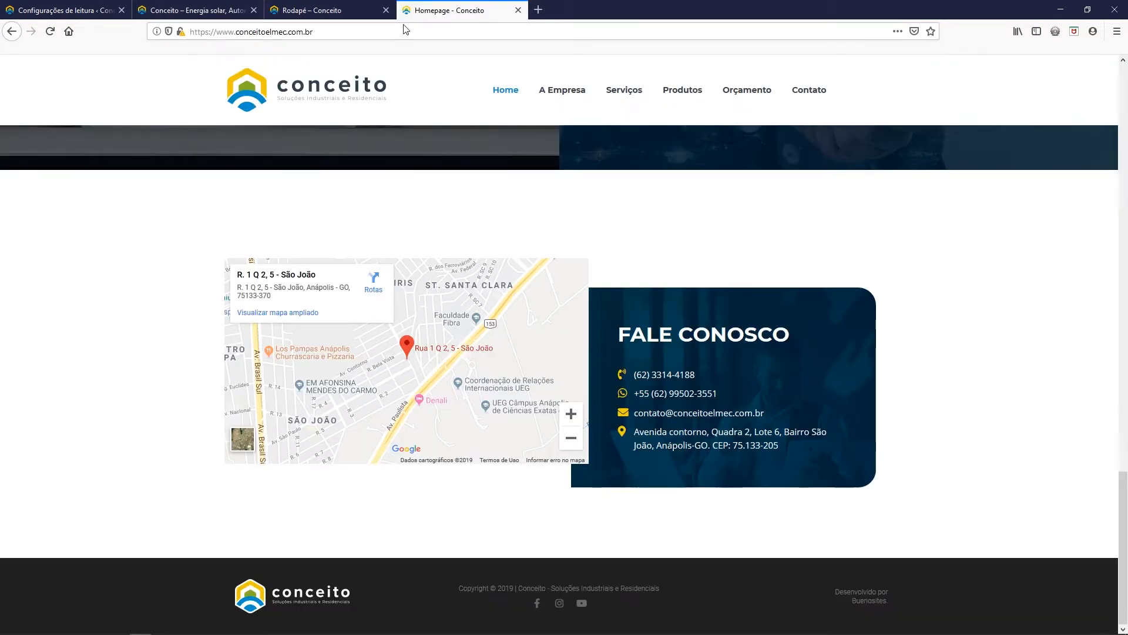
scroll(326, 329, "up", 3)
scroll(598, 485, "up", 15)
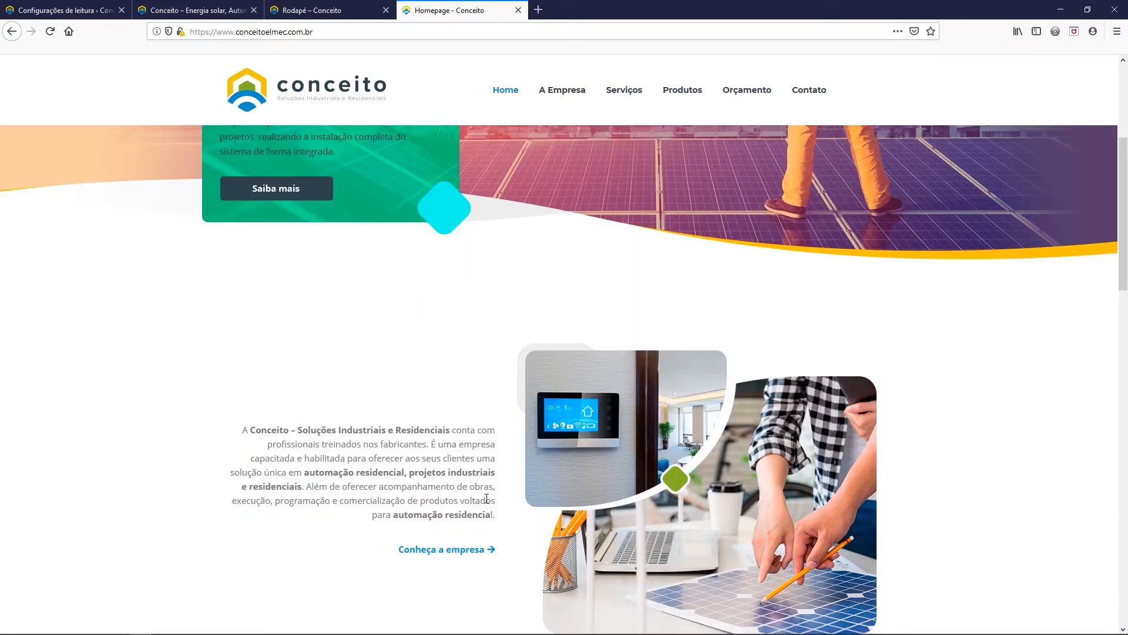
scroll(472, 493, "down", 11)
scroll(674, 475, "down", 2)
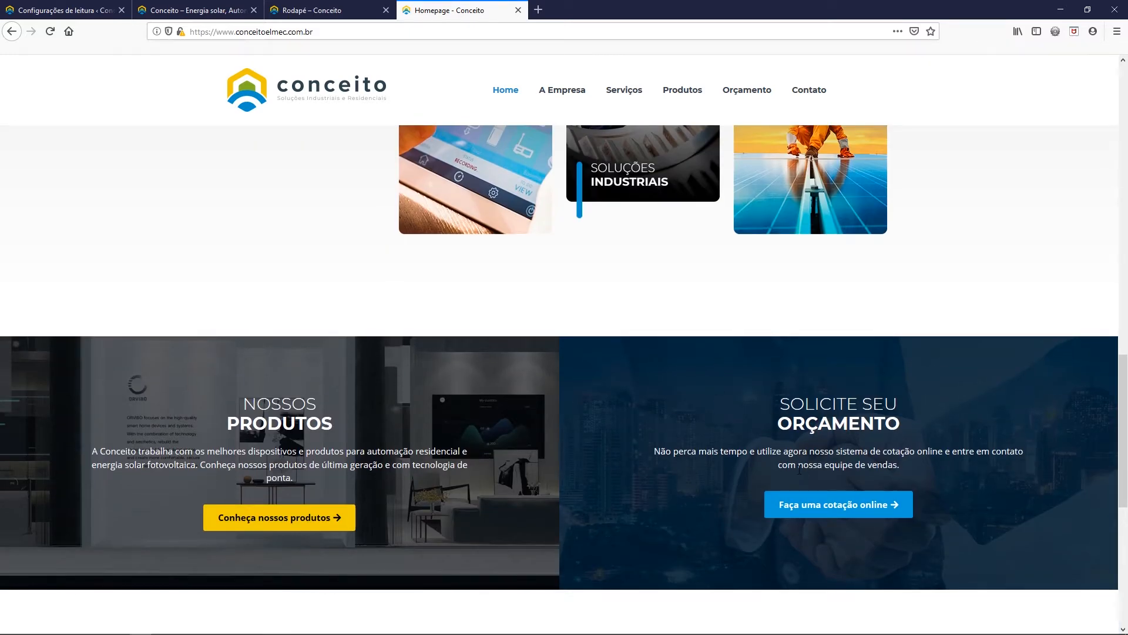
scroll(787, 513, "up", 15)
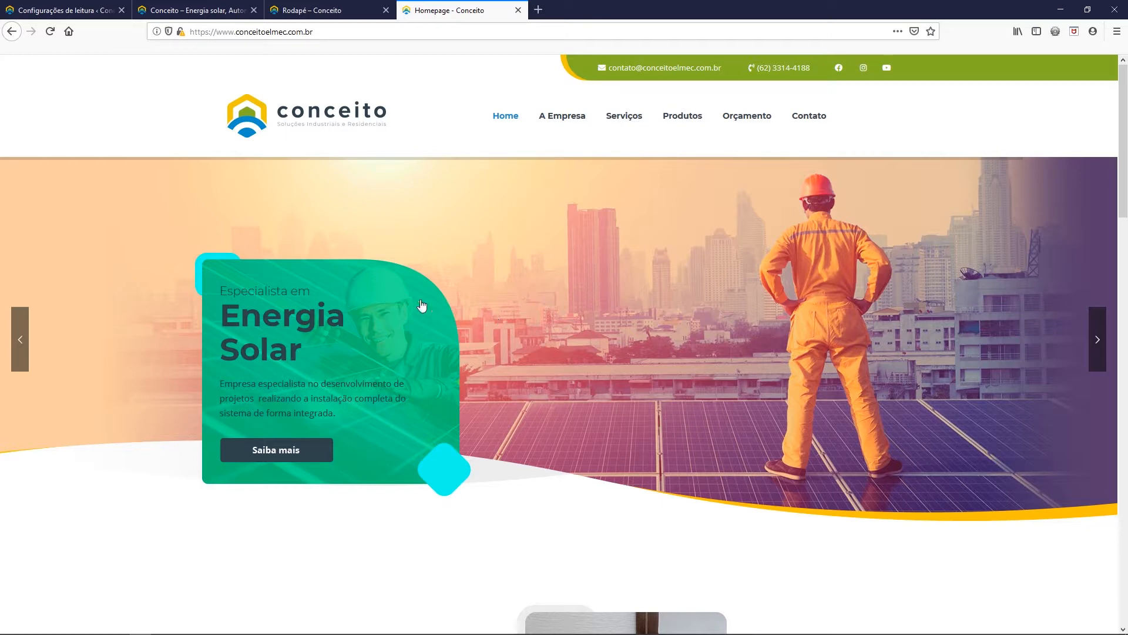
mouse_move(1097, 335)
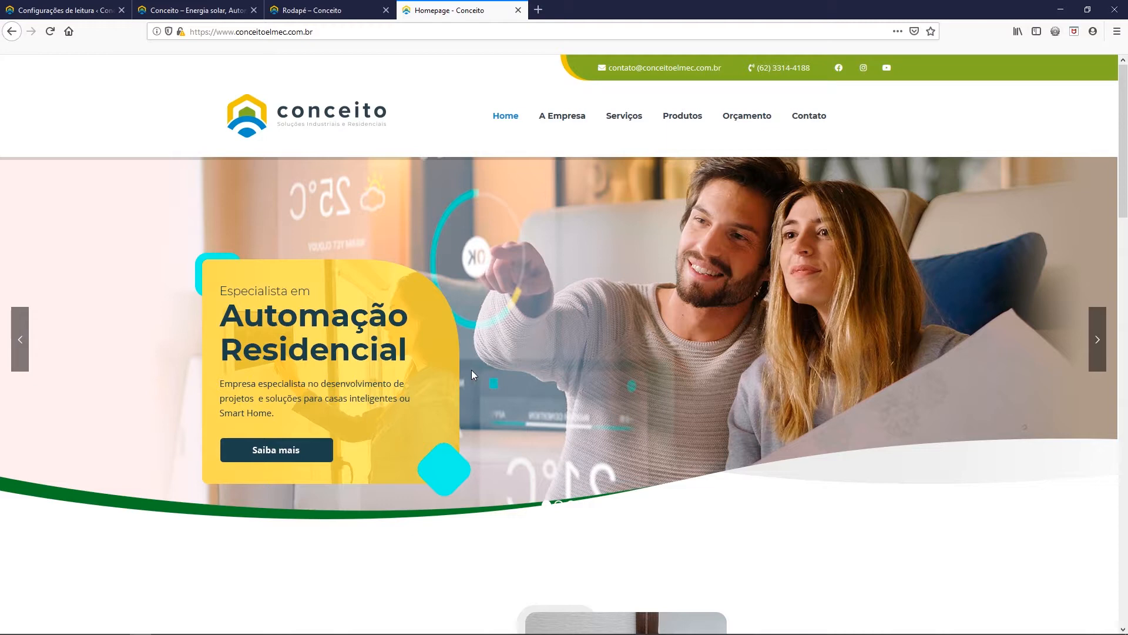
- Close the Rodapé preview tab, return to the WordPress dashboard, and open the list of all pages
left_click(311, 10)
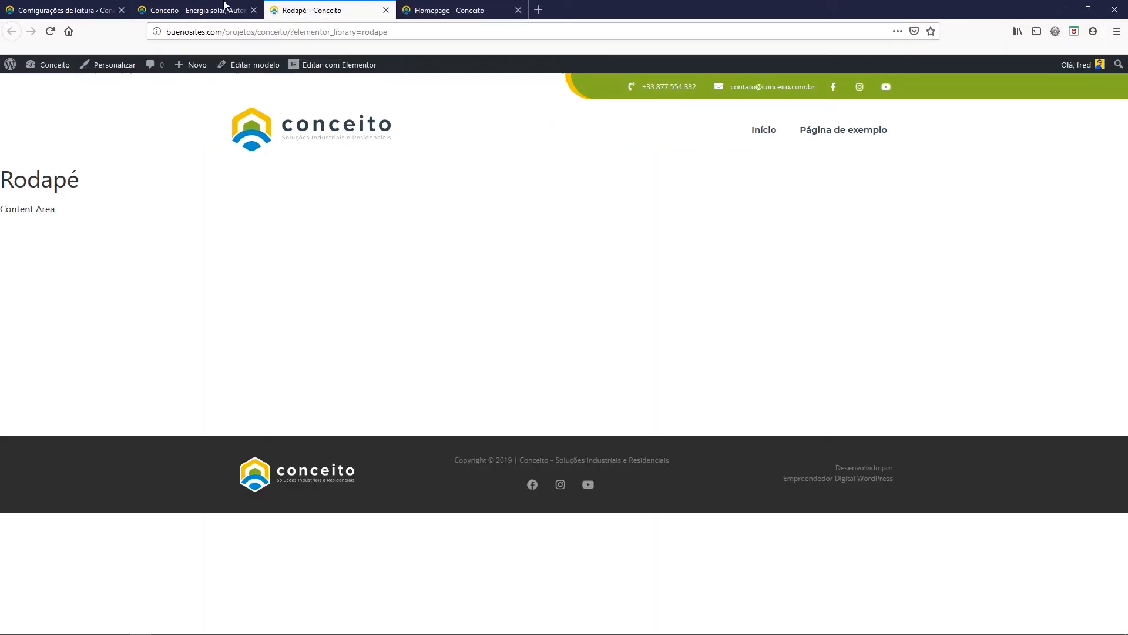
left_click(386, 10)
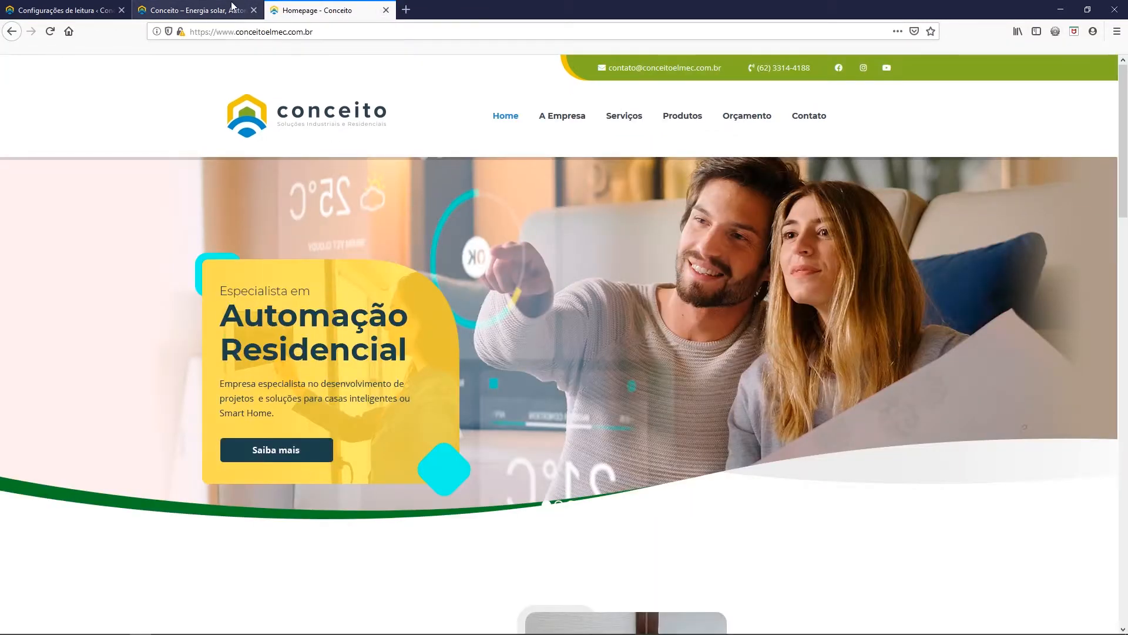
left_click(233, 7)
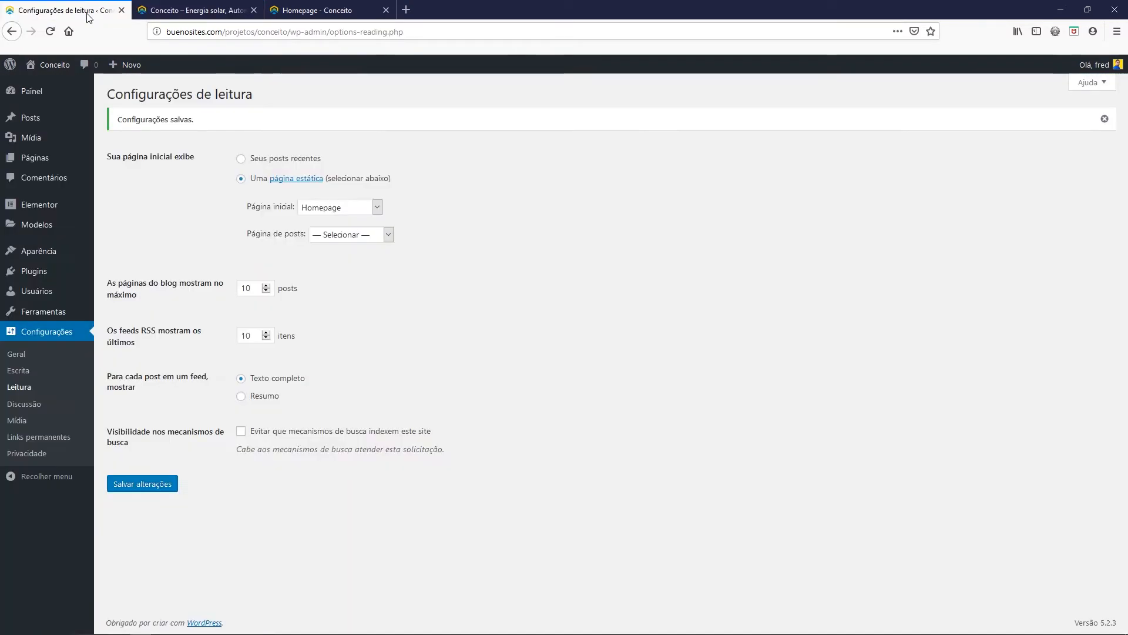
left_click(95, 10)
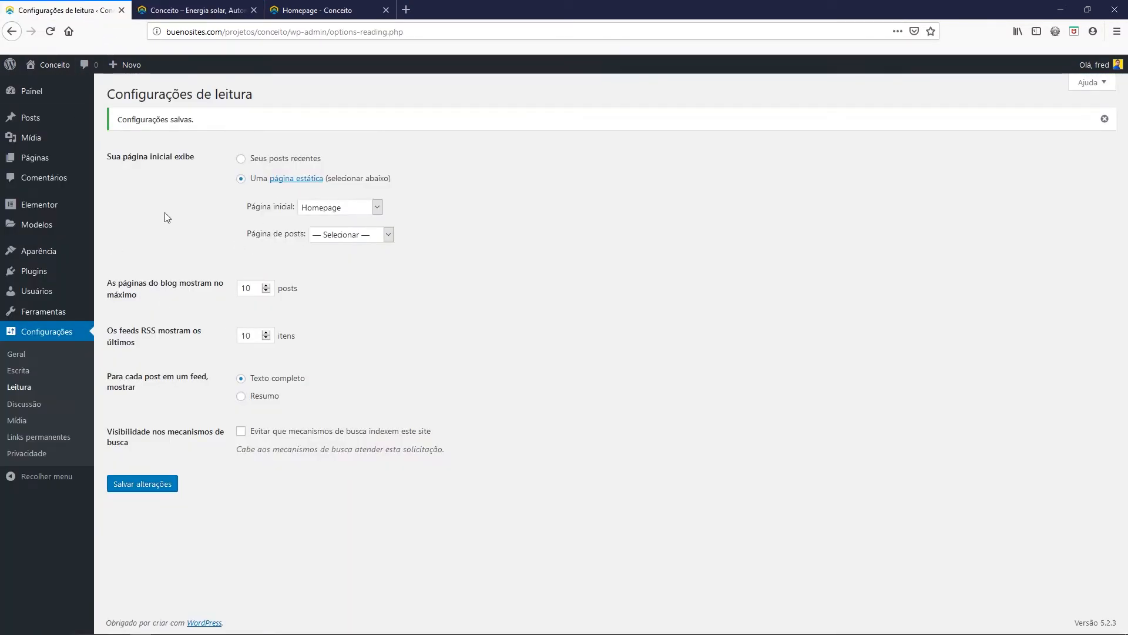
mouse_move(43, 160)
left_click(115, 161)
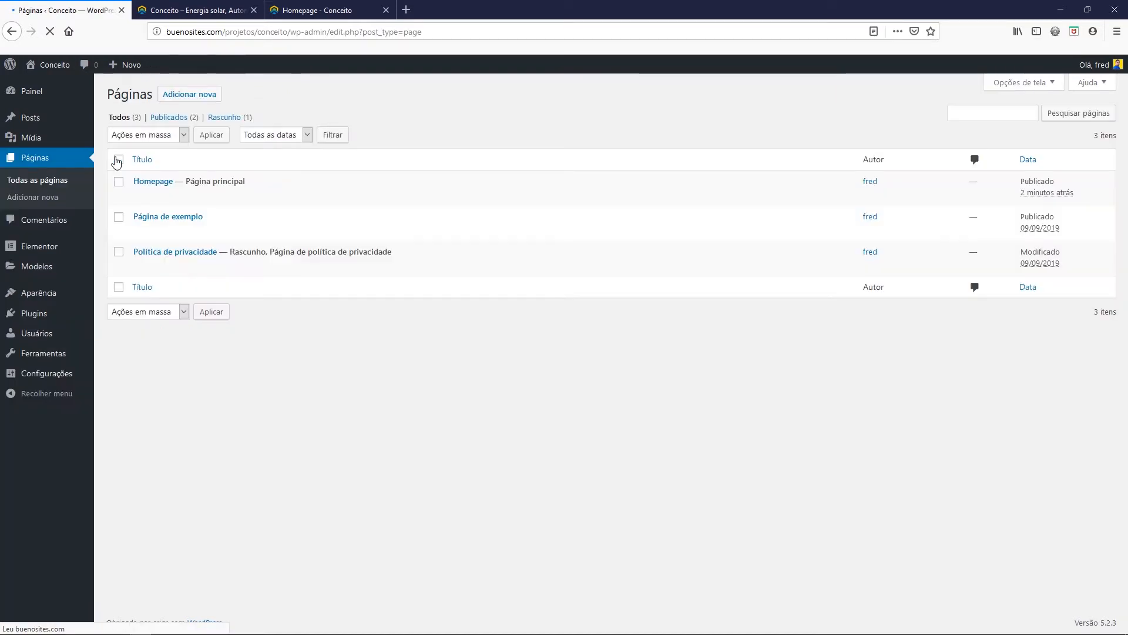
- Open the Homepage page from the pages list and load it in the Elementor editor
left_click(147, 186)
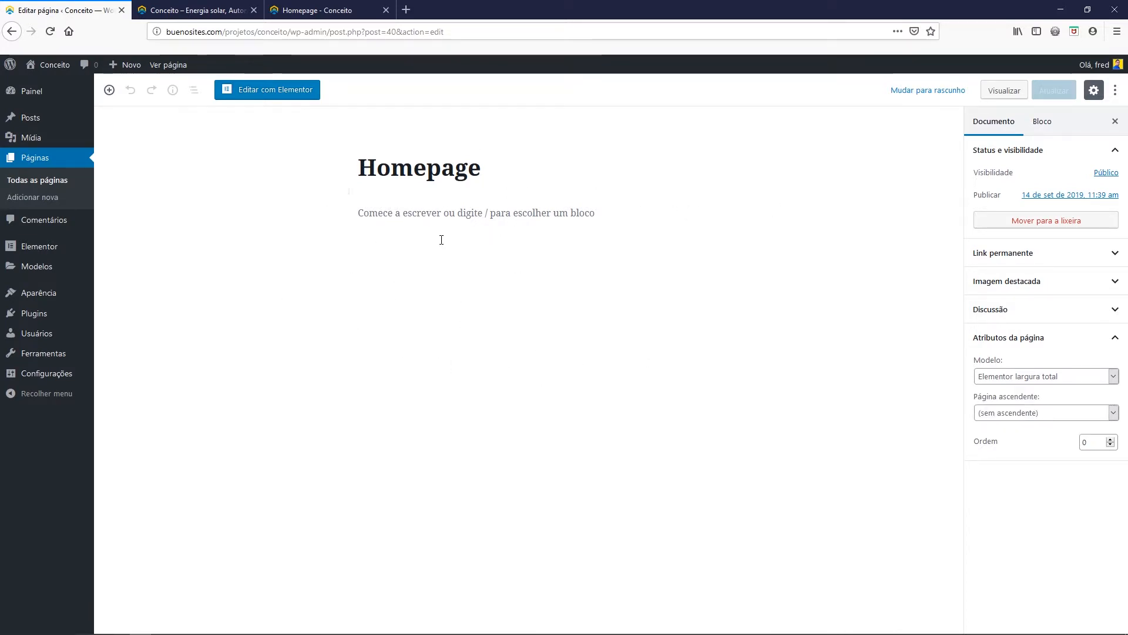
left_click(263, 90)
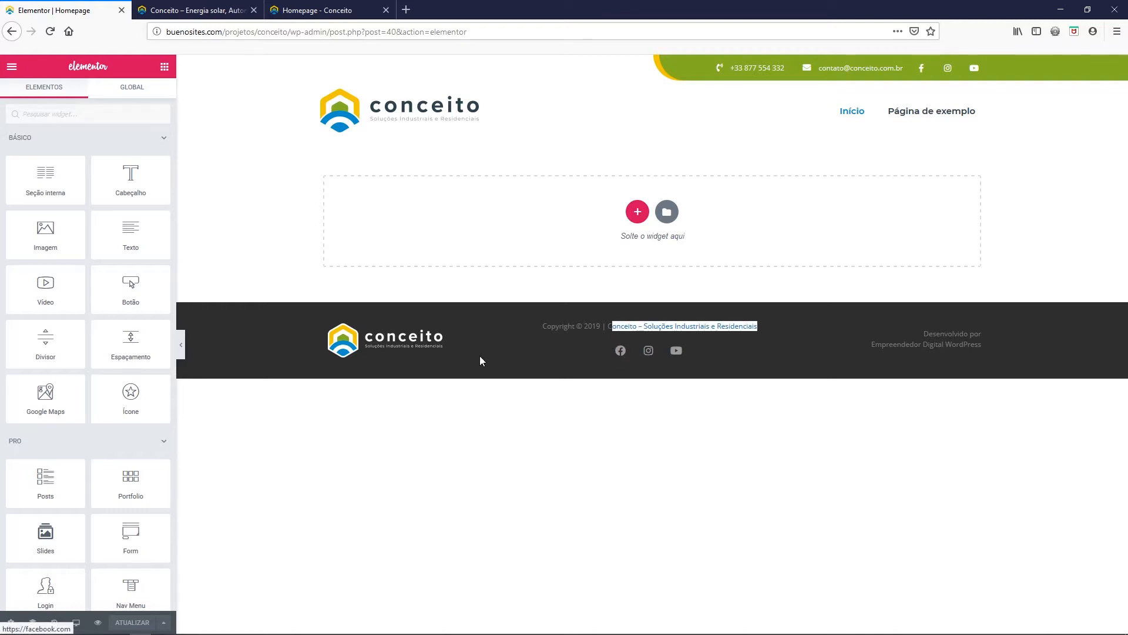
left_click_drag(452, 322, 676, 352)
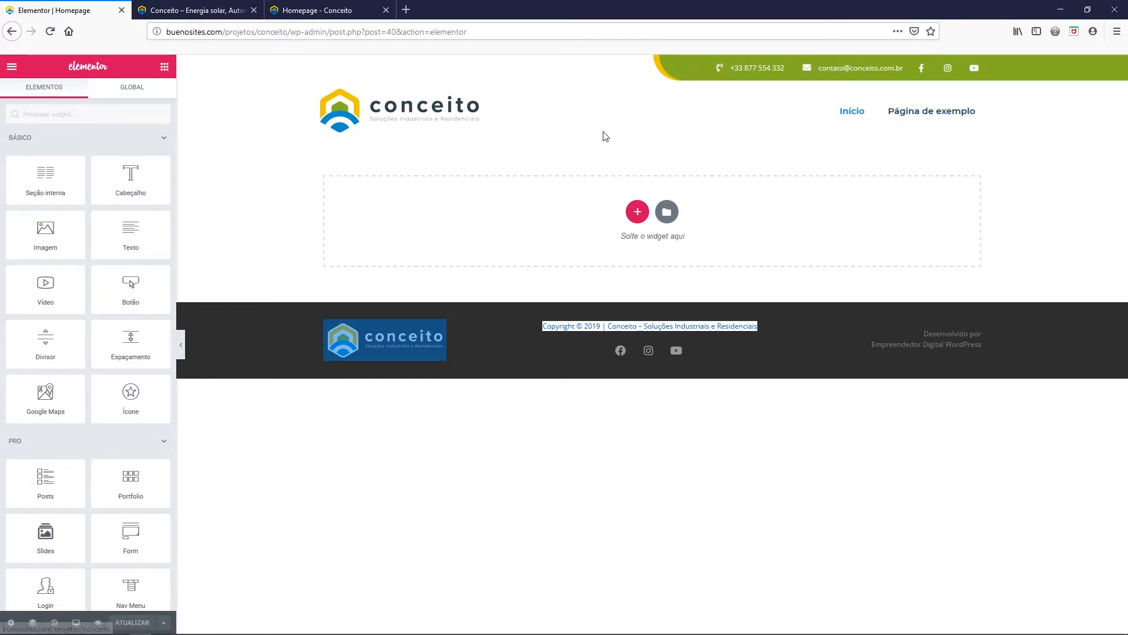
left_click(252, 215)
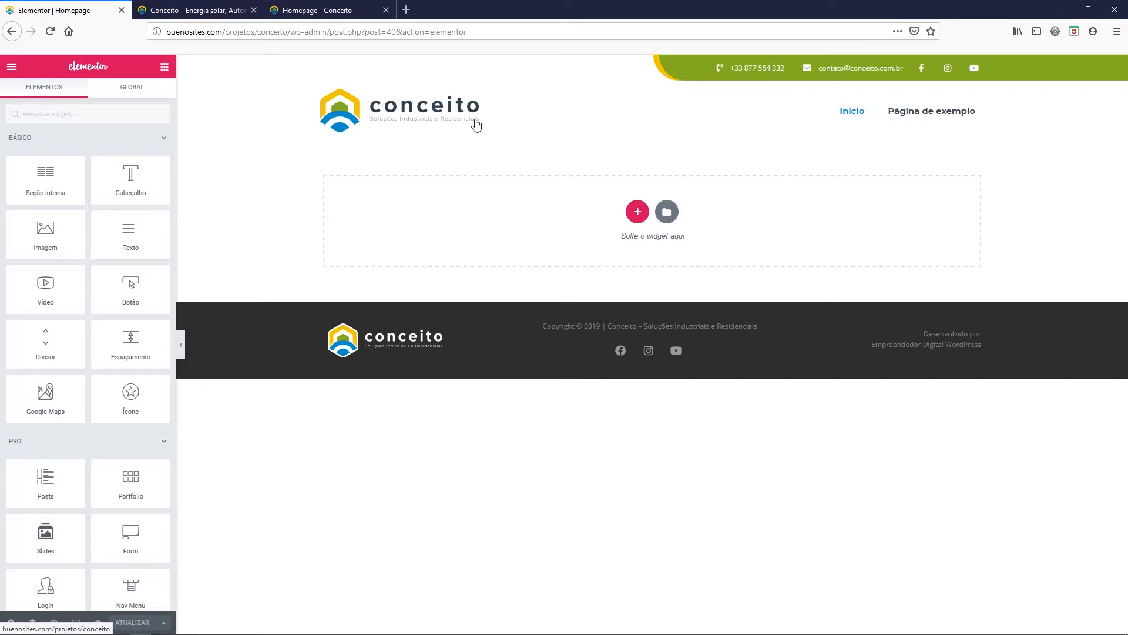
left_click(316, 11)
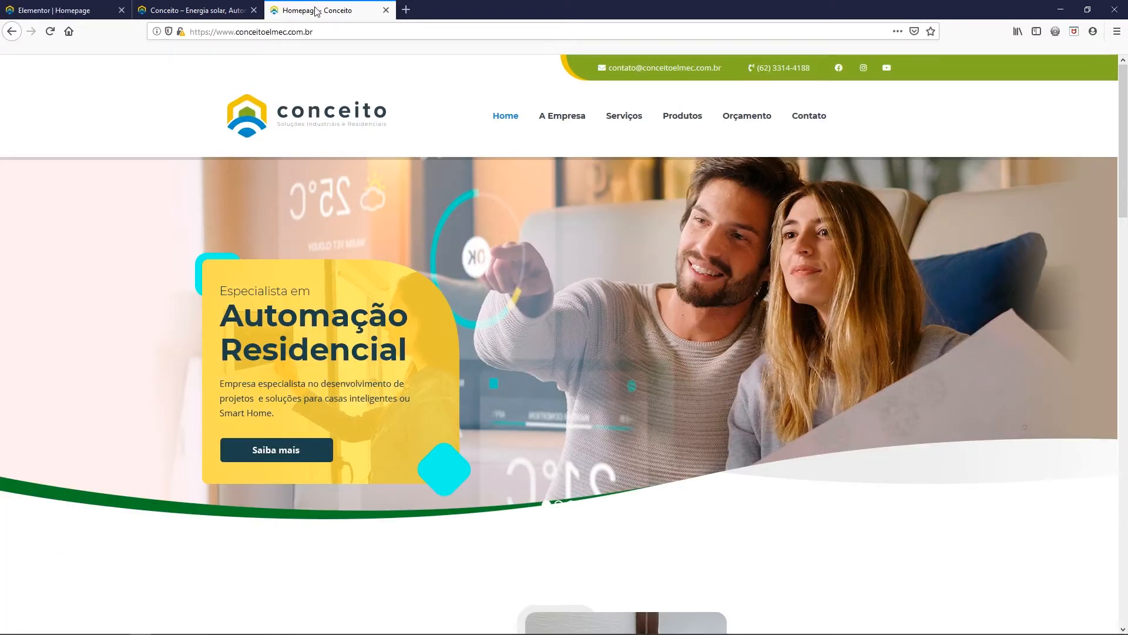
scroll(542, 309, "down", 1)
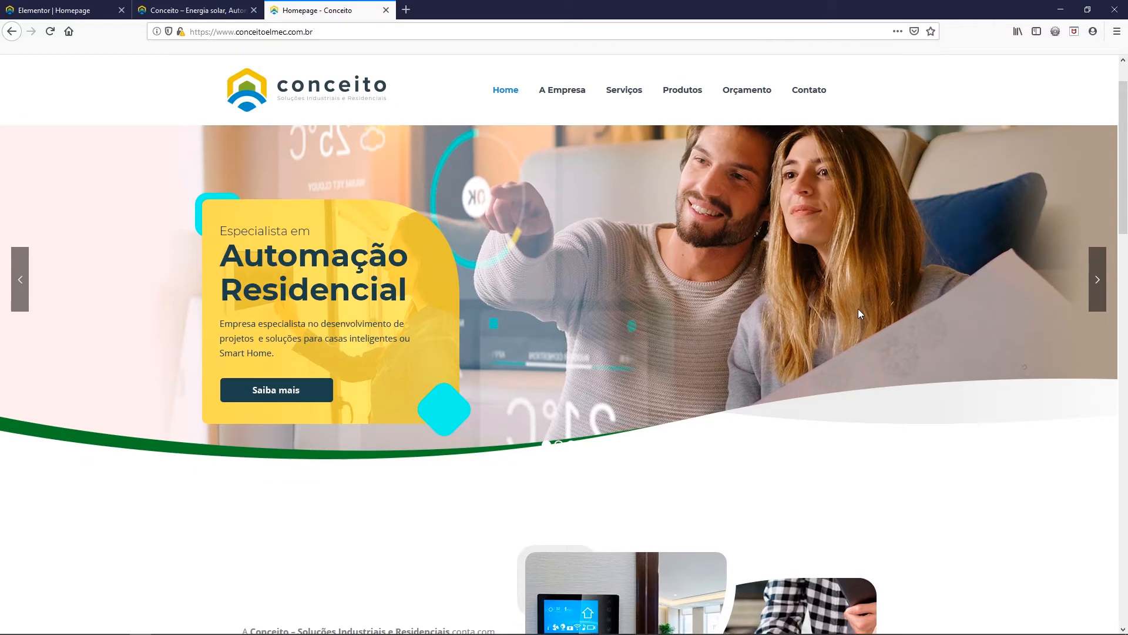
scroll(861, 353, "up", 1)
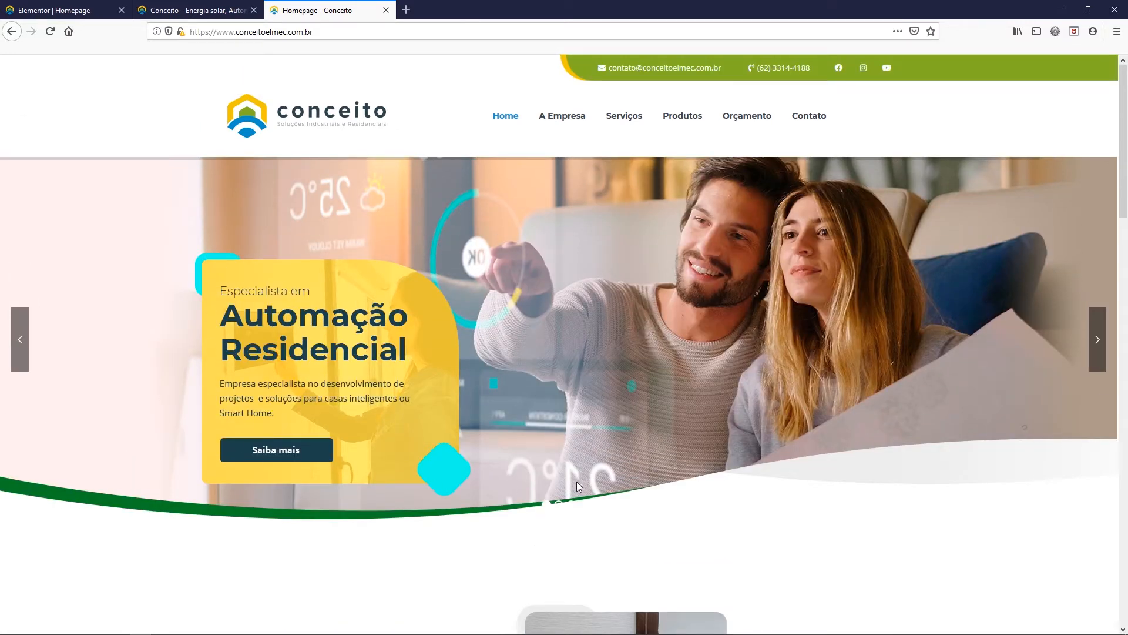
scroll(461, 327, "down", 6)
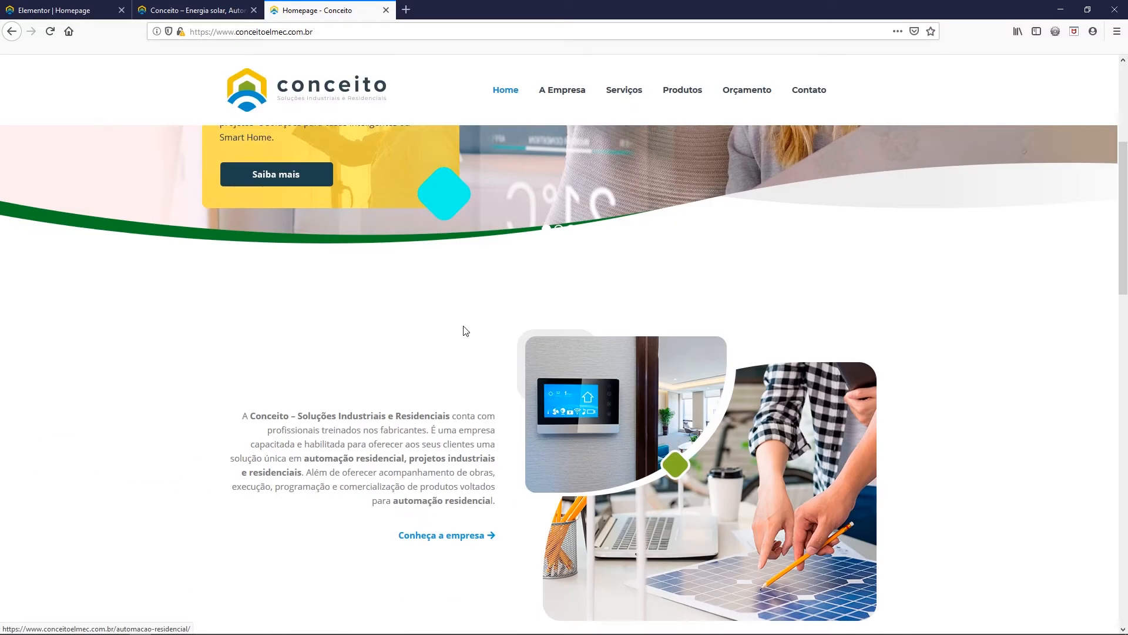
scroll(464, 330, "down", 1)
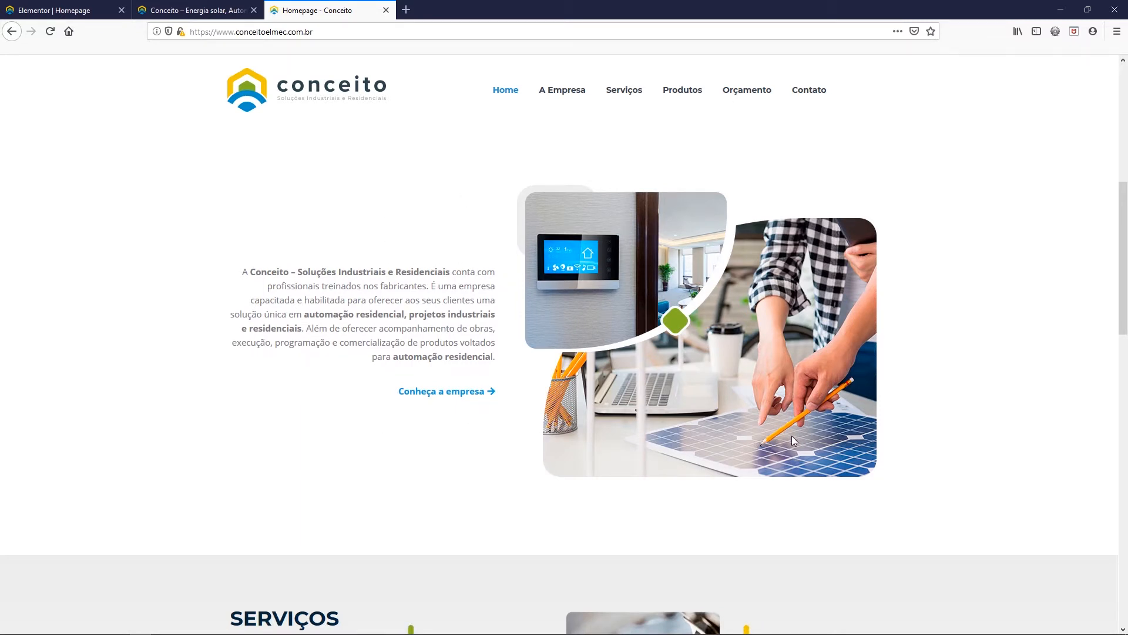
scroll(792, 435, "down", 6)
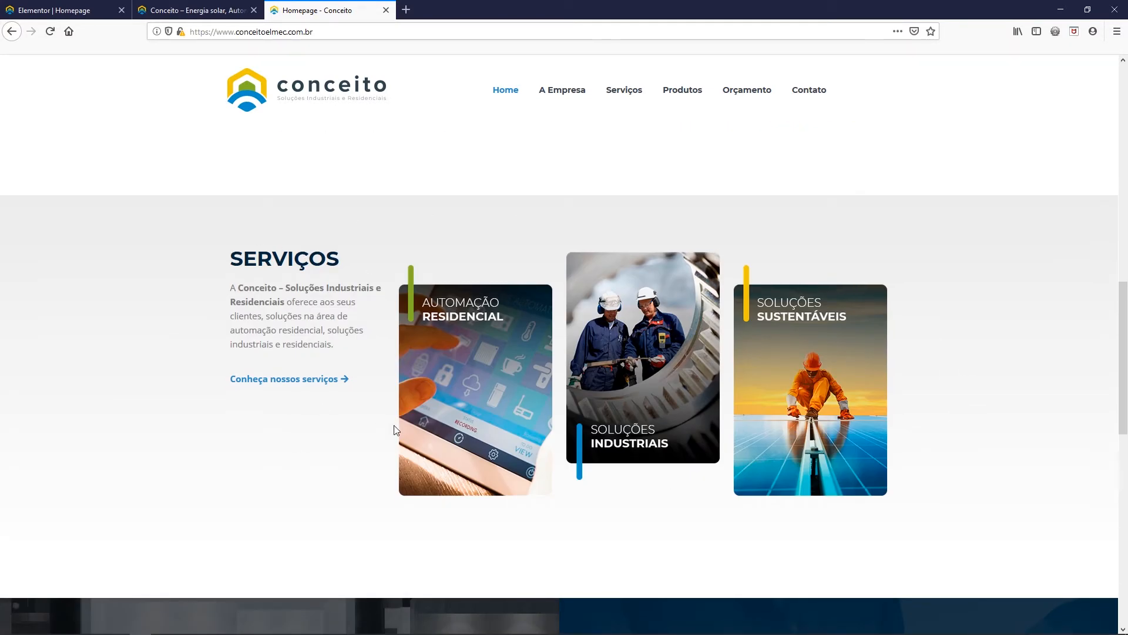
scroll(397, 430, "down", 6)
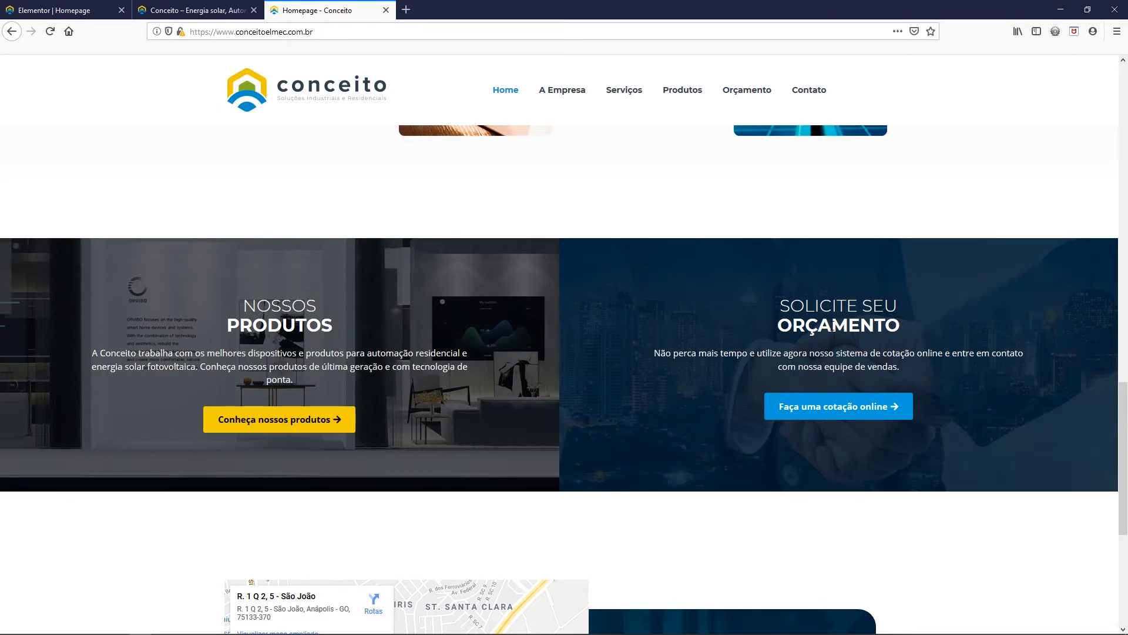
scroll(831, 323, "down", 5)
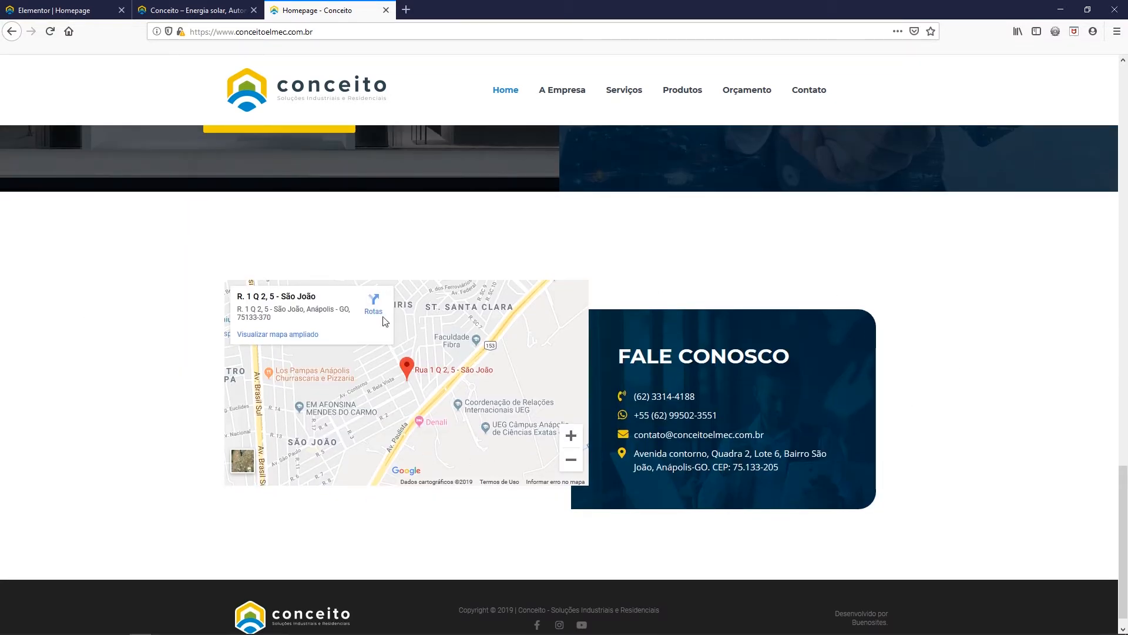
scroll(534, 424, "up", 5)
scroll(533, 421, "up", 5)
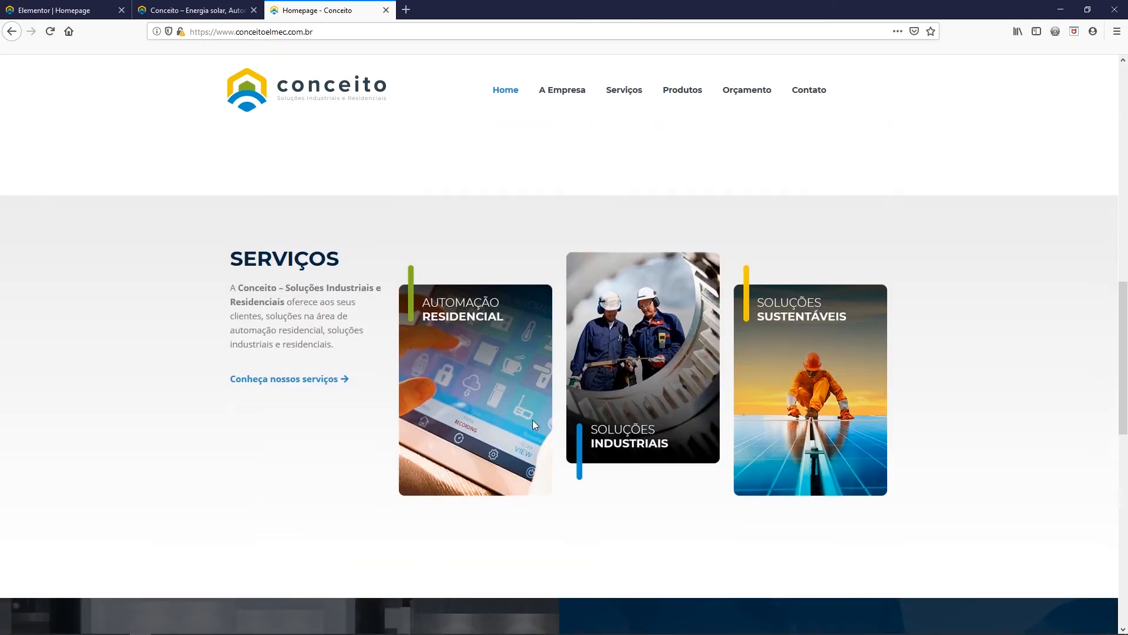
scroll(533, 421, "up", 8)
scroll(535, 424, "up", 1)
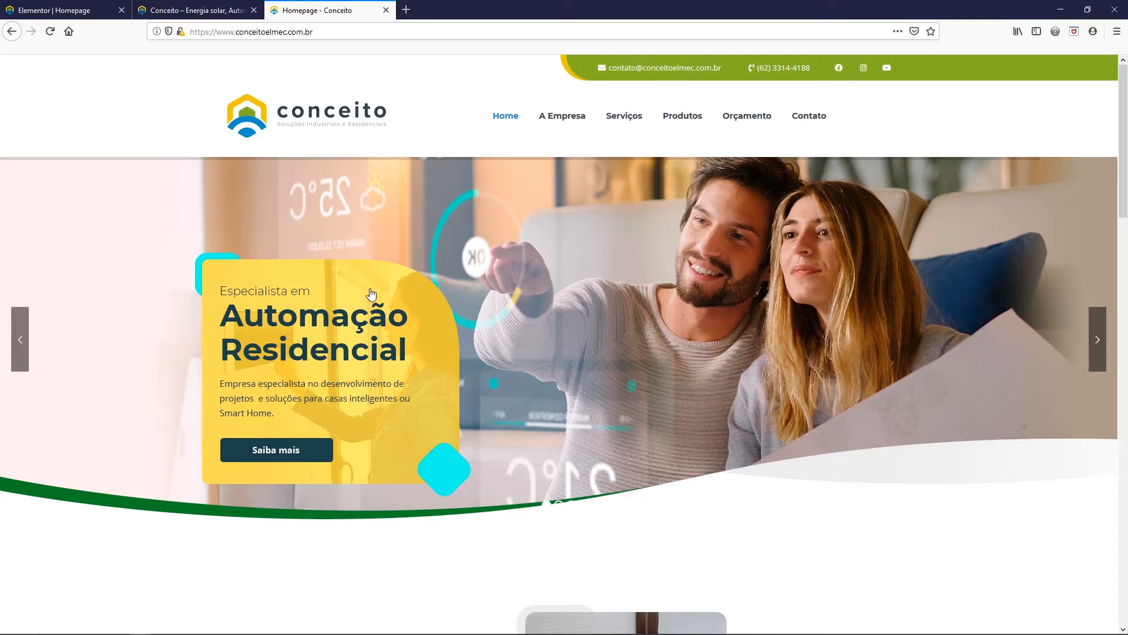
scroll(804, 295, "down", 1)
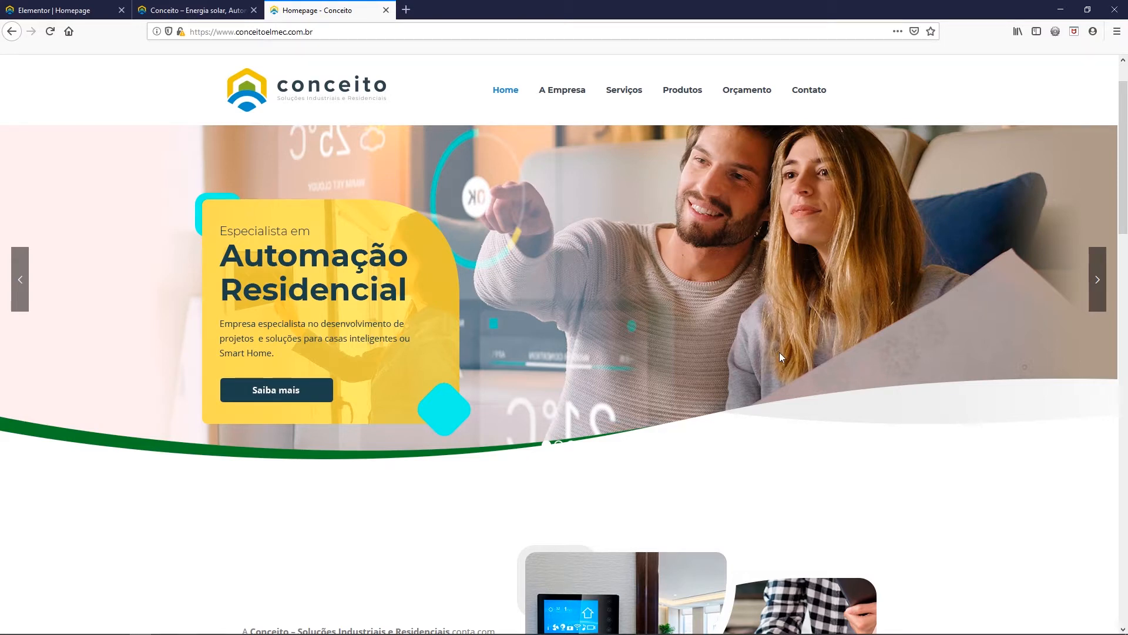
- Return to the Homepage in the Elementor editor and close the browser tab with the Conceito site's front page
left_click(162, 10)
left_click(69, 6)
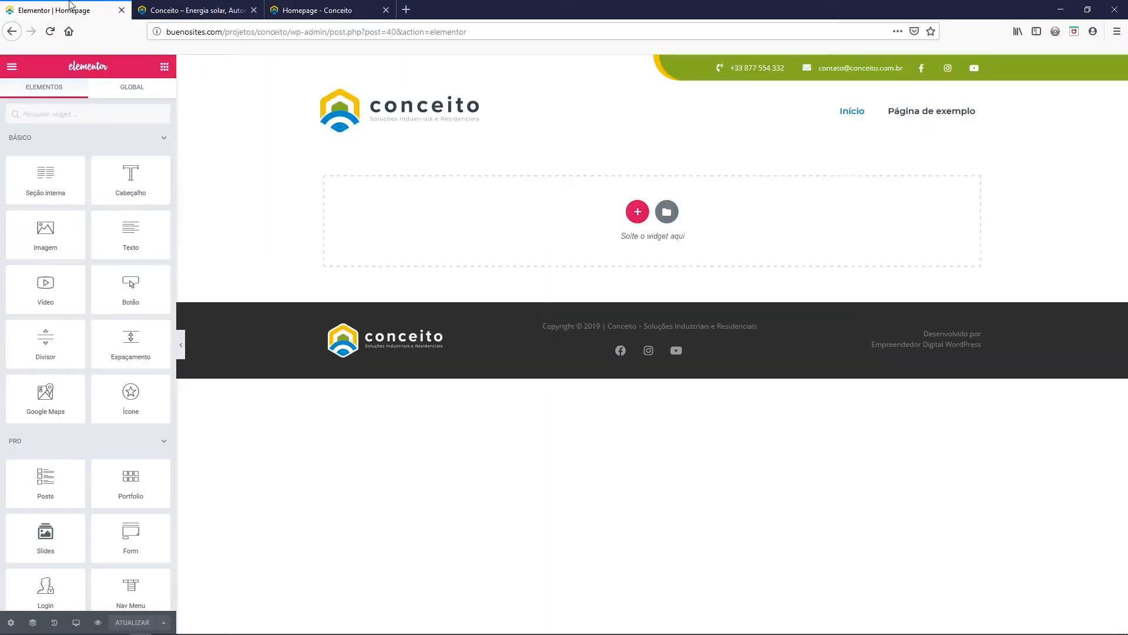
left_click(253, 10)
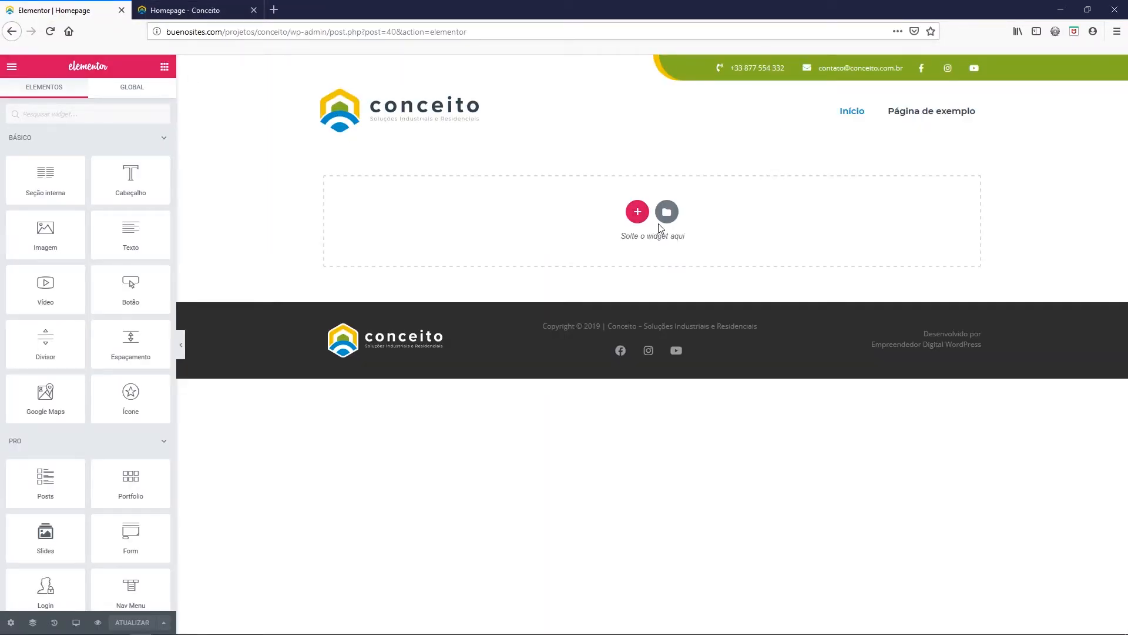
- Add a single-column section to the Homepage and a section with two equal columns below it
left_click(637, 212)
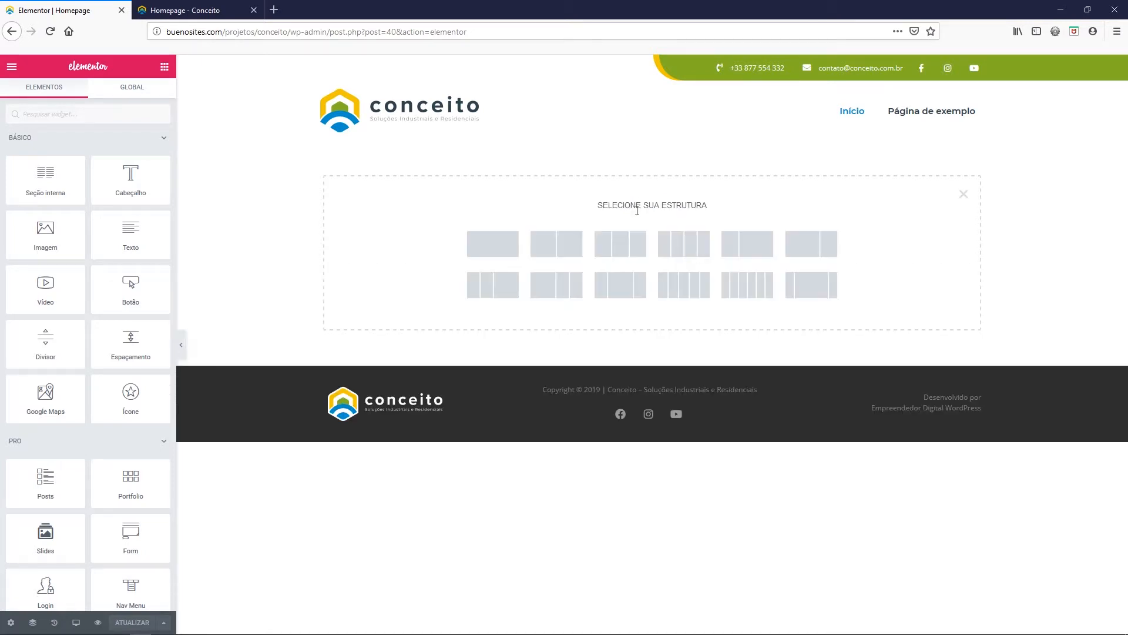
left_click(497, 246)
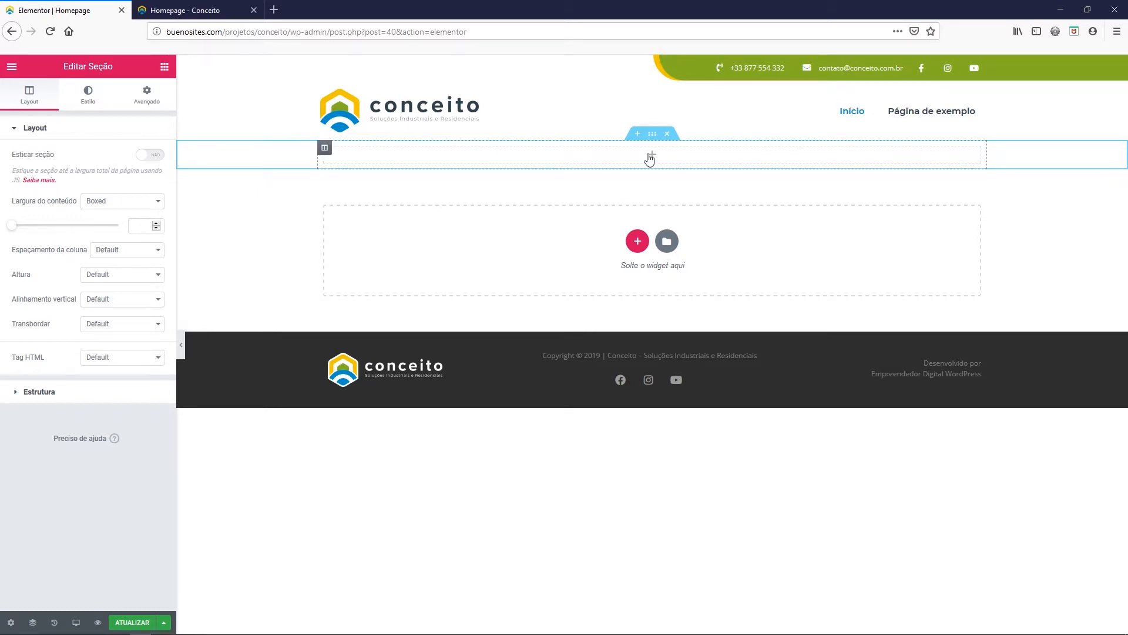
left_click(638, 241)
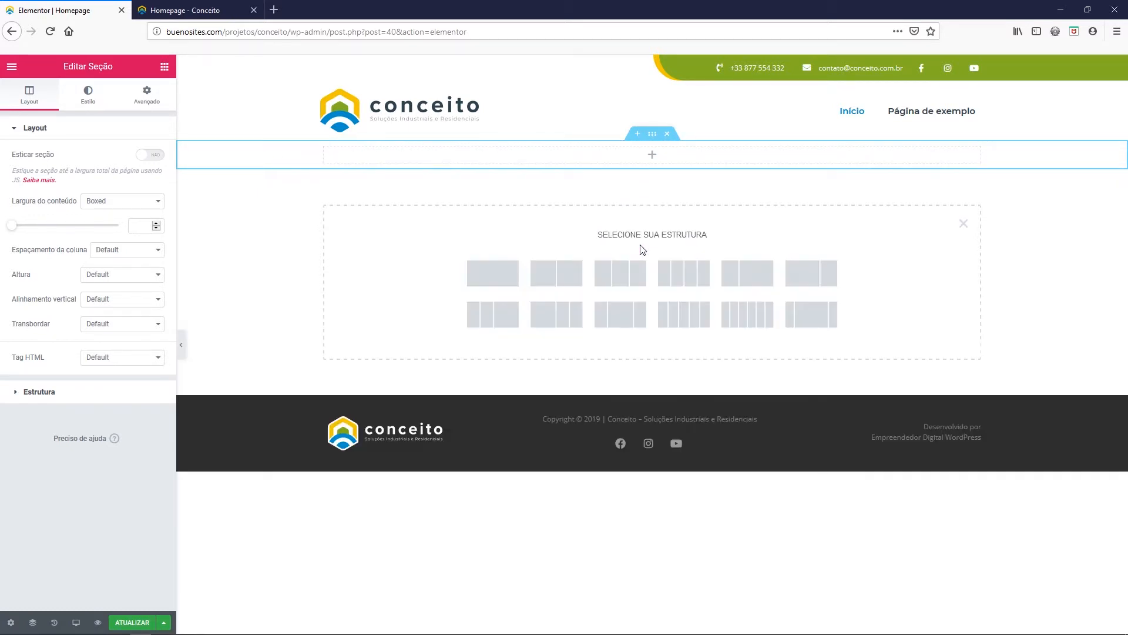
left_click(562, 274)
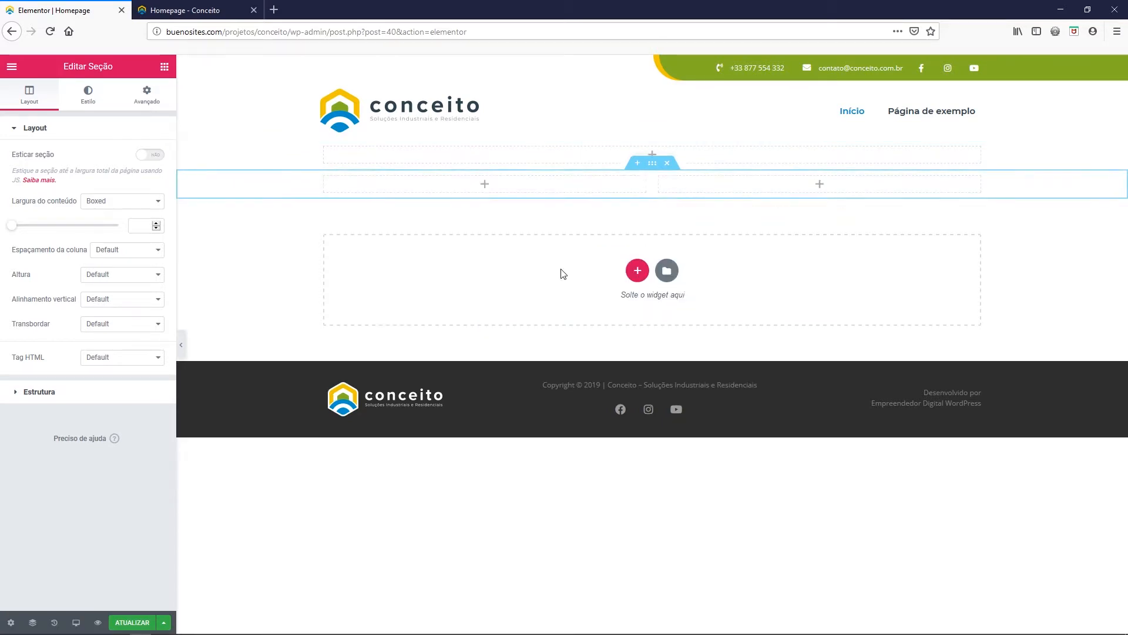
- On the reference homepage, select the company introduction paragraph beside the images, and return to the Elementor editor
left_click(206, 8)
scroll(520, 402, "down", 5)
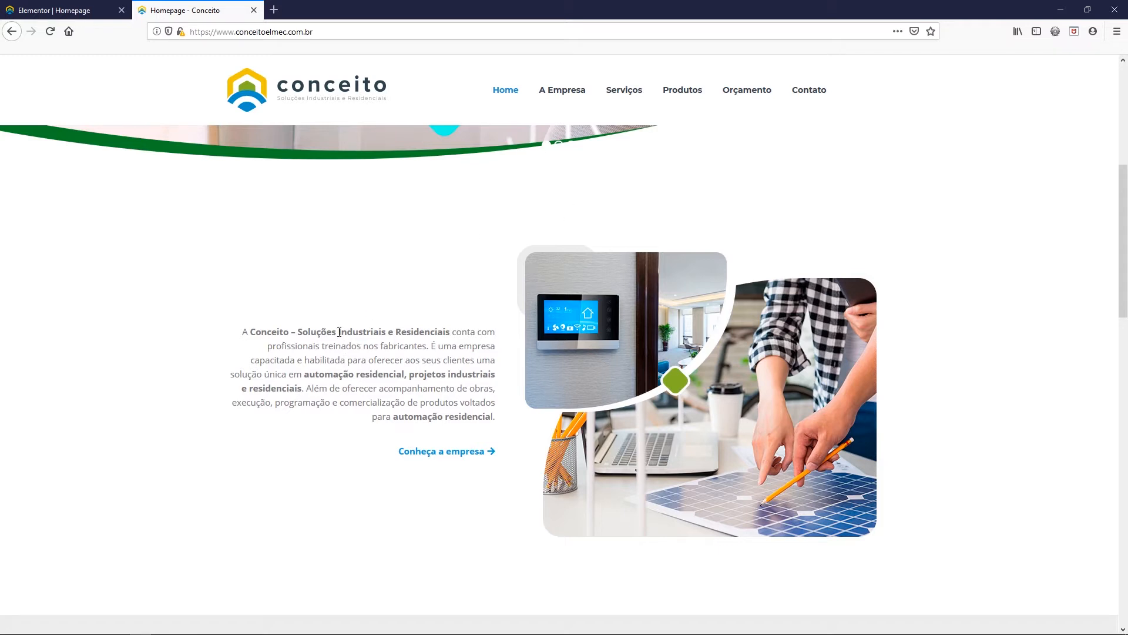
left_click_drag(243, 330, 499, 420)
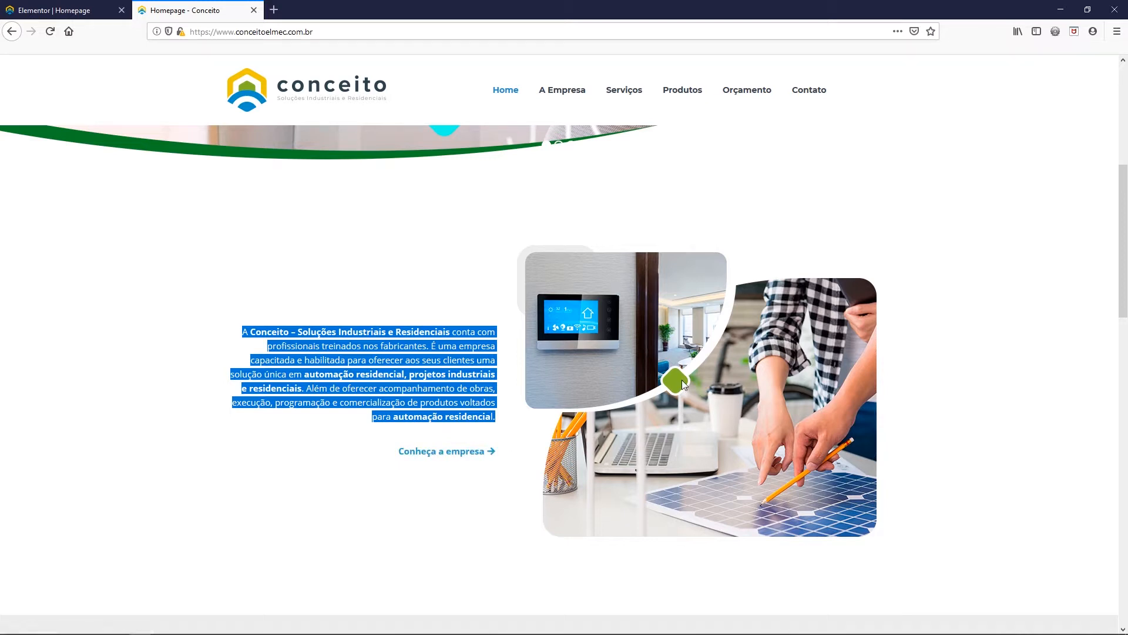
left_click(94, 11)
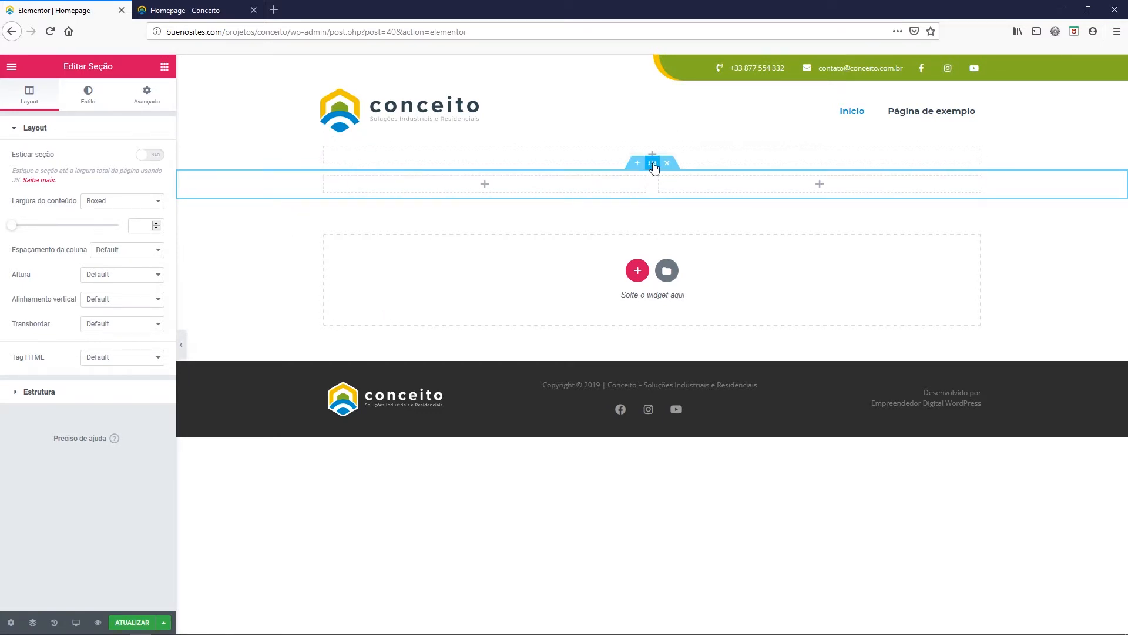
- Unlink the two-column section's padding values and set its top and bottom padding to 100 px
right_click(266, 186)
left_click(287, 198)
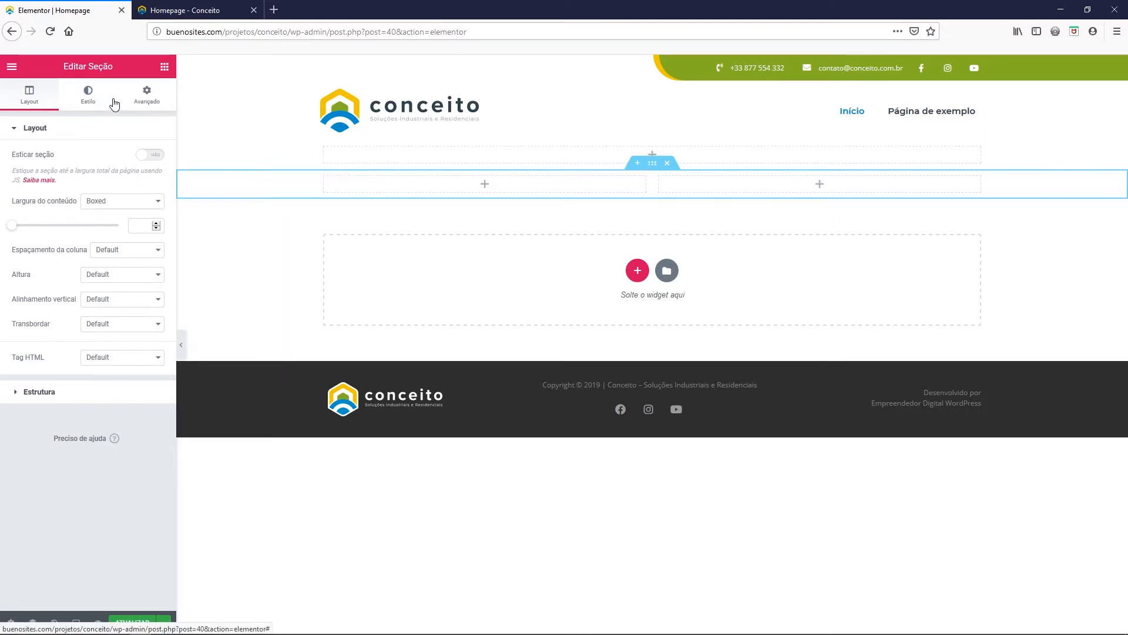
left_click(140, 103)
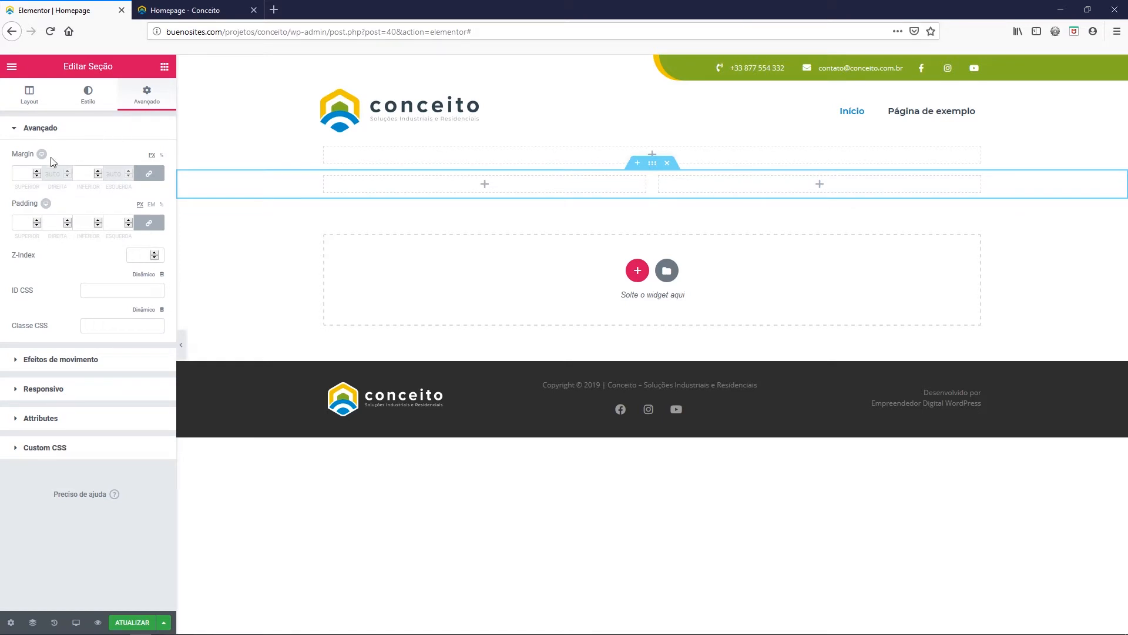
left_click(149, 222)
left_click(22, 223)
type("100")
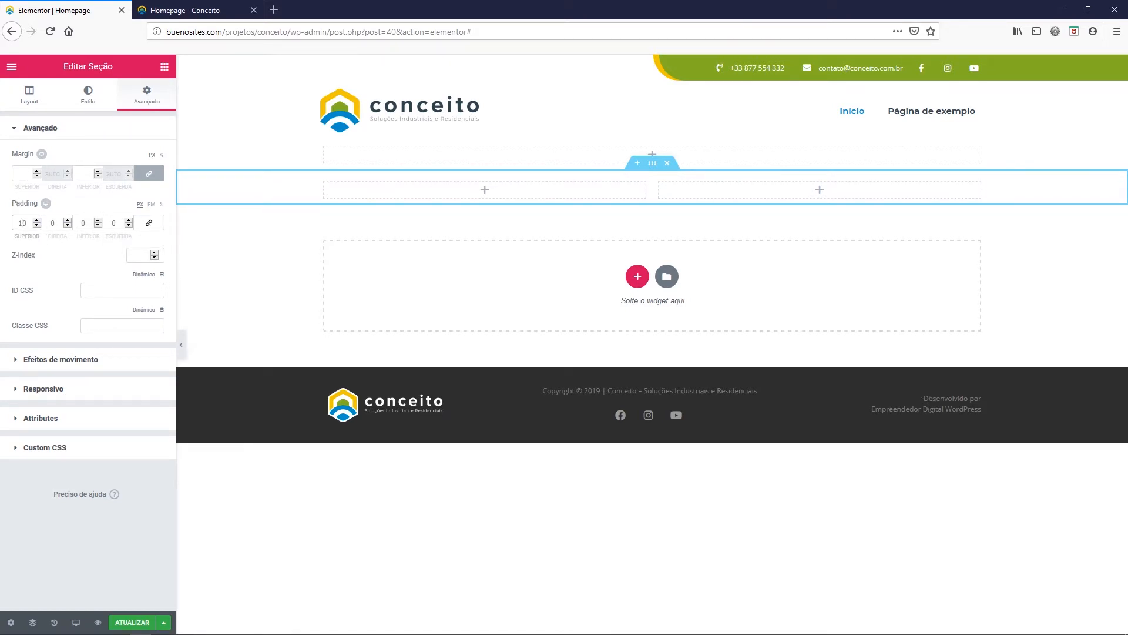
left_click(82, 222)
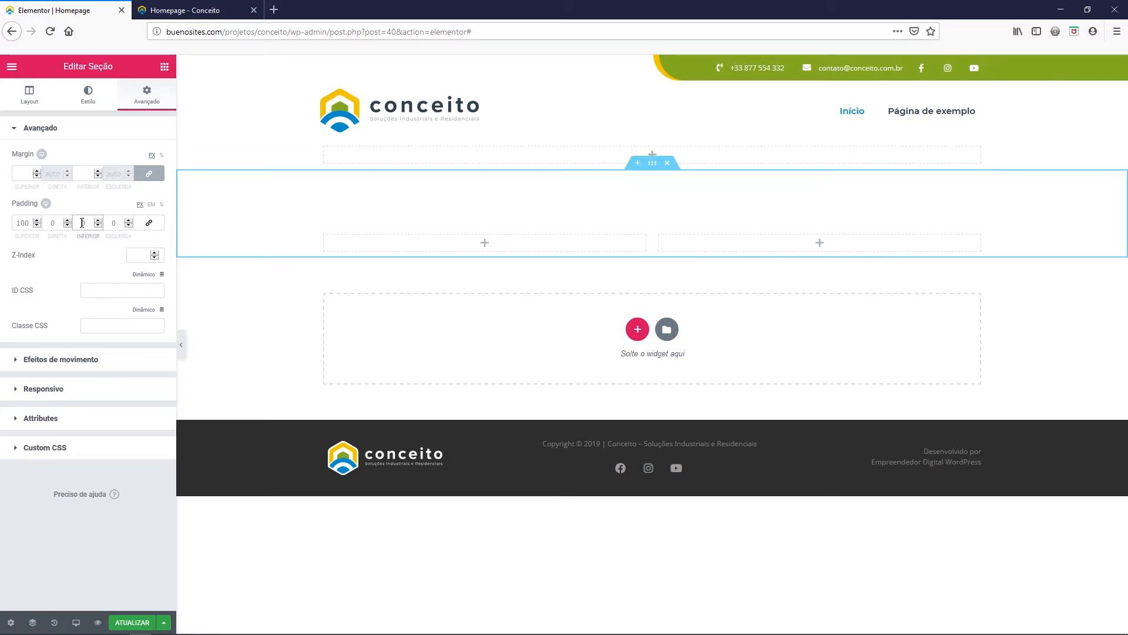
type("100")
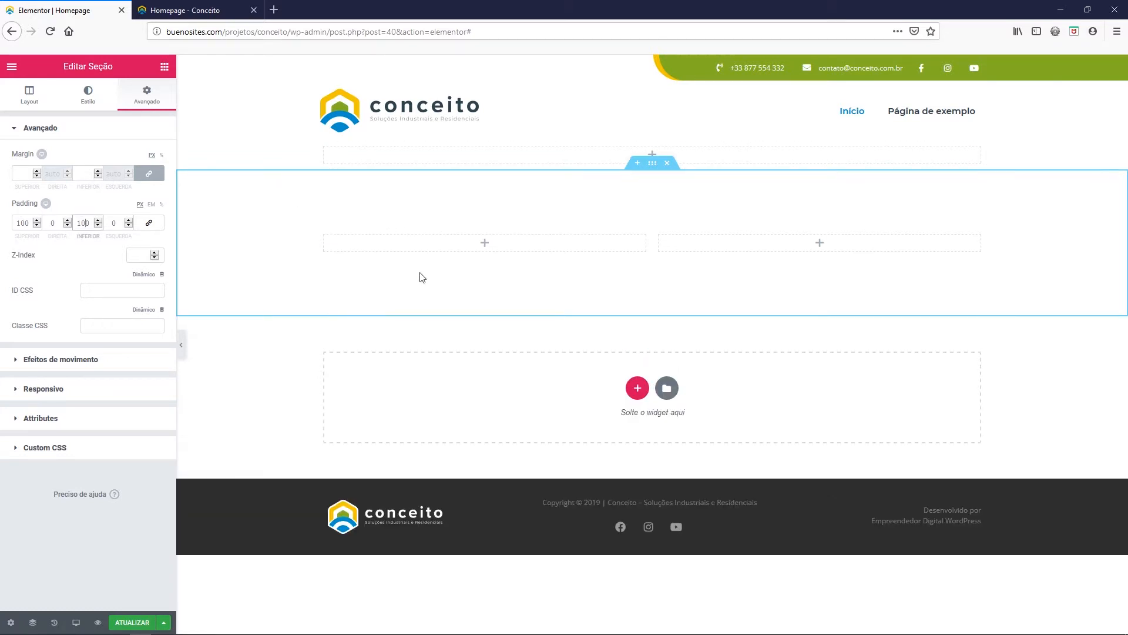
- Fill the two-column section with a text widget and a button below it in the left column, and an image widget in the right
left_click(165, 68)
left_click_drag(132, 234, 458, 245)
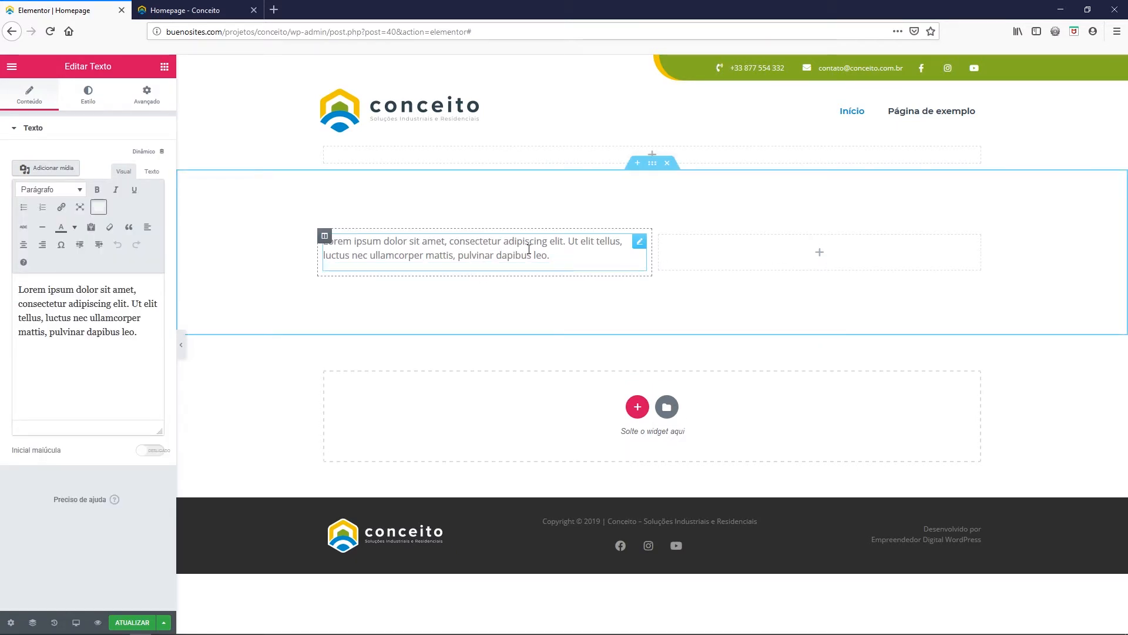
left_click(164, 66)
left_click_drag(46, 234, 750, 260)
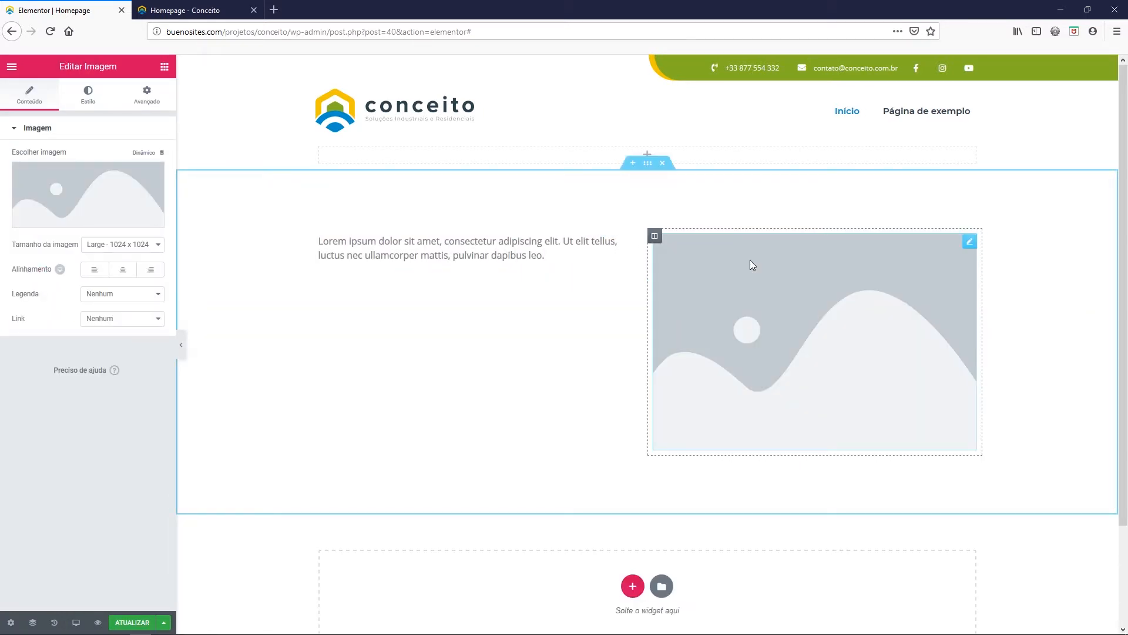
left_click(164, 67)
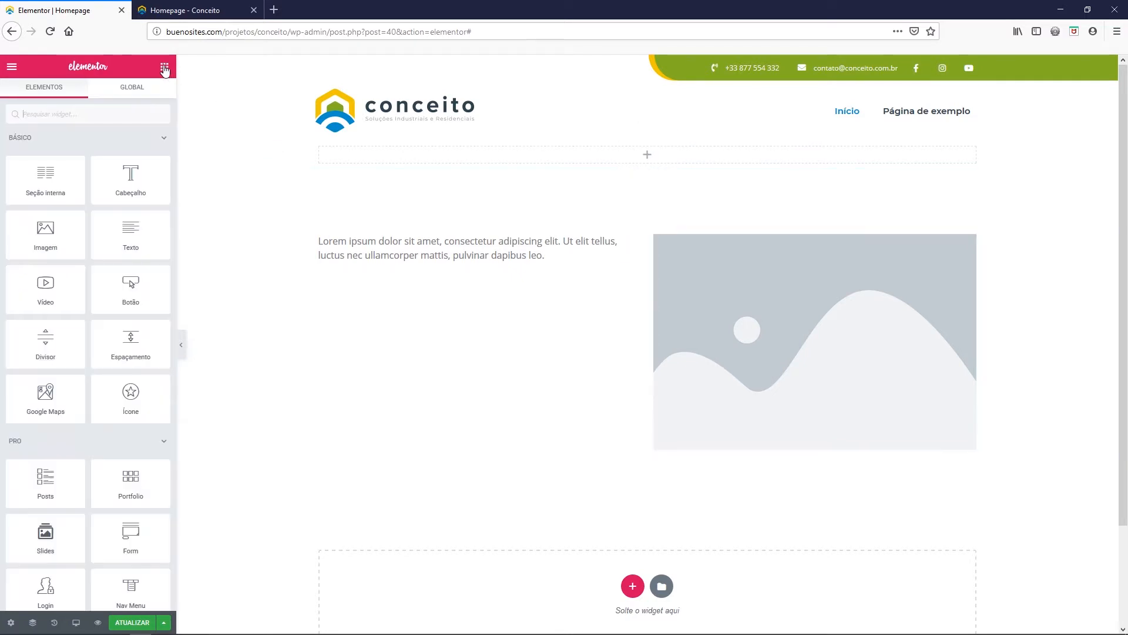
left_click_drag(131, 284, 476, 263)
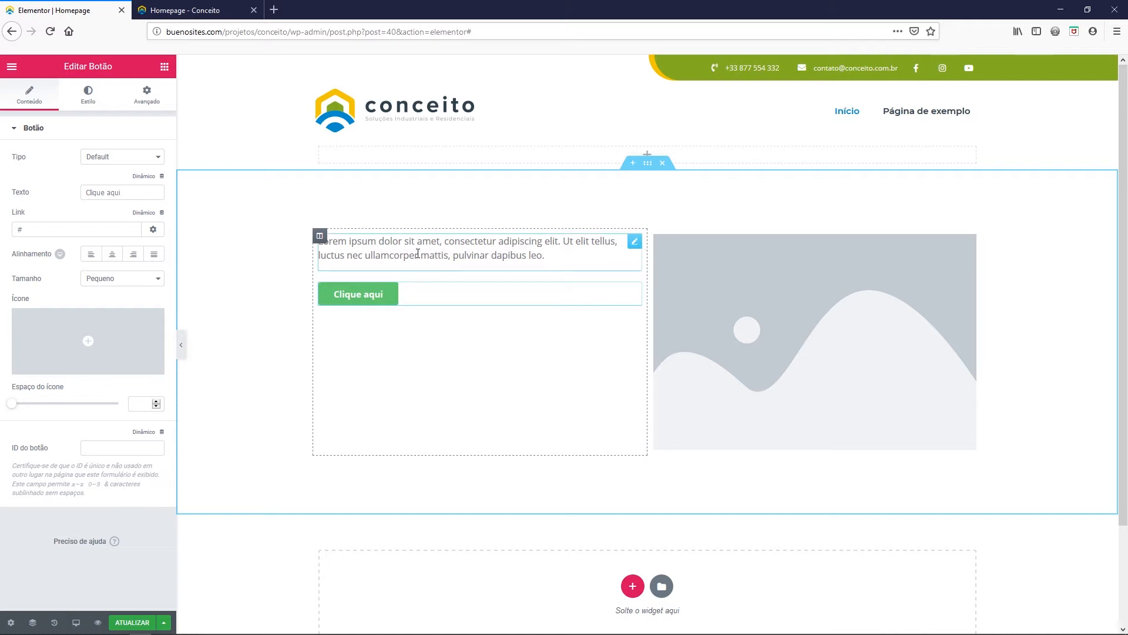
- Copy the selected company introduction paragraph from the reference homepage and open the left column's text widget for editing in Elementor
left_click(184, 13)
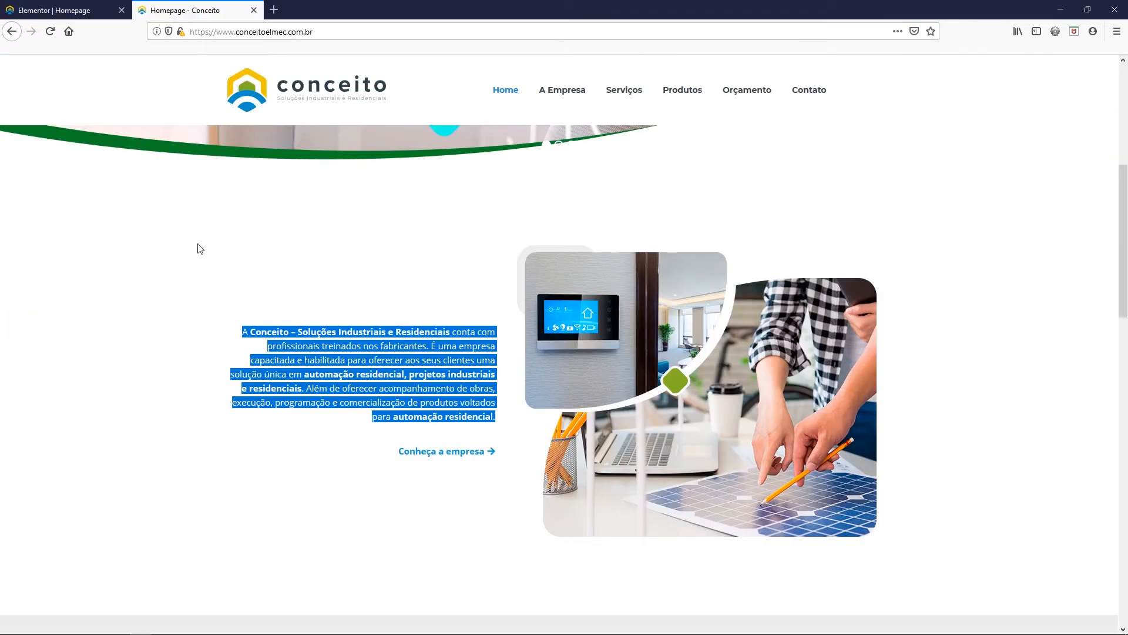
right_click(261, 332)
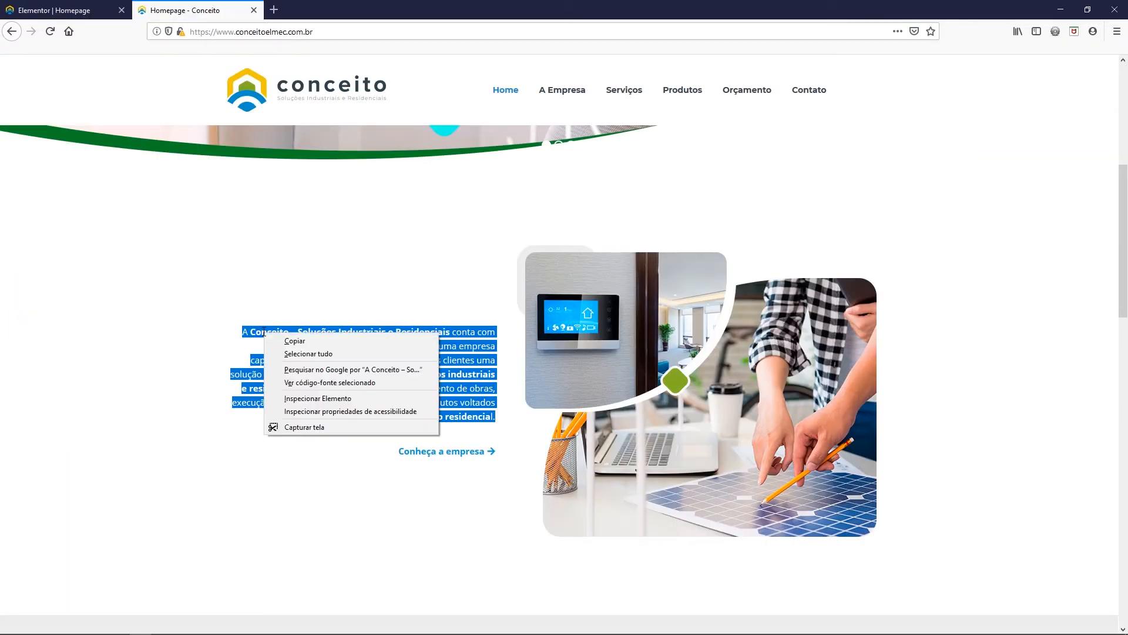
left_click(299, 342)
left_click(76, 12)
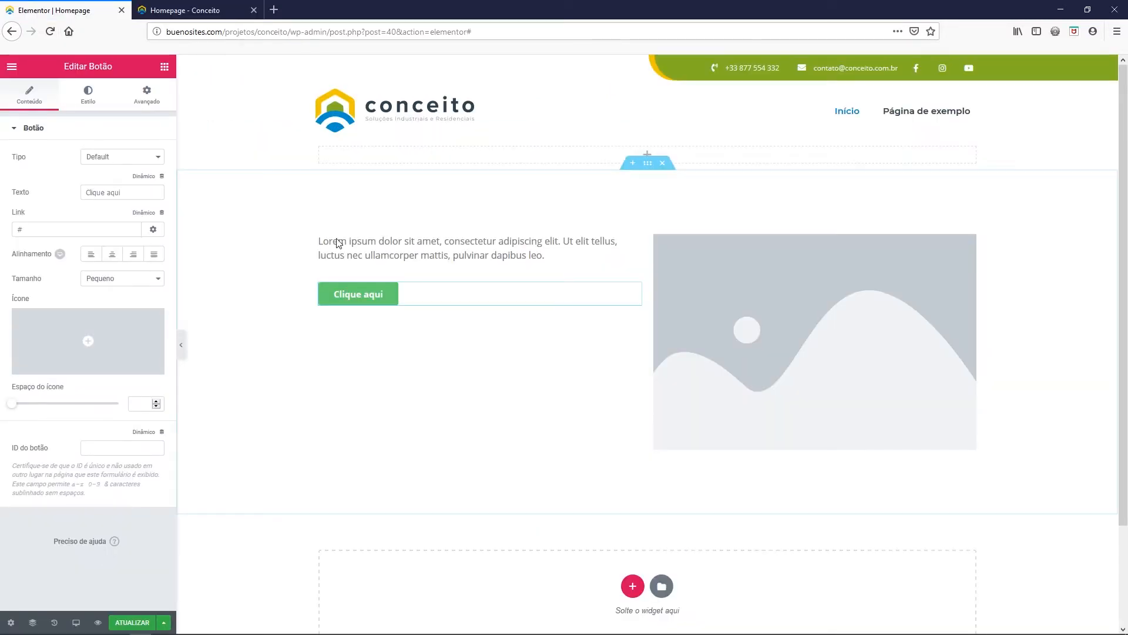
triple_click(371, 243)
right_click(435, 244)
left_click(460, 253)
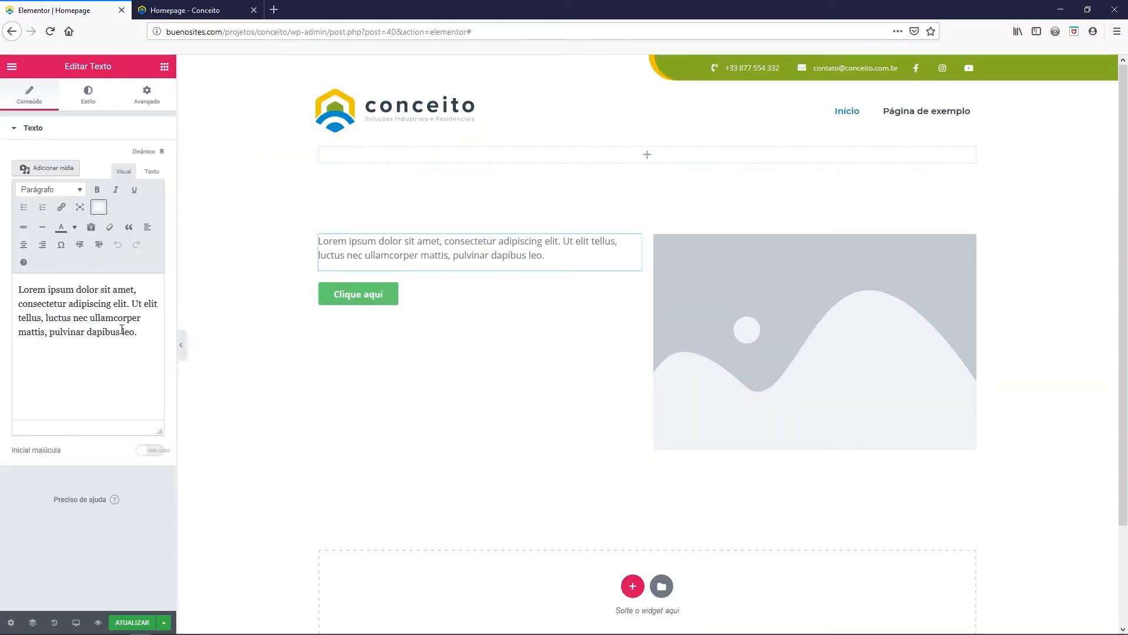
- Turn on plain-text pasting and replace the text widget's placeholder text with the copied company introduction
left_click_drag(139, 333, 4, 276)
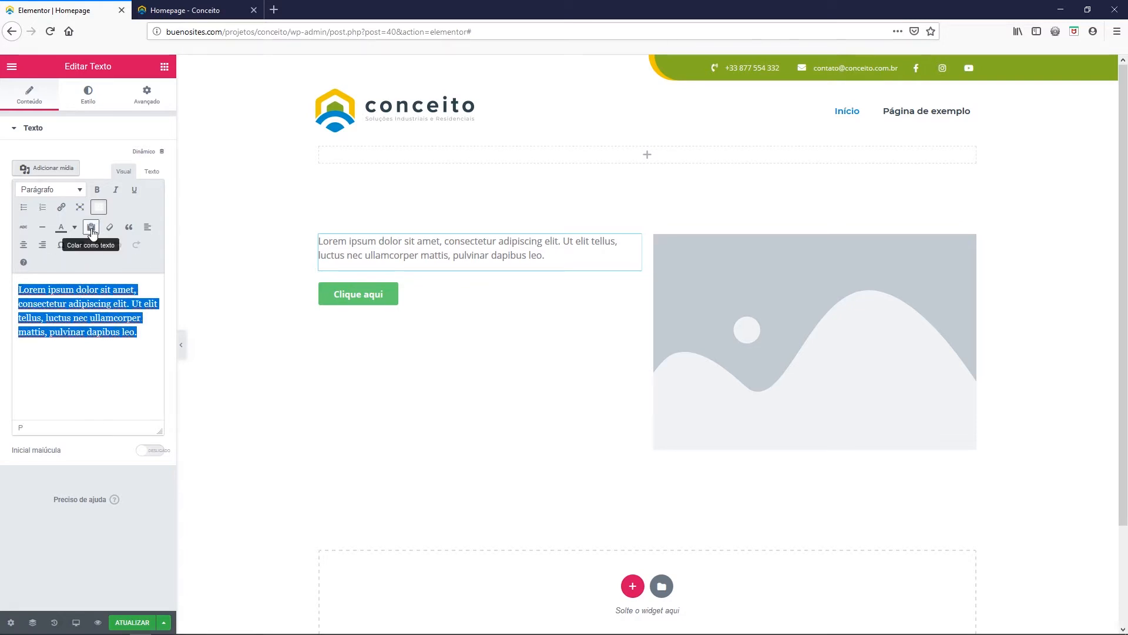
left_click(91, 227)
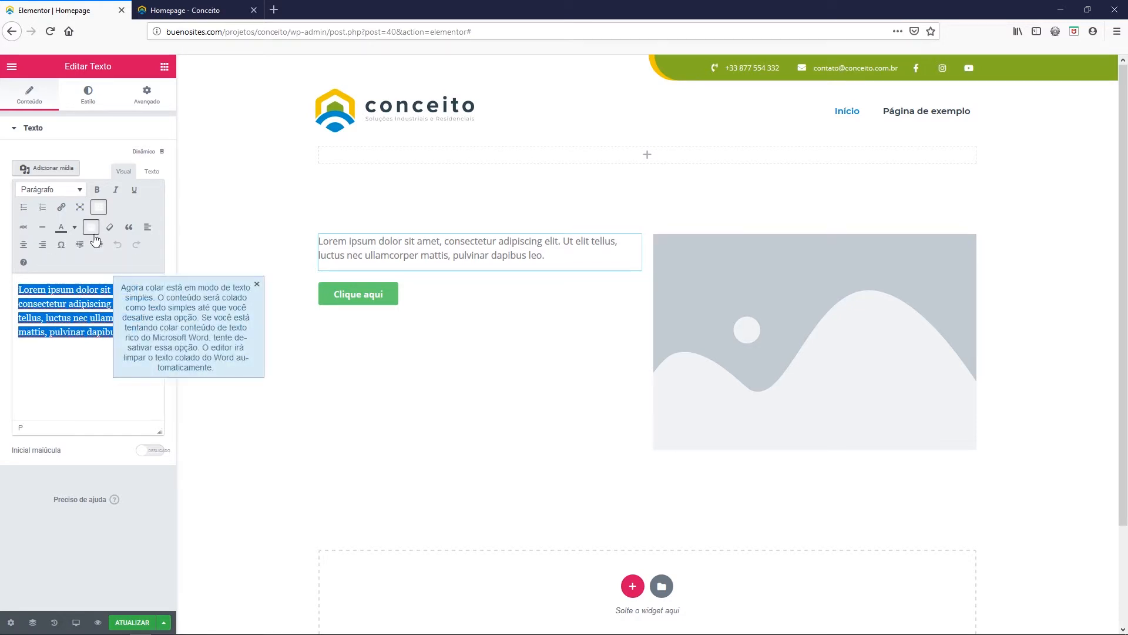
left_click(257, 285)
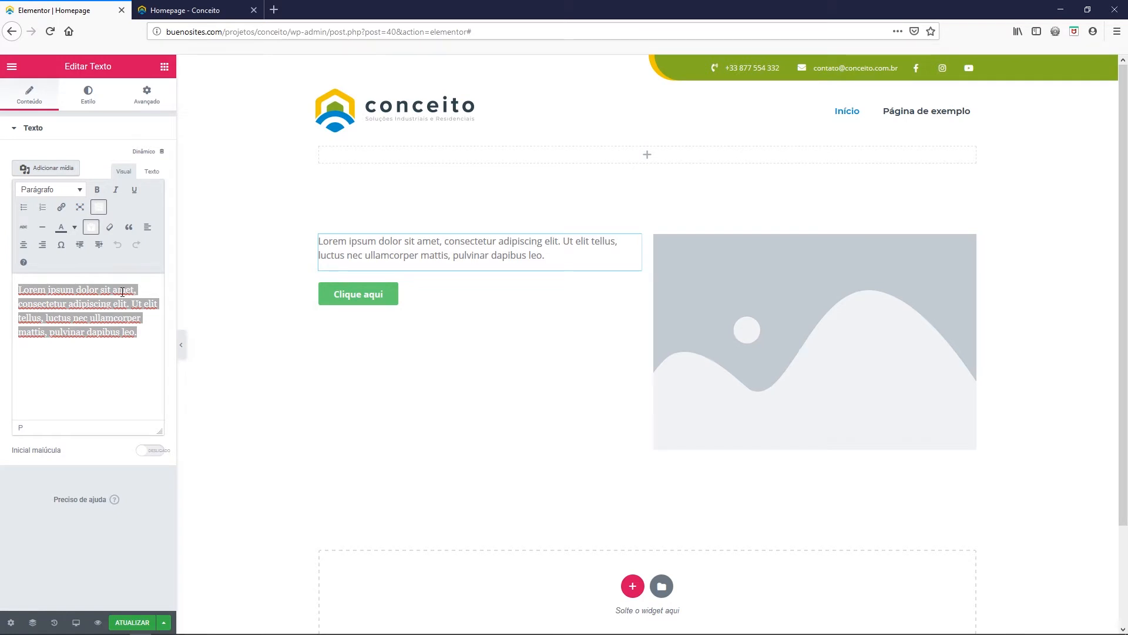
left_click_drag(138, 332, 6, 280)
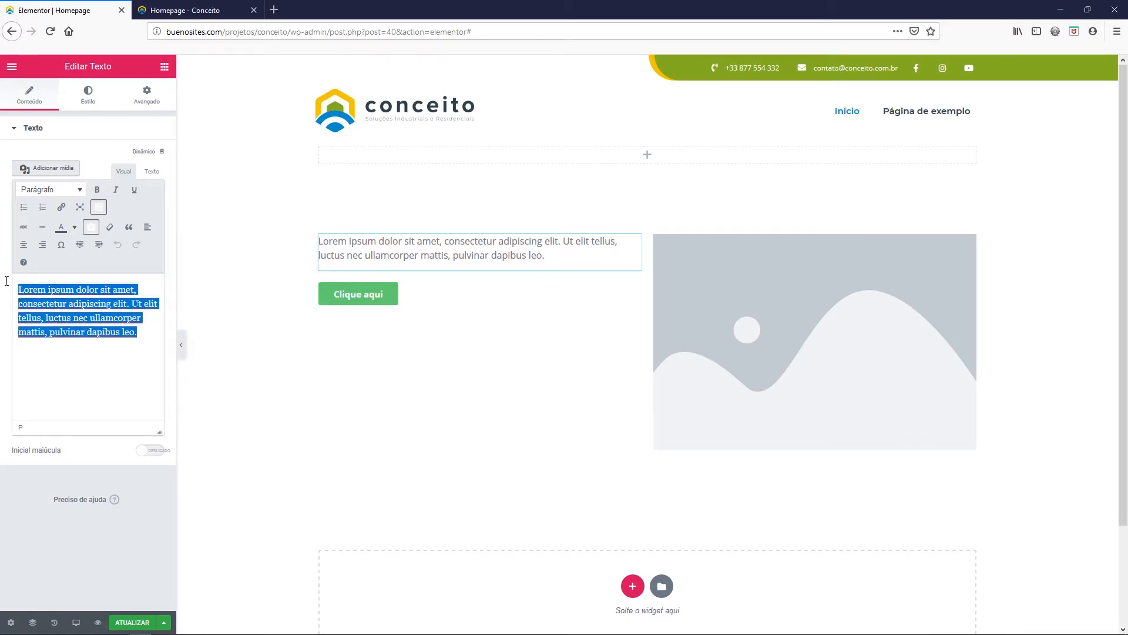
key("BackSpace")
right_click(46, 297)
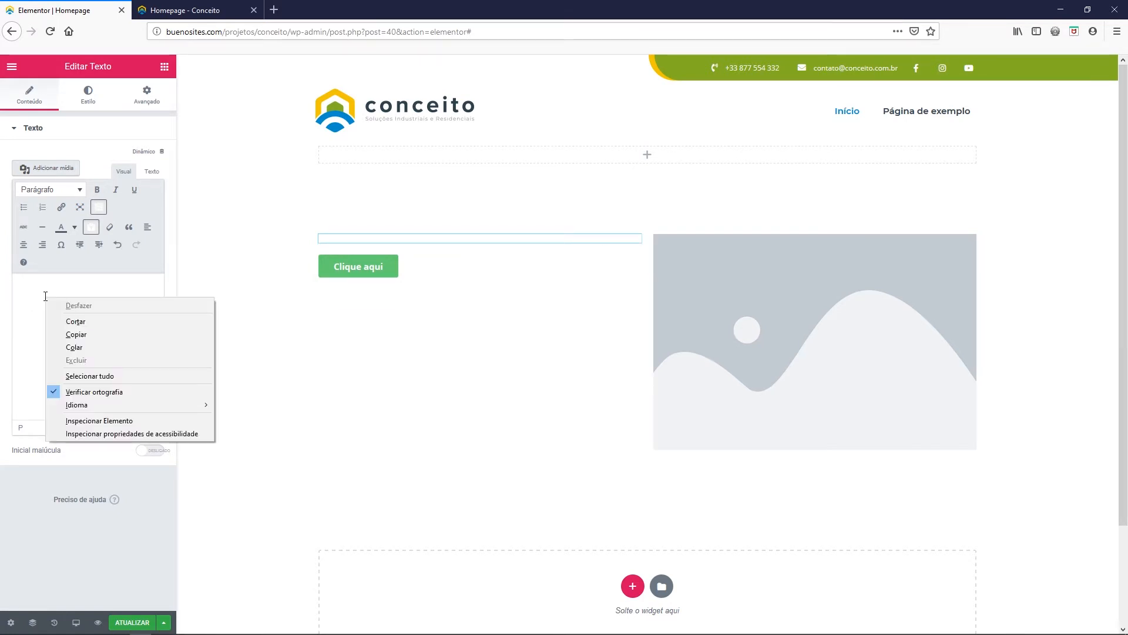
left_click(74, 347)
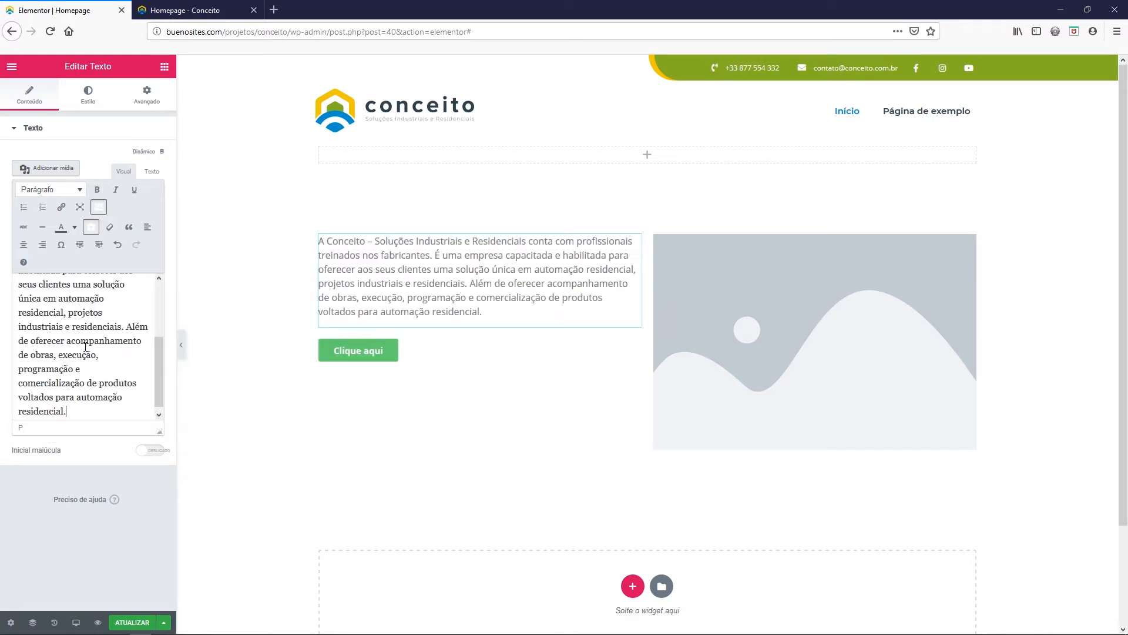
- Widen the editing panel and, following the reference homepage, make "Conceito – Soluções Industriais e Residenciais" bold in the introduction text
left_click_drag(175, 333, 278, 334)
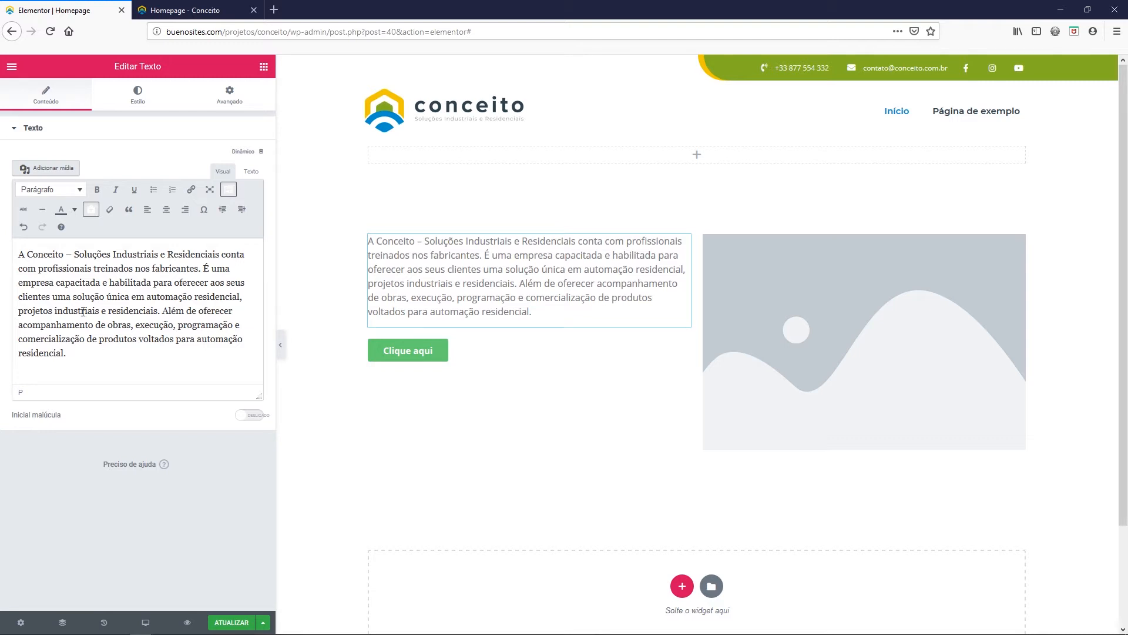
left_click(181, 12)
left_click(196, 323)
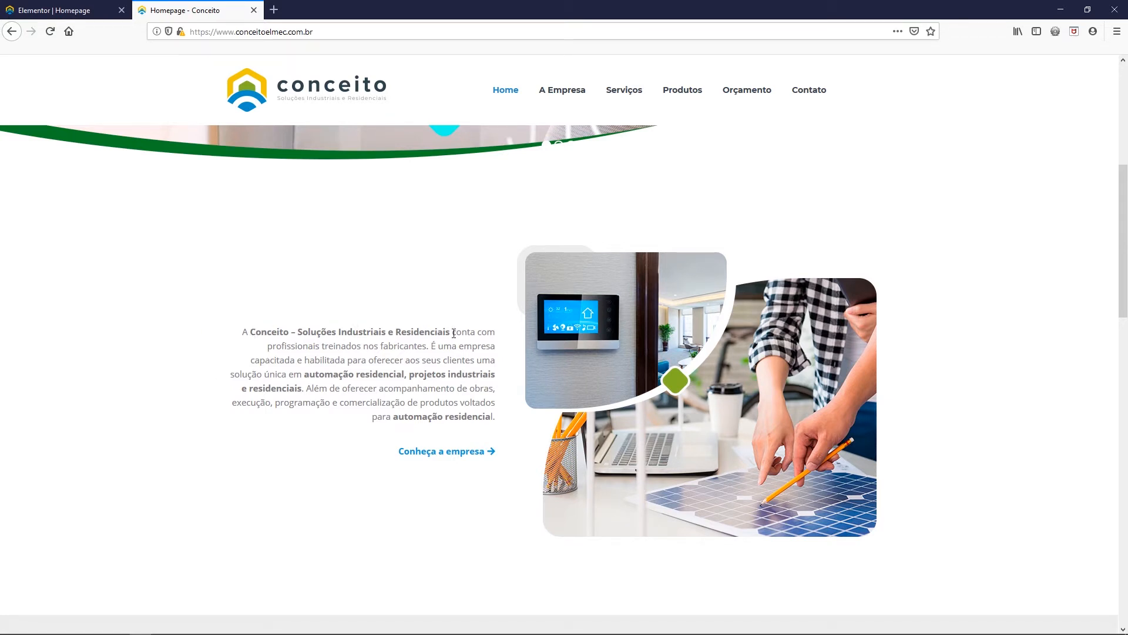
left_click(80, 16)
left_click_drag(27, 254, 222, 259)
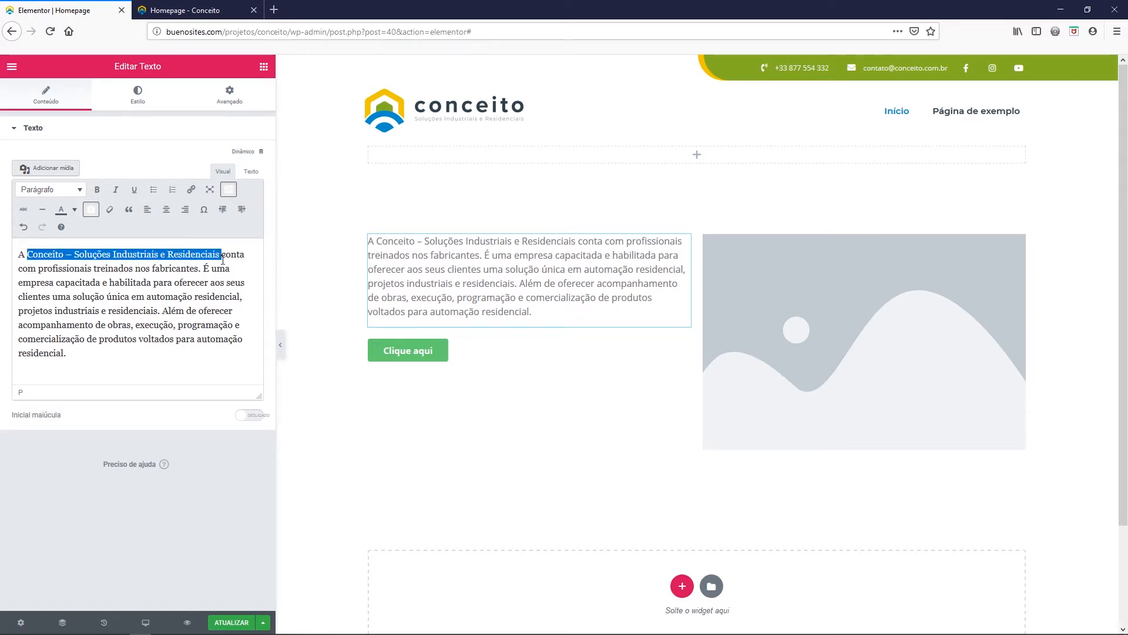
left_click(97, 189)
left_click(128, 266)
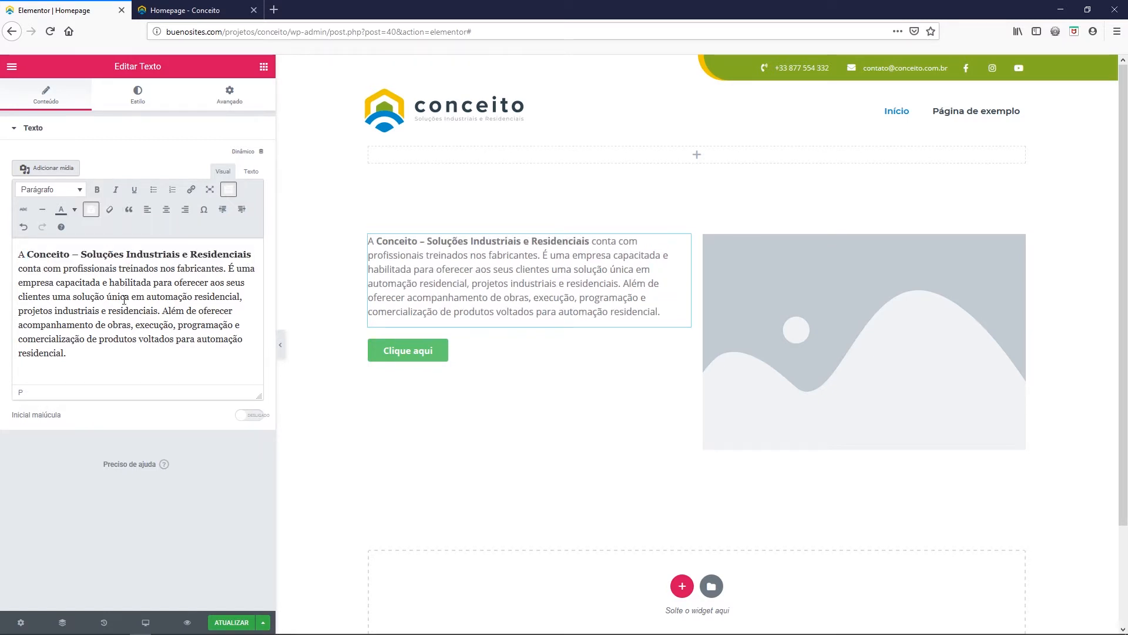
- Following the reference homepage, make "automação residencial, projetos industriais e residenciais" bold in the introduction text
left_click(185, 10)
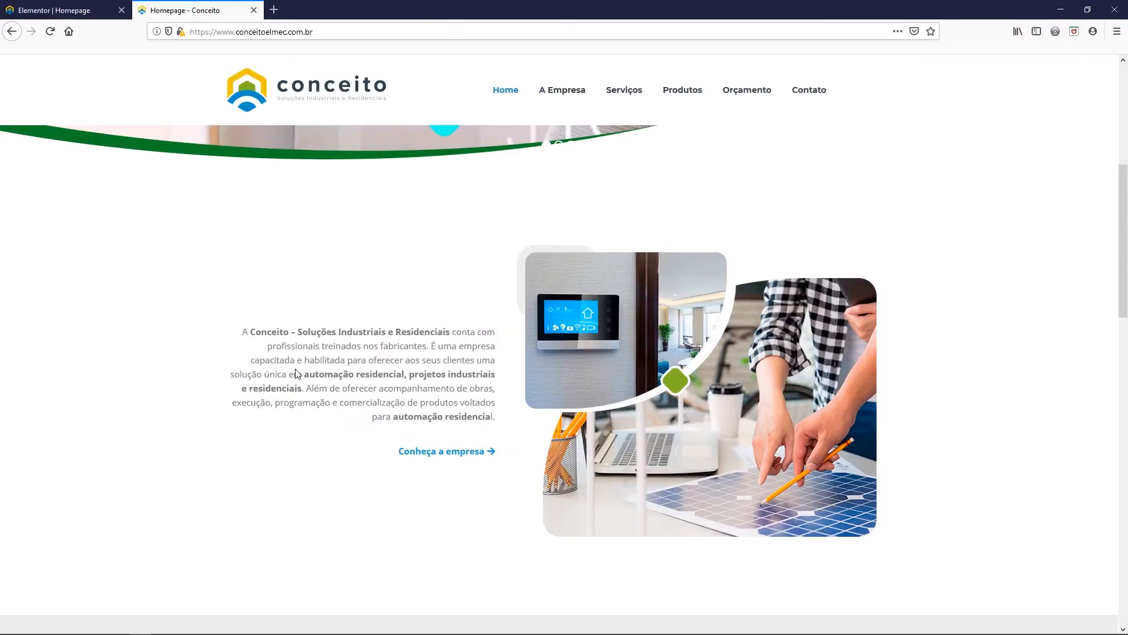
left_click(65, 10)
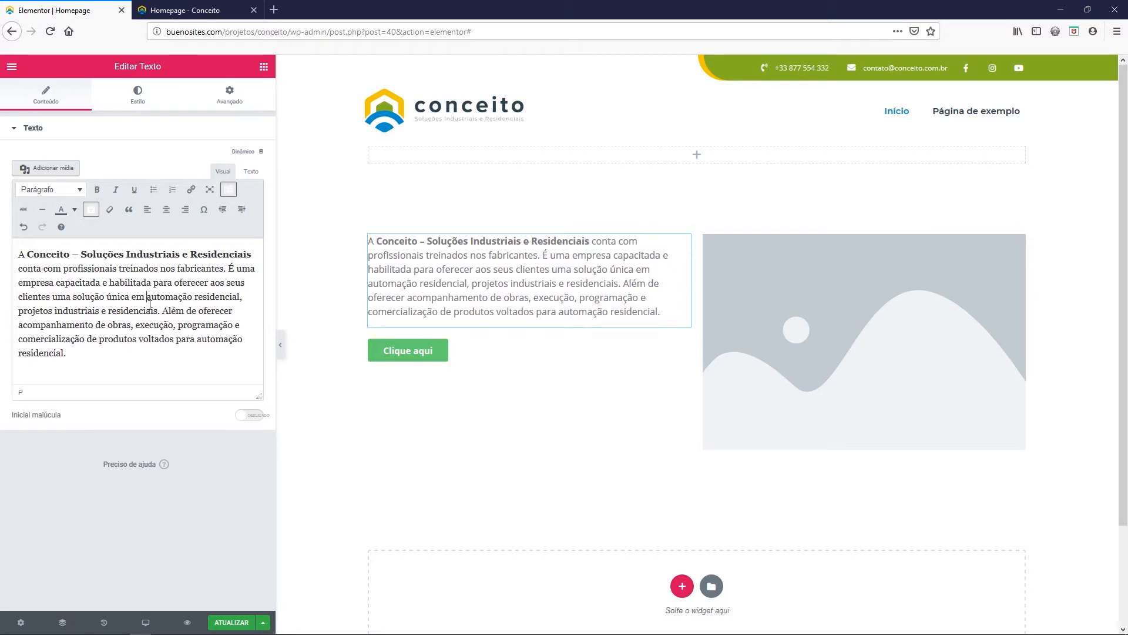
left_click_drag(147, 297, 159, 312)
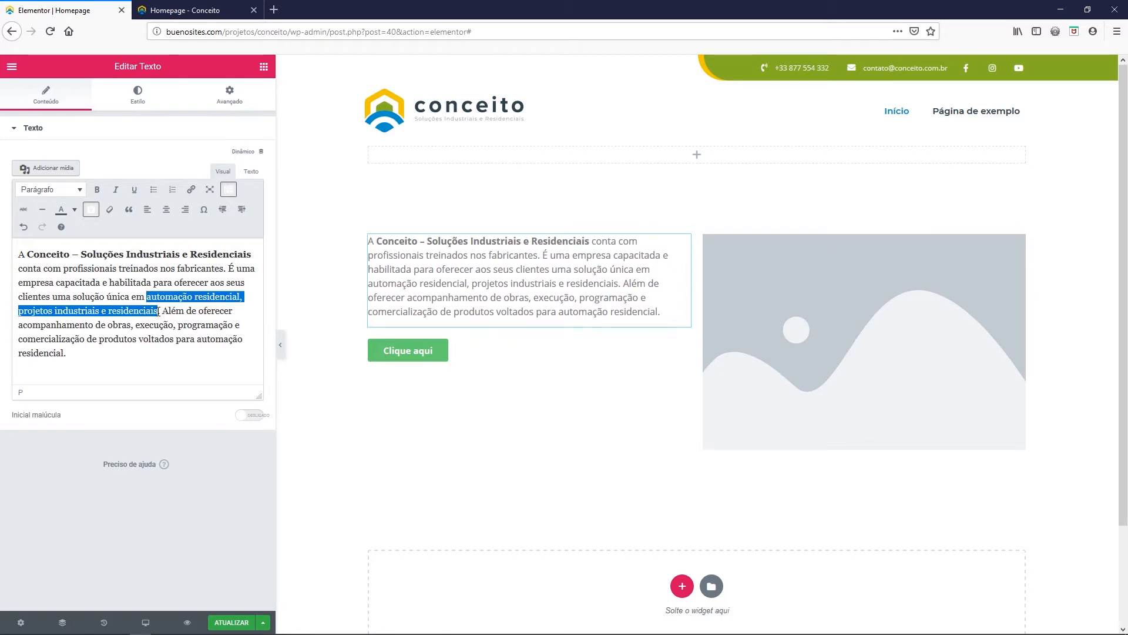
left_click(97, 190)
left_click(174, 338)
- Check the reference homepage and make the closing words "automação residencial" bold in the introduction text
left_click(185, 10)
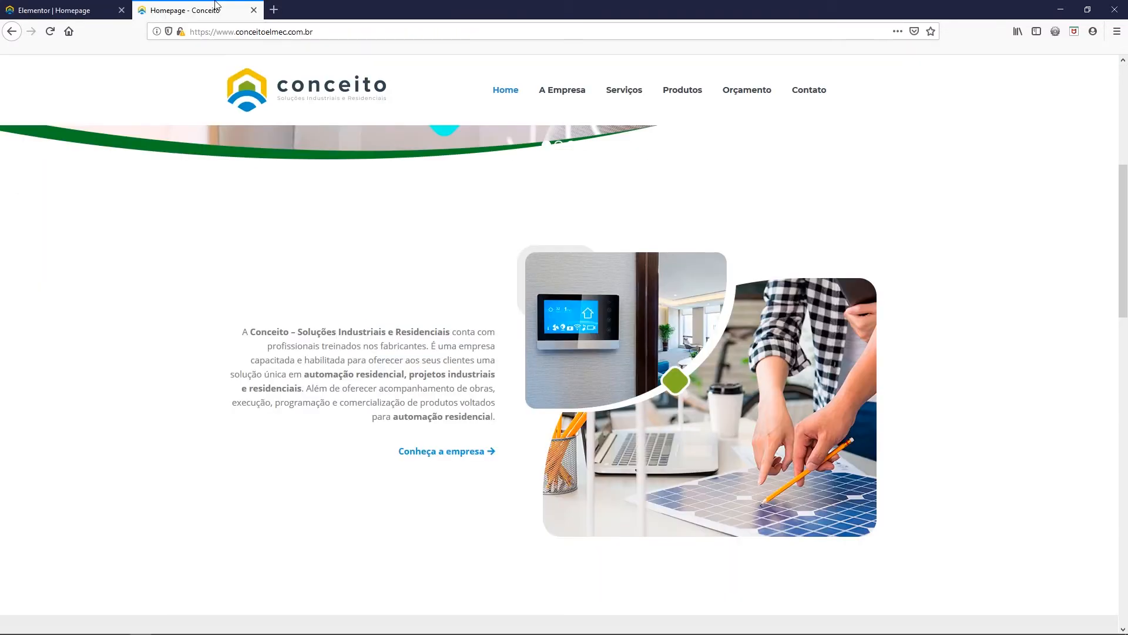
left_click(69, 10)
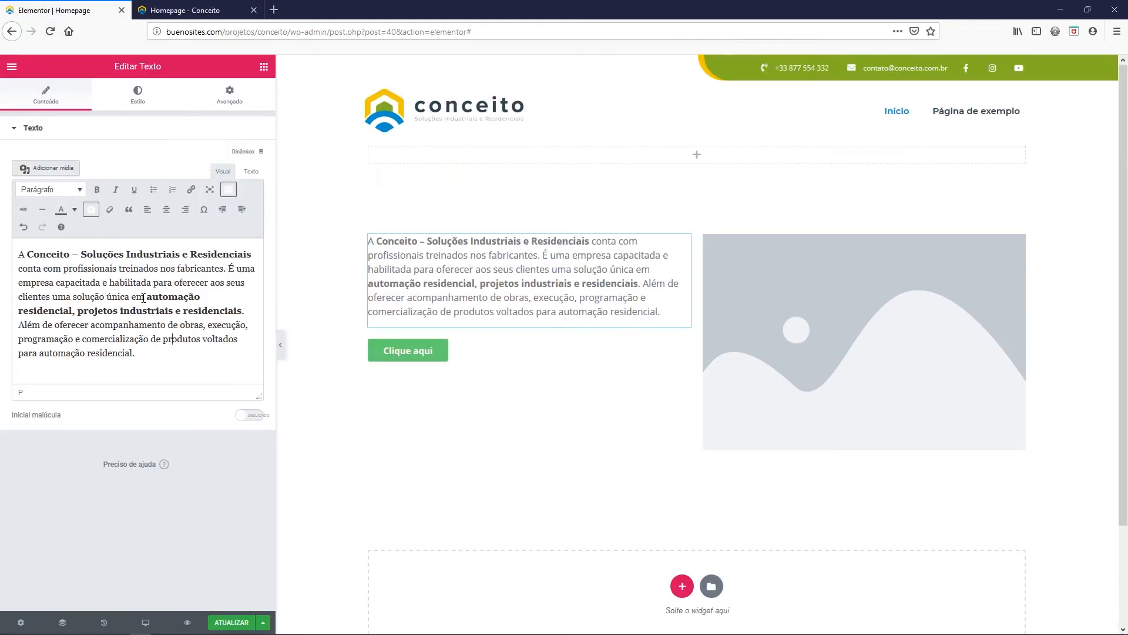
left_click_drag(39, 354, 132, 358)
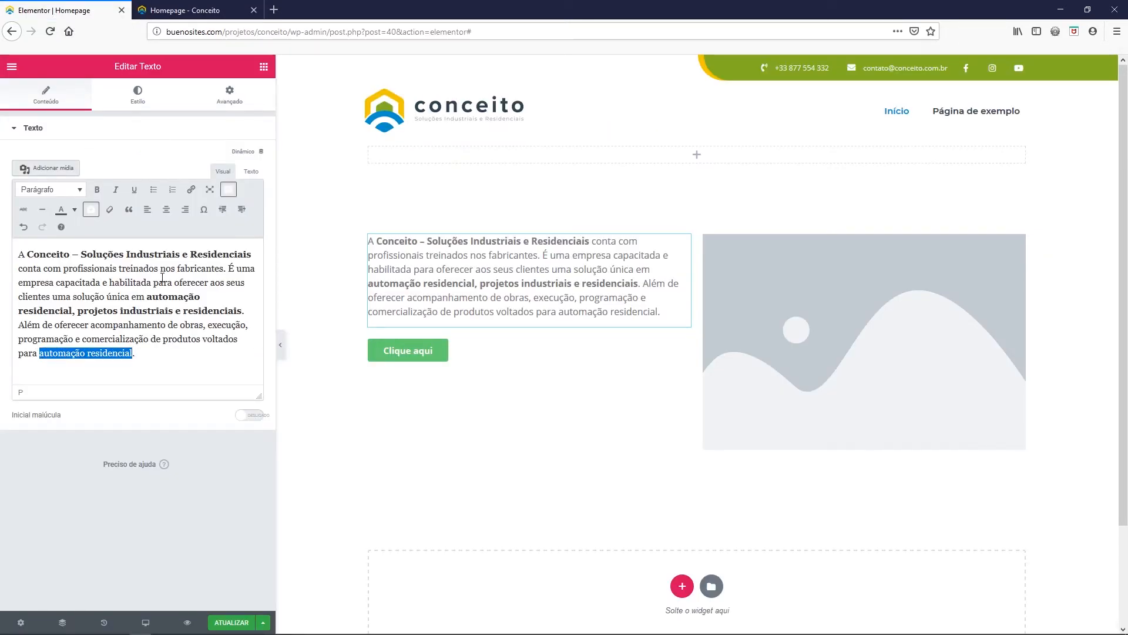
left_click(97, 189)
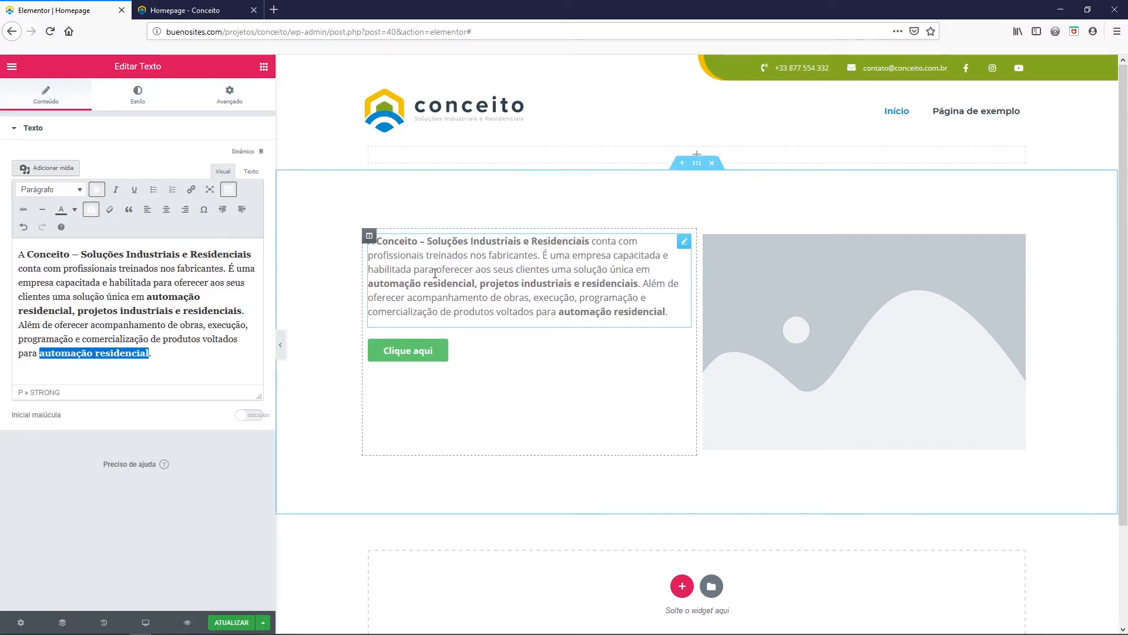
left_click(182, 141)
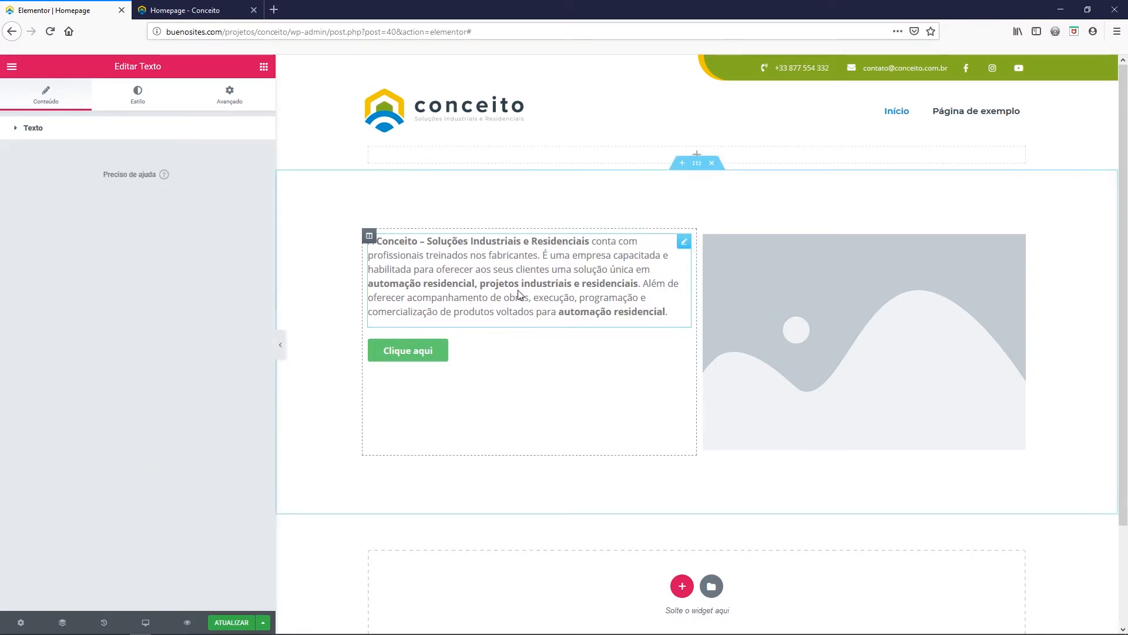
- Compare the introduction with the reference homepage, set the text widget's font size to 15 px and align its text right
left_click(183, 10)
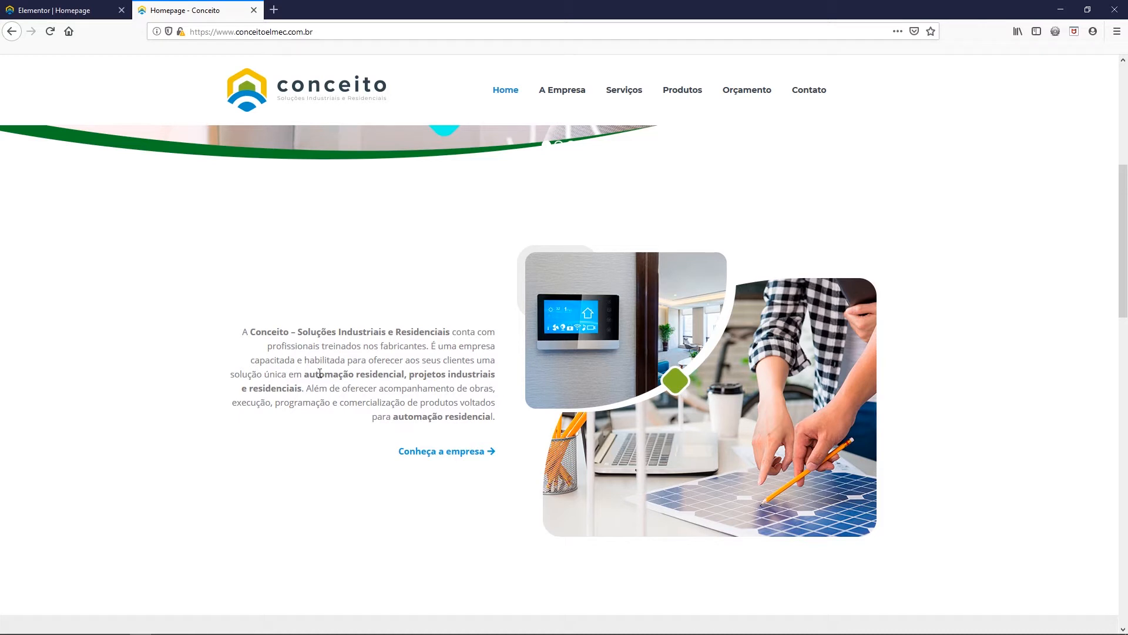
left_click(68, 10)
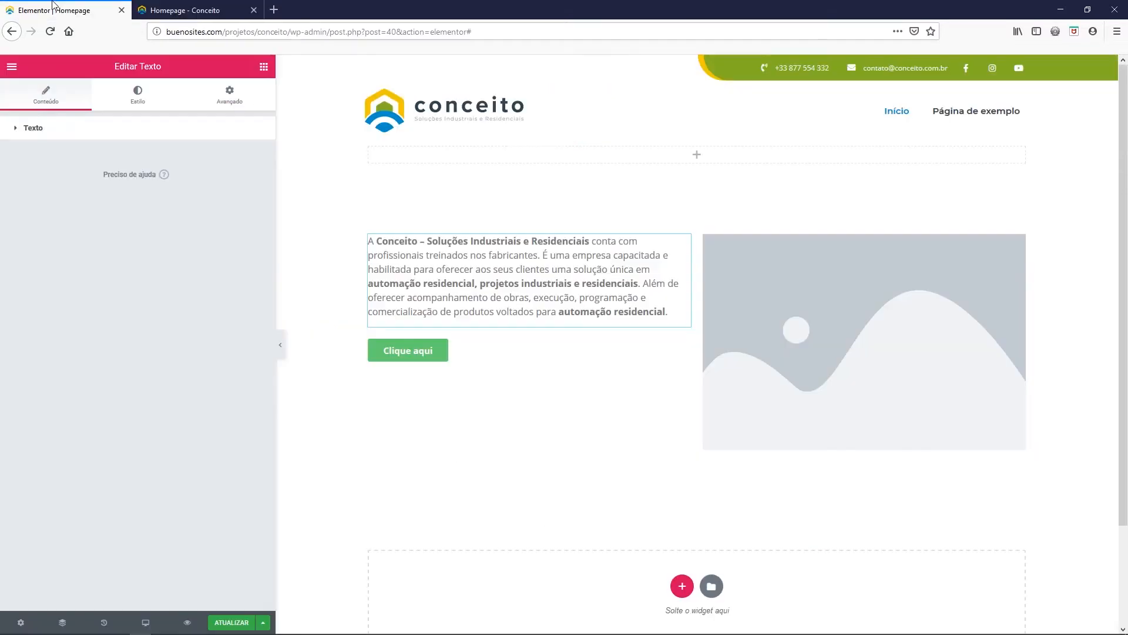
right_click(392, 261)
left_click(399, 269)
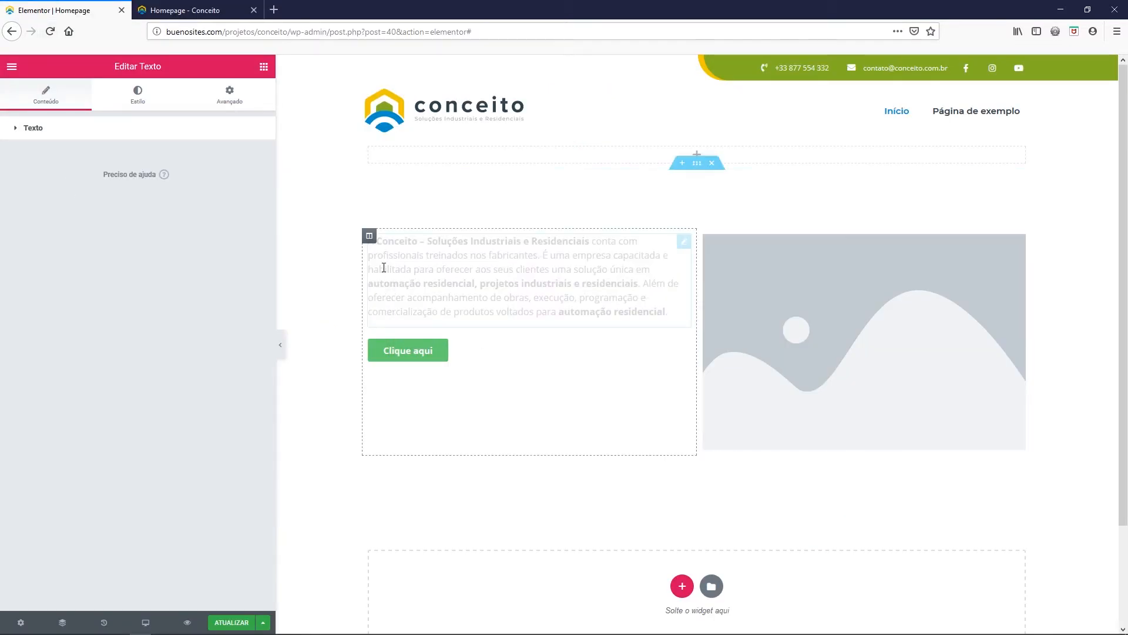
left_click(104, 126)
left_click(152, 105)
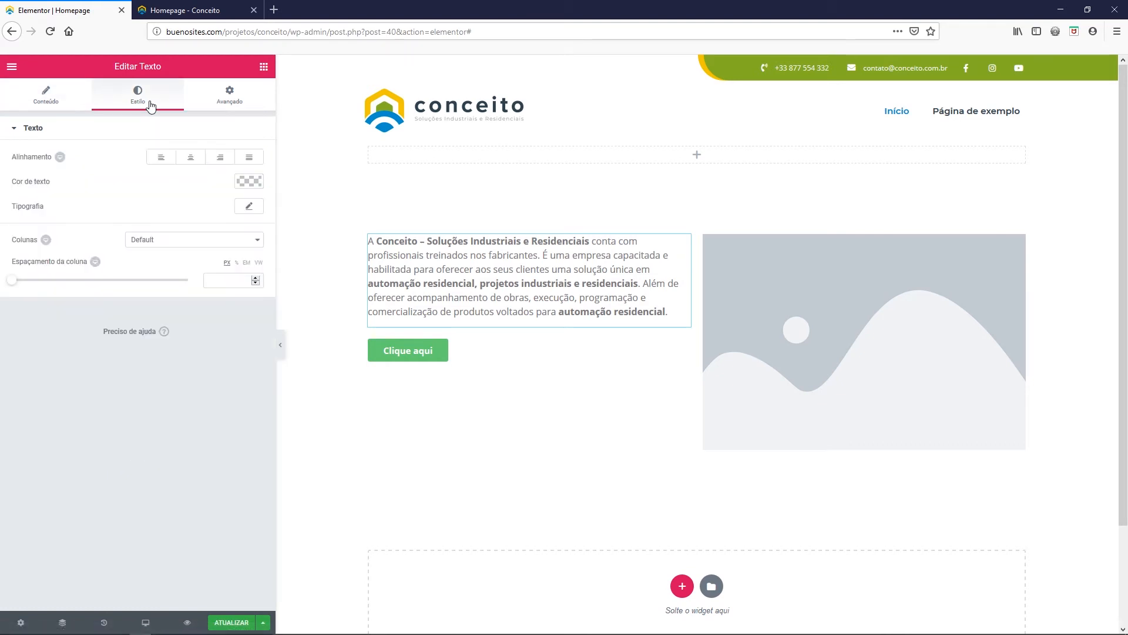
left_click(249, 206)
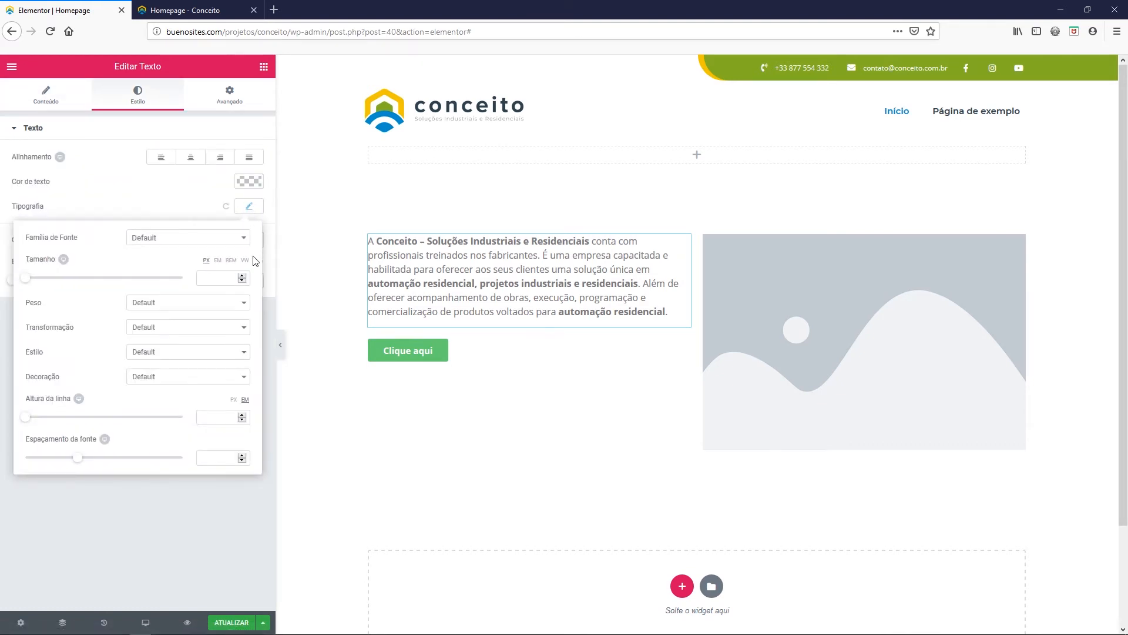
left_click(216, 278)
type("15")
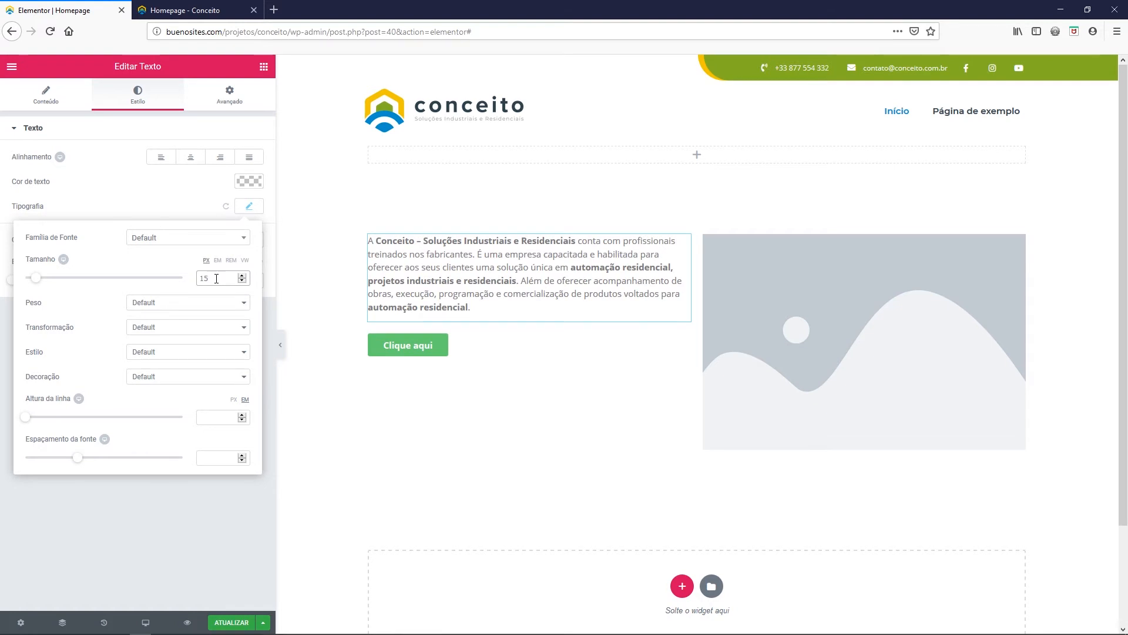
left_click(194, 18)
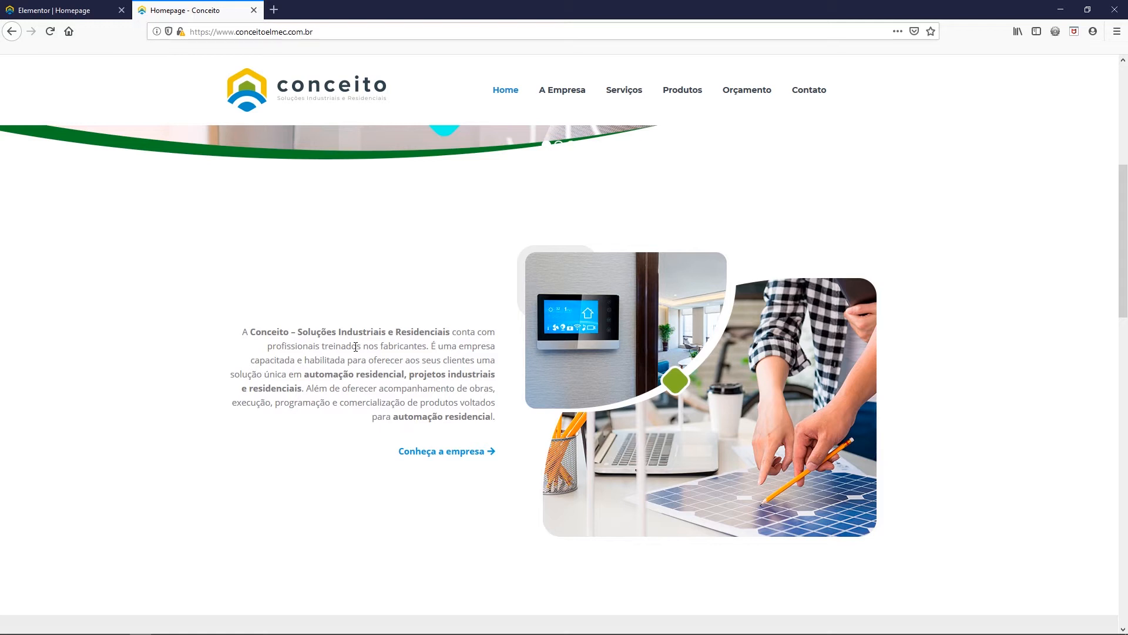
left_click(58, 10)
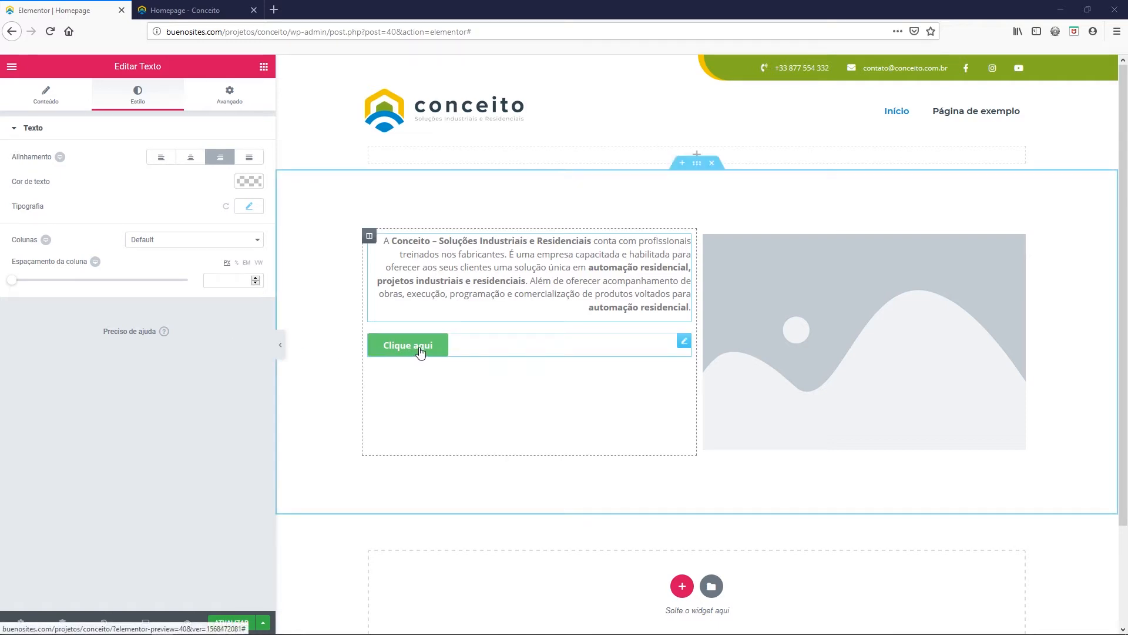
- Check the button wording on the reference homepage and set the introduction button's text to "Conheça a Empresa"
right_click(420, 350)
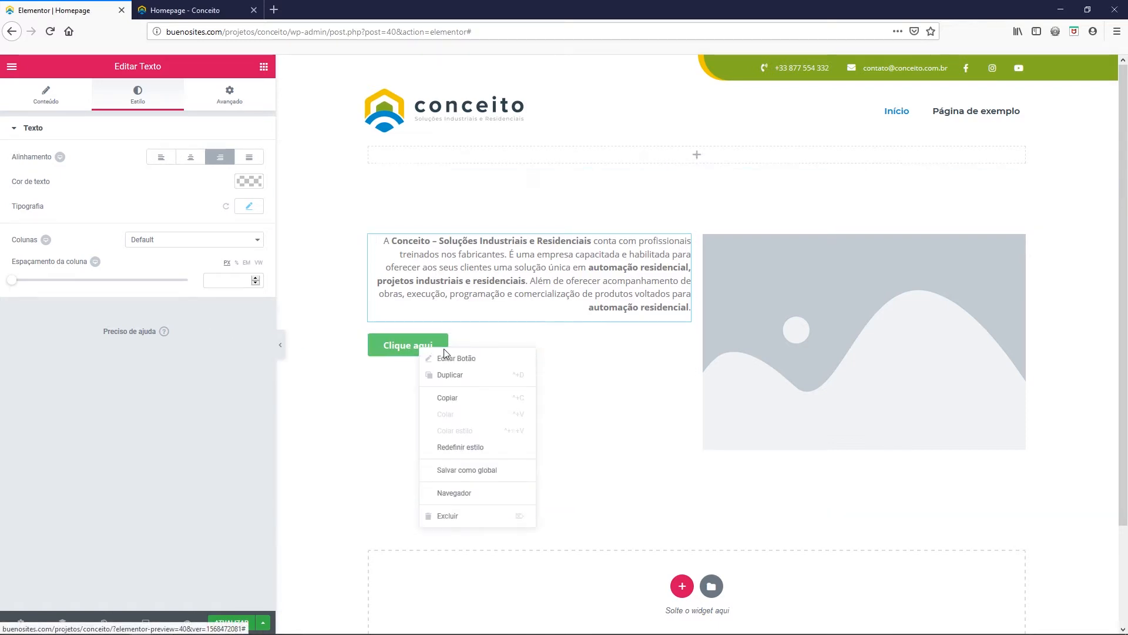
left_click(459, 360)
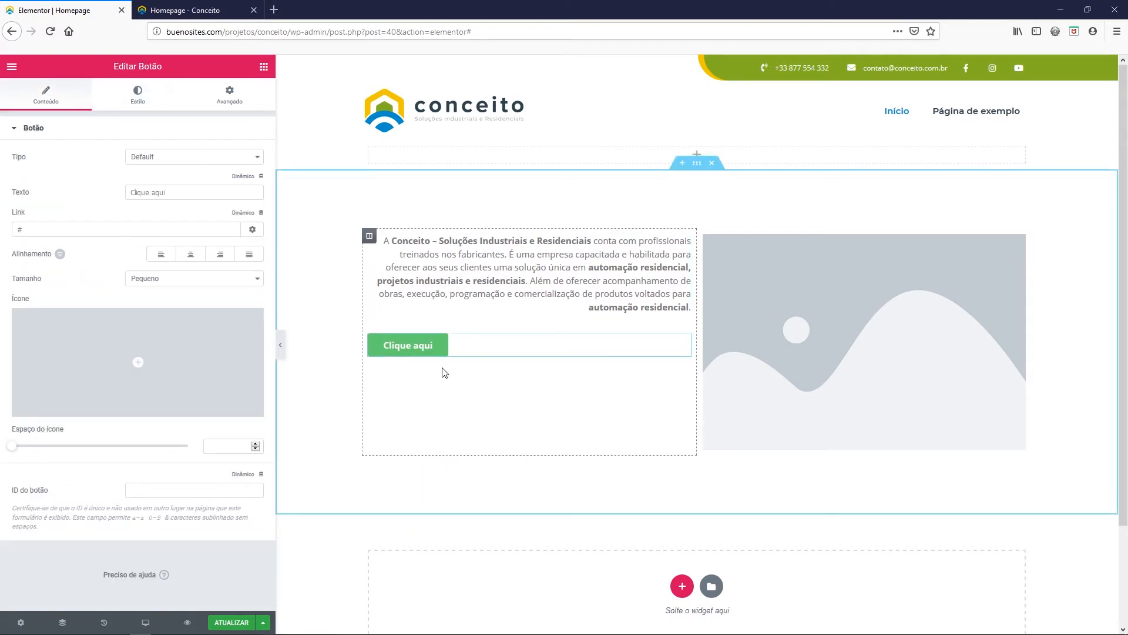
left_click(170, 13)
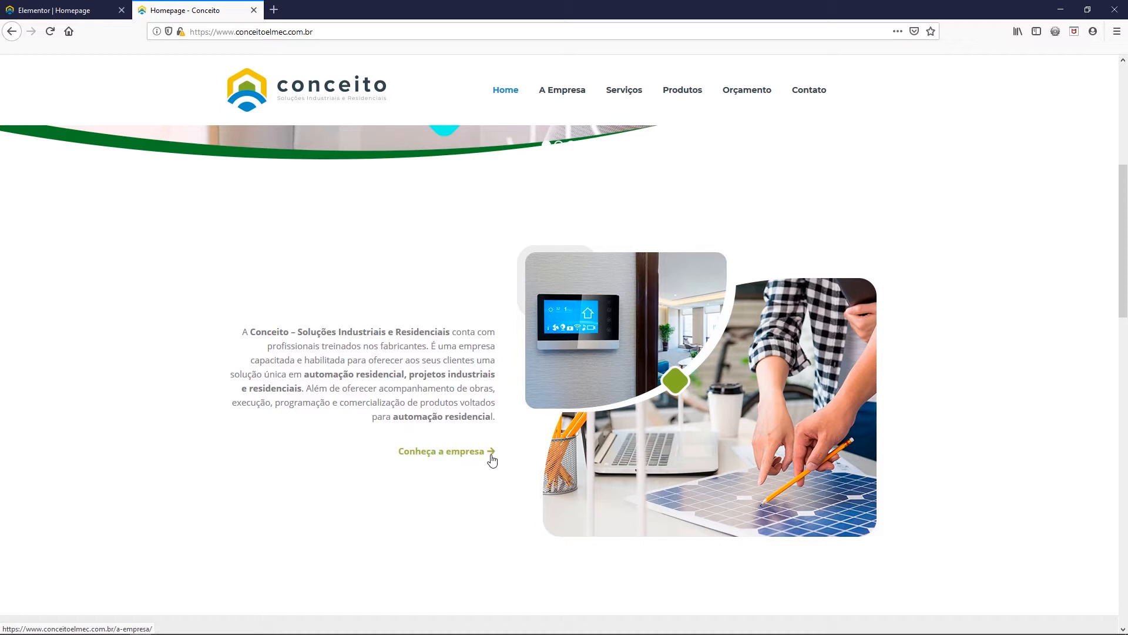
left_click(57, 12)
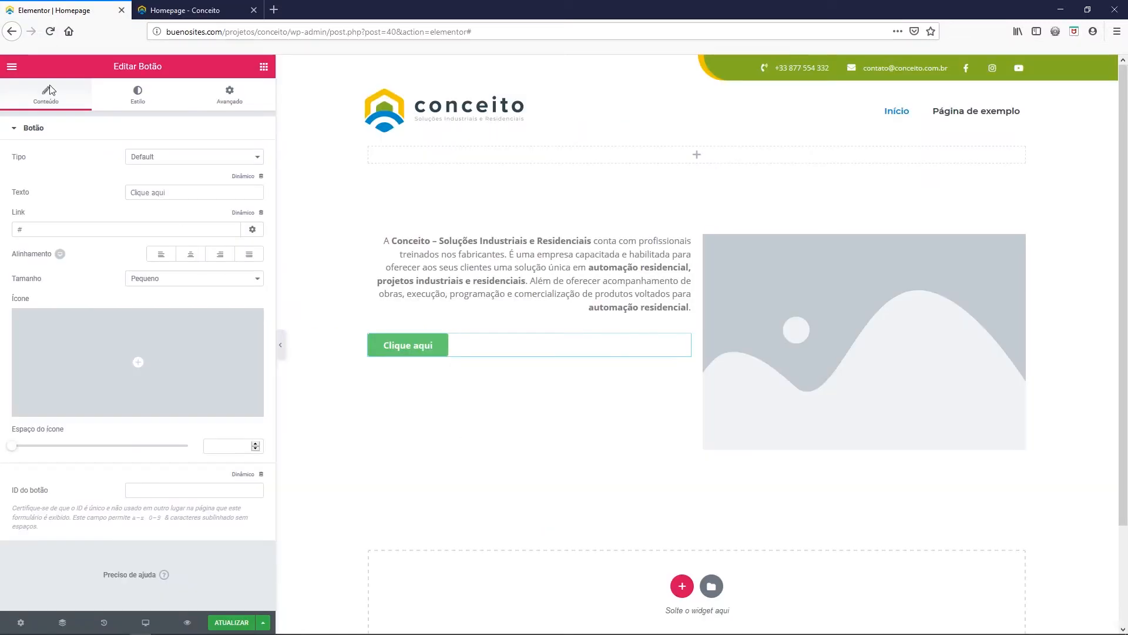
left_click_drag(254, 192, 99, 191)
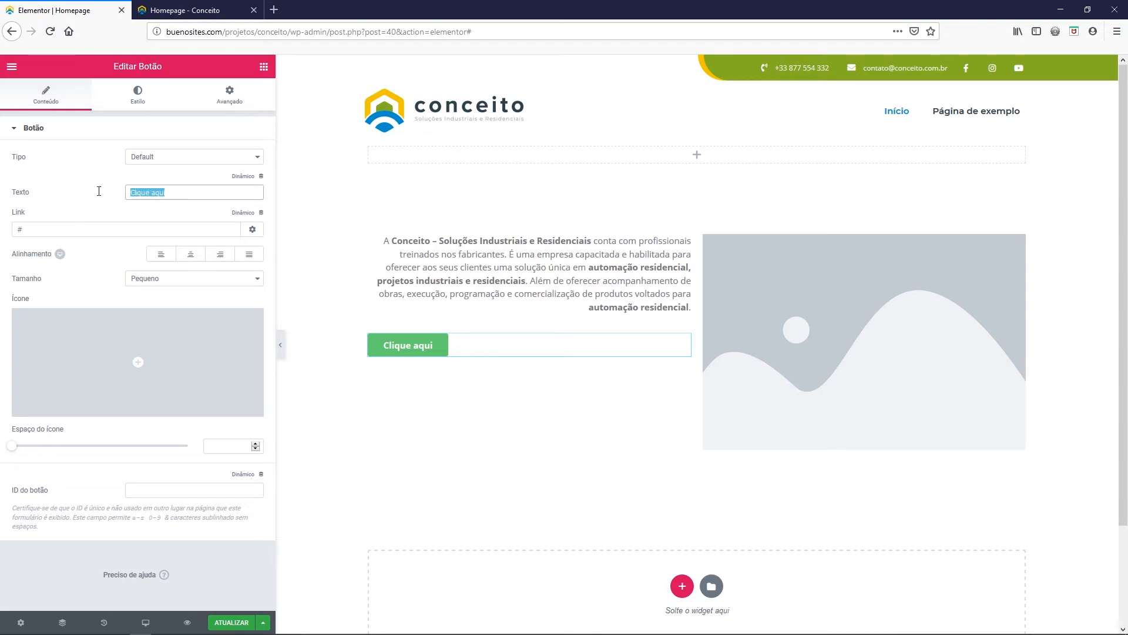
type("COnheça")
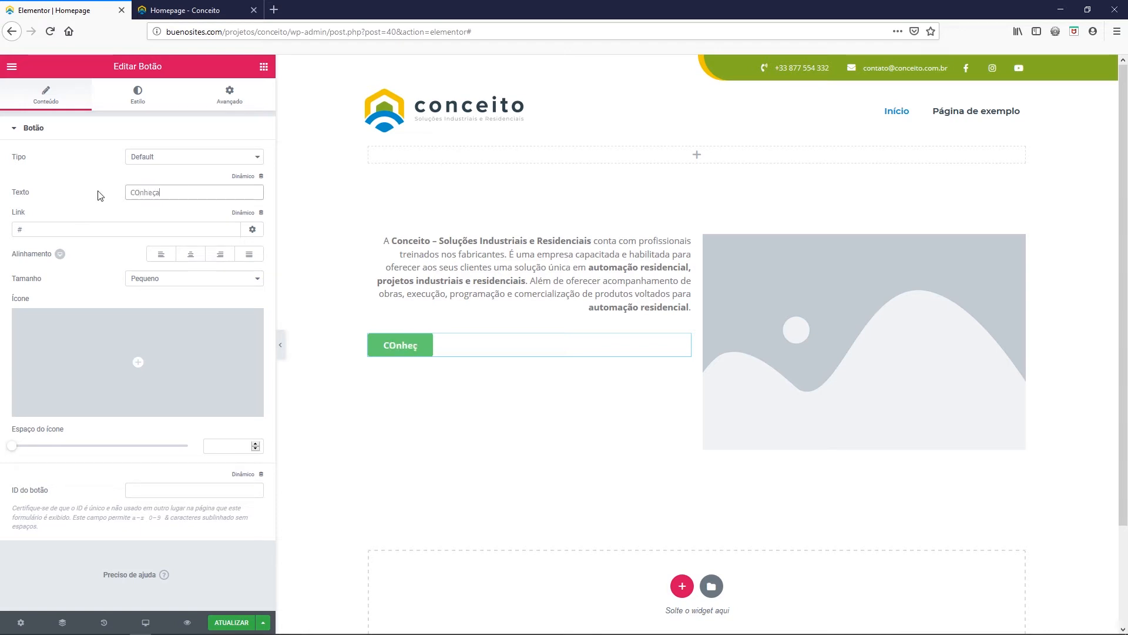
type(" a Empresa")
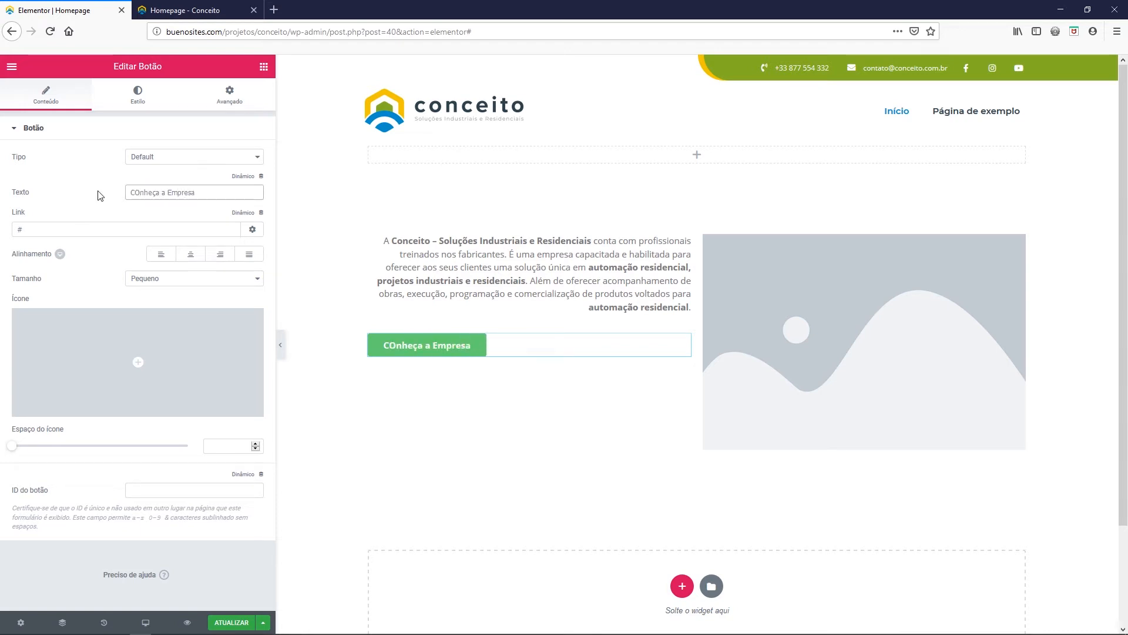
left_click_drag(136, 192, 138, 192)
type("o")
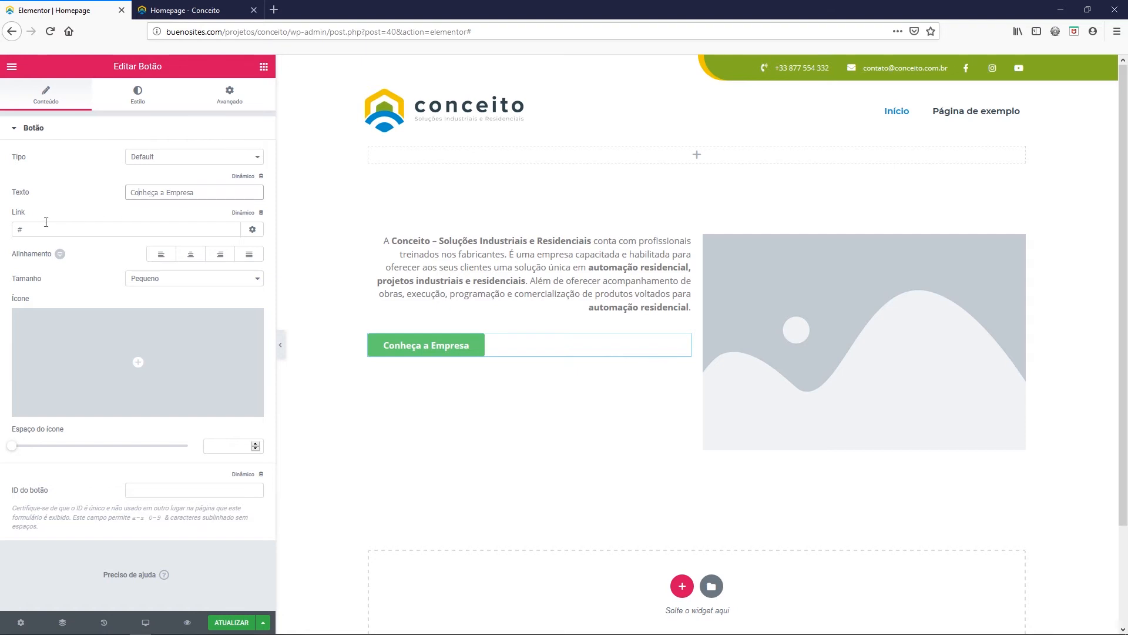
- Align the "Conheça a Empresa" button right and give it the plain right-pointing arrow icon, found by searching "arrow" in the icon library
left_click_drag(25, 229, 9, 230)
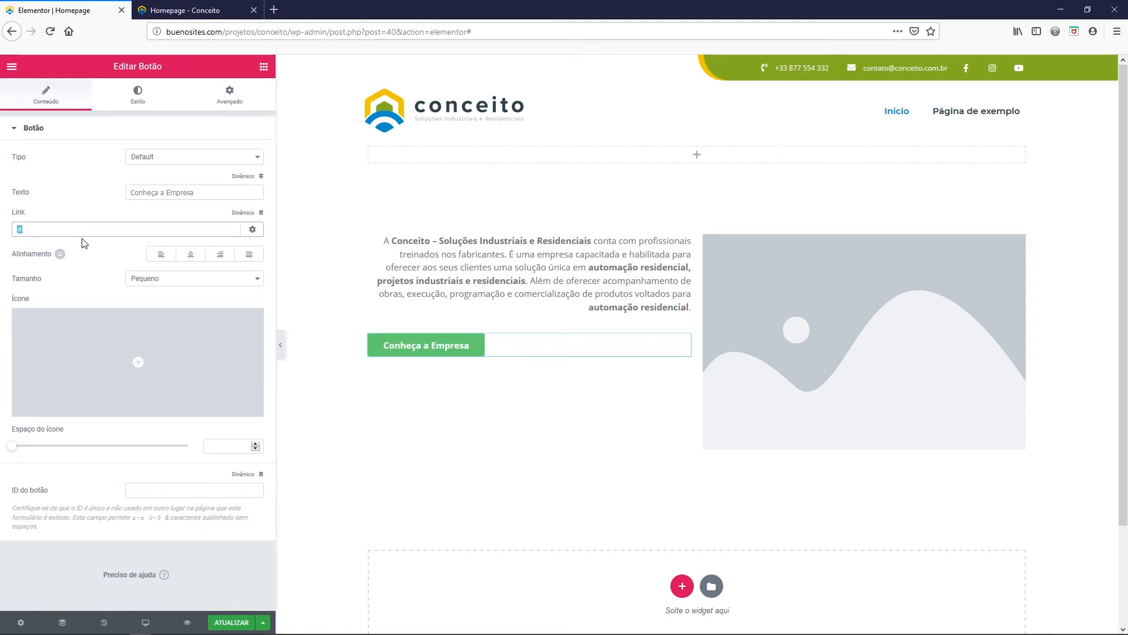
left_click(221, 254)
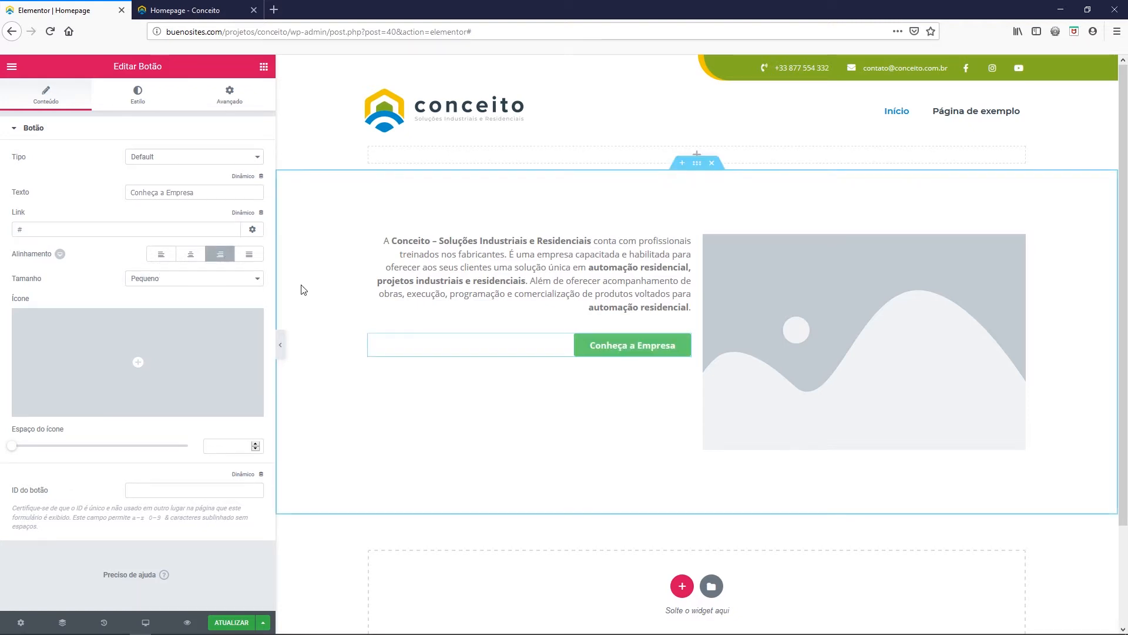
mouse_move(134, 365)
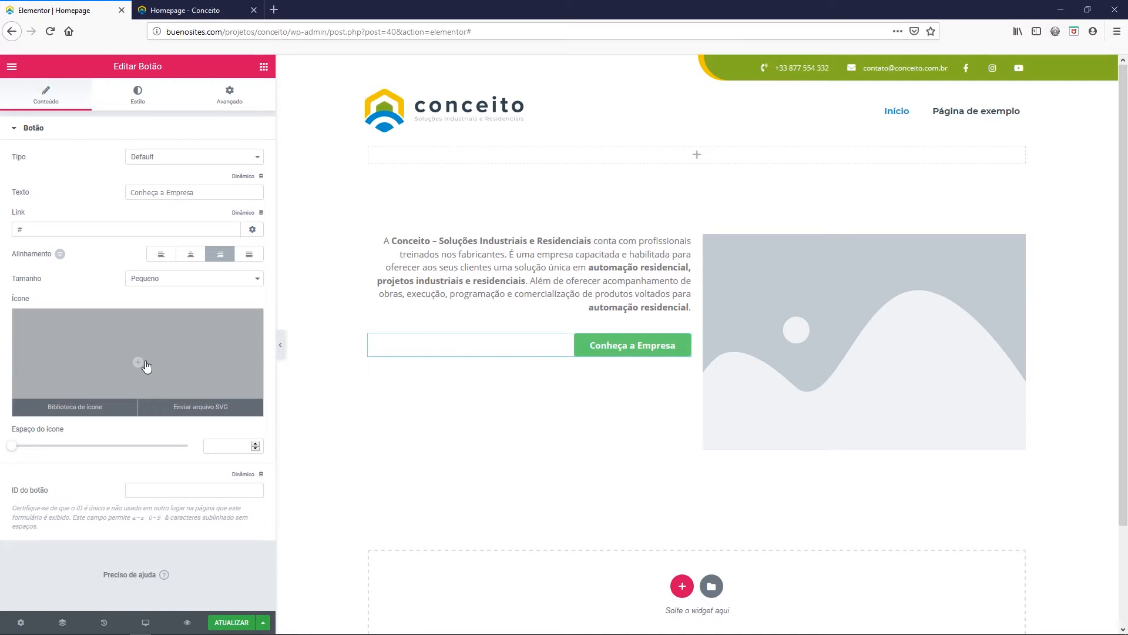
left_click(139, 363)
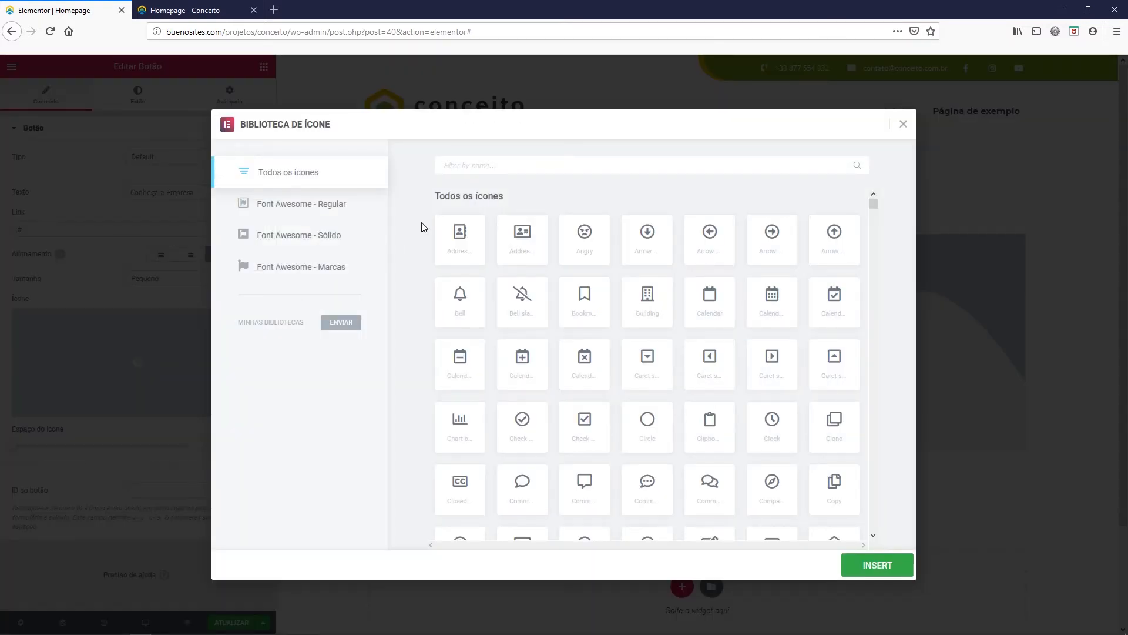
type("arrow")
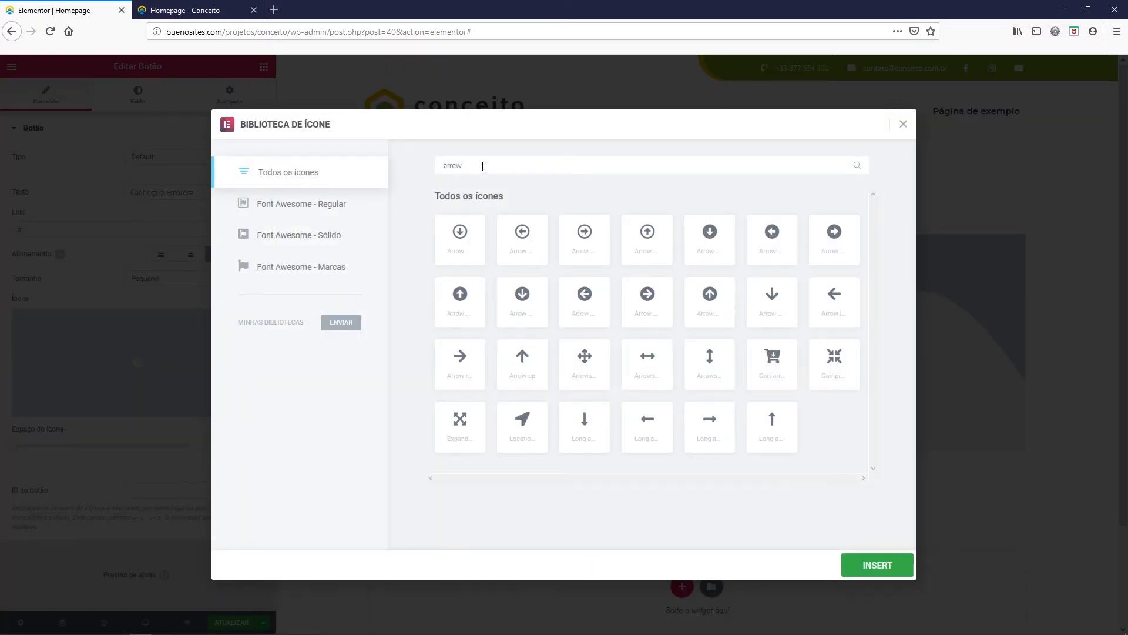
left_click(458, 368)
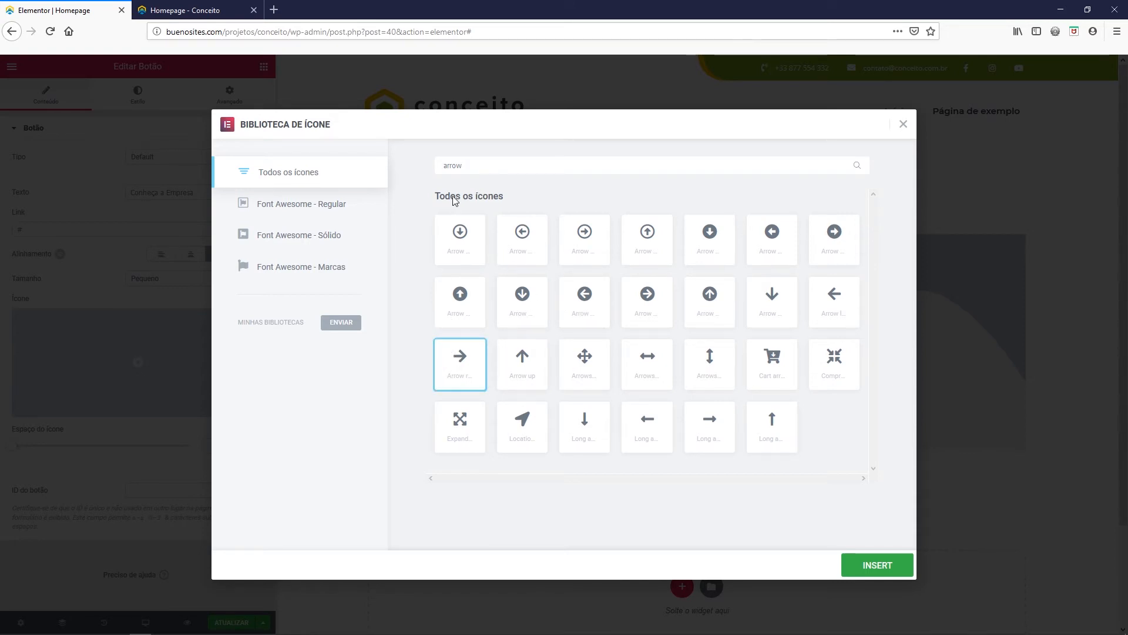
left_click(868, 566)
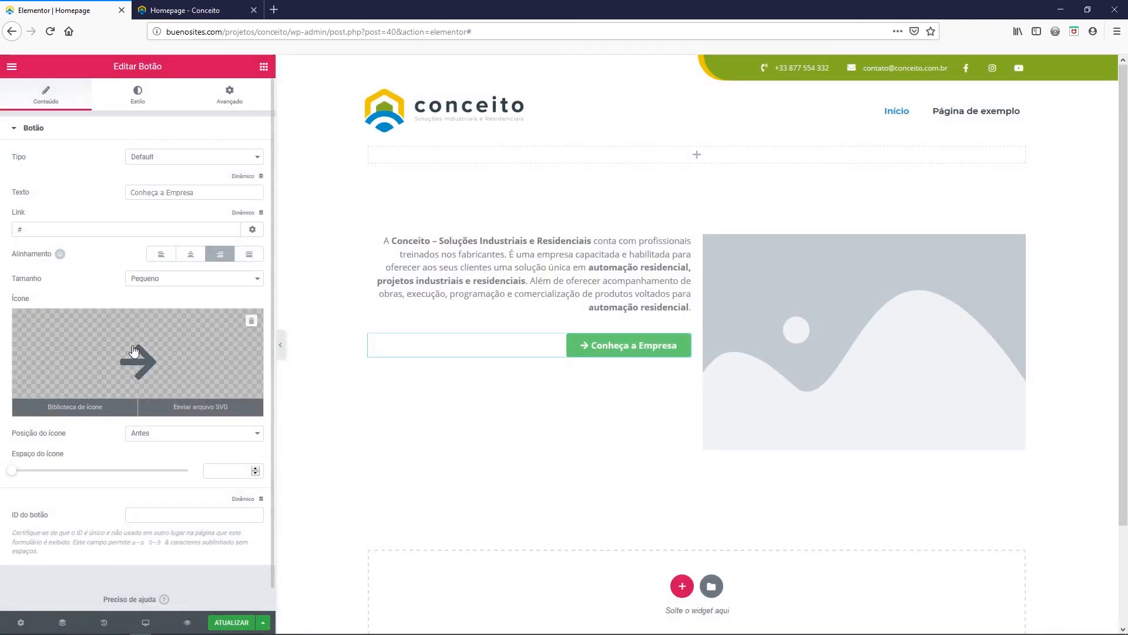
- Place the button's arrow icon after the text (Depois) with an icon spacing of 14
scroll(157, 376, "down", 1)
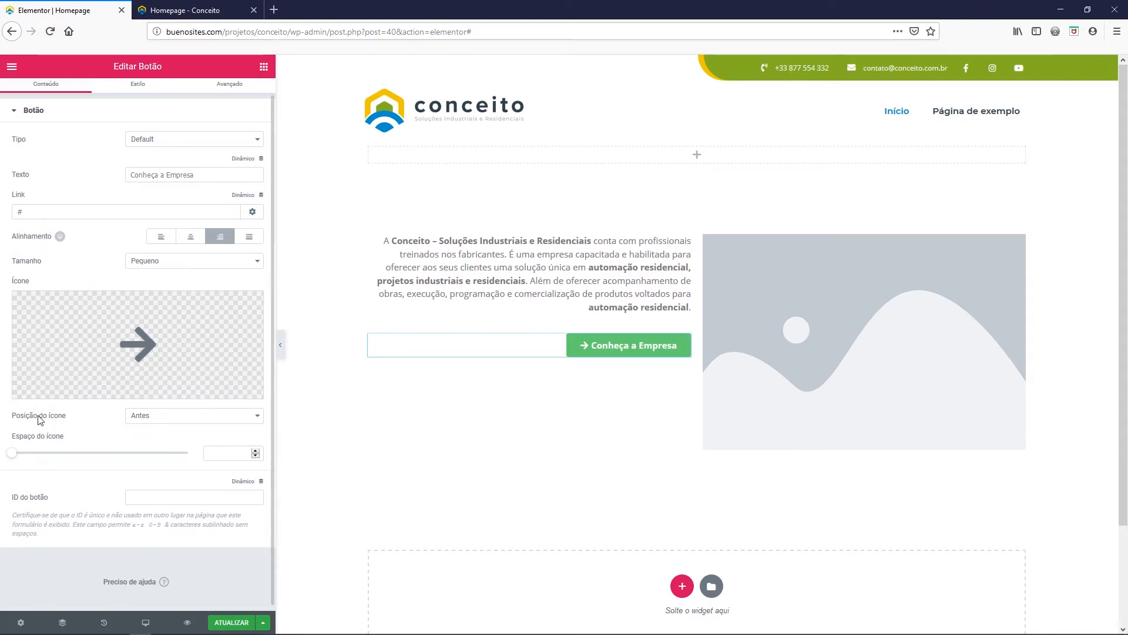
left_click(147, 418)
left_click(147, 444)
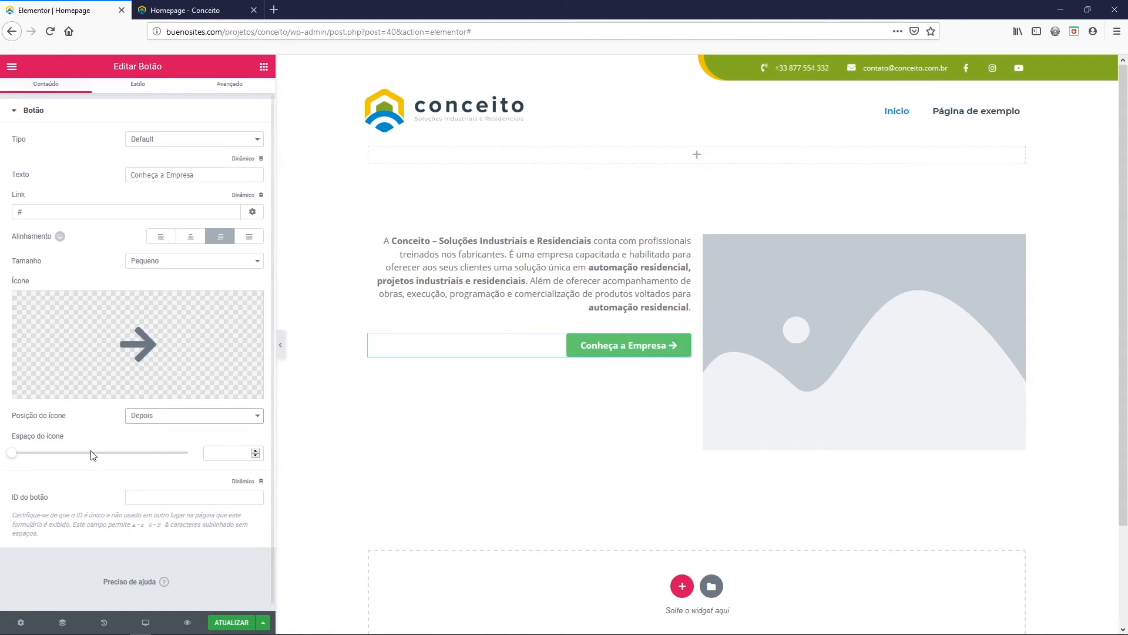
left_click_drag(12, 453, 60, 460)
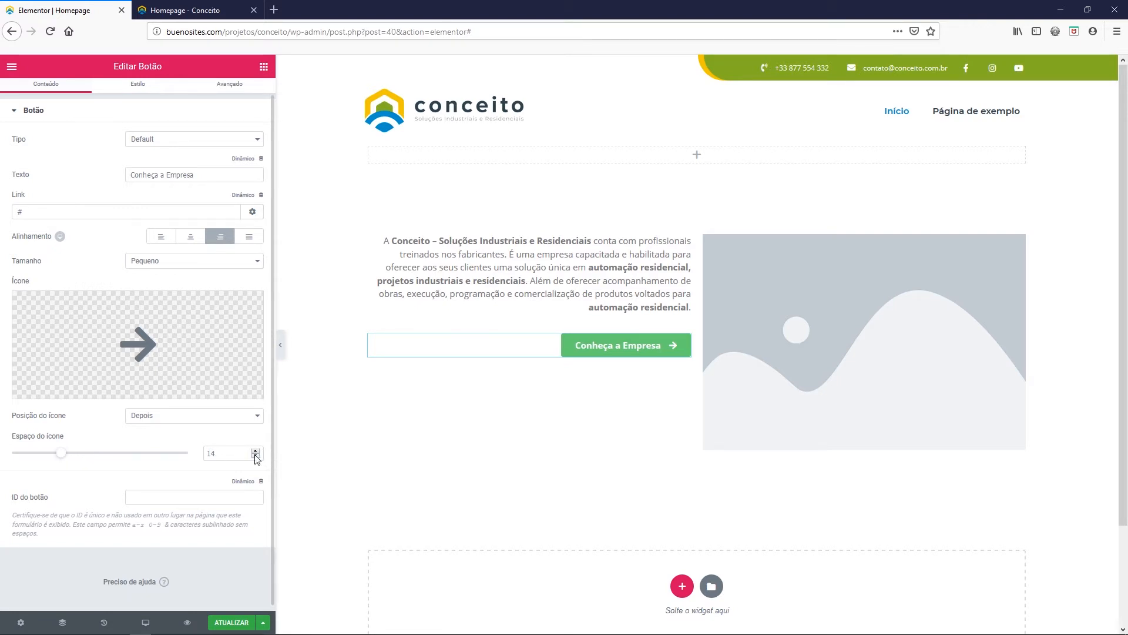
scroll(257, 459, "up", 1)
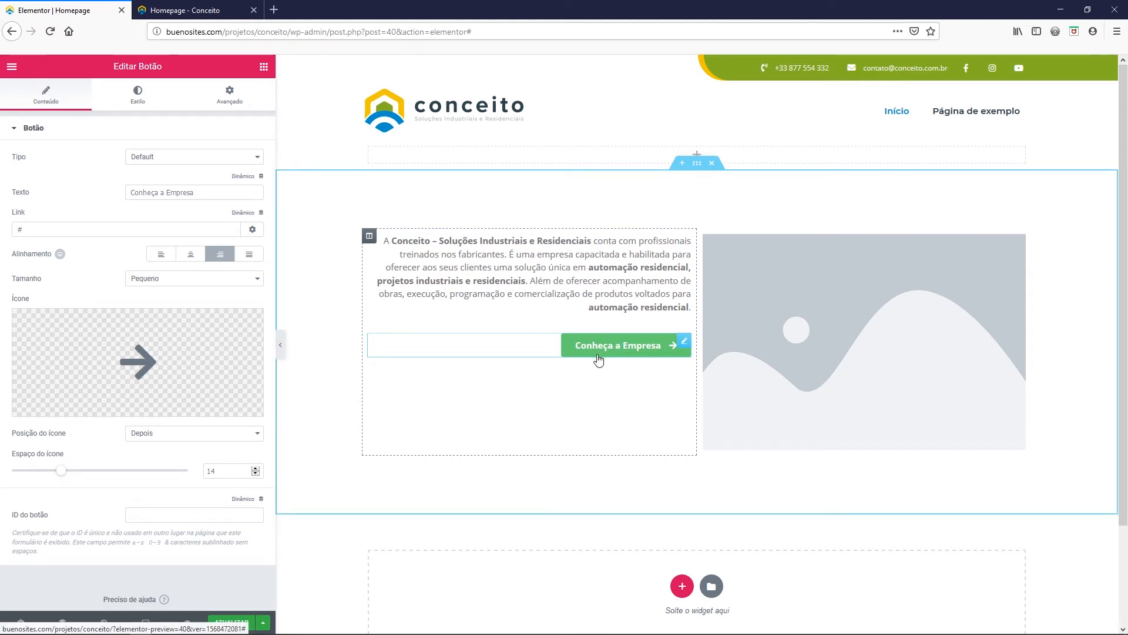
- Set the button's normal-state text color to the blue palette color
left_click(136, 102)
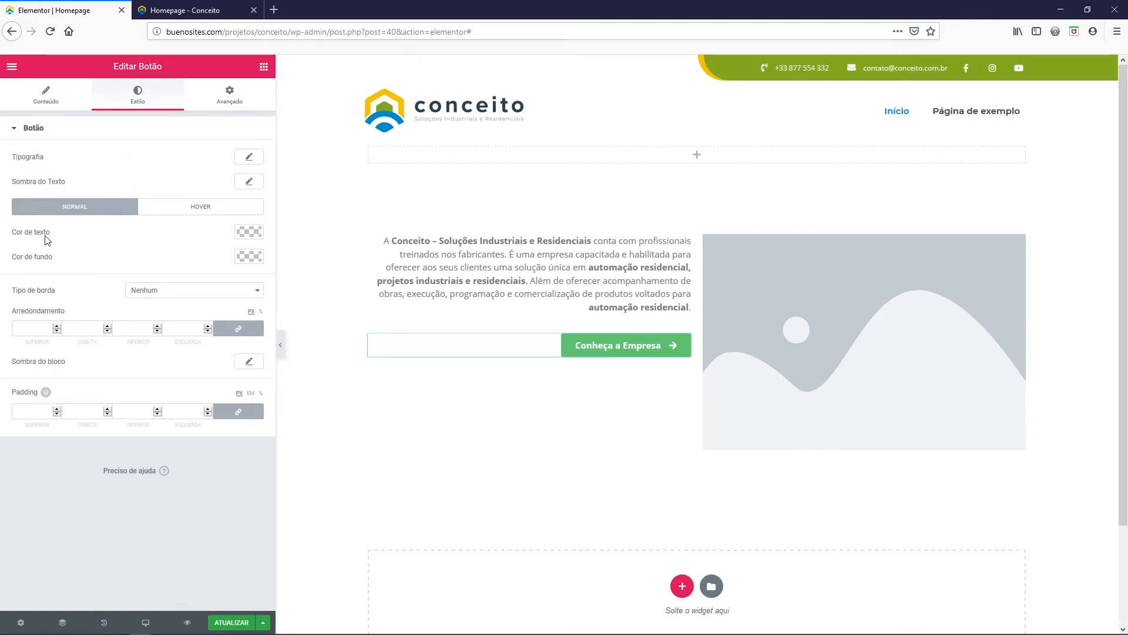
left_click(249, 231)
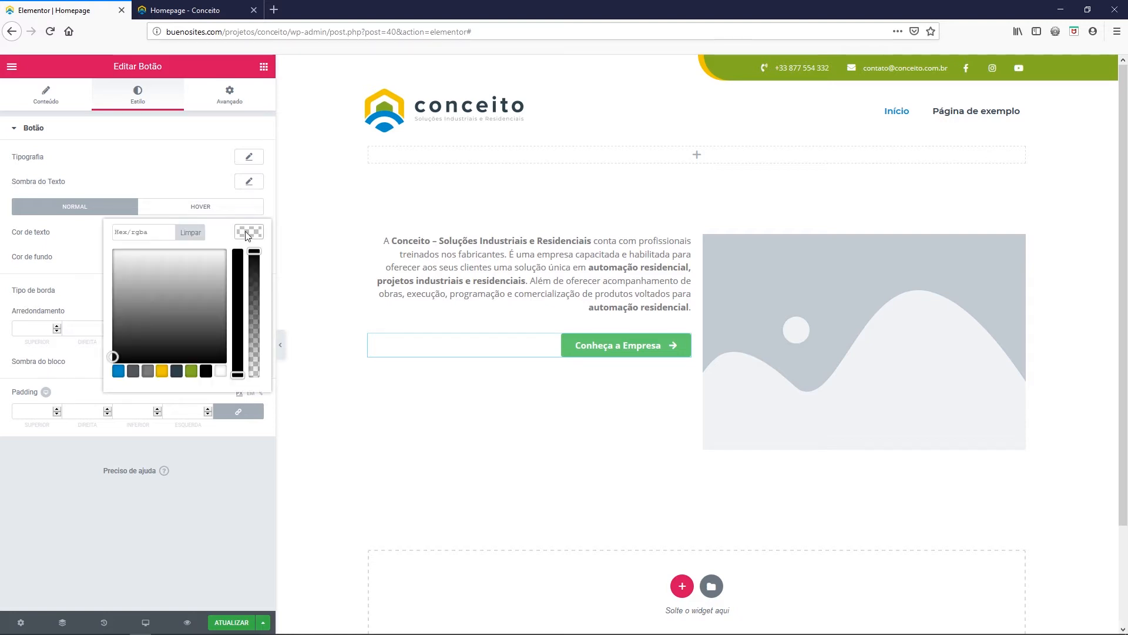
left_click(117, 371)
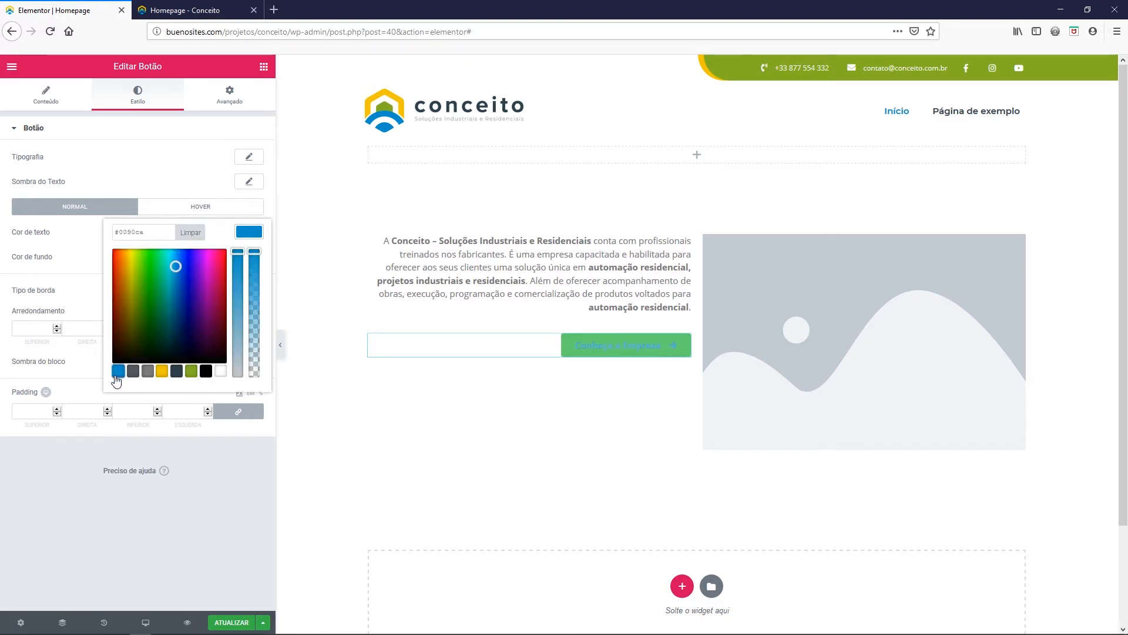
left_click(244, 234)
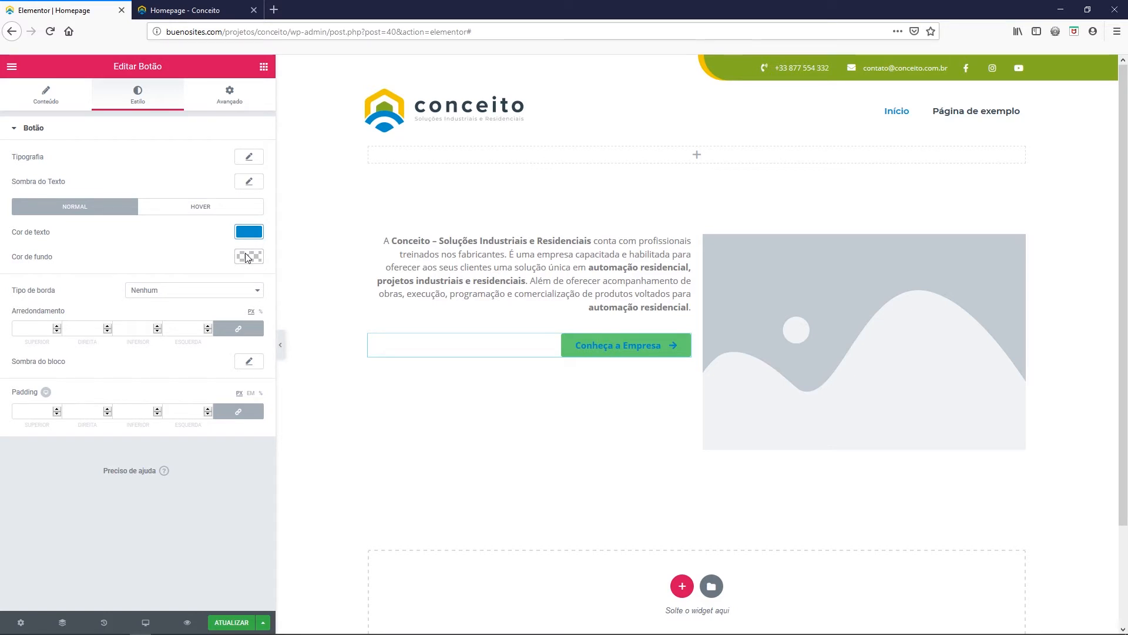
- Make the button's normal-state background color fully transparent
left_click(246, 257)
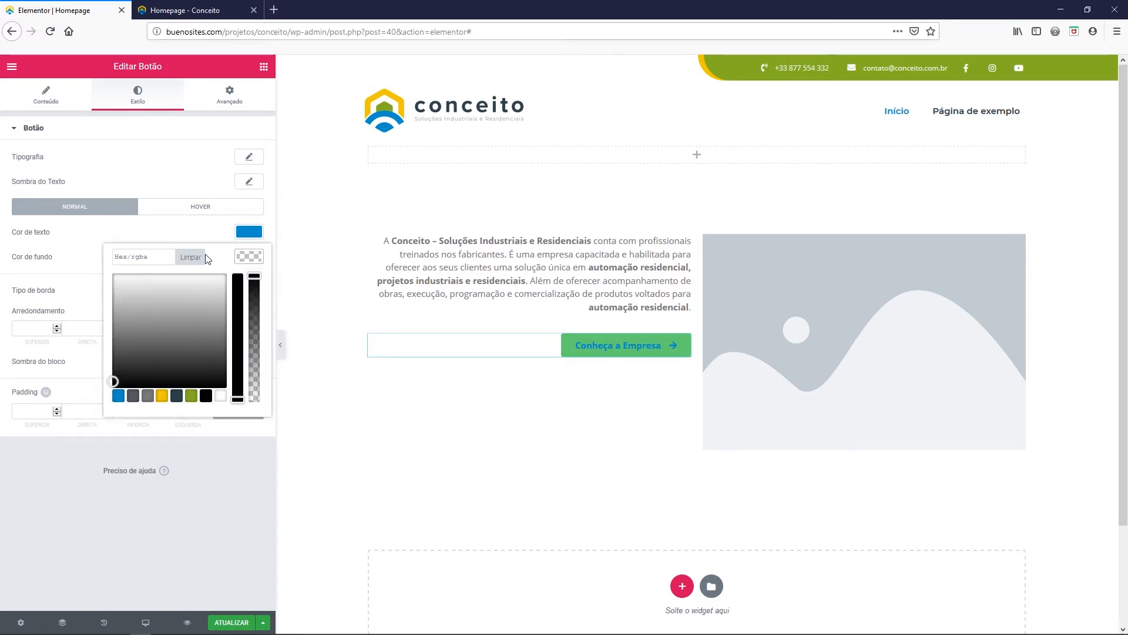
left_click(254, 277)
left_click_drag(254, 304, 250, 407)
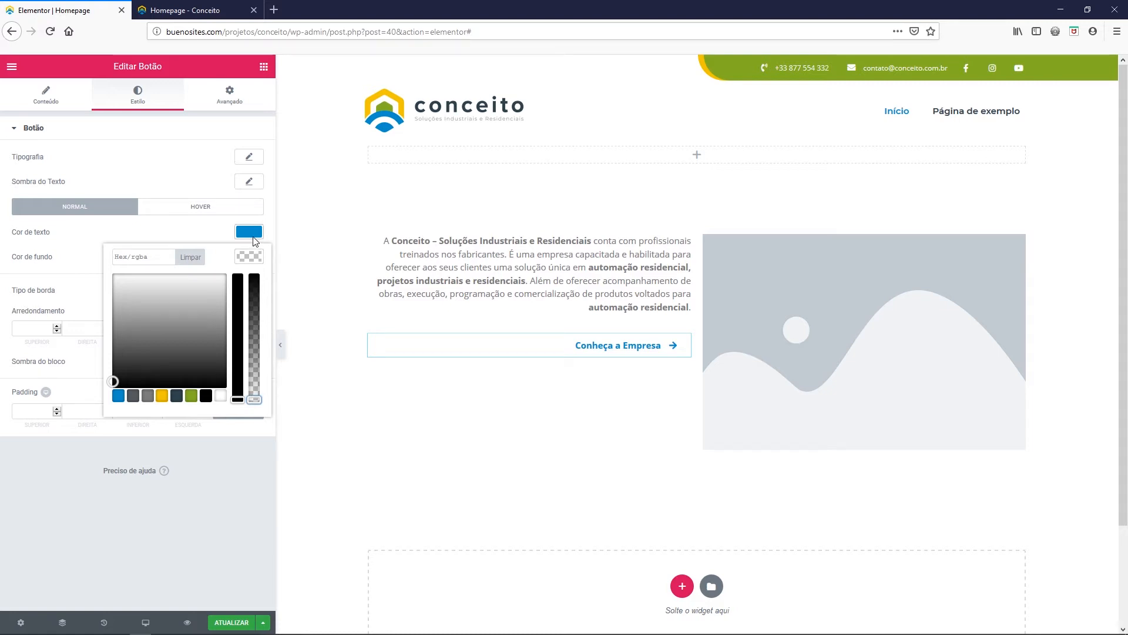
left_click(249, 257)
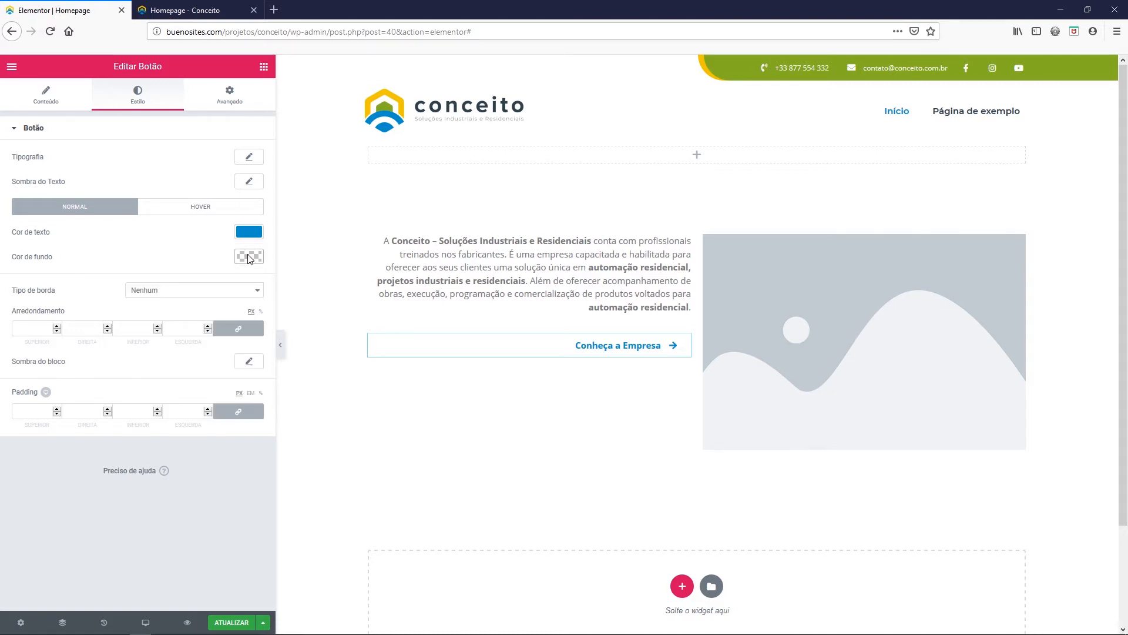
- Set the button's hover text color to the green palette color
left_click(200, 208)
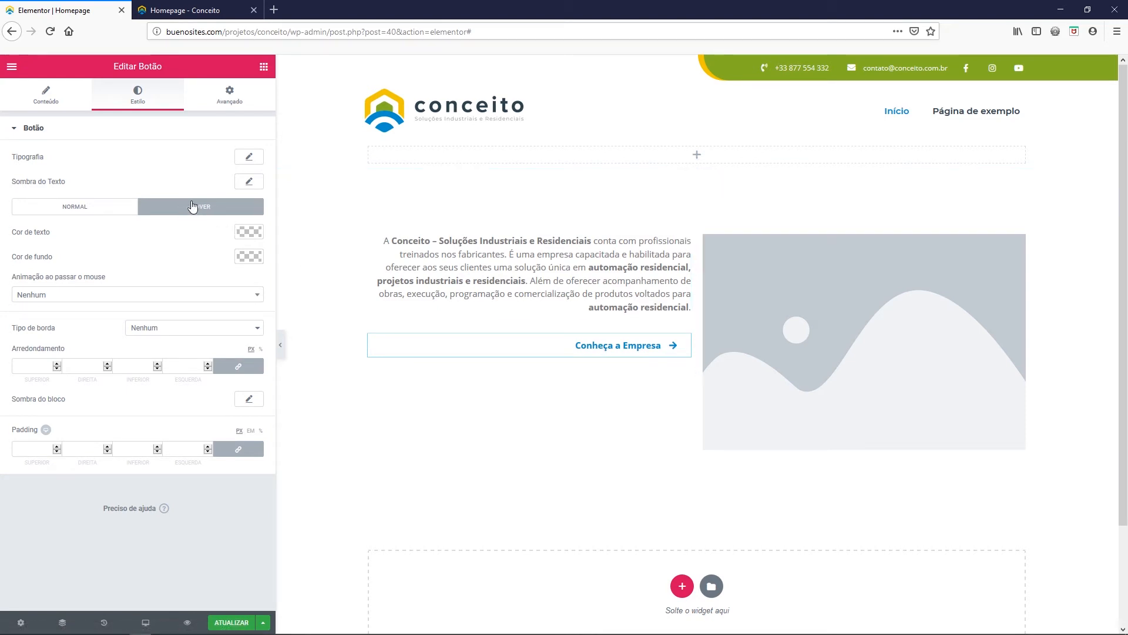
left_click(245, 230)
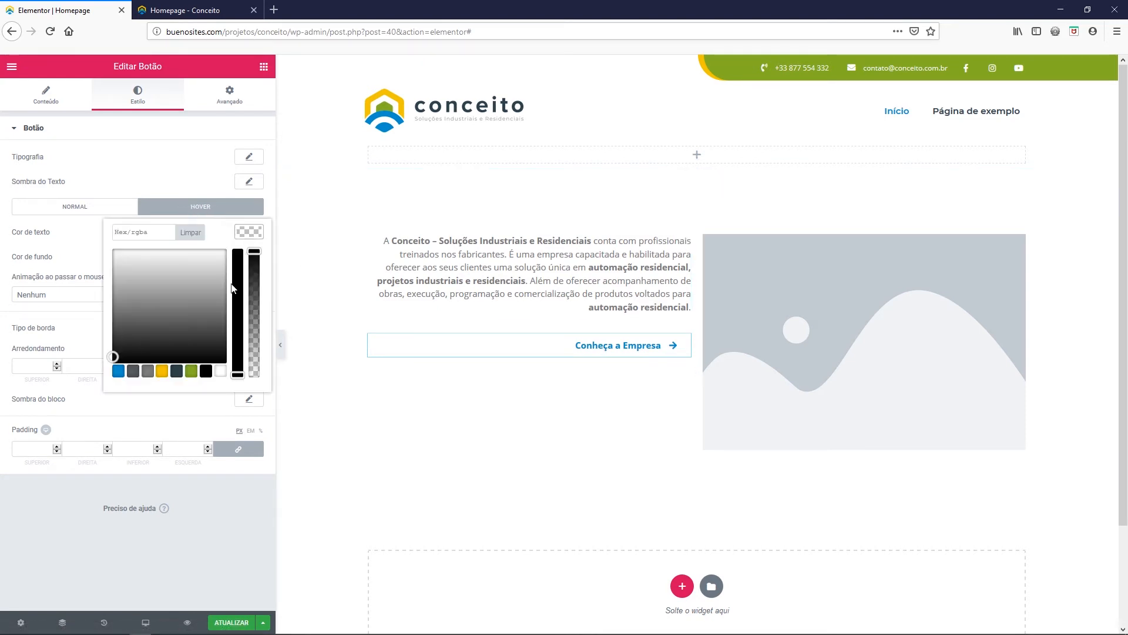
left_click(191, 372)
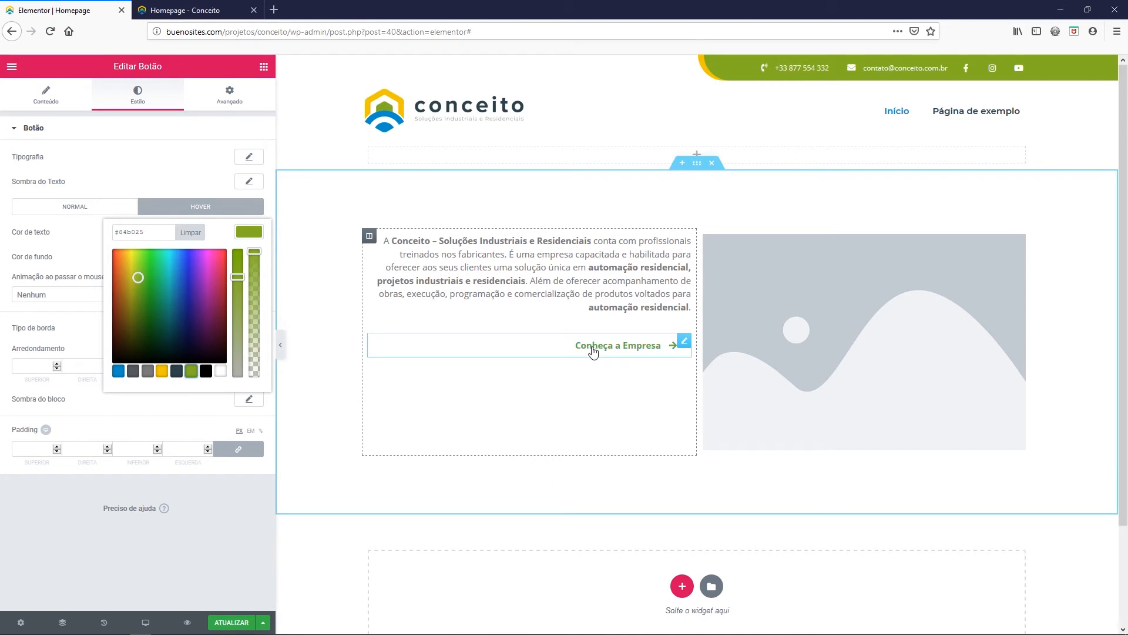
left_click(258, 233)
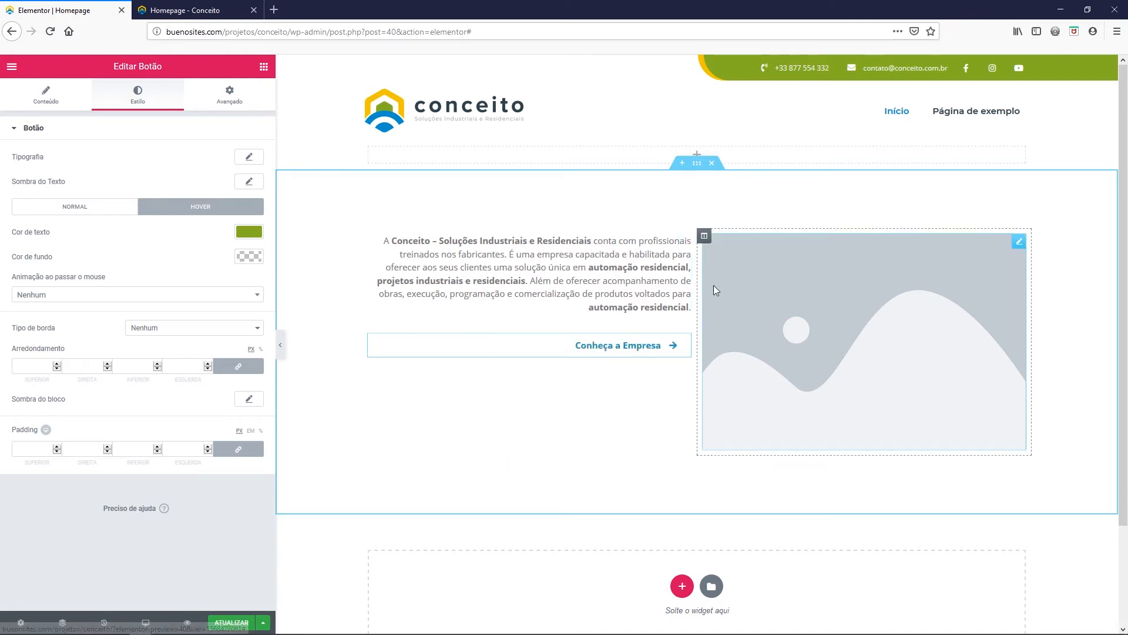
- Upload the img-intro-homepage file from the Projeto - Landing Page folder as the source for the placeholder image widget
right_click(785, 293)
left_click(818, 305)
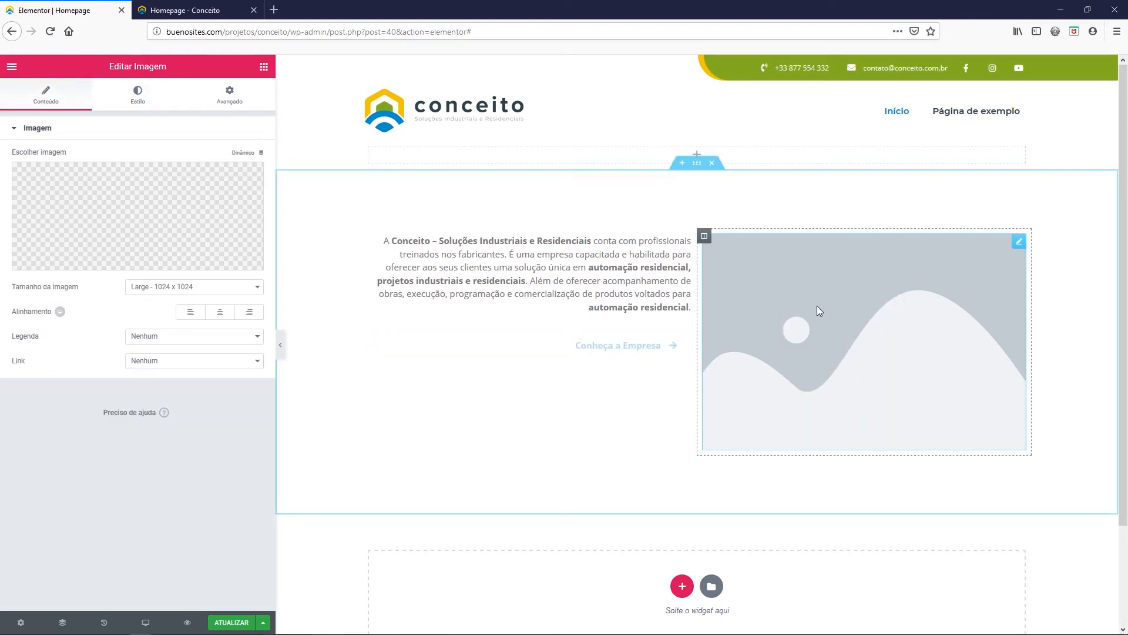
left_click(130, 217)
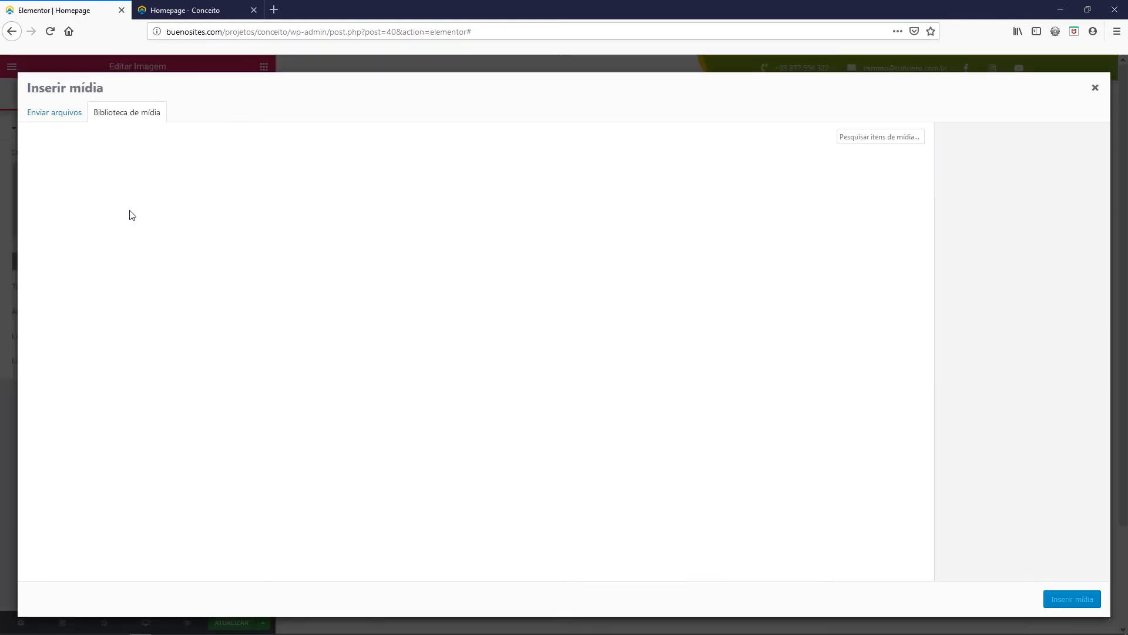
left_click(74, 121)
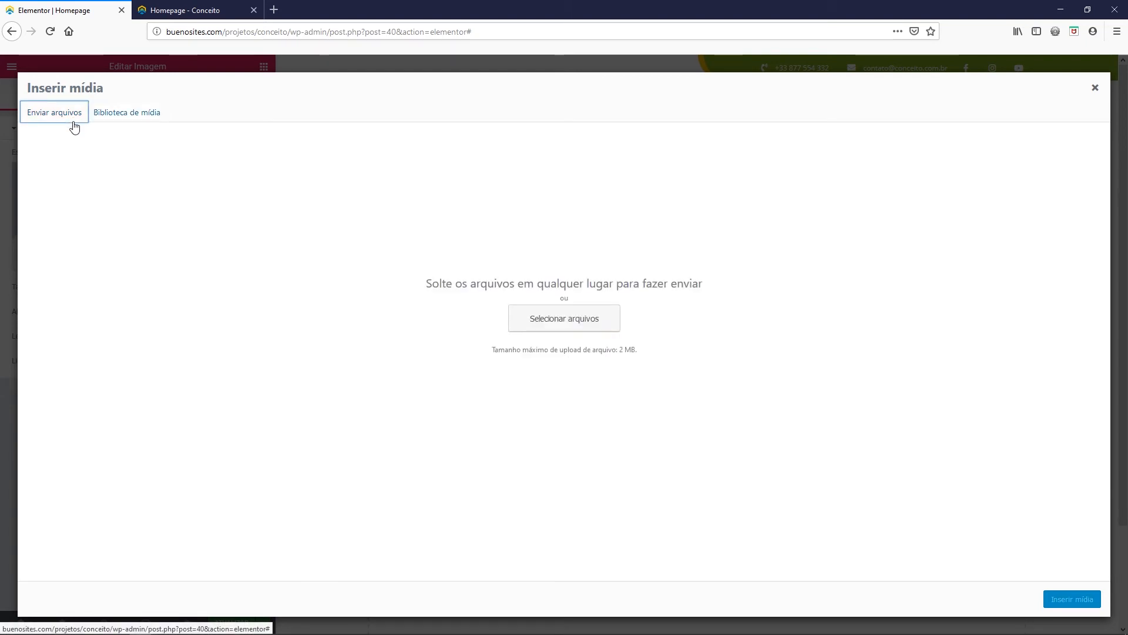
left_click(585, 322)
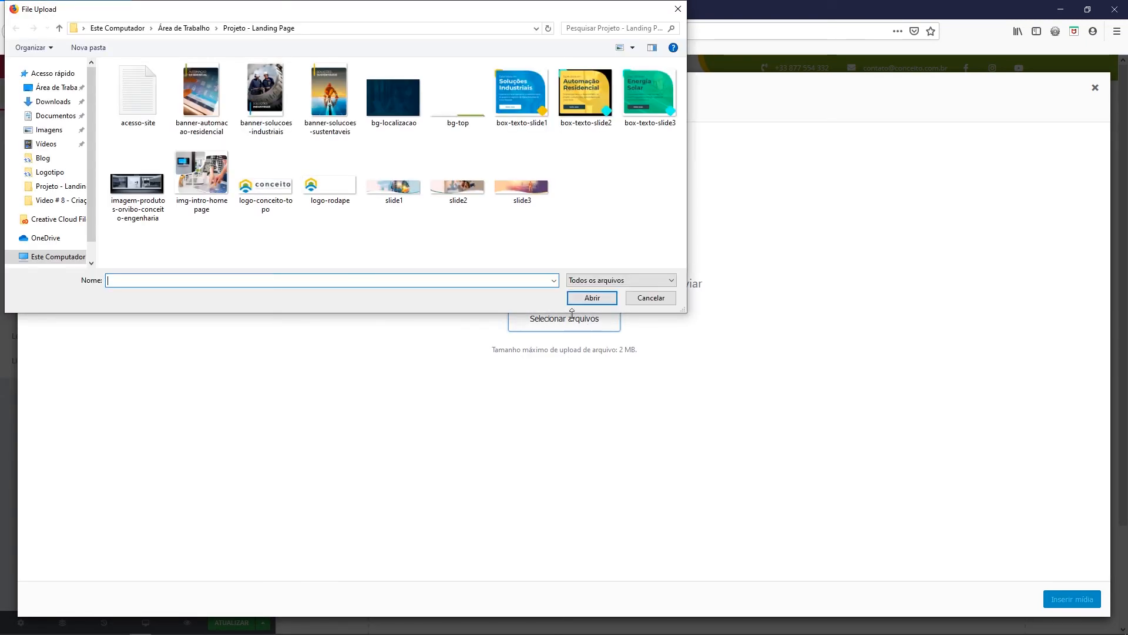
left_click(207, 177)
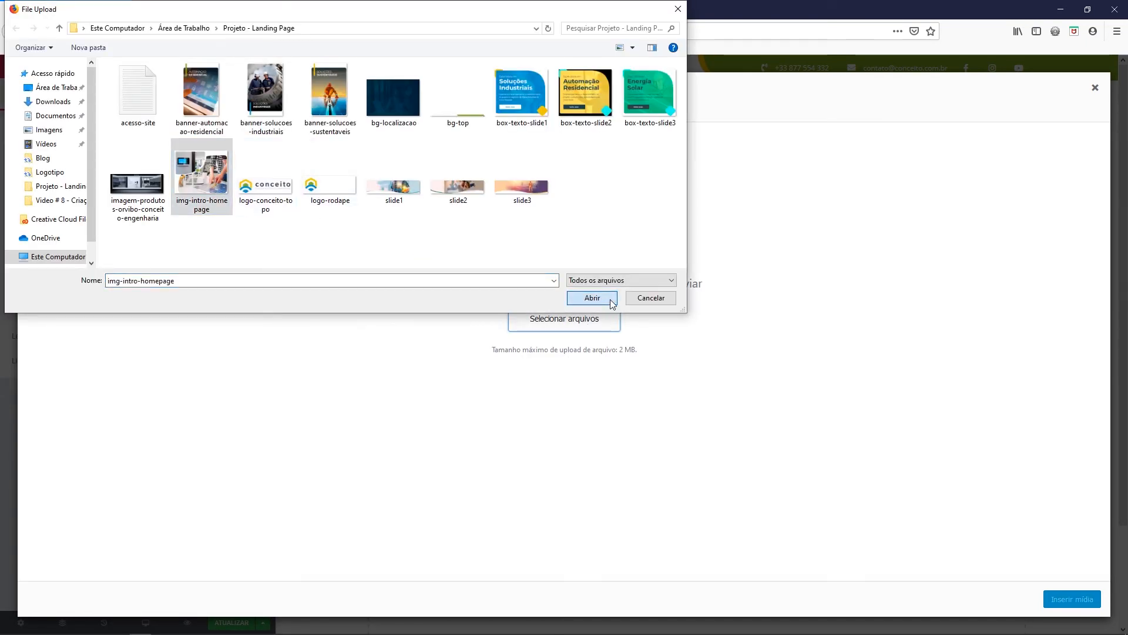
left_click(609, 299)
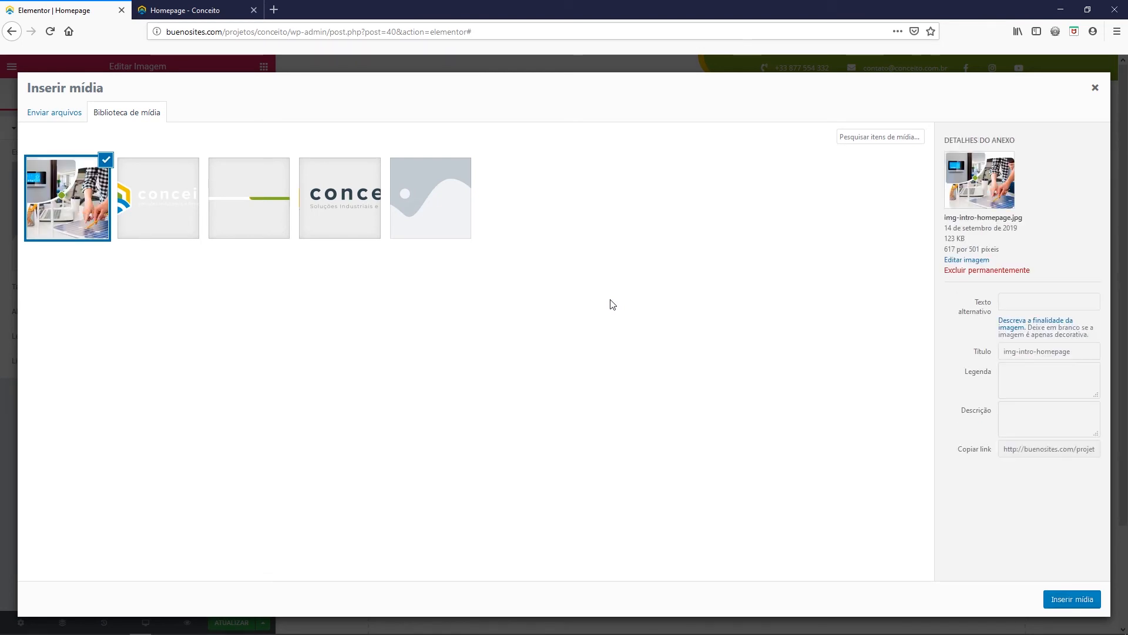
- Give the uploaded image the alternative text and title "Conceito - Engenharia e Automação Residencial" and insert it into the widget
left_click(1024, 303)
type("Conceito -")
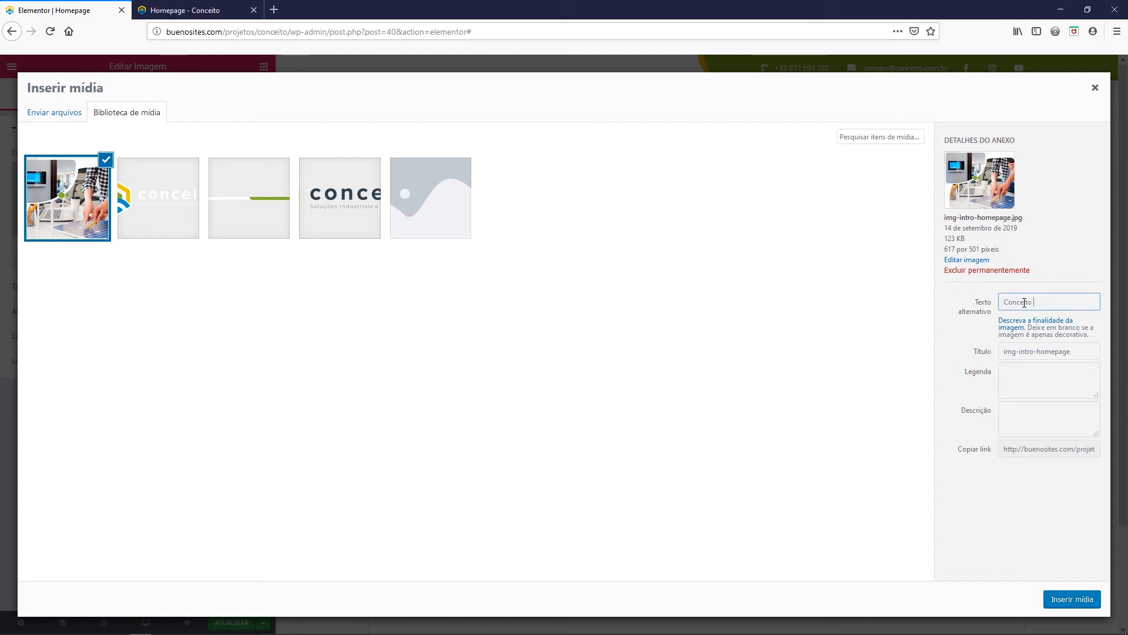
type(" Engen")
type("haria e Automa")
type("ção Residencia")
type("l")
key("ctrl+a")
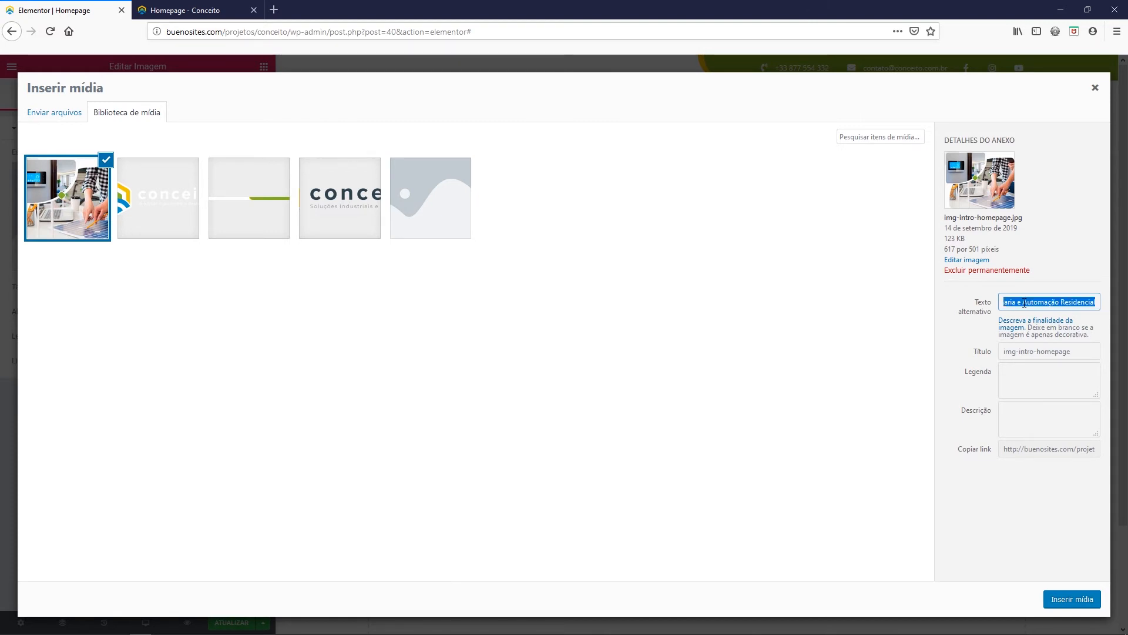
key("ctrl+c")
key("Tab")
key("Tab")
key("ctrl+v")
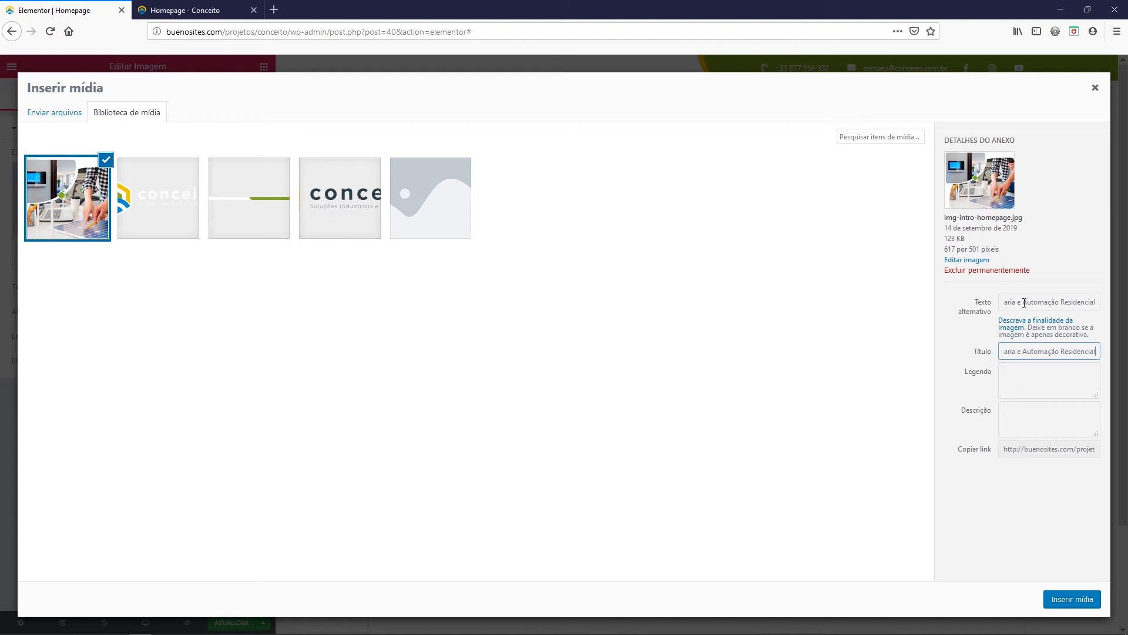
left_click(1063, 601)
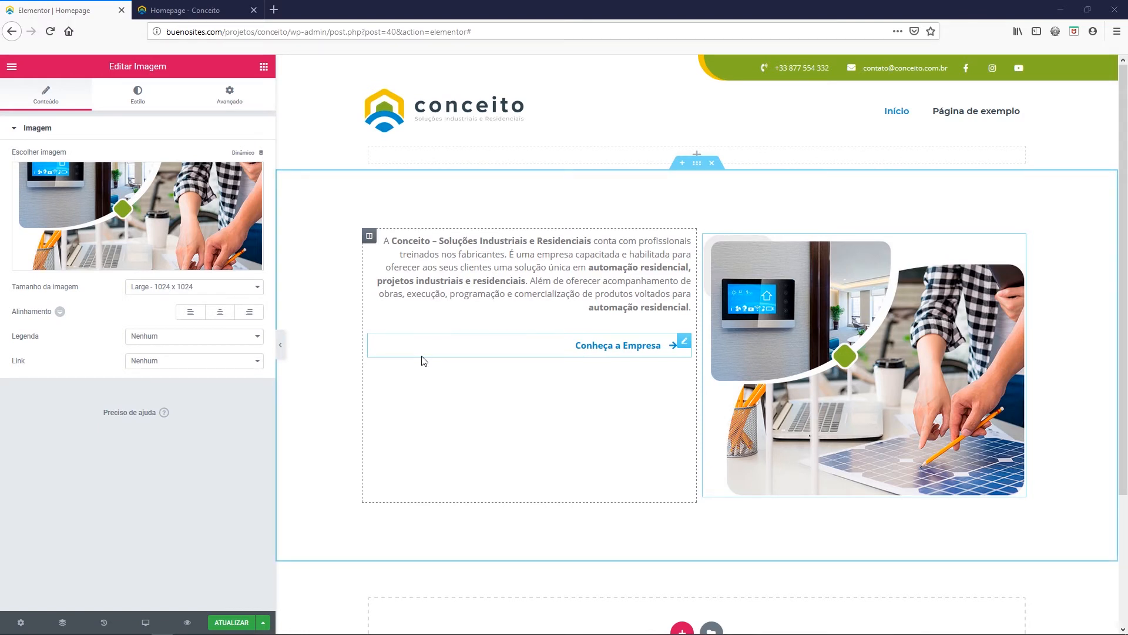
- Set the introduction image's size to full (Tela cheia)
right_click(757, 319)
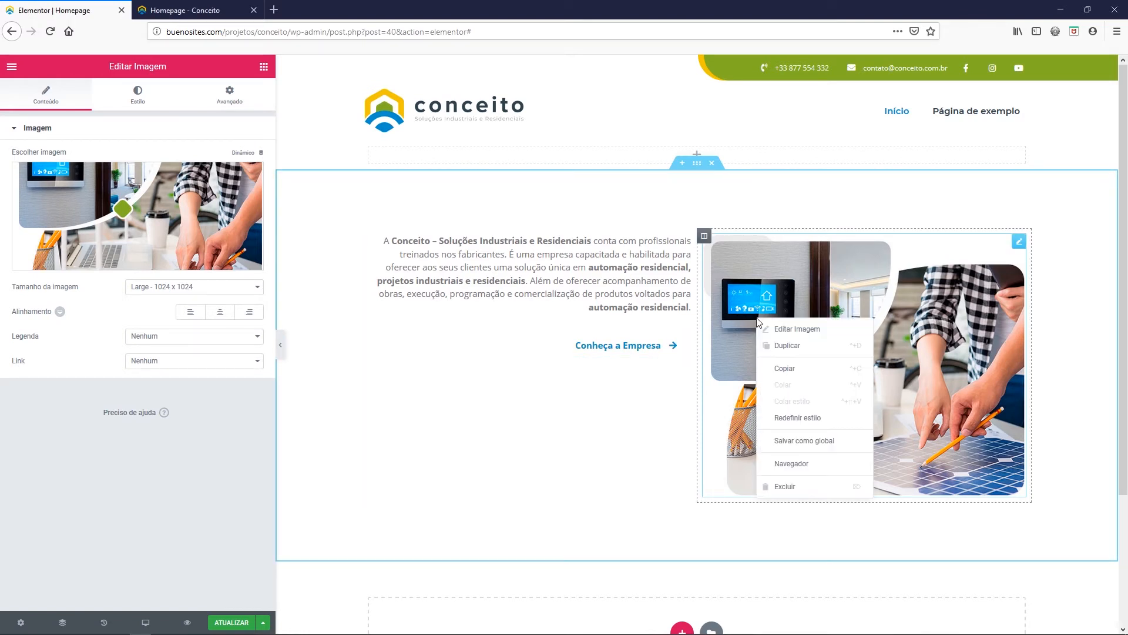
left_click(782, 331)
left_click(181, 288)
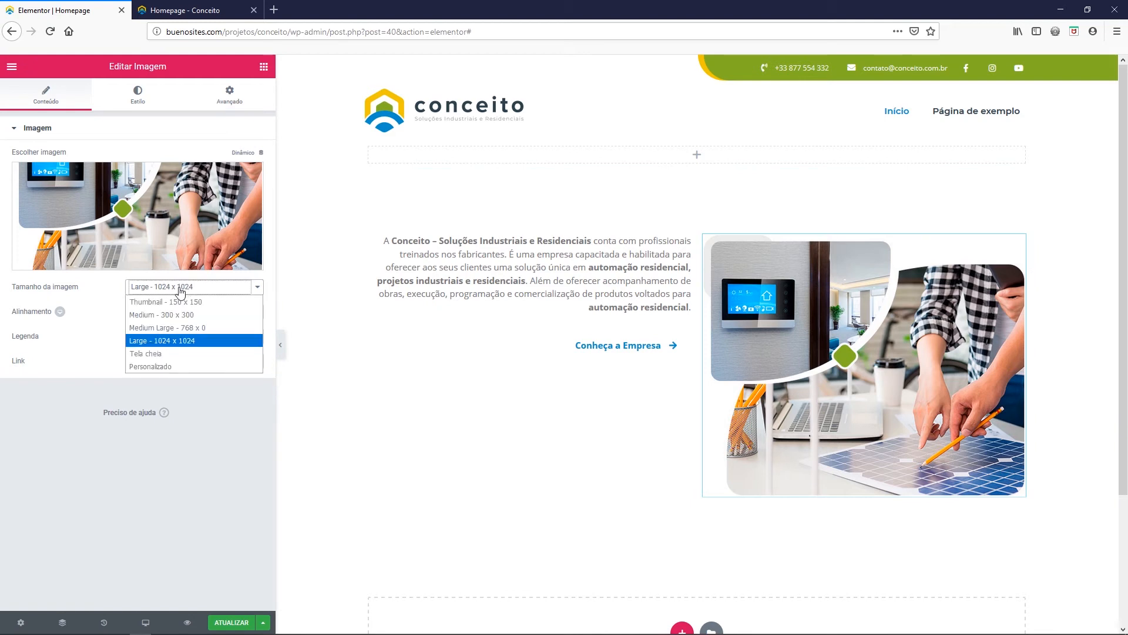
left_click(153, 355)
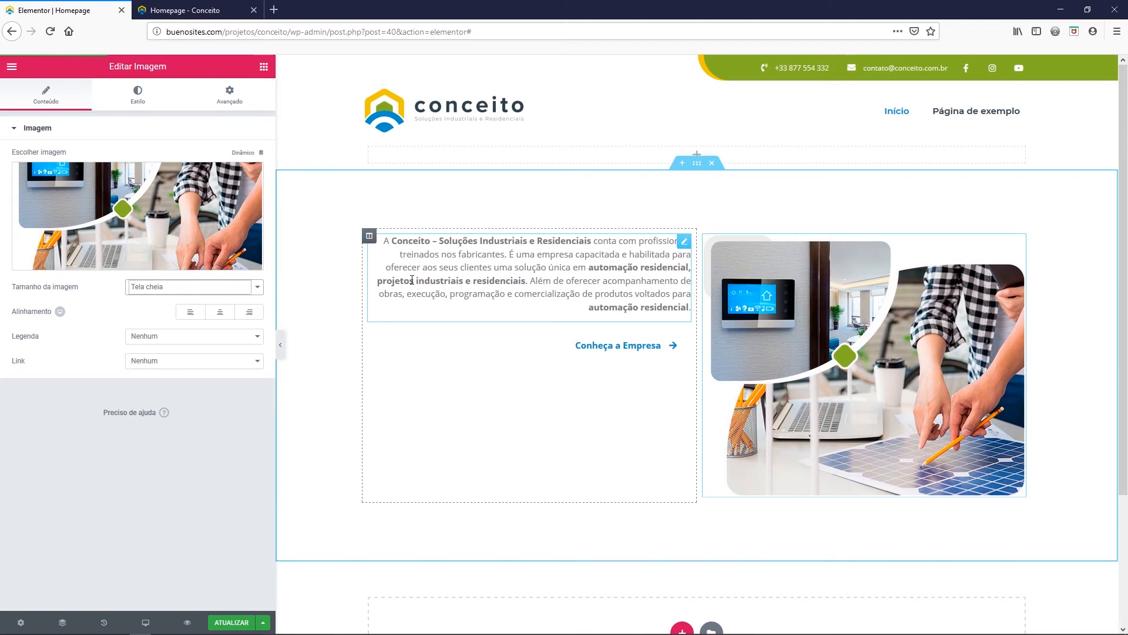
- Unlink the padding values of the column holding the introduction text and set its right padding to 40 px
right_click(370, 236)
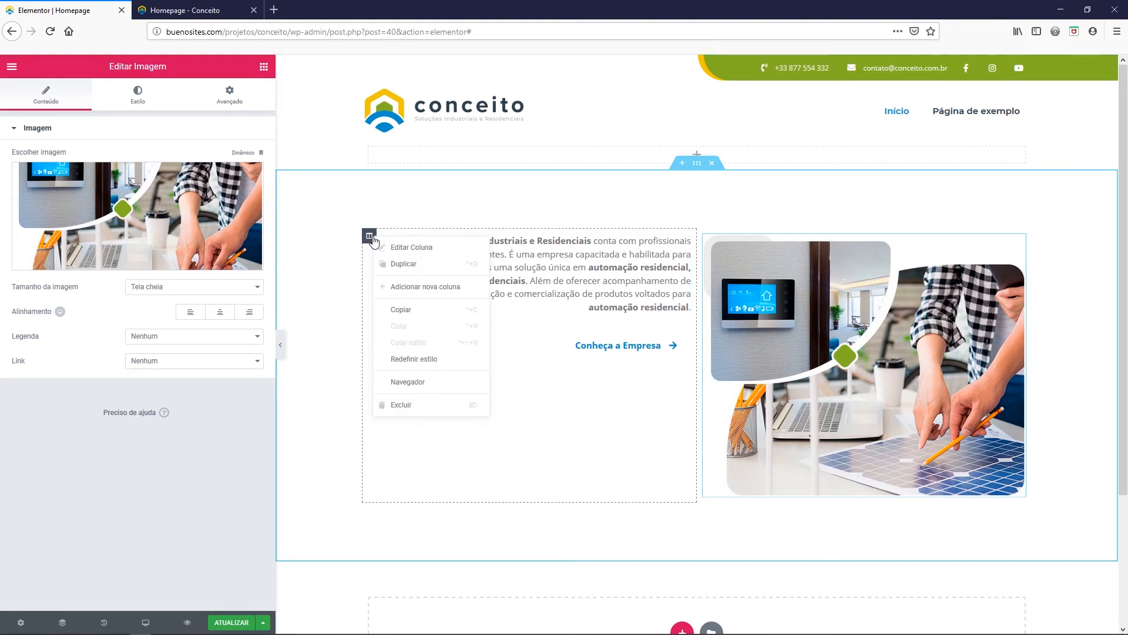
left_click(408, 248)
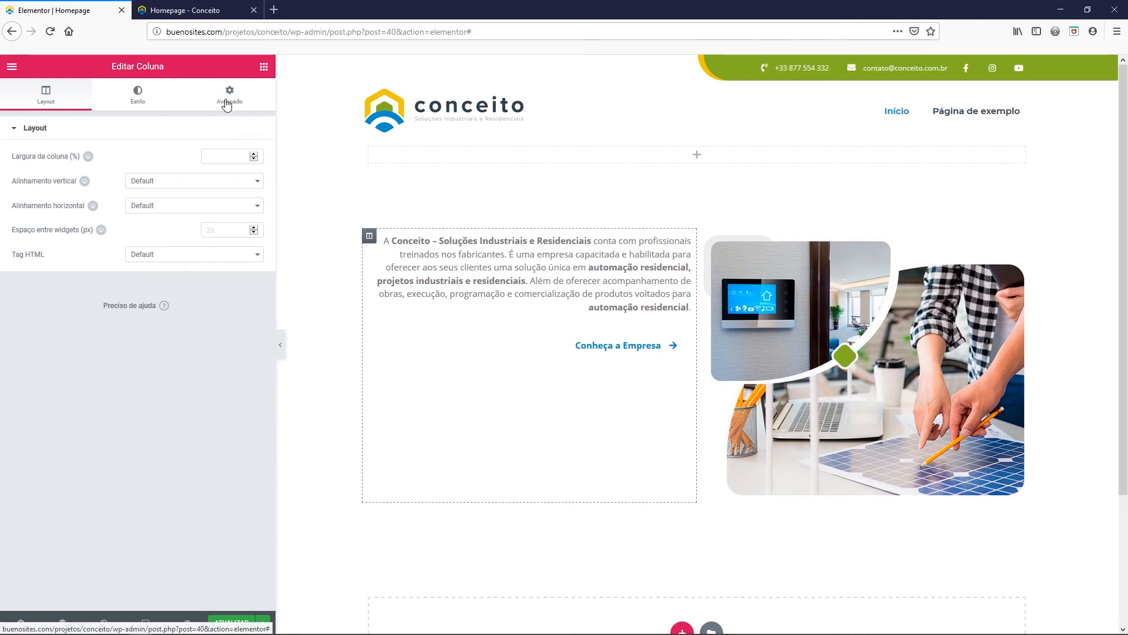
left_click(228, 97)
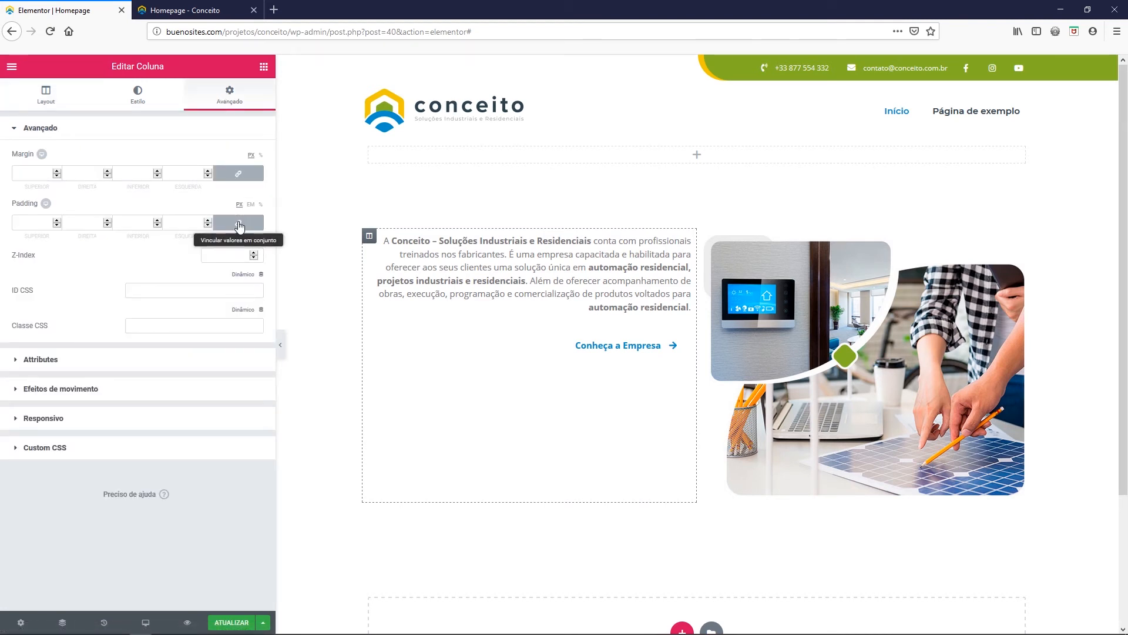
left_click(240, 224)
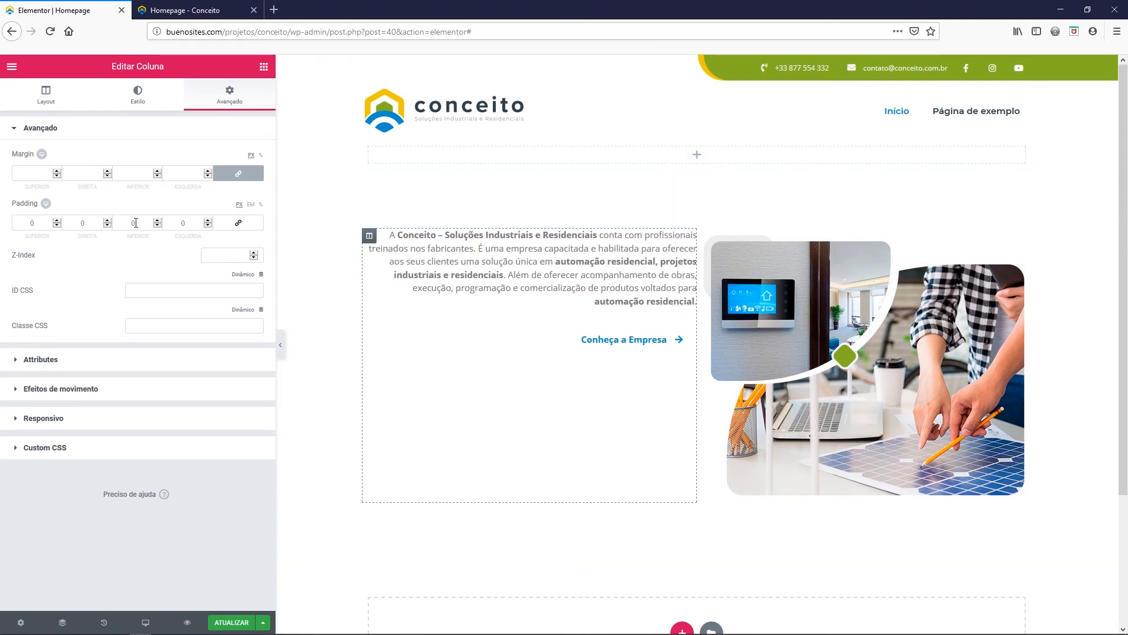
left_click(76, 222)
type("40")
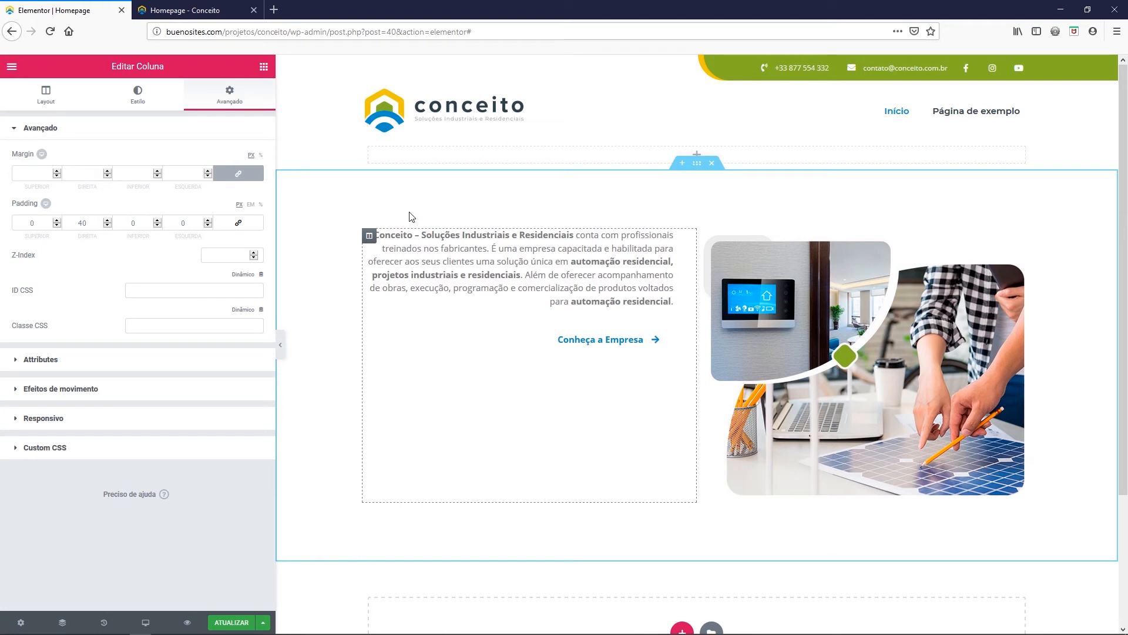
- Set the vertical alignment of the introduction section to middle (Meio)
right_click(332, 196)
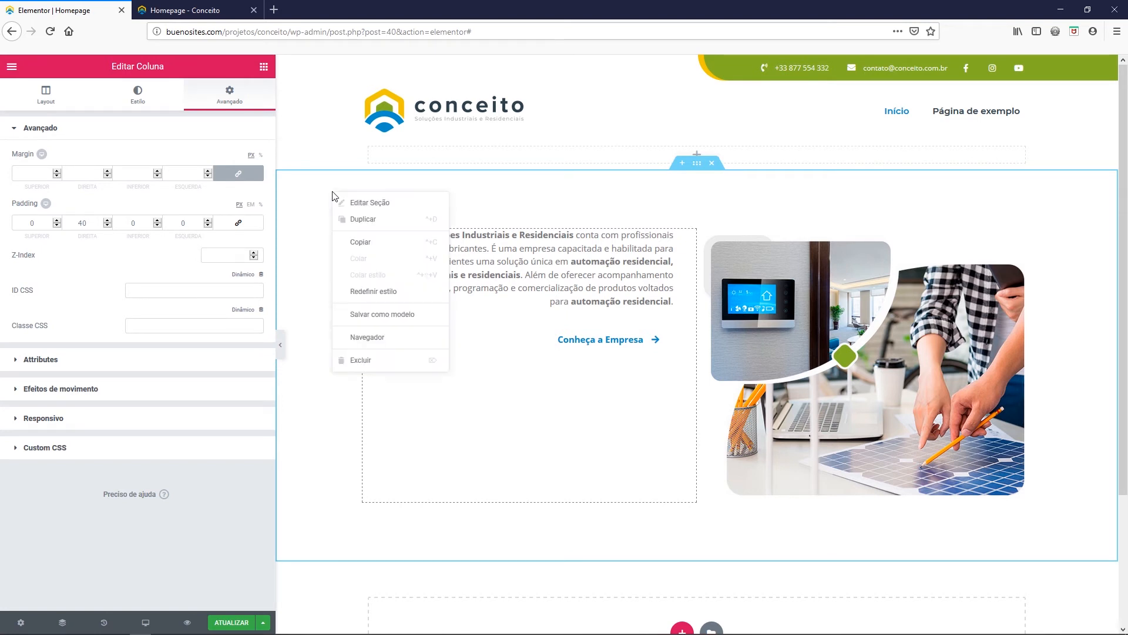
left_click(371, 203)
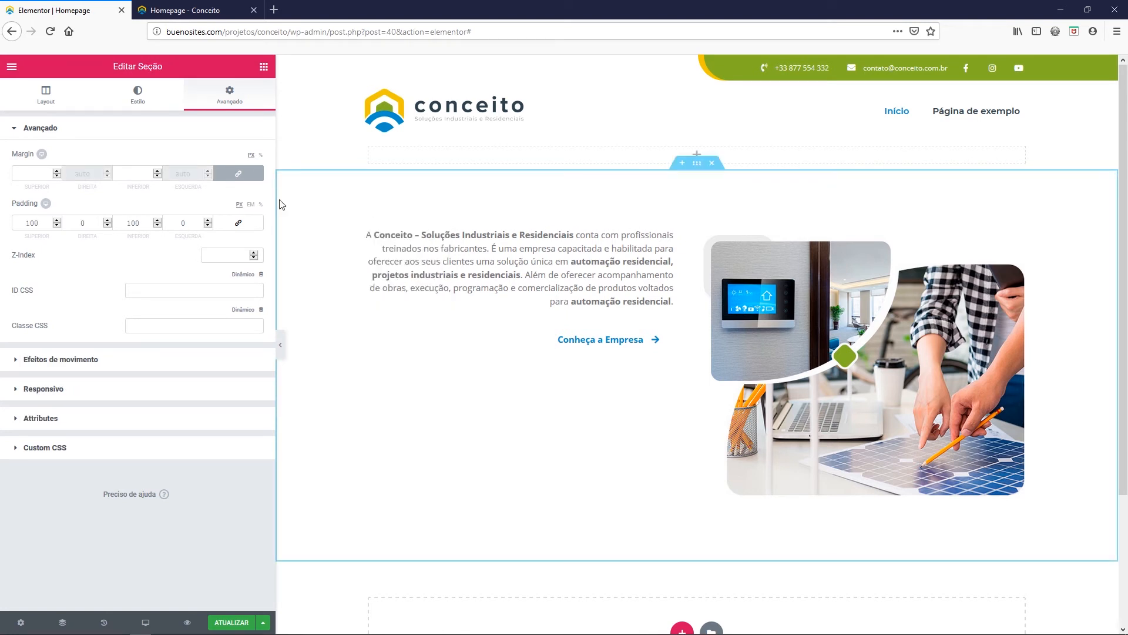
left_click(50, 106)
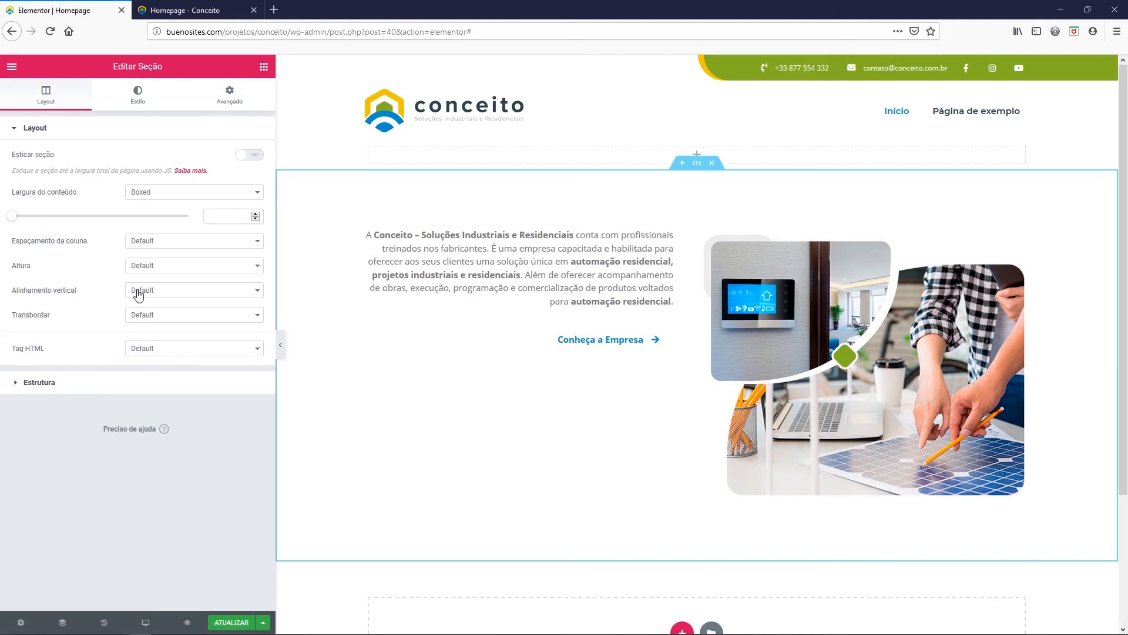
left_click(138, 292)
left_click(140, 333)
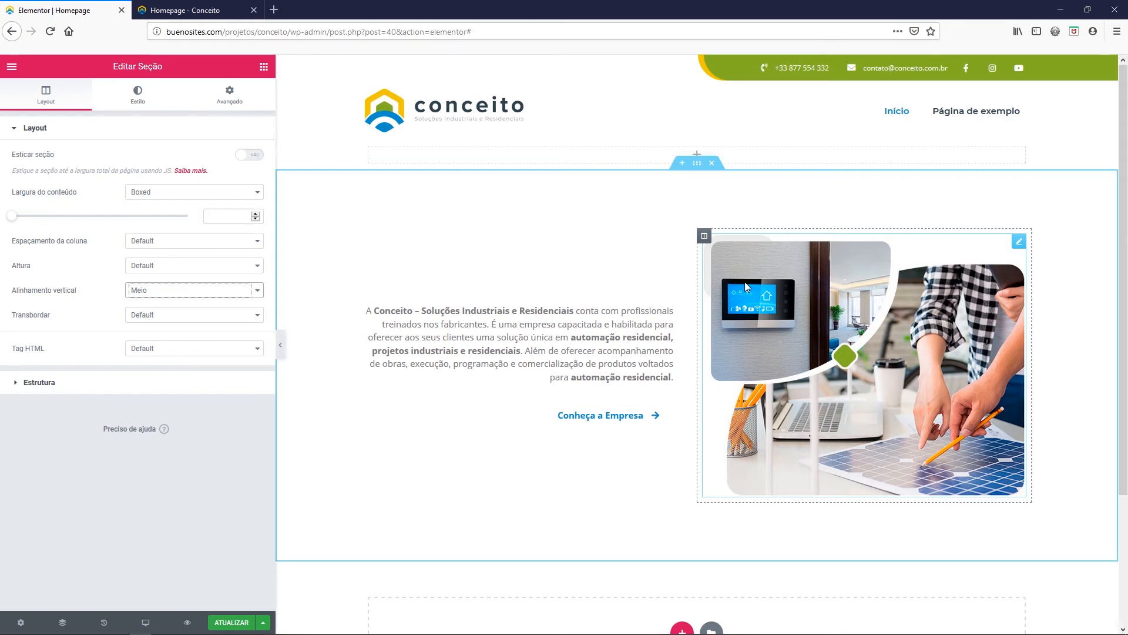
- Switch the preview to Mobile and center the introduction text for that device
left_click(145, 624)
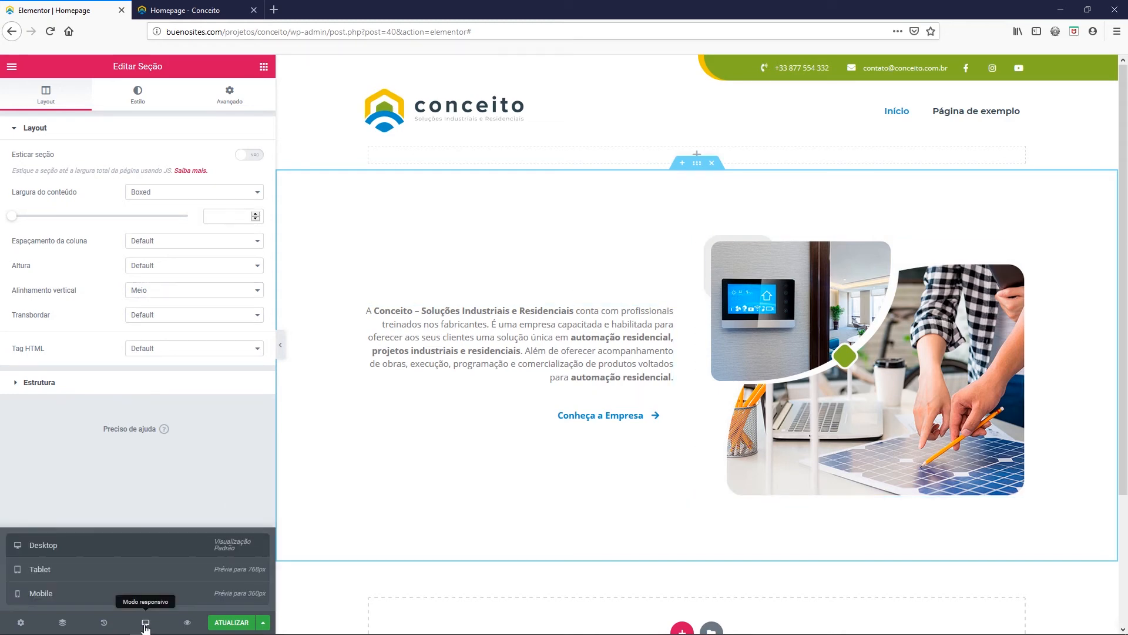
left_click(47, 596)
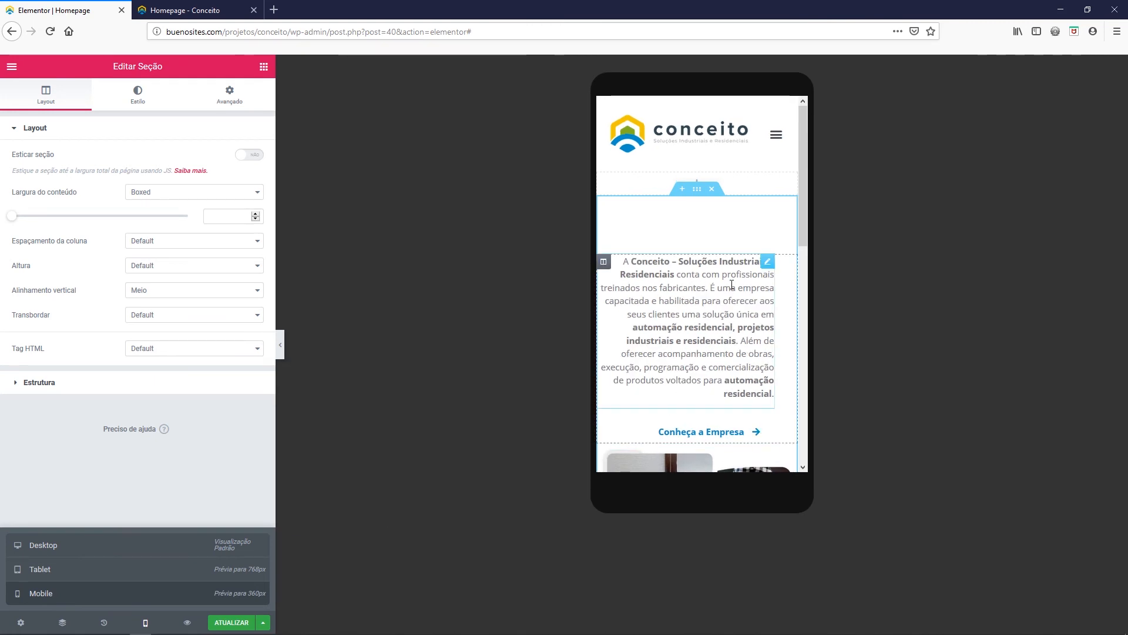
right_click(732, 284)
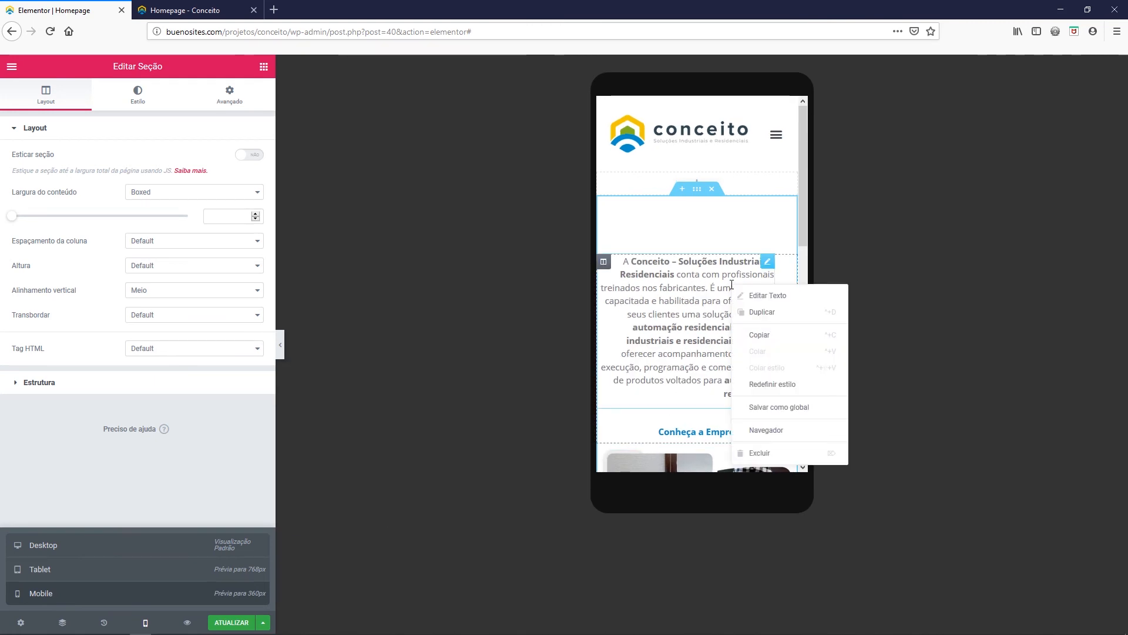
left_click(762, 299)
left_click(191, 164)
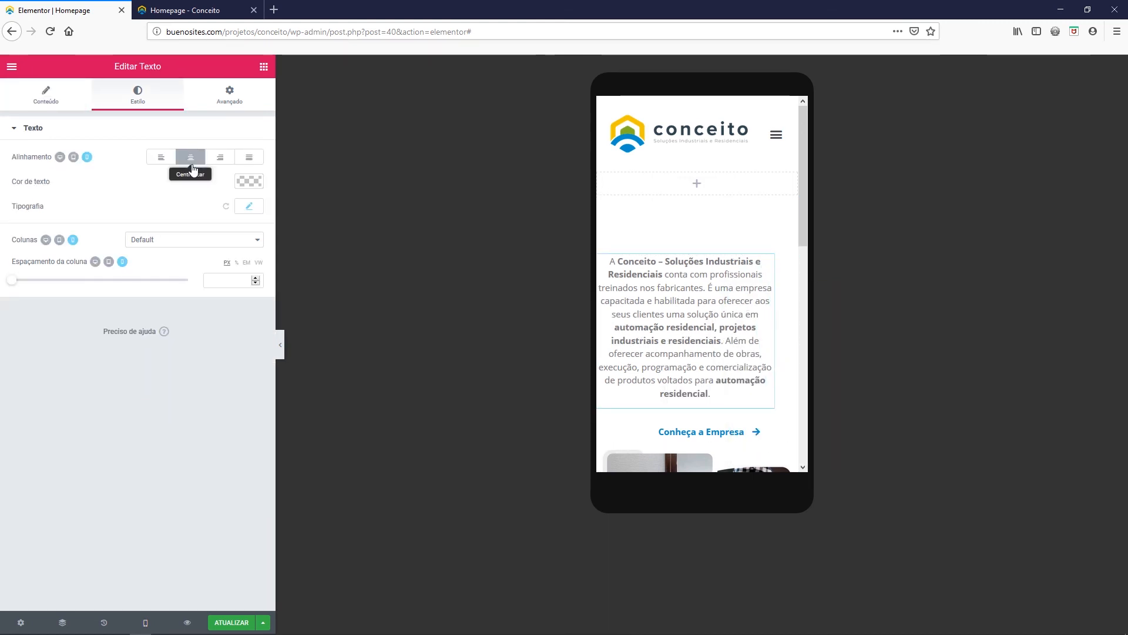
left_click(164, 163)
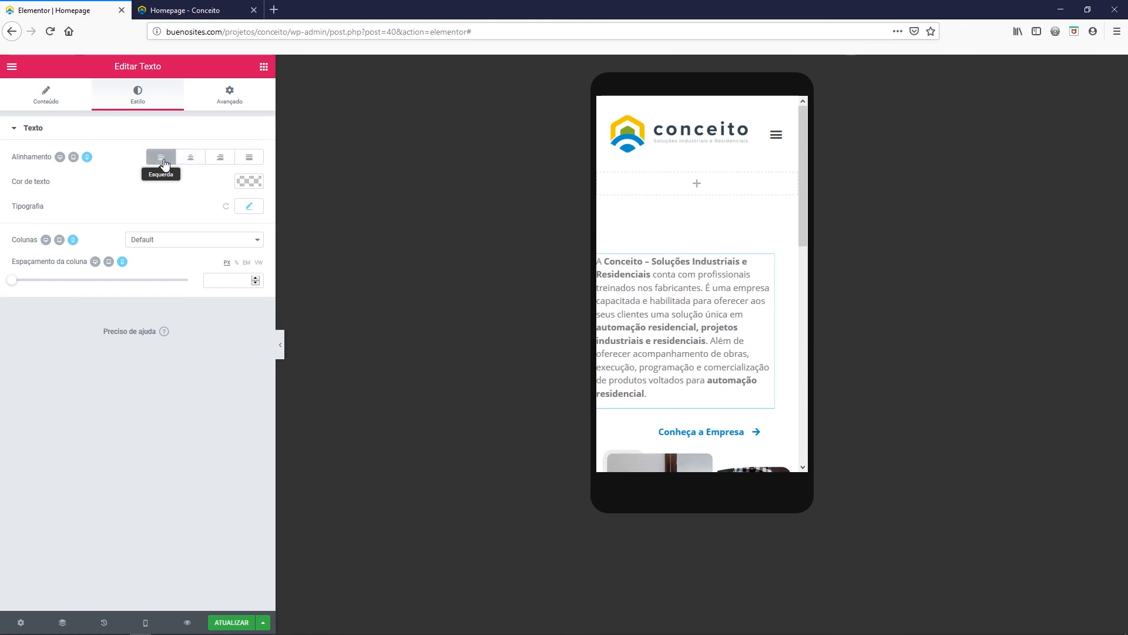
left_click(191, 162)
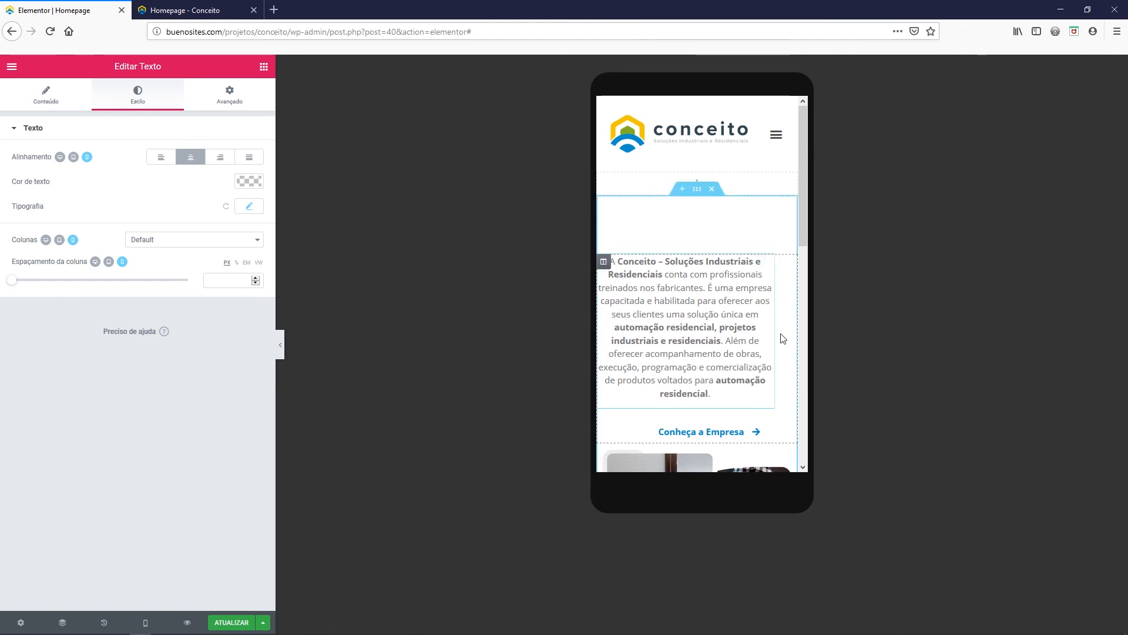
- Set the text column's mobile padding to a linked 10 px on all sides
right_click(611, 271)
left_click(613, 274)
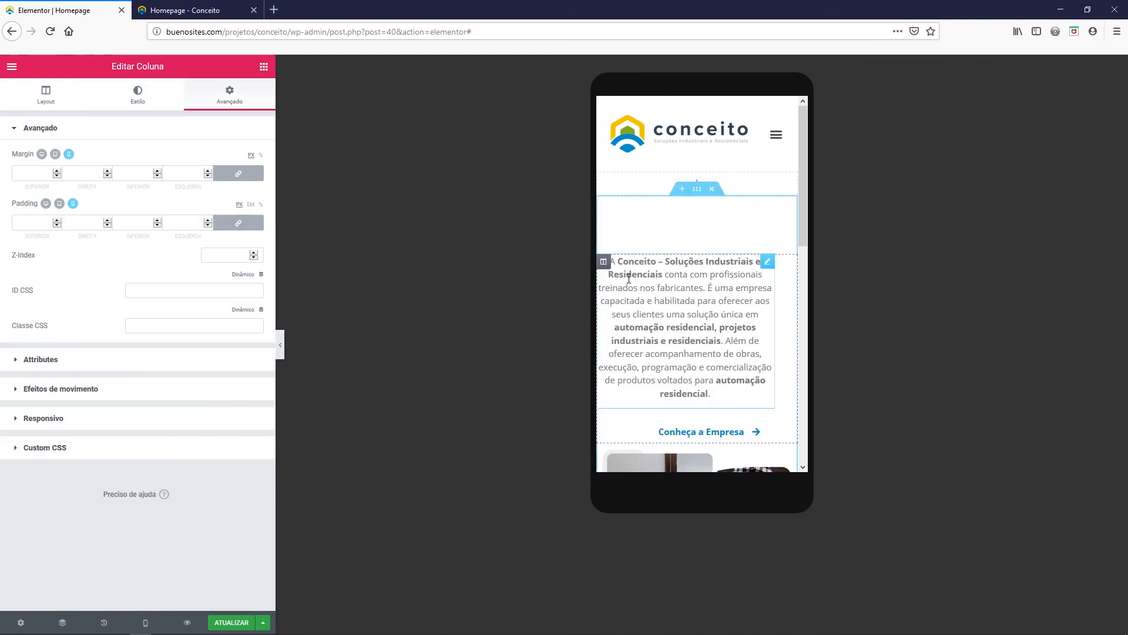
left_click(240, 223)
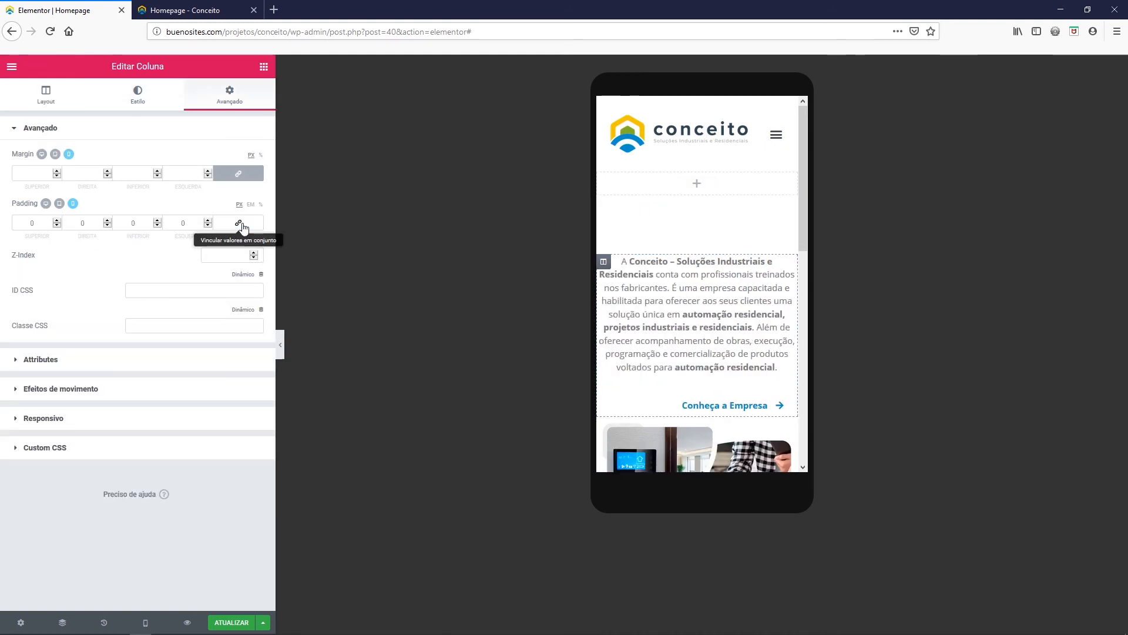
left_click(239, 223)
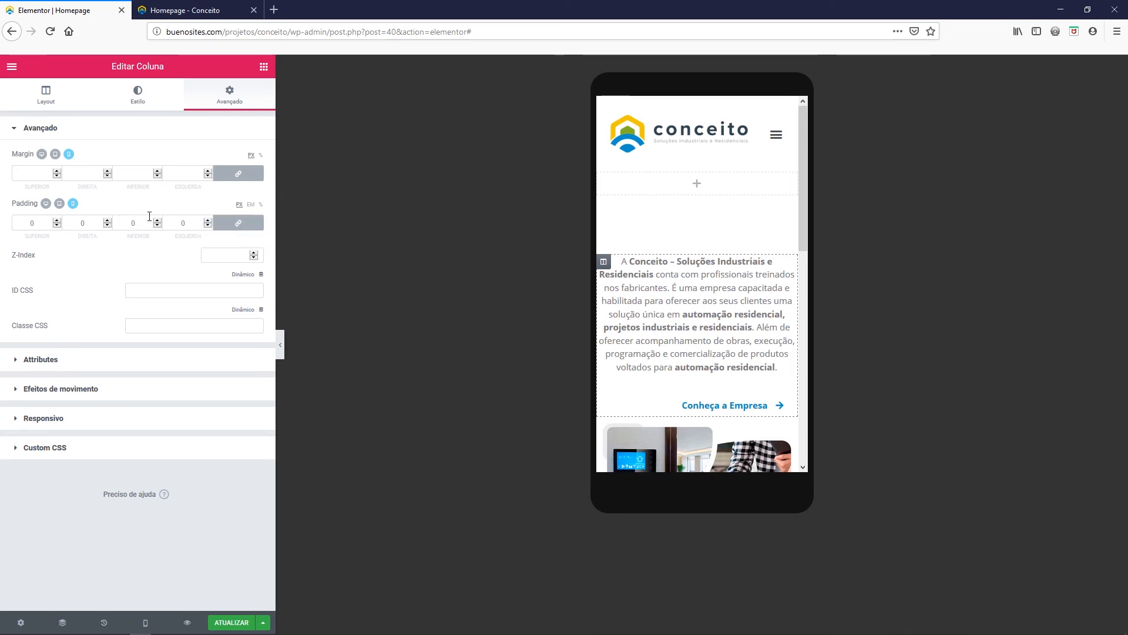
left_click(180, 223)
type("1")
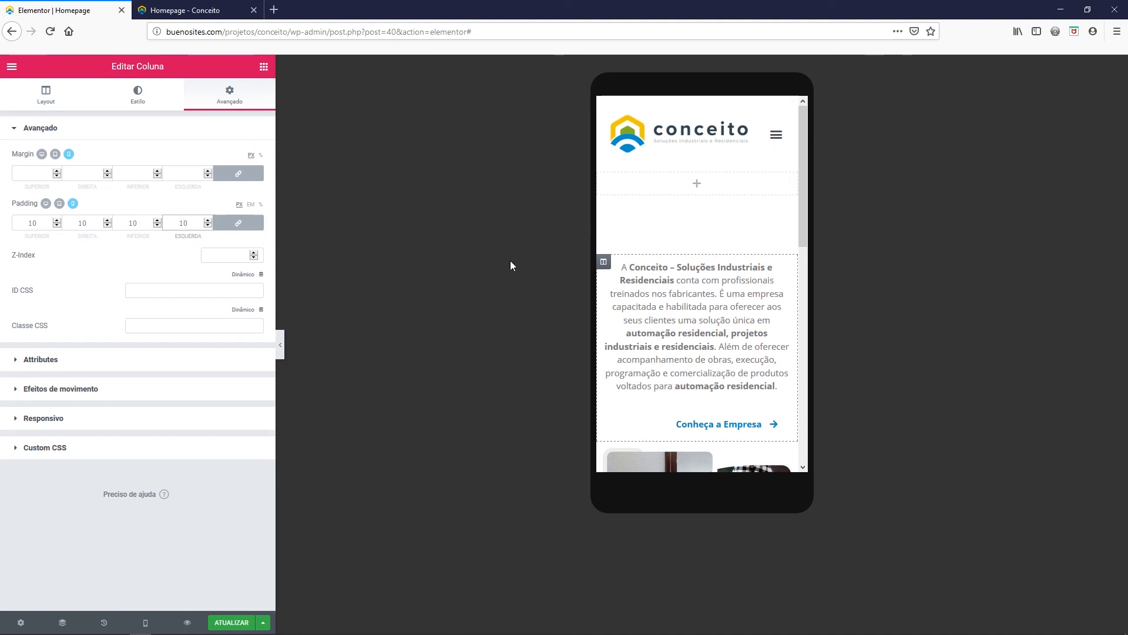
- Center the Conheça a Empresa button for the mobile layout
scroll(694, 316, "down", 3)
scroll(694, 316, "down", 1)
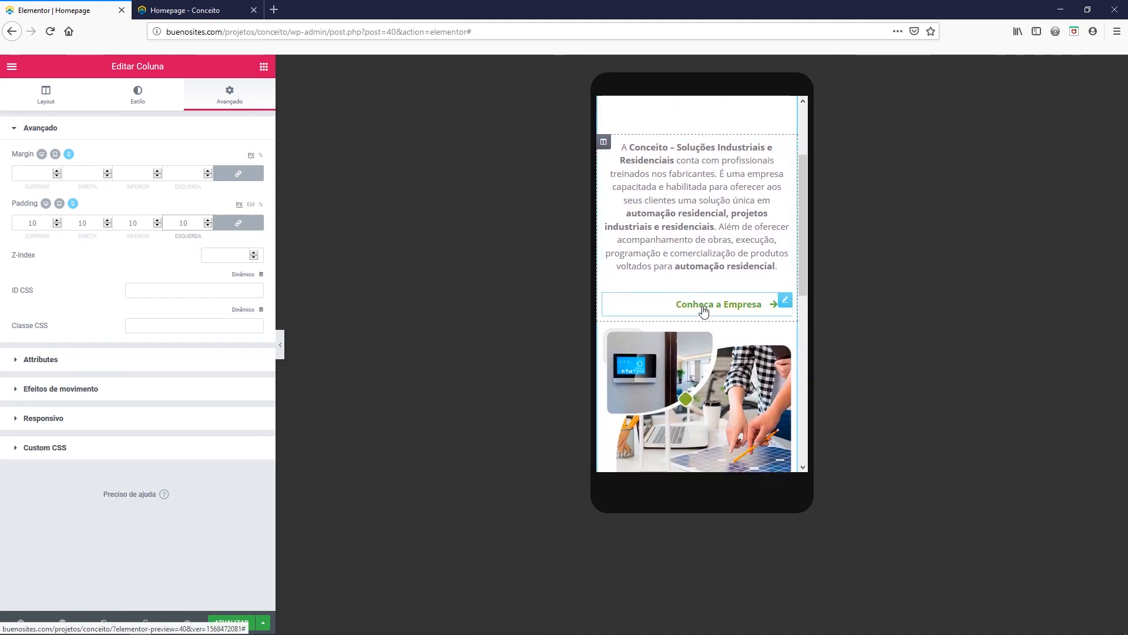
right_click(704, 309)
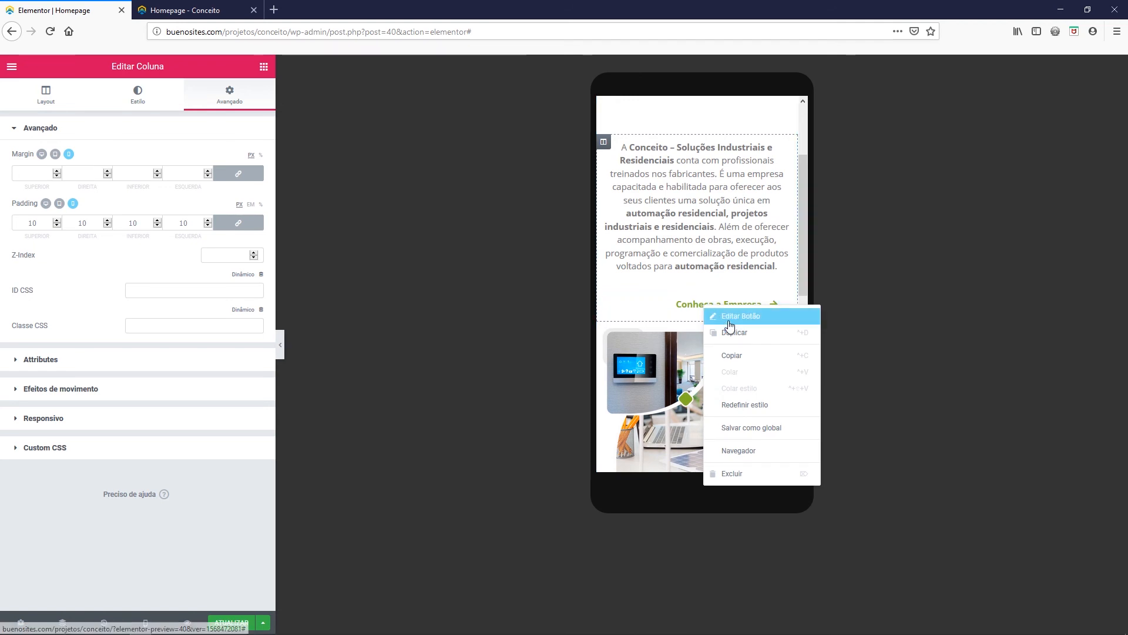
left_click(731, 318)
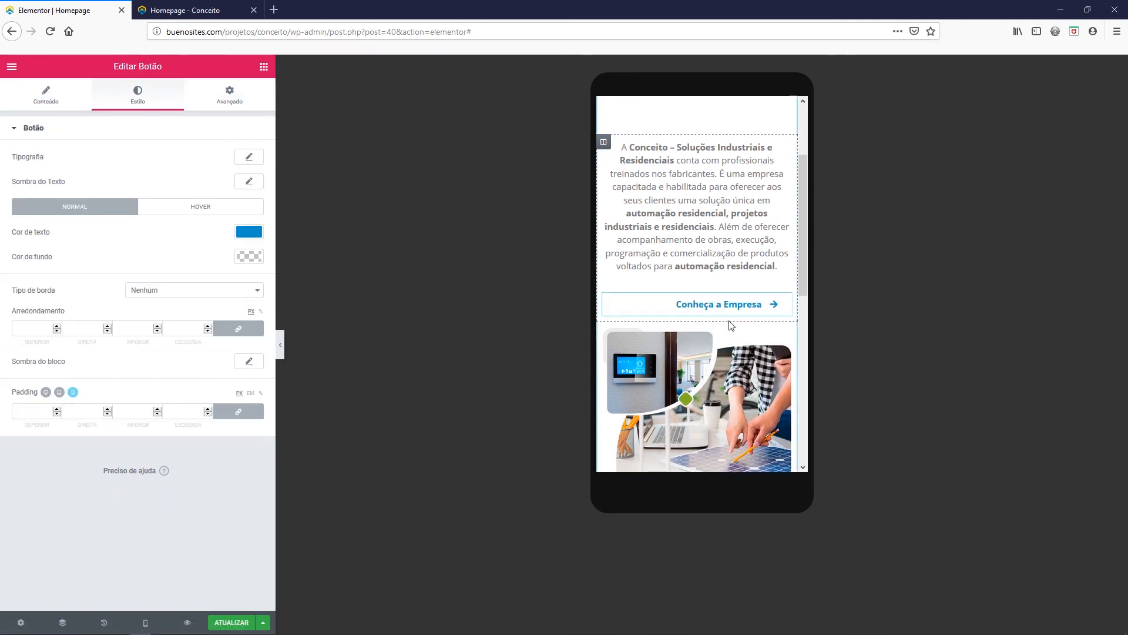
left_click(52, 104)
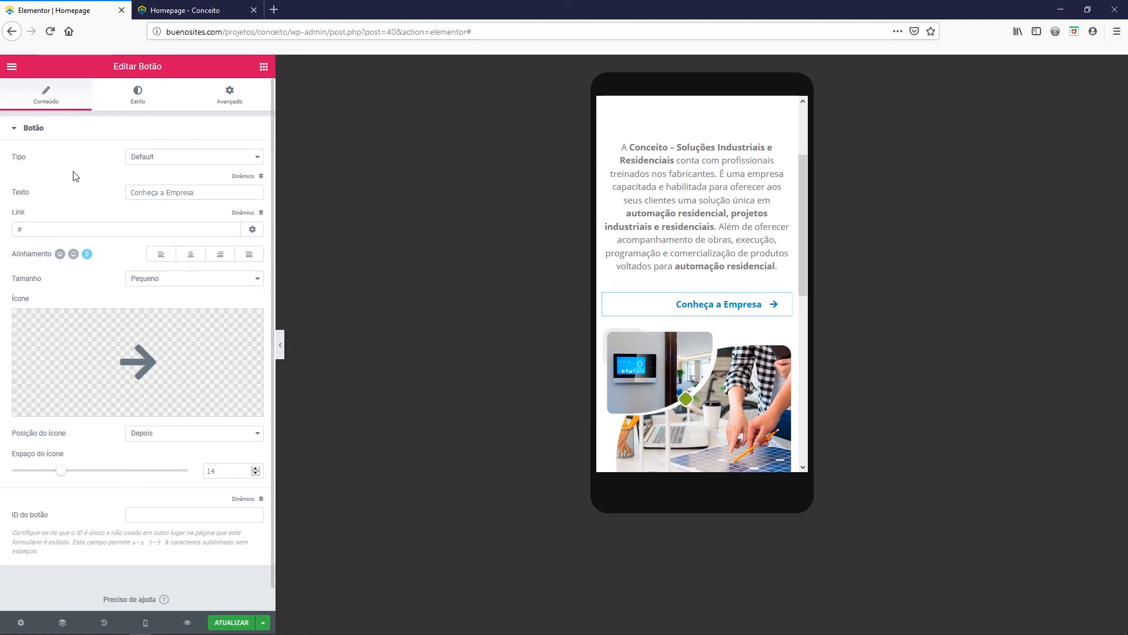
left_click(194, 257)
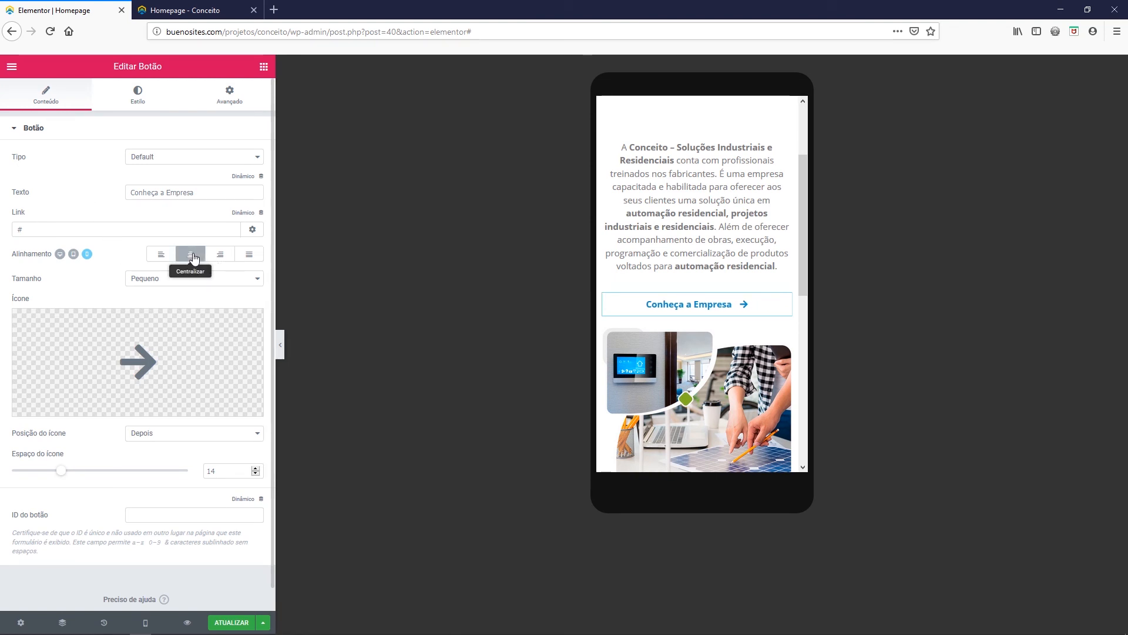
- Switch the preview to Tablet, unlink the introduction text column's padding and set its left and right padding to 40 px
scroll(710, 247, "down", 3)
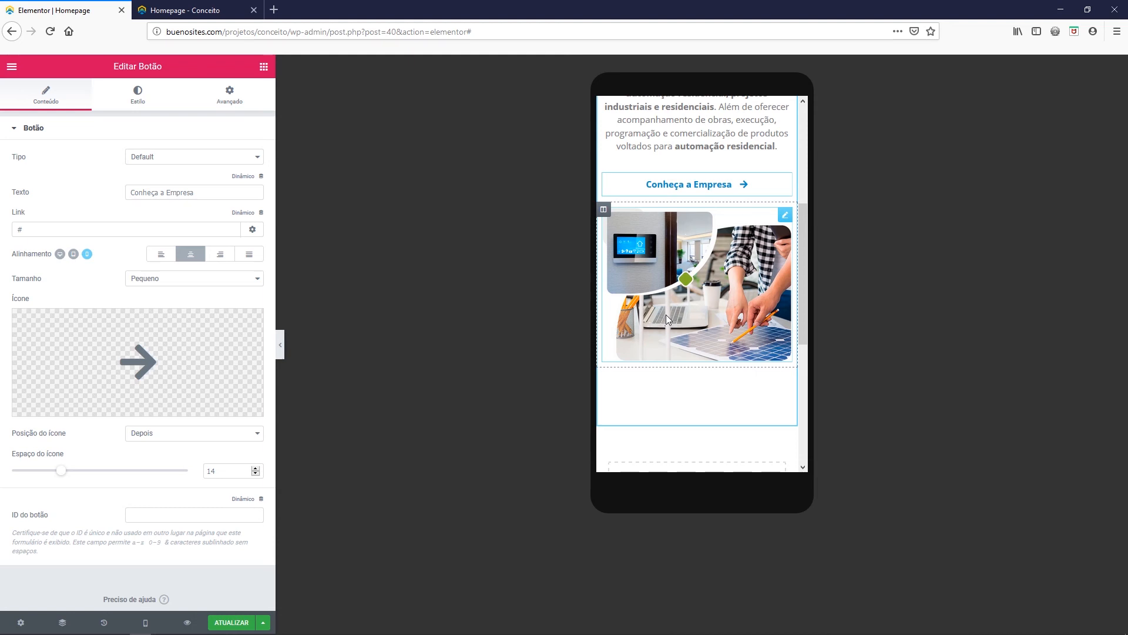
left_click(149, 623)
left_click(40, 571)
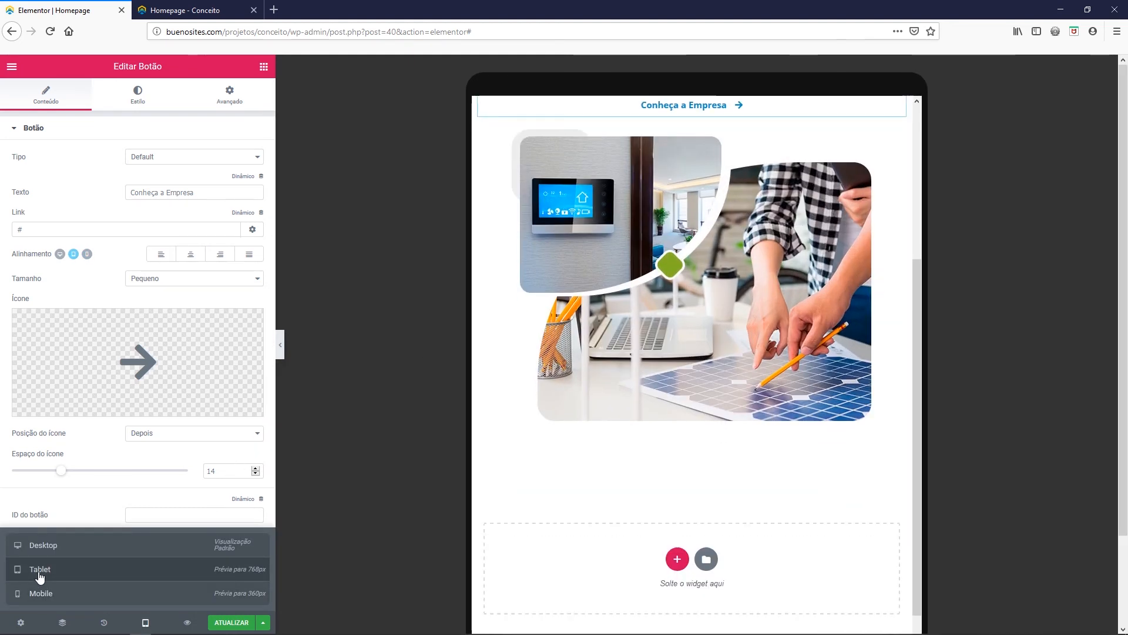
scroll(717, 348, "up", 2)
scroll(717, 348, "up", 1)
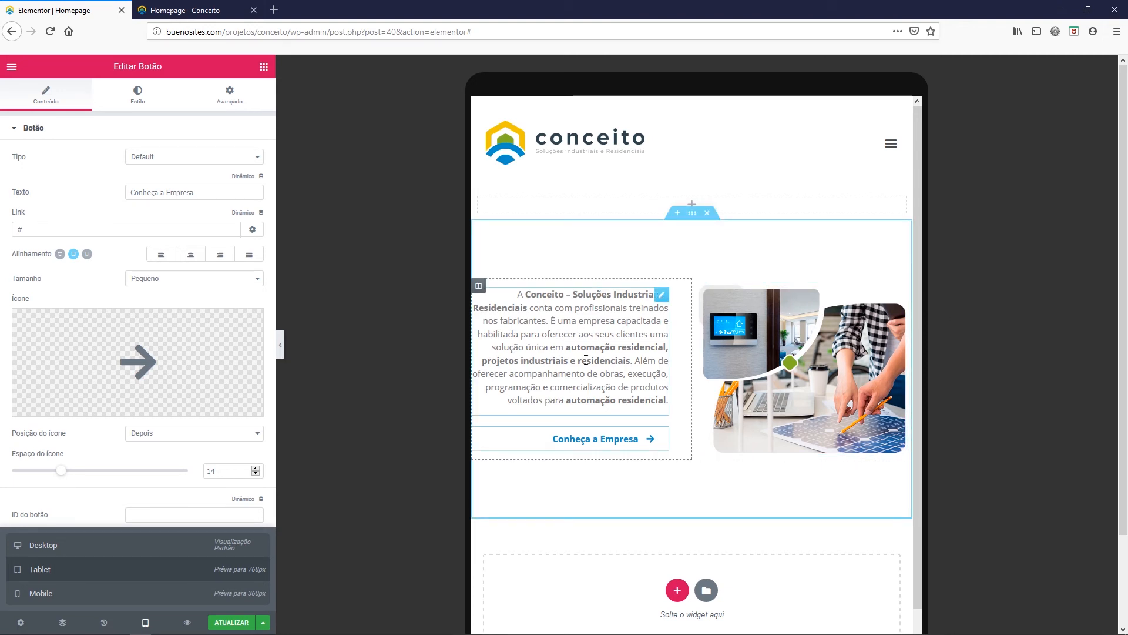
right_click(481, 289)
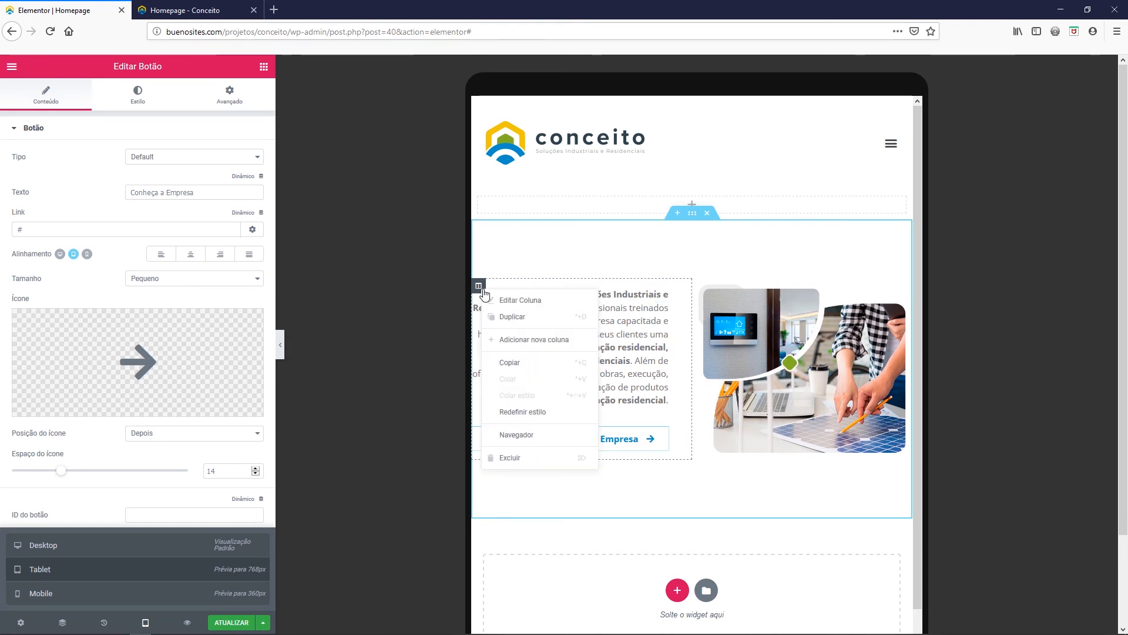
left_click(522, 302)
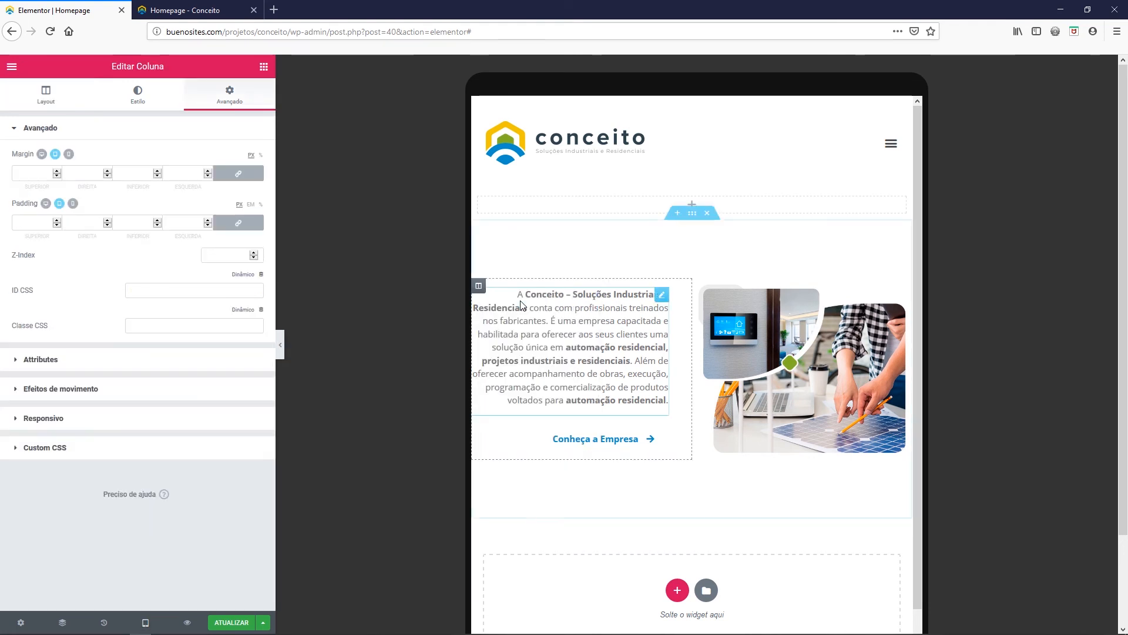
left_click(235, 228)
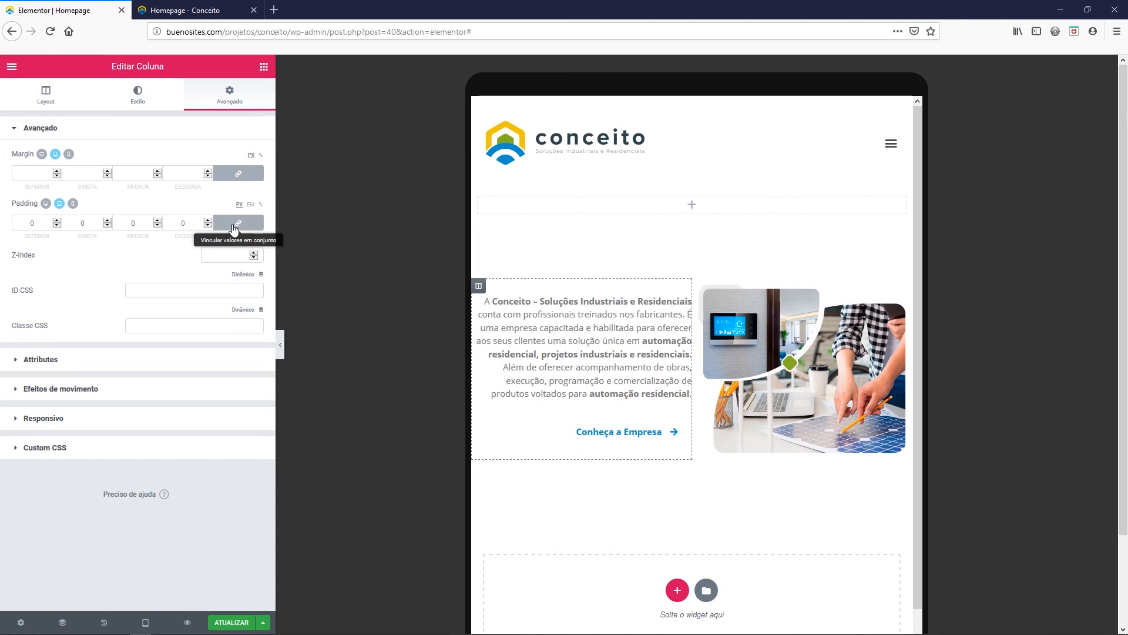
left_click(235, 227)
left_click(180, 222)
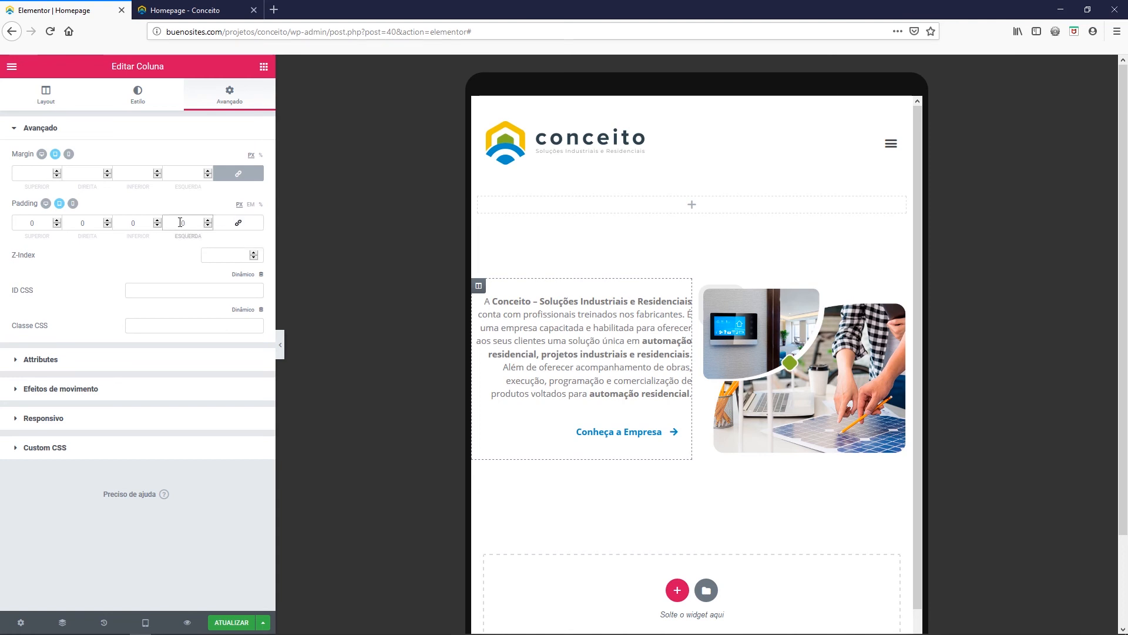
type("3")
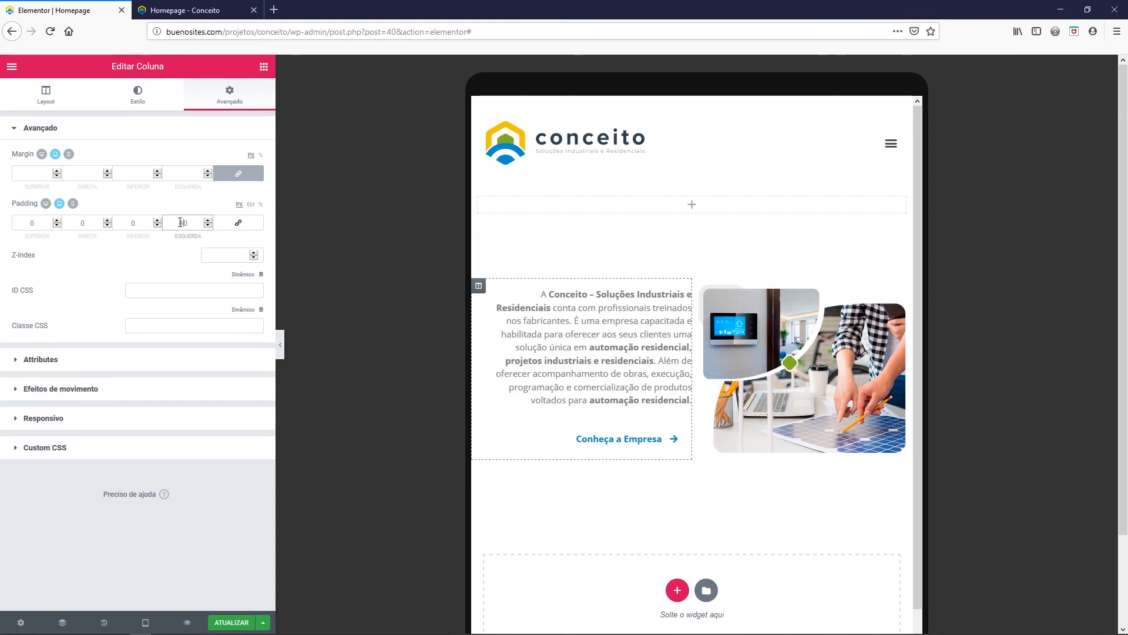
left_click(81, 224)
type("40")
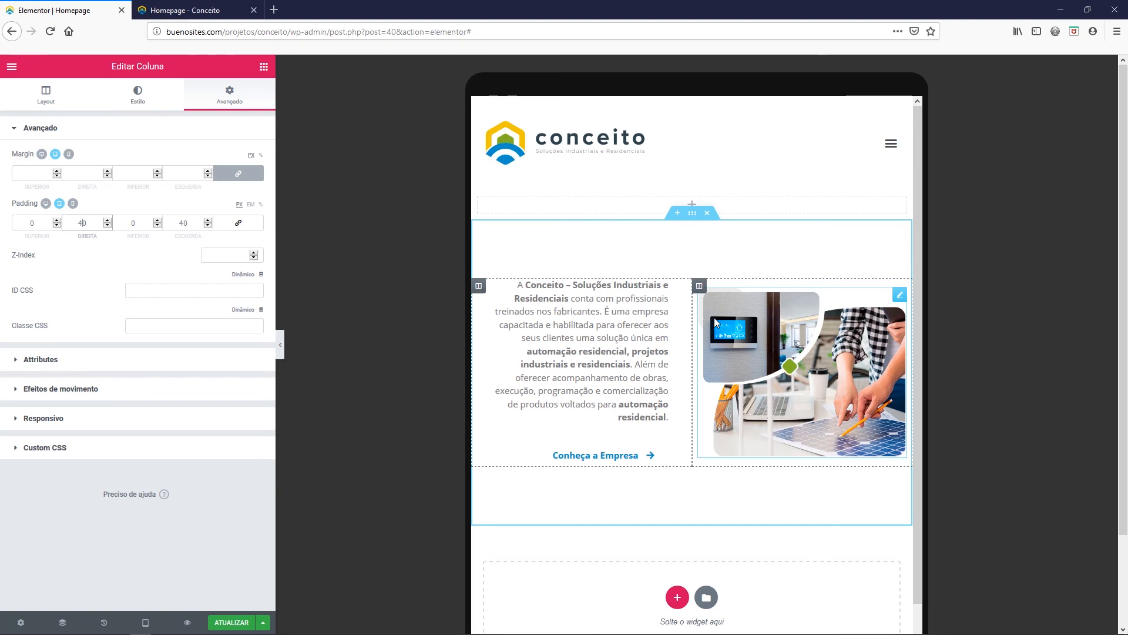
- Set the introduction text column's width to 100% for tablet
right_click(479, 287)
left_click(509, 301)
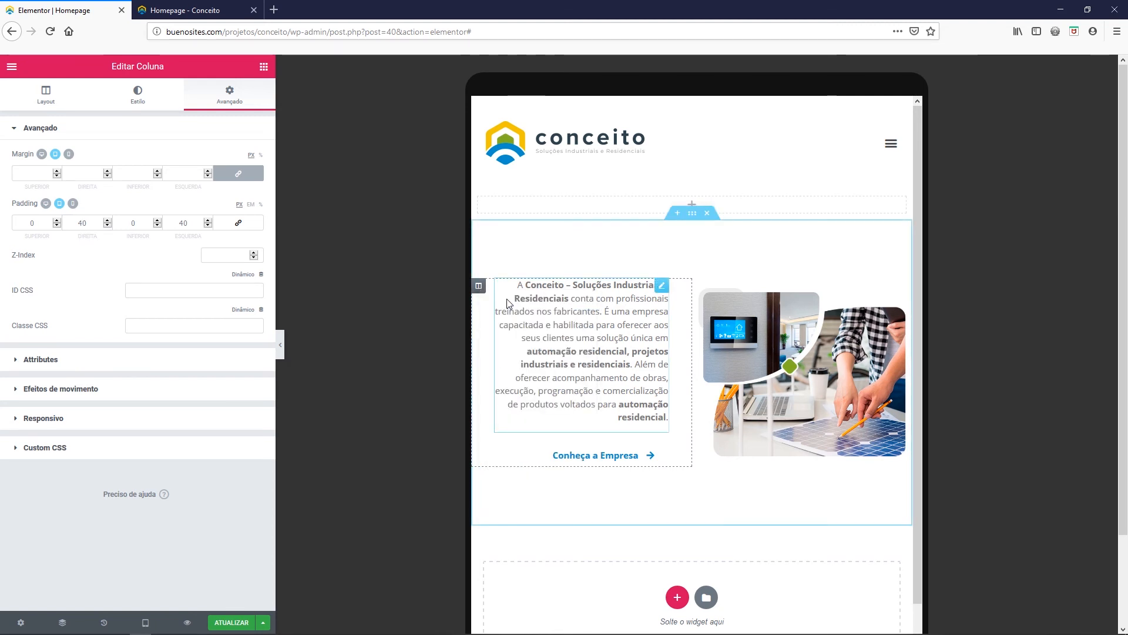
left_click(47, 99)
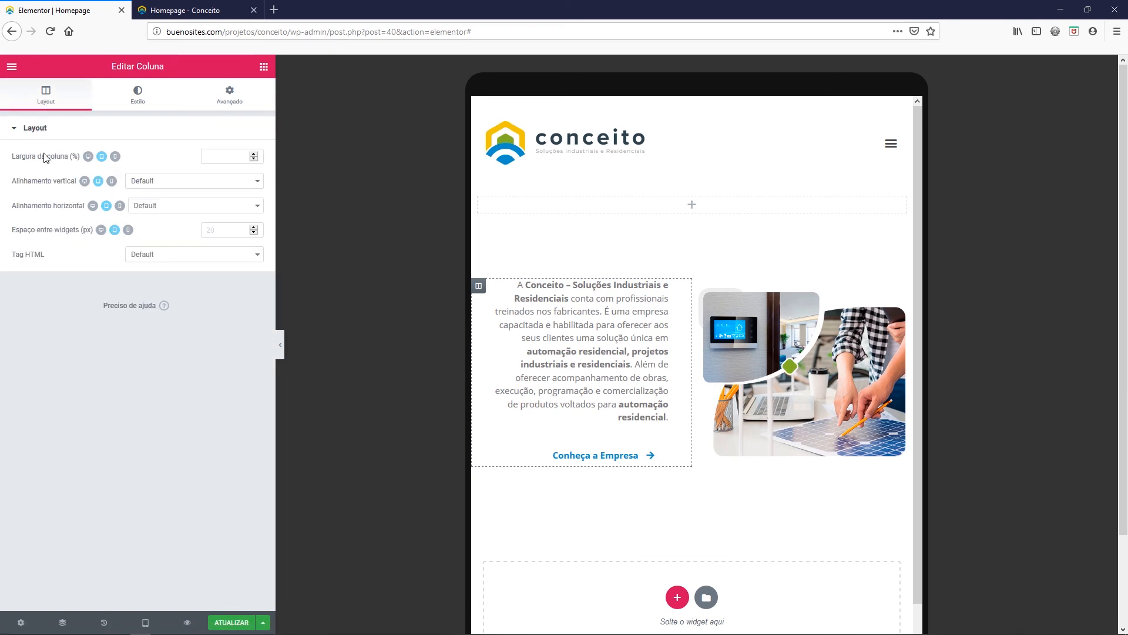
left_click(224, 159)
type("100")
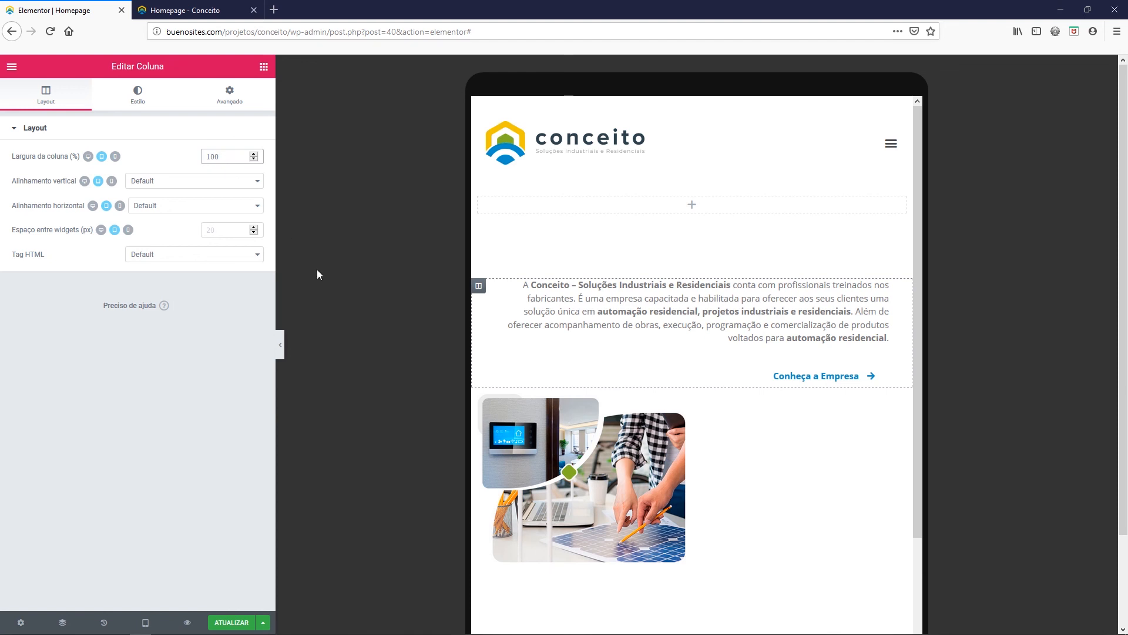
- Set the width of the column holding the introduction image to 100% for tablet
right_click(480, 398)
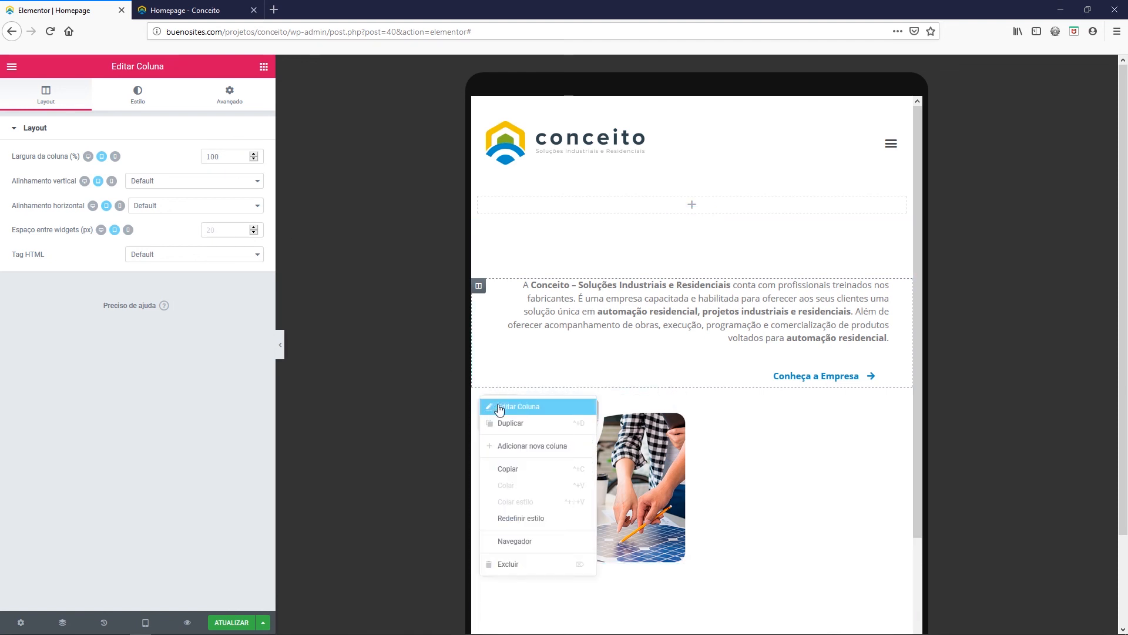
left_click(512, 405)
left_click(217, 157)
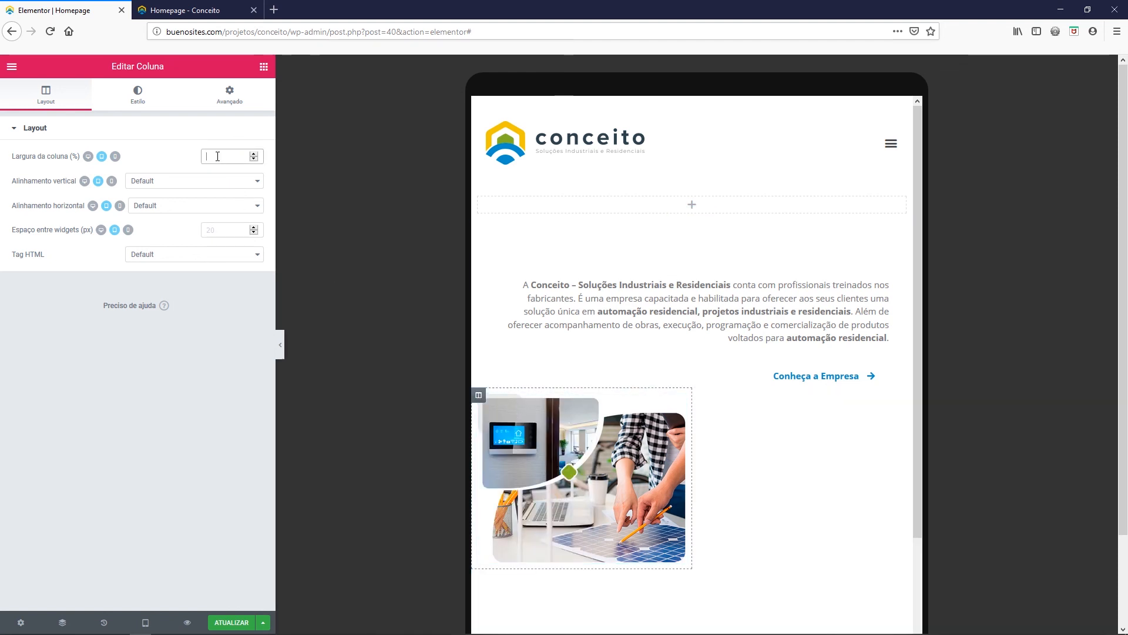
type("100")
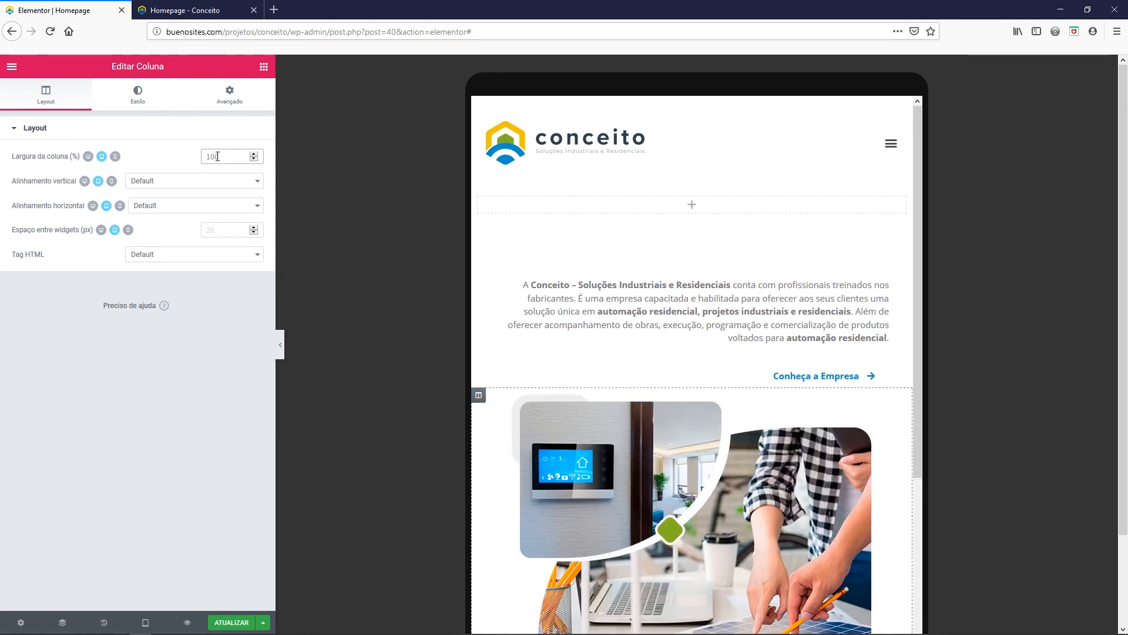
- Center the introduction text and the Conheça a Empresa button for the tablet layout
scroll(618, 319, "down", 2)
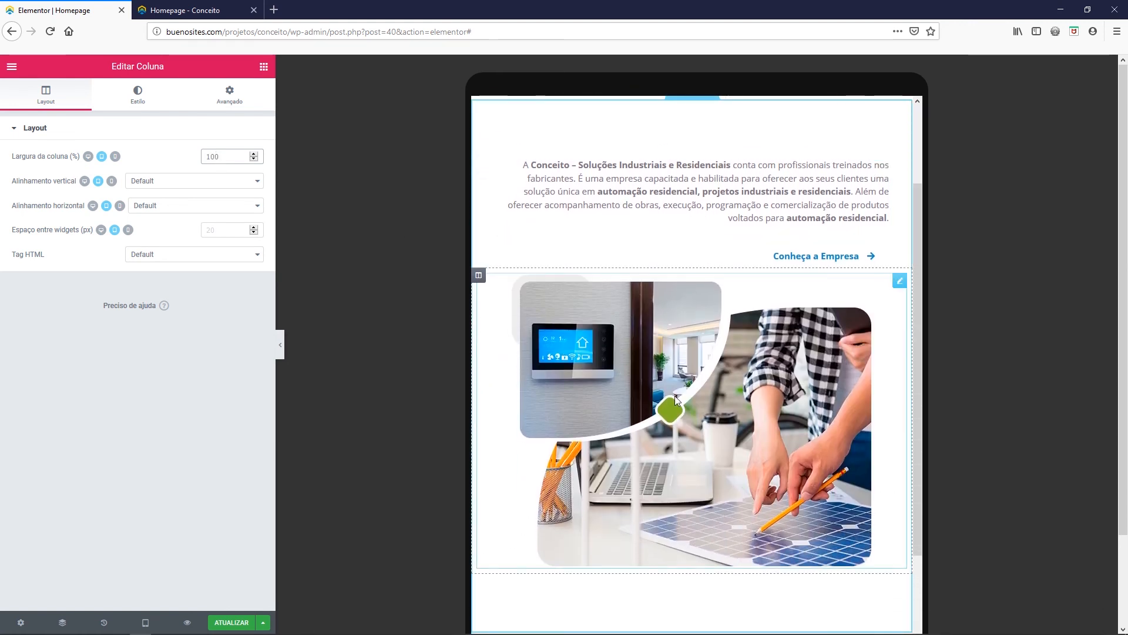
scroll(721, 388, "up", 1)
scroll(722, 390, "up", 1)
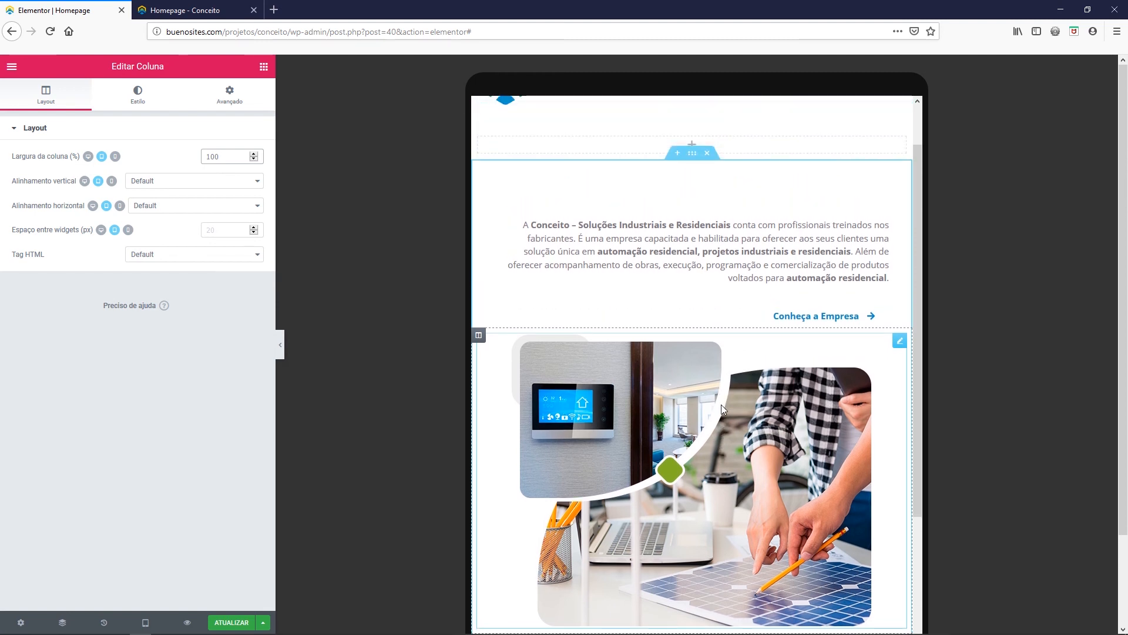
left_click(688, 226)
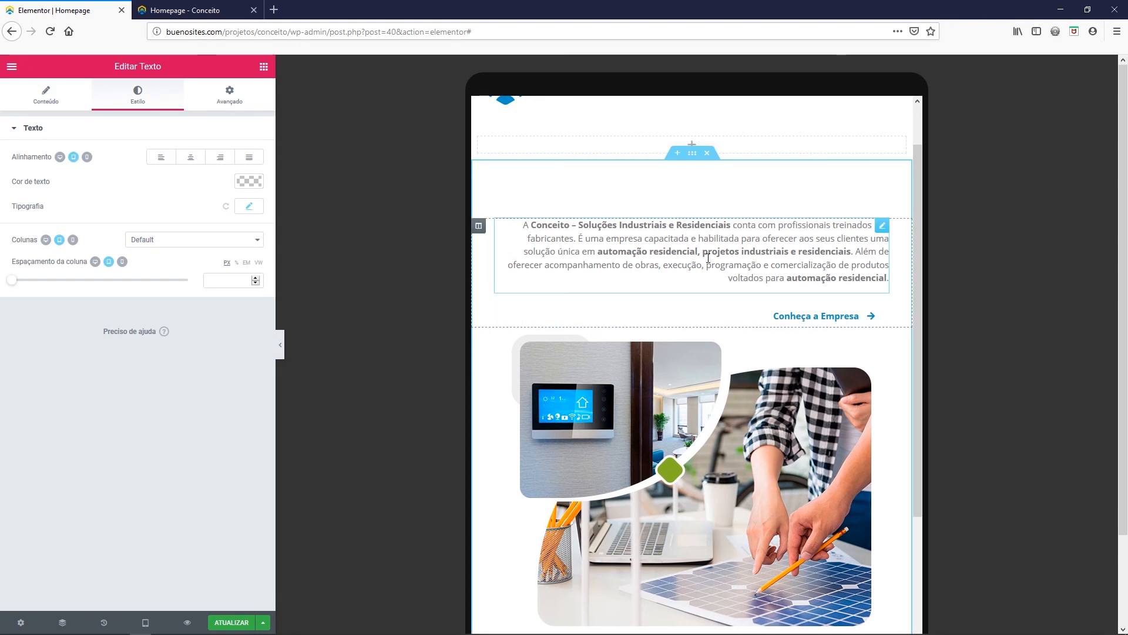
left_click(181, 161)
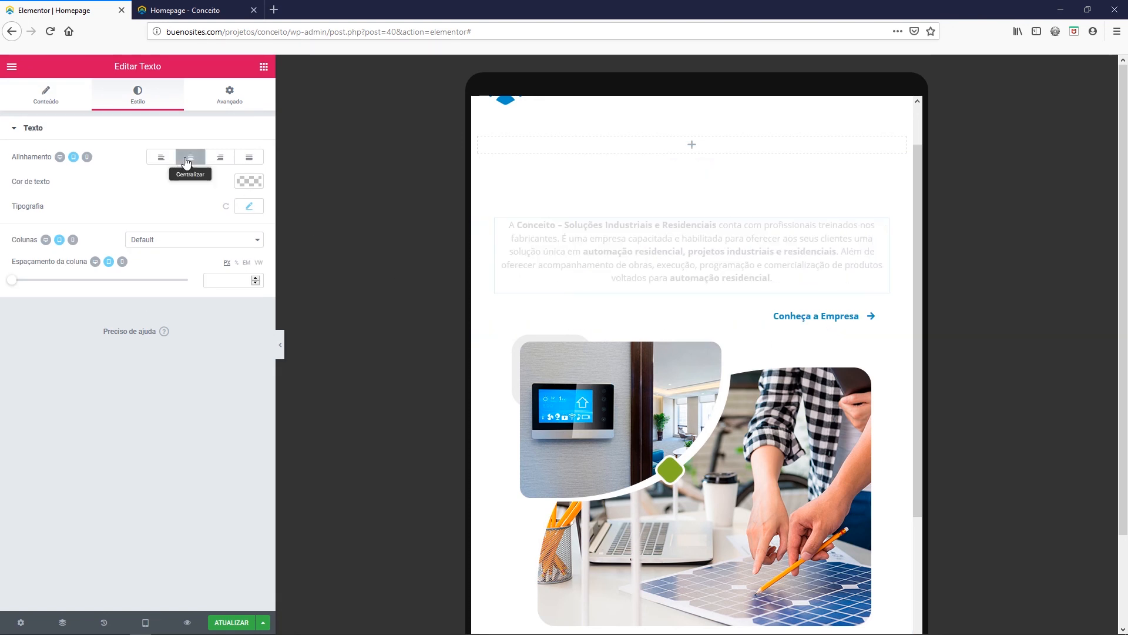
left_click(787, 322)
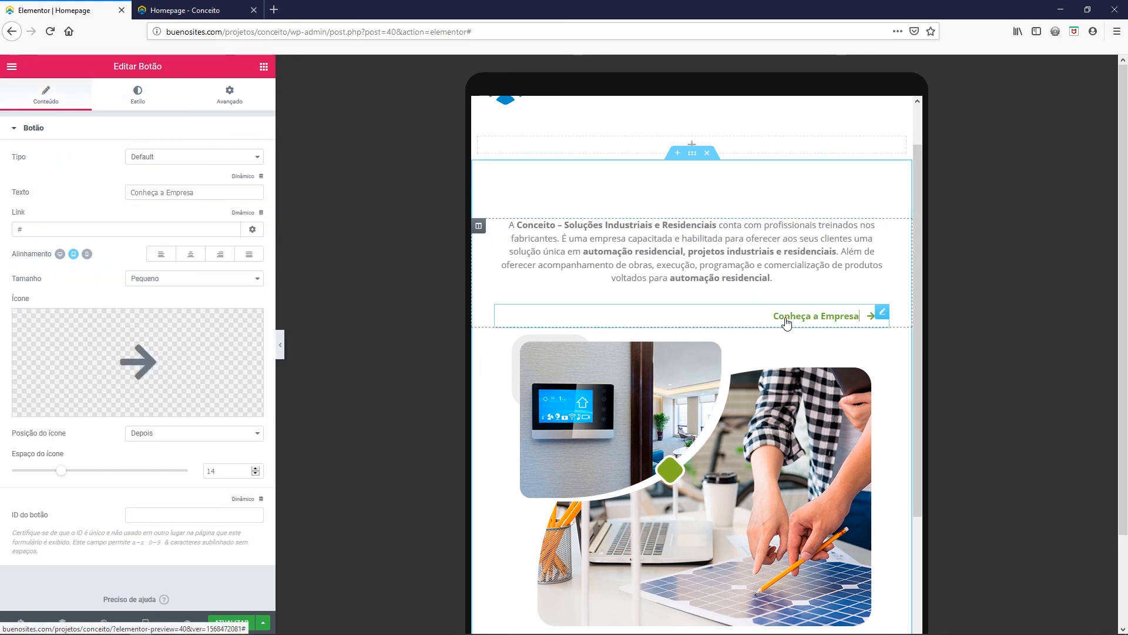
left_click(191, 255)
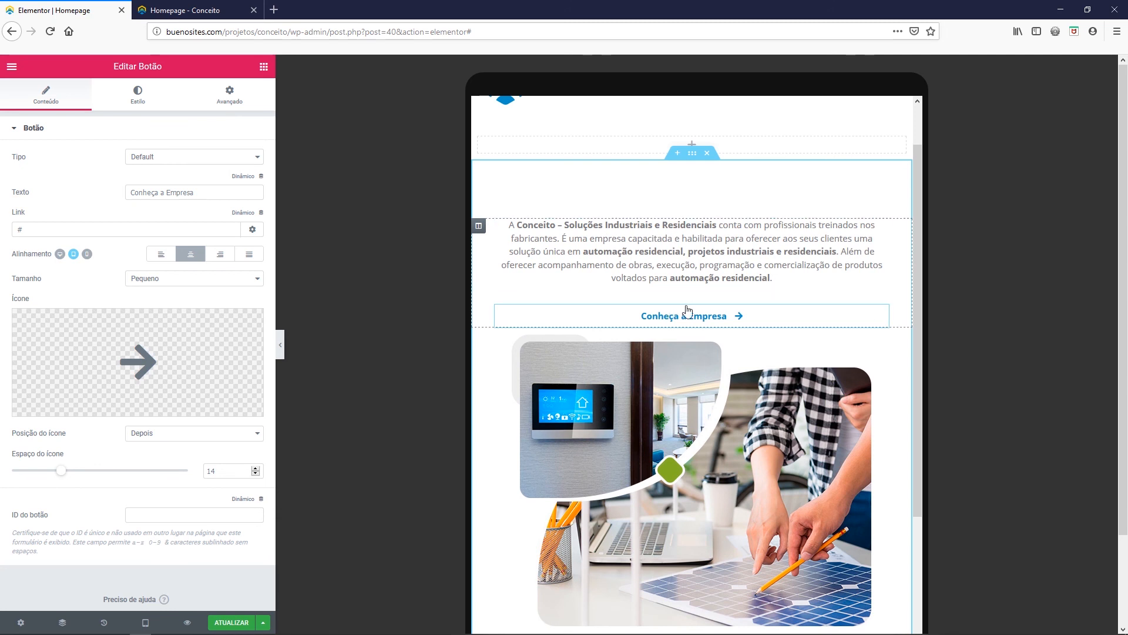
- Review the tablet layout of the introduction section, return the preview to Desktop and update the page
scroll(689, 322, "down", 3)
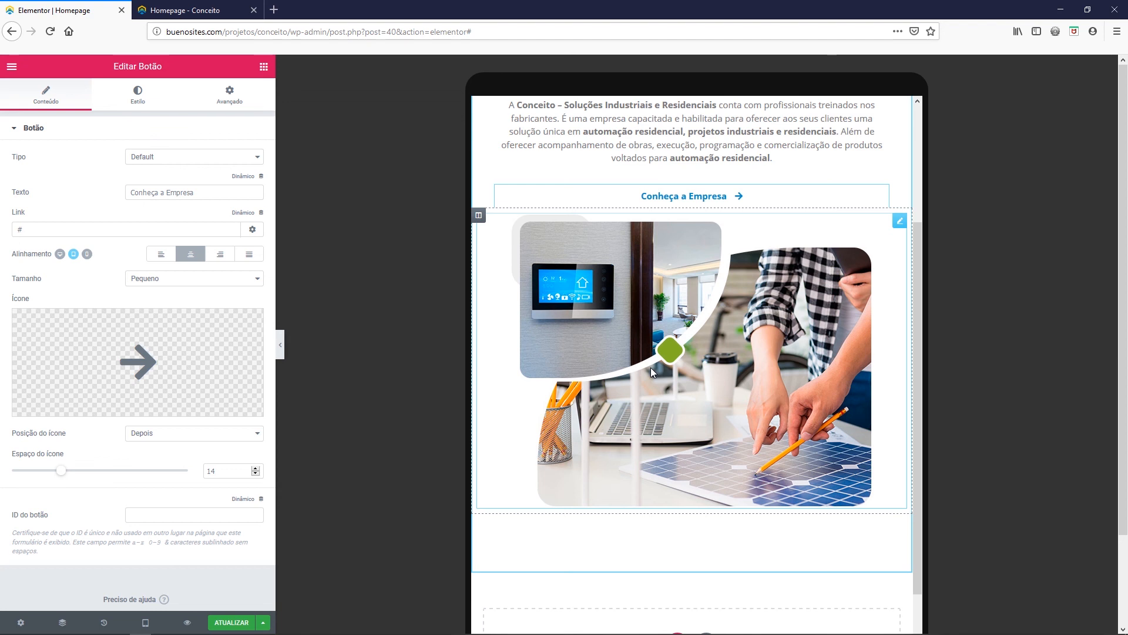
scroll(650, 368, "up", 3)
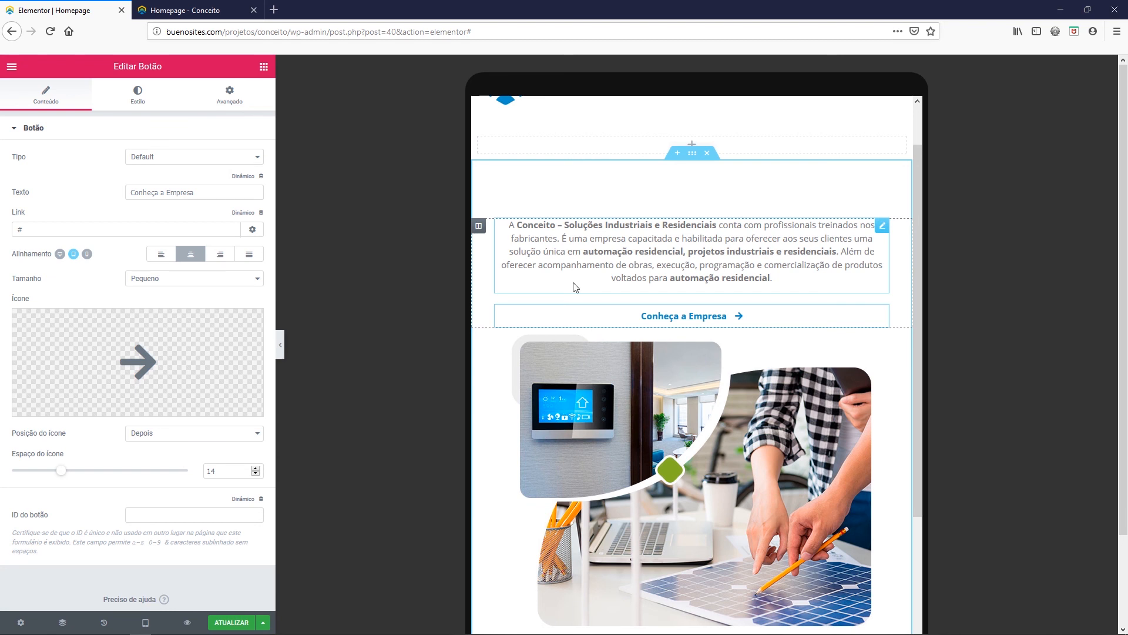
scroll(656, 409, "down", 3)
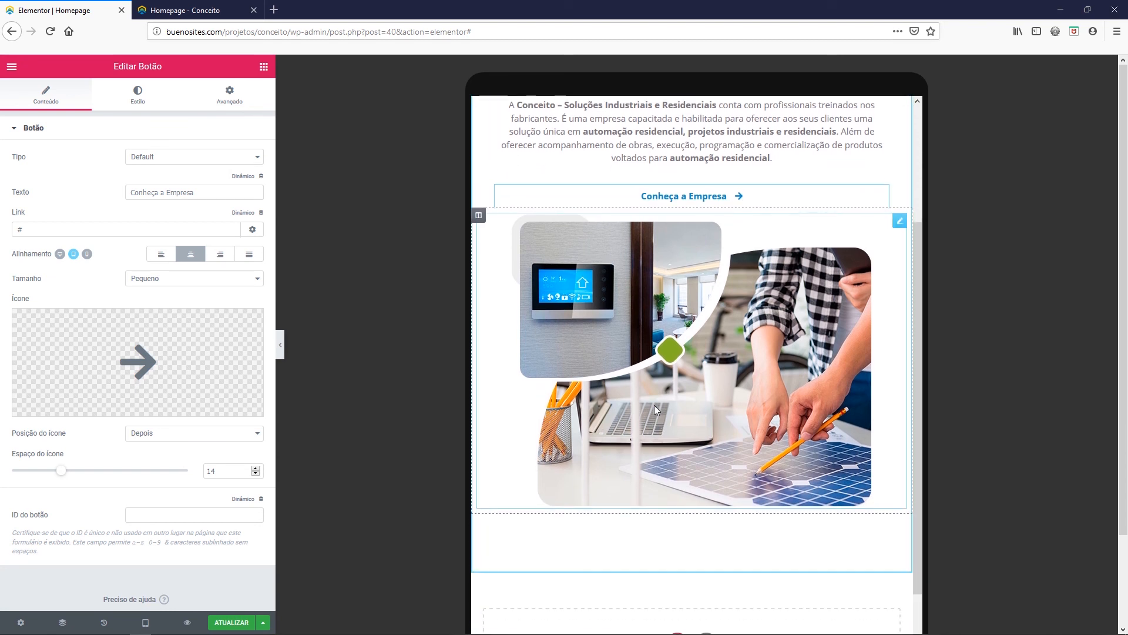
scroll(656, 409, "down", 1)
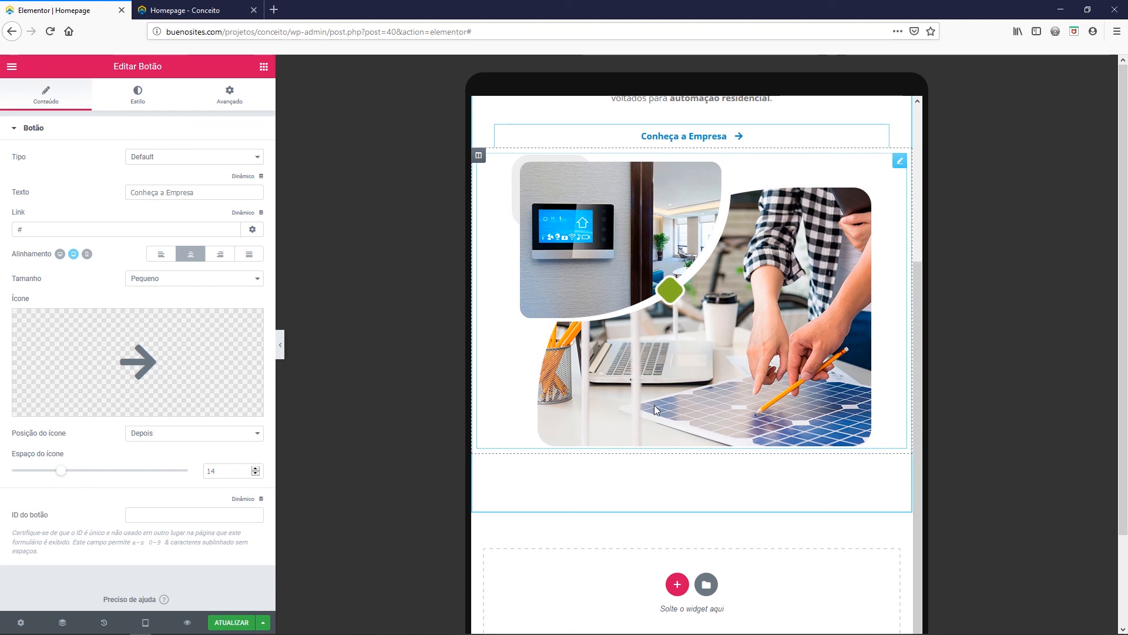
scroll(656, 409, "up", 3)
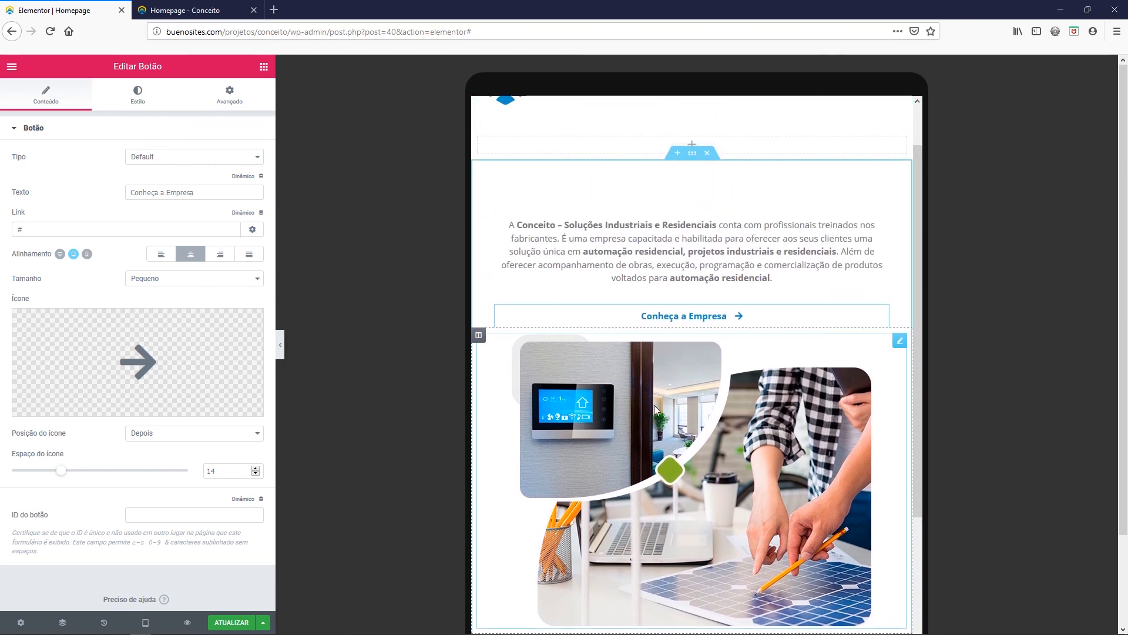
scroll(654, 410, "up", 2)
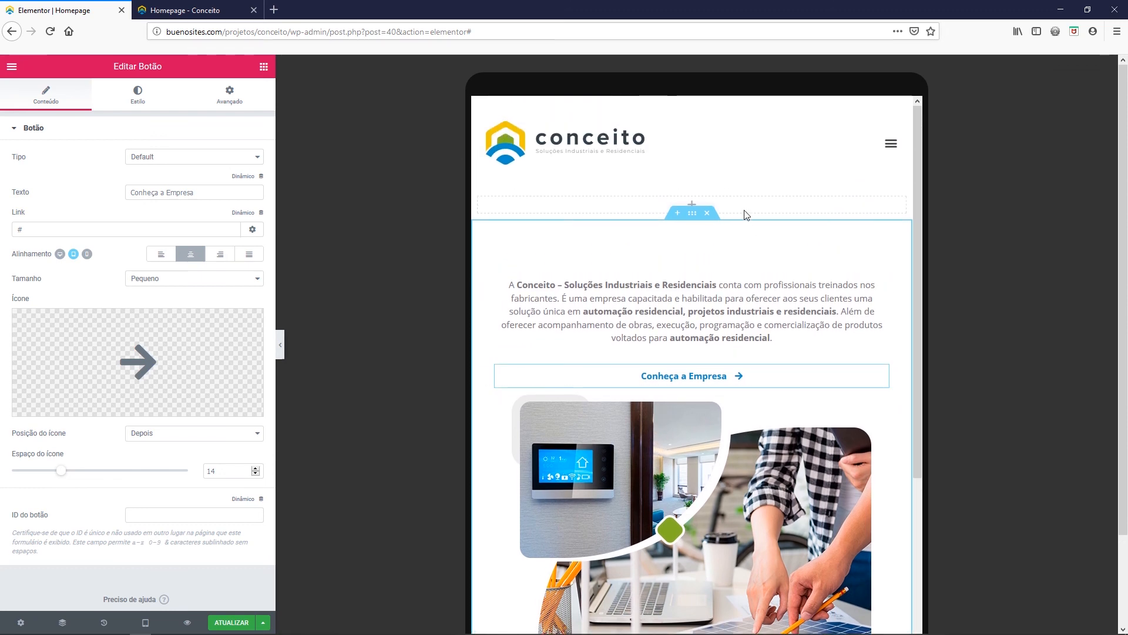
left_click(144, 621)
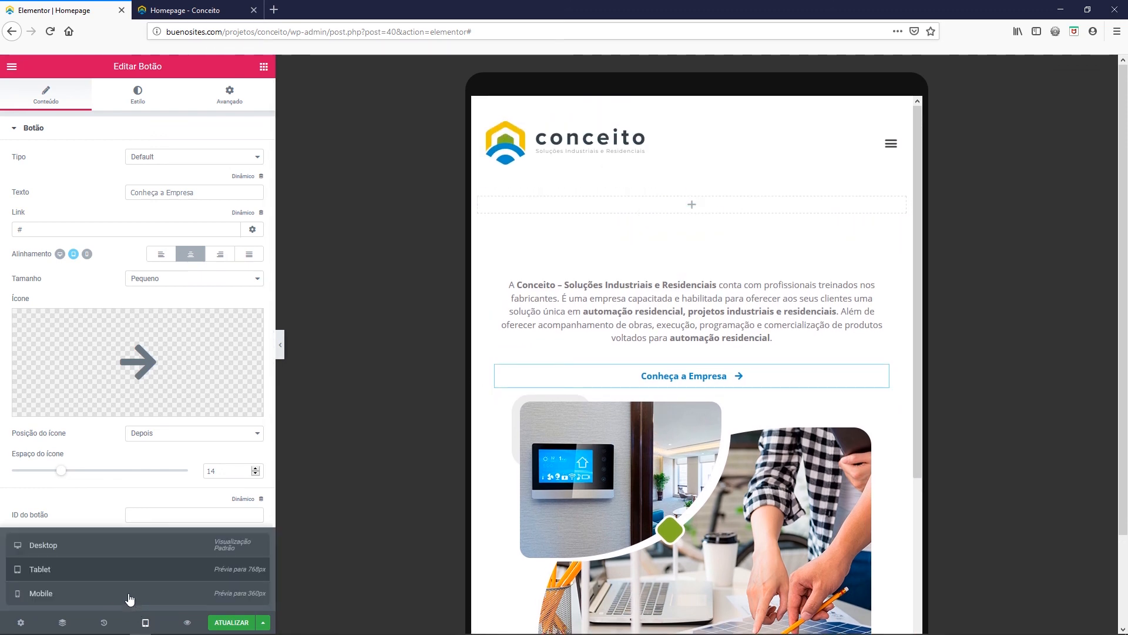
left_click(181, 545)
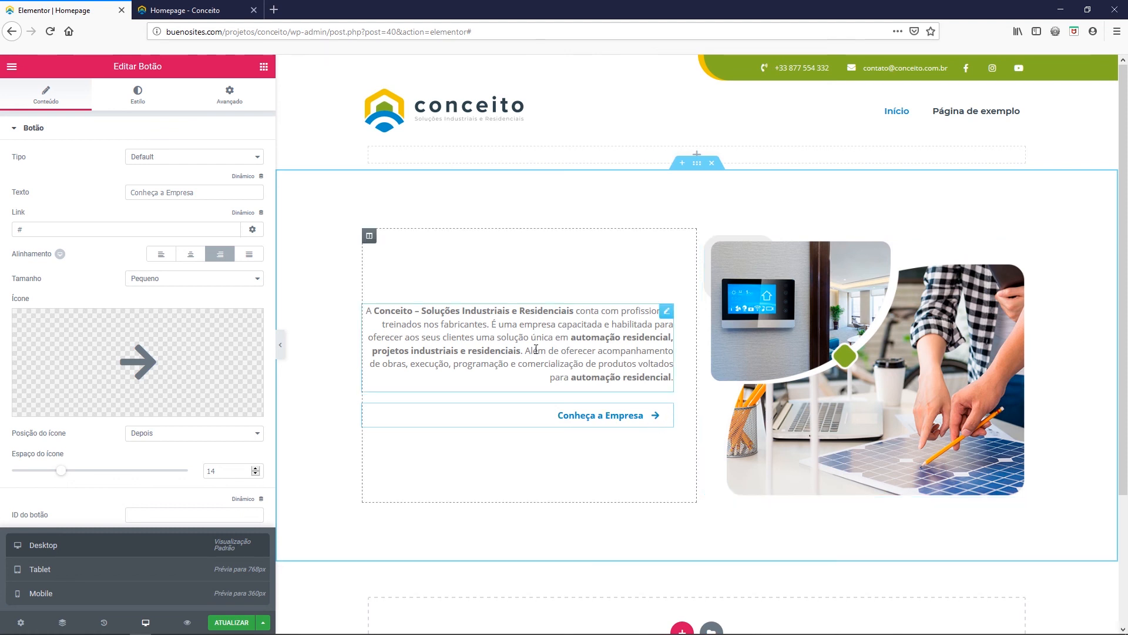
scroll(312, 591, "down", 1)
left_click(238, 622)
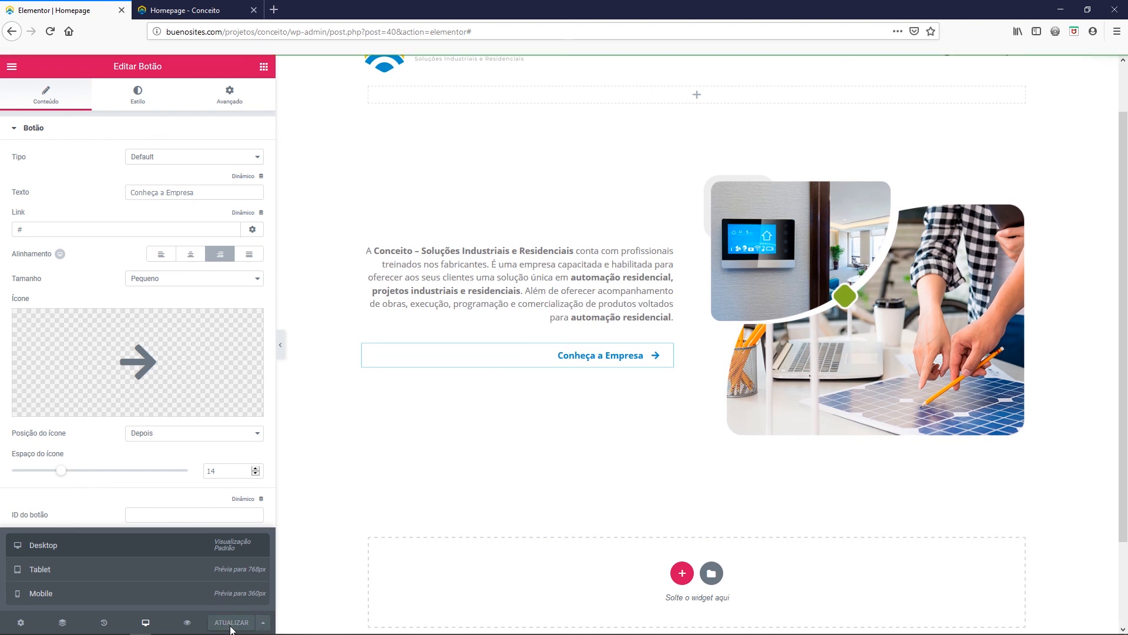
- Open a live preview of the Homepage to check the finished company introduction section
left_click(210, 17)
left_click(60, 12)
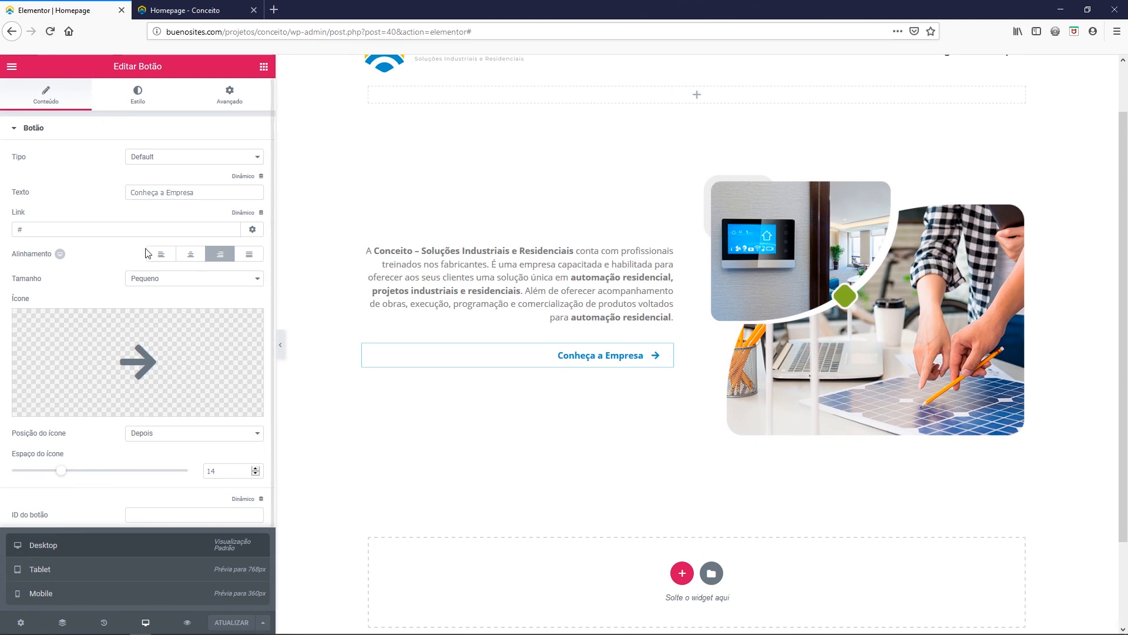
left_click(187, 625)
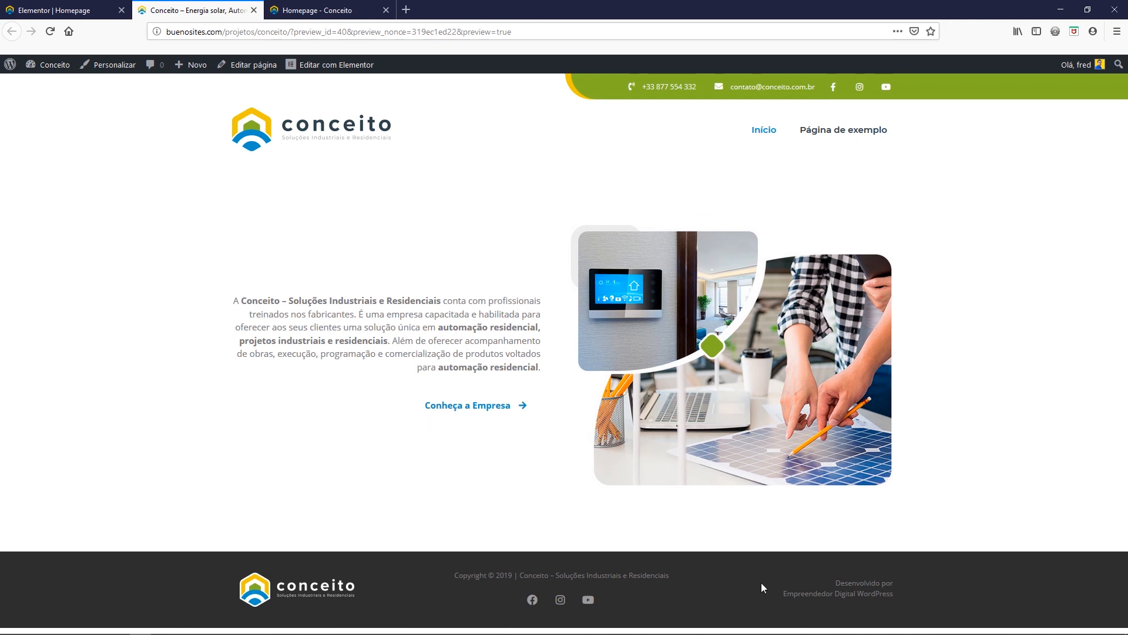
- Examine the reference site's homepage from the top banner through the services, products, quote and contact sections down to the footer
left_click(328, 12)
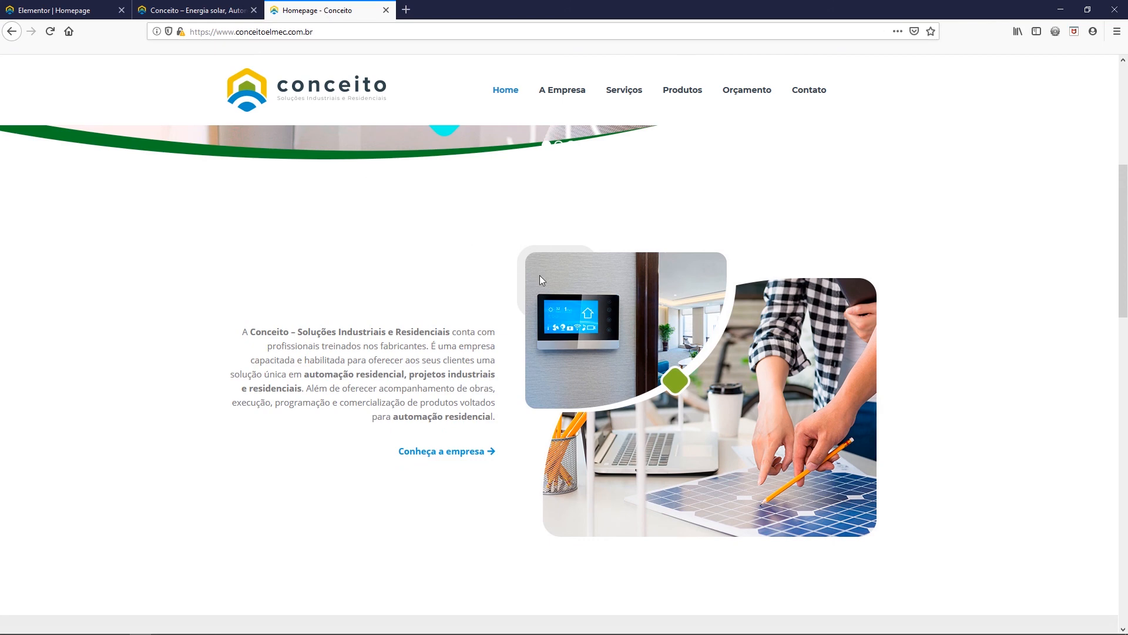
scroll(540, 280, "up", 6)
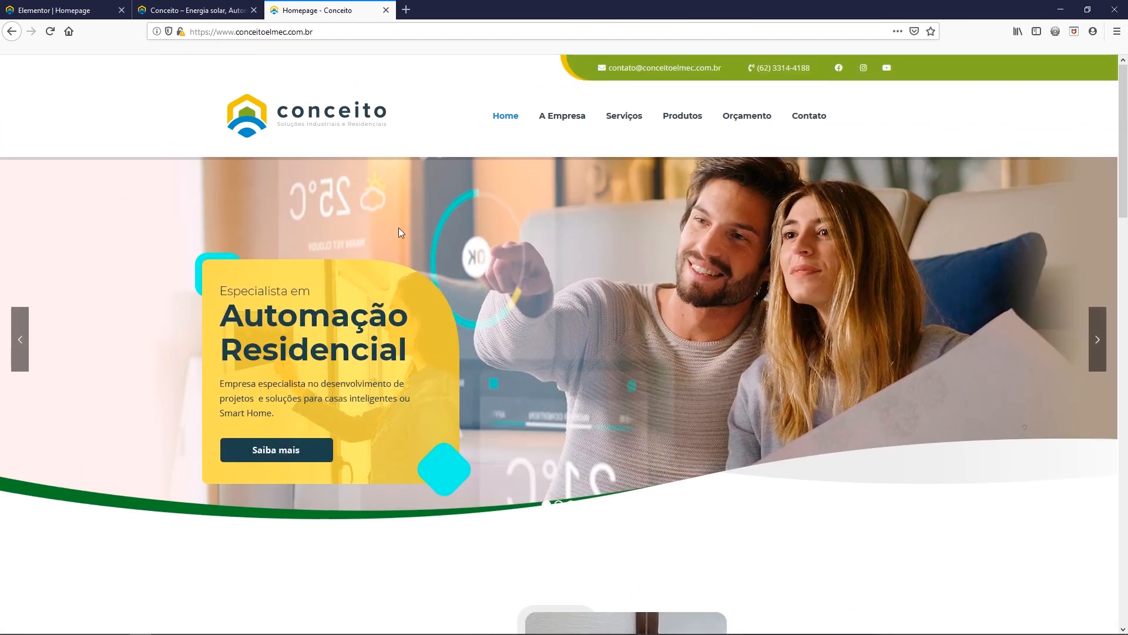
scroll(643, 424, "down", 10)
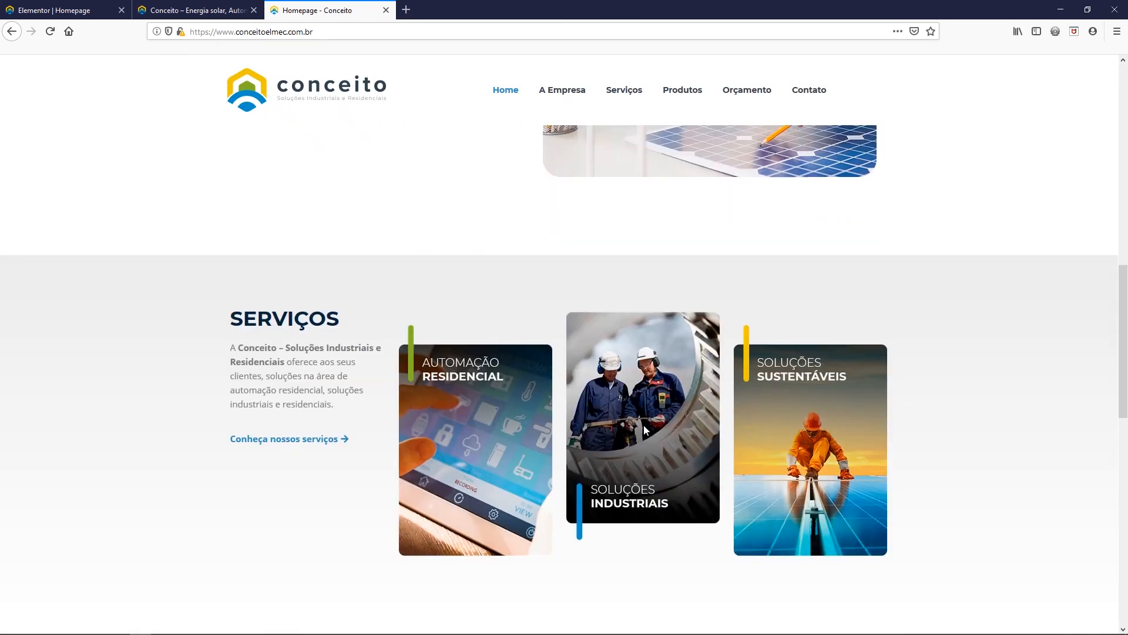
scroll(478, 426, "down", 6)
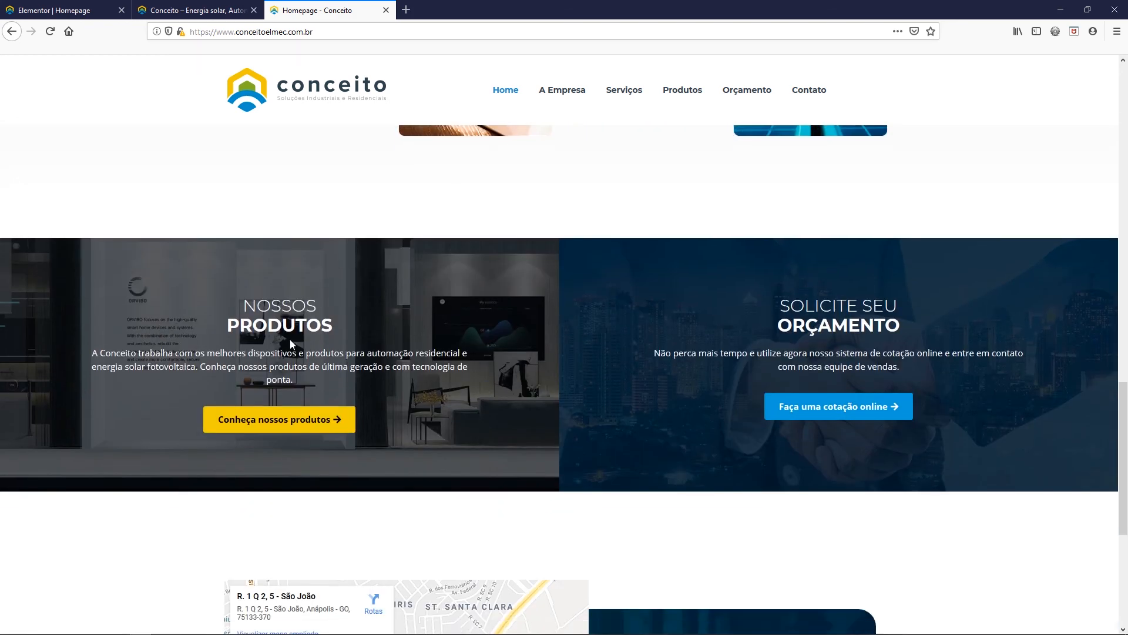
scroll(717, 383, "down", 1)
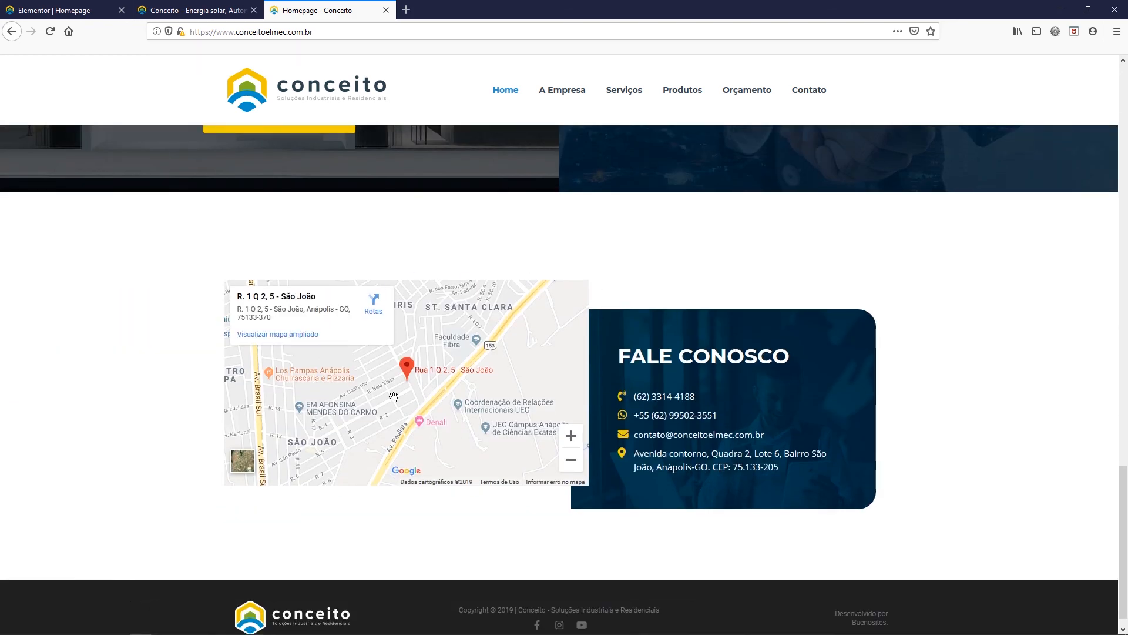